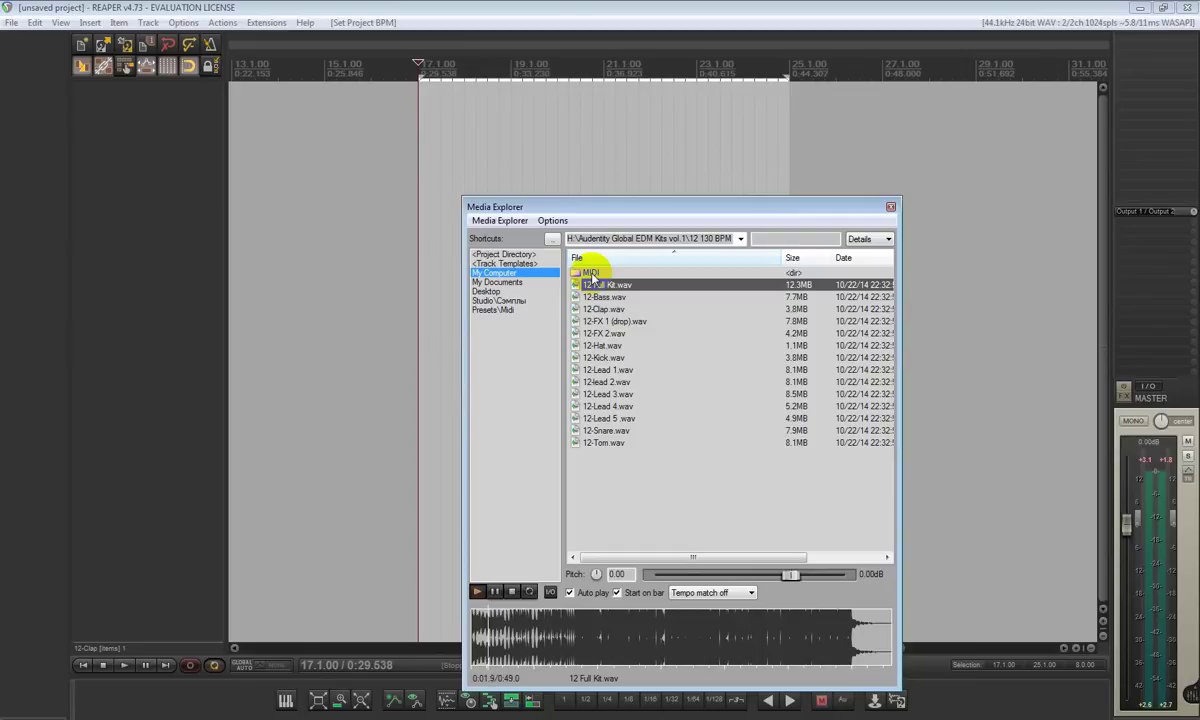
# Preview the FX samples and insert 12-FX 2.wav on a new track at measure 17.
pyautogui.click(608, 324)
pyautogui.click(609, 333)
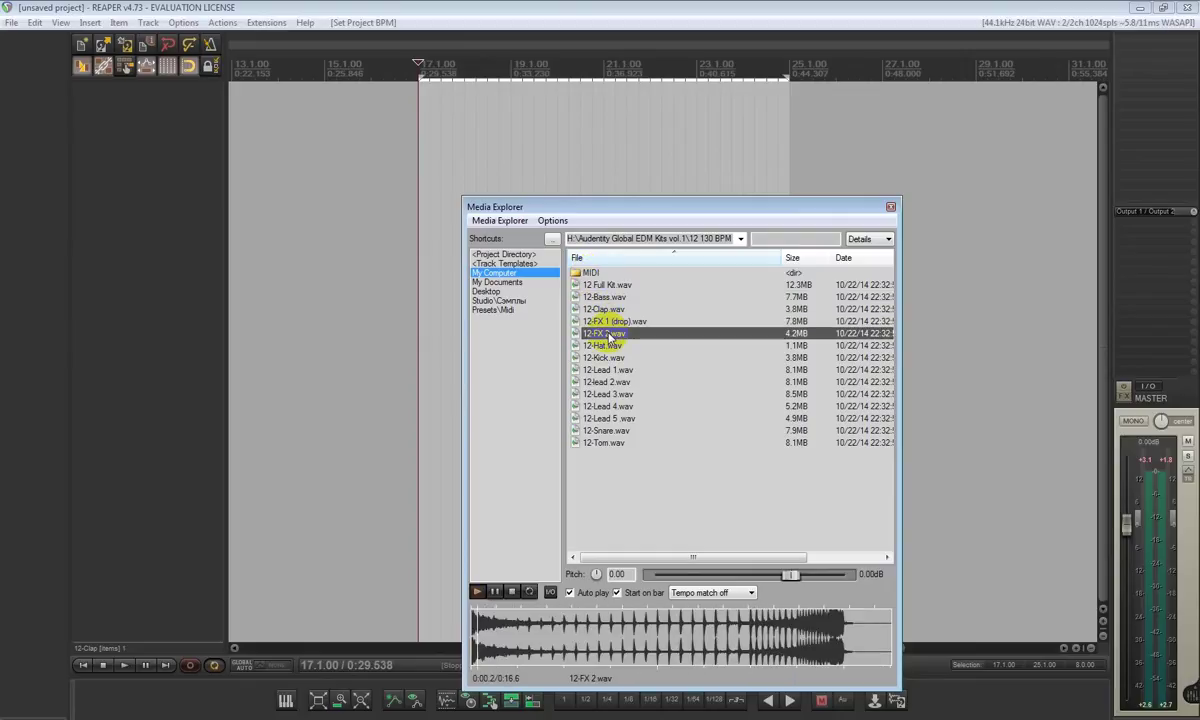
pyautogui.moveTo(620, 338); pyautogui.dragTo(421, 130)
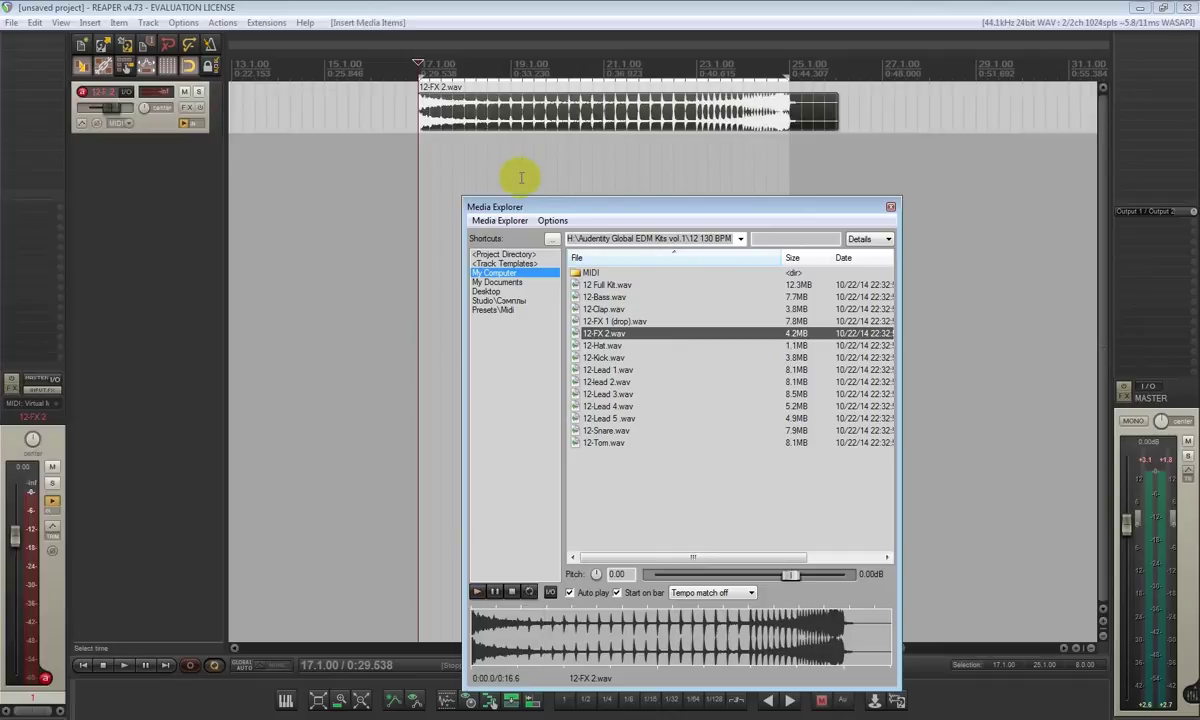
# Insert Lead 5.mid from the MIDI folder on a second track at measure 17 and close the Media Explorer.
pyautogui.doubleClick(590, 273)
pyautogui.click(603, 297)
pyautogui.moveTo(617, 337); pyautogui.dragTo(423, 148)
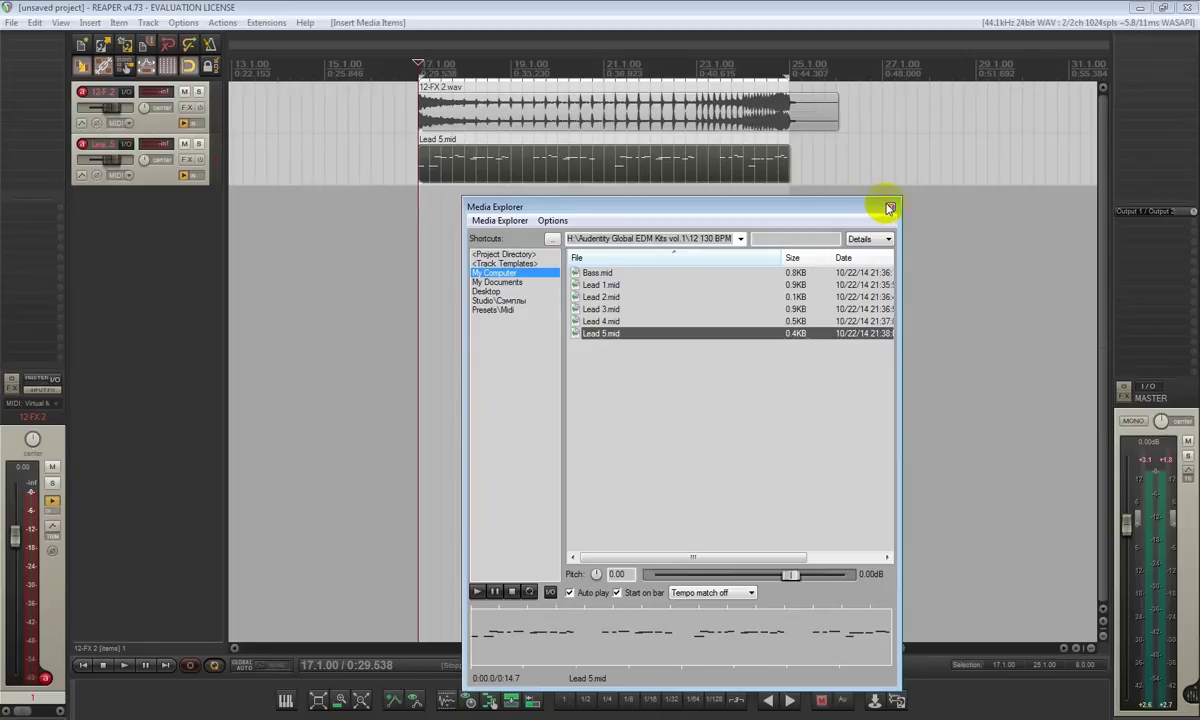
pyautogui.click(890, 207)
pyautogui.click(496, 222)
pyautogui.click(424, 207)
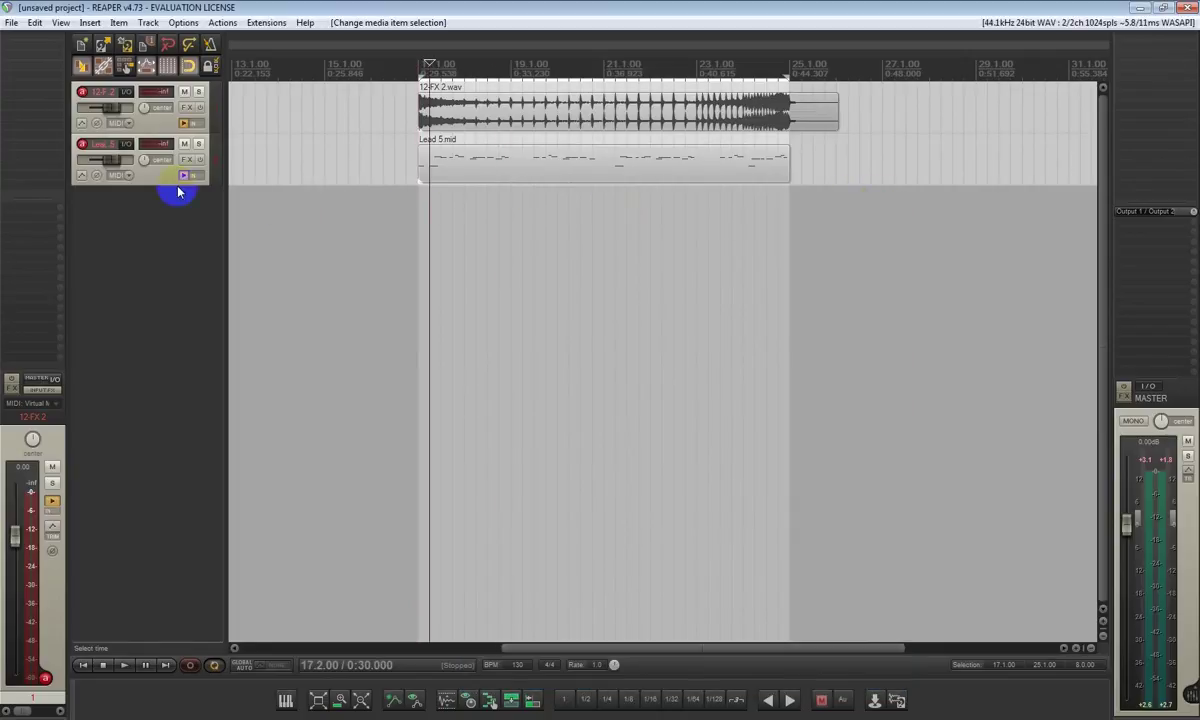
# Add the VSTi Spire_x86_v1.0.15 to the Lead 5 track, finding it with the filter "spi".
pyautogui.click(158, 183)
pyautogui.click(54, 56)
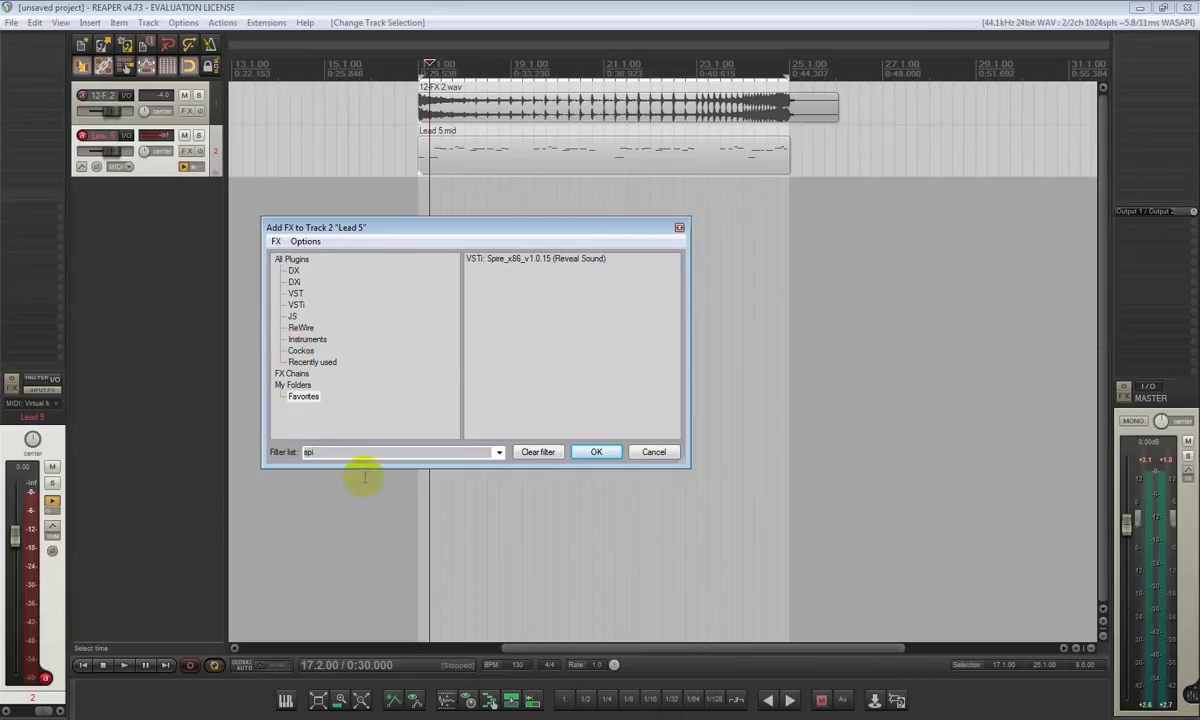
pyautogui.doubleClick(483, 260)
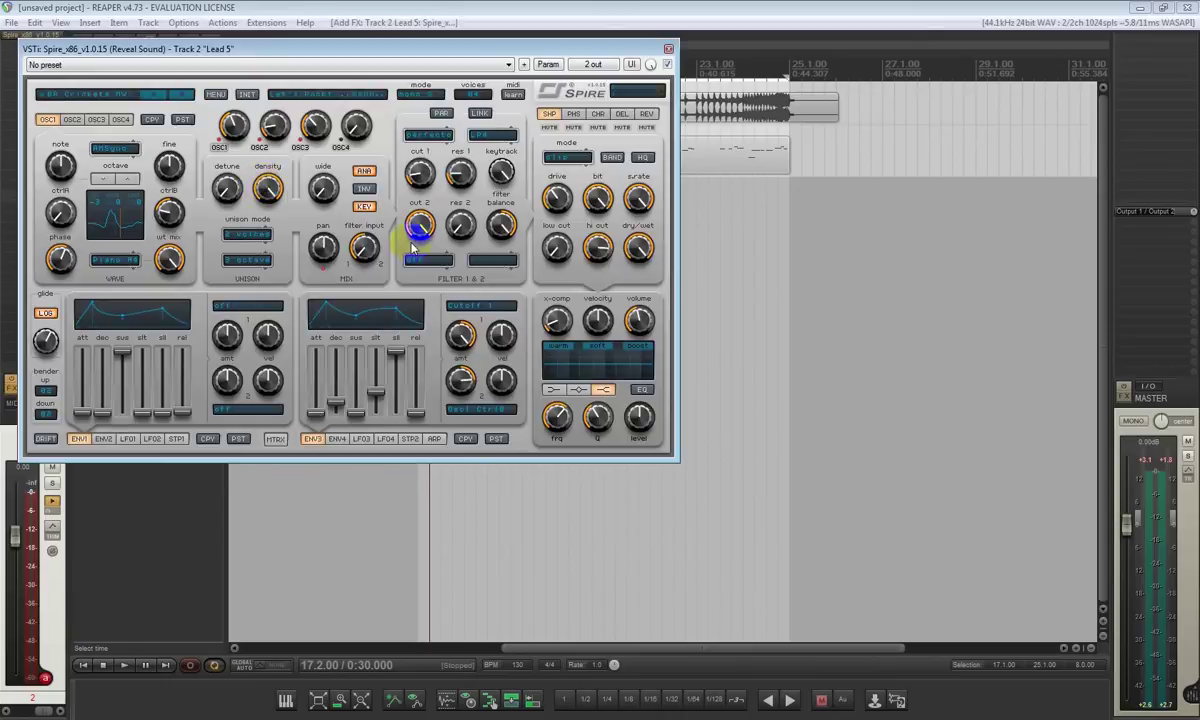
# Choose another preset bank in Spire and move the plugin window below the tracks.
pyautogui.click(214, 94)
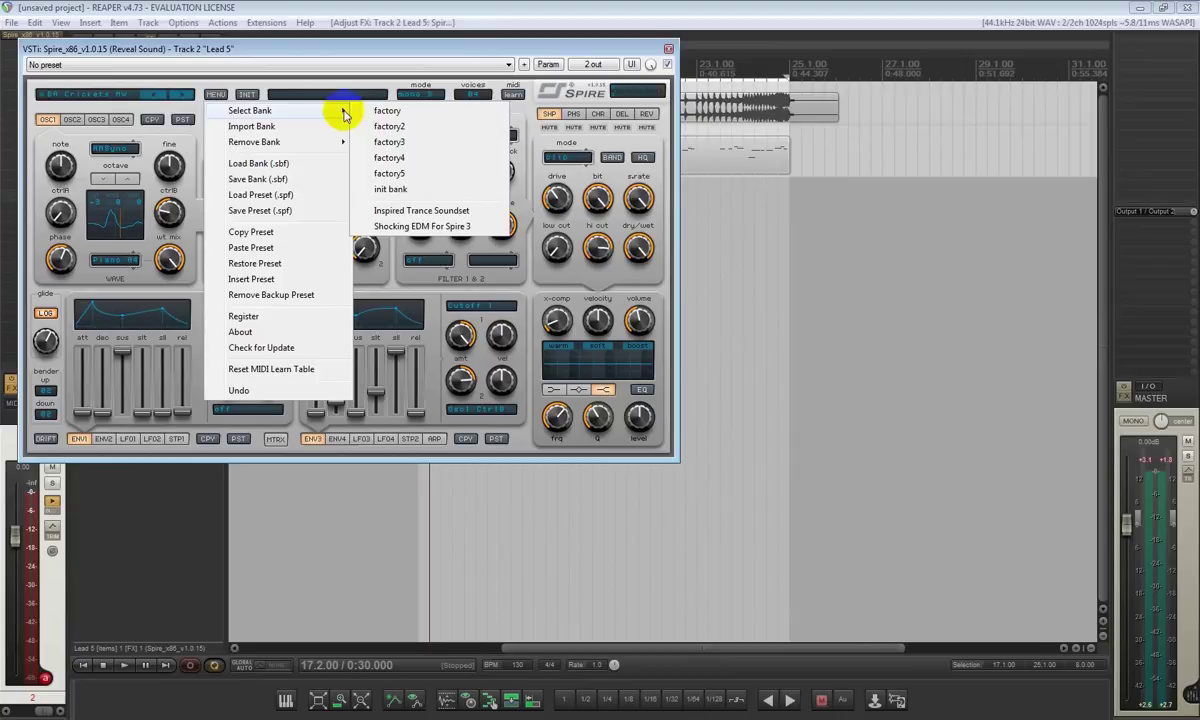
pyautogui.click(303, 50)
pyautogui.moveTo(303, 50); pyautogui.dragTo(478, 262)
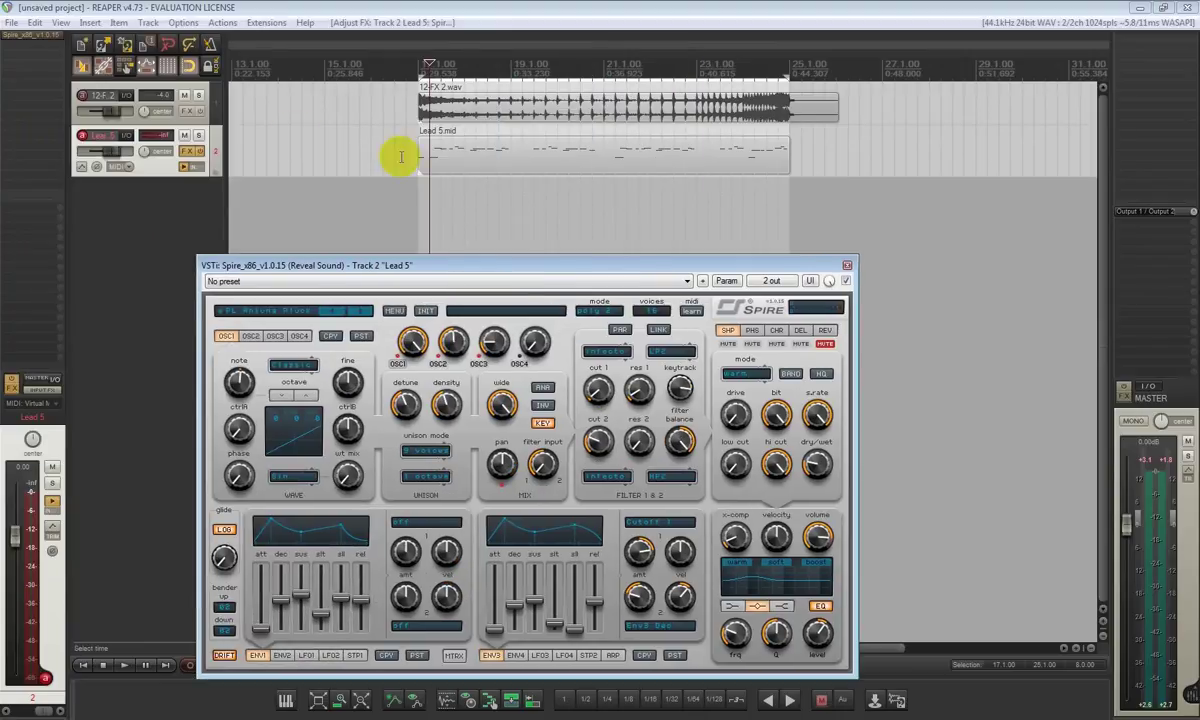
pyautogui.click(421, 192)
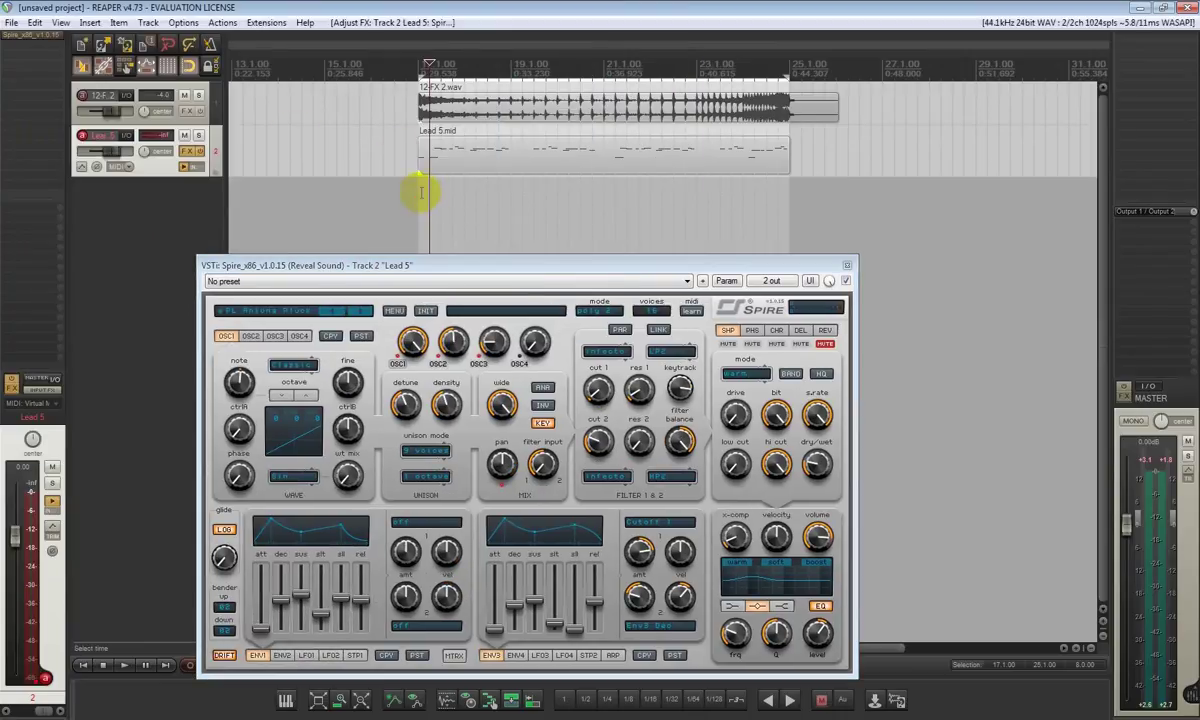
# Solo the Lead 5 track and audition Spire presets during playback, settling on PL Redux DP.
pyautogui.click(198, 135)
pyautogui.click(358, 312)
pyautogui.press('space')
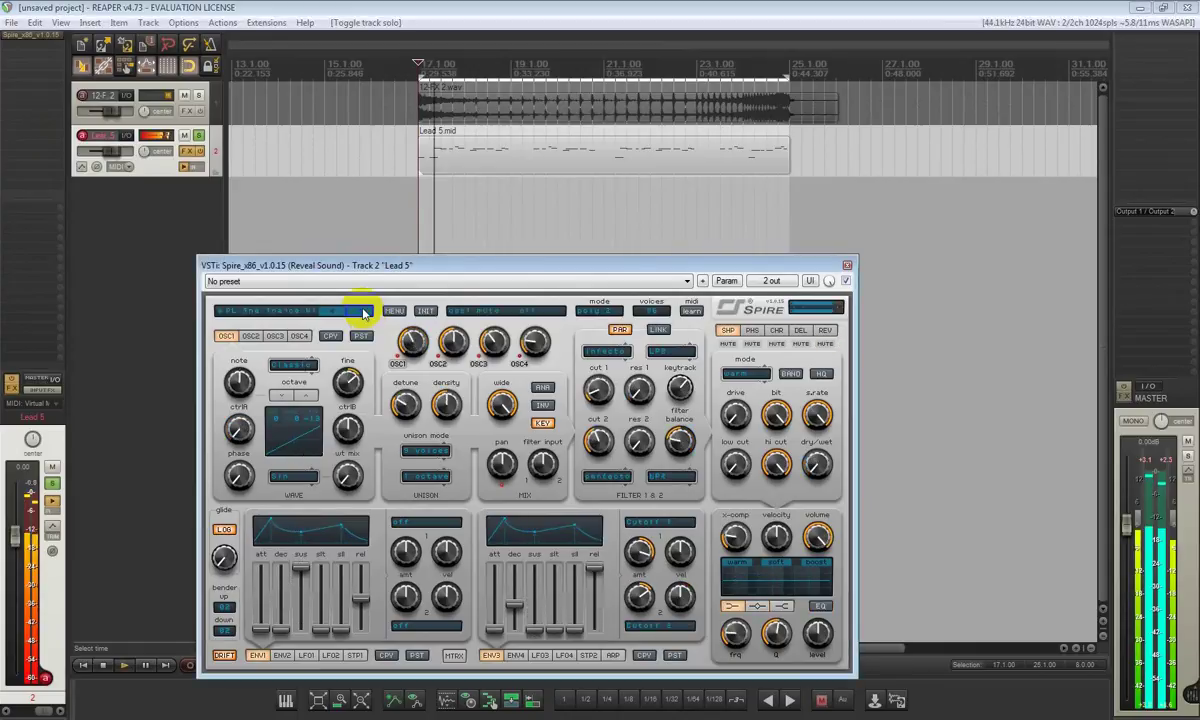
pyautogui.click(356, 313)
pyautogui.click(356, 313)
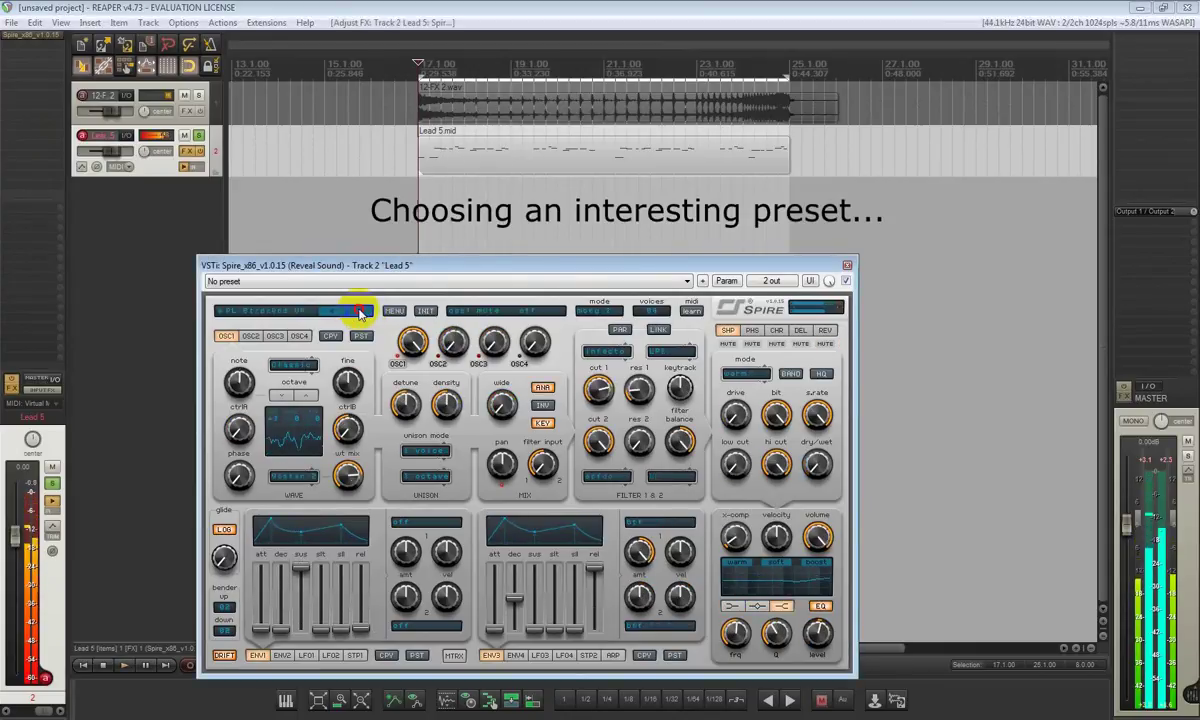
pyautogui.click(356, 313)
pyautogui.click(356, 313)
pyautogui.moveTo(603, 384); pyautogui.dragTo(605, 371)
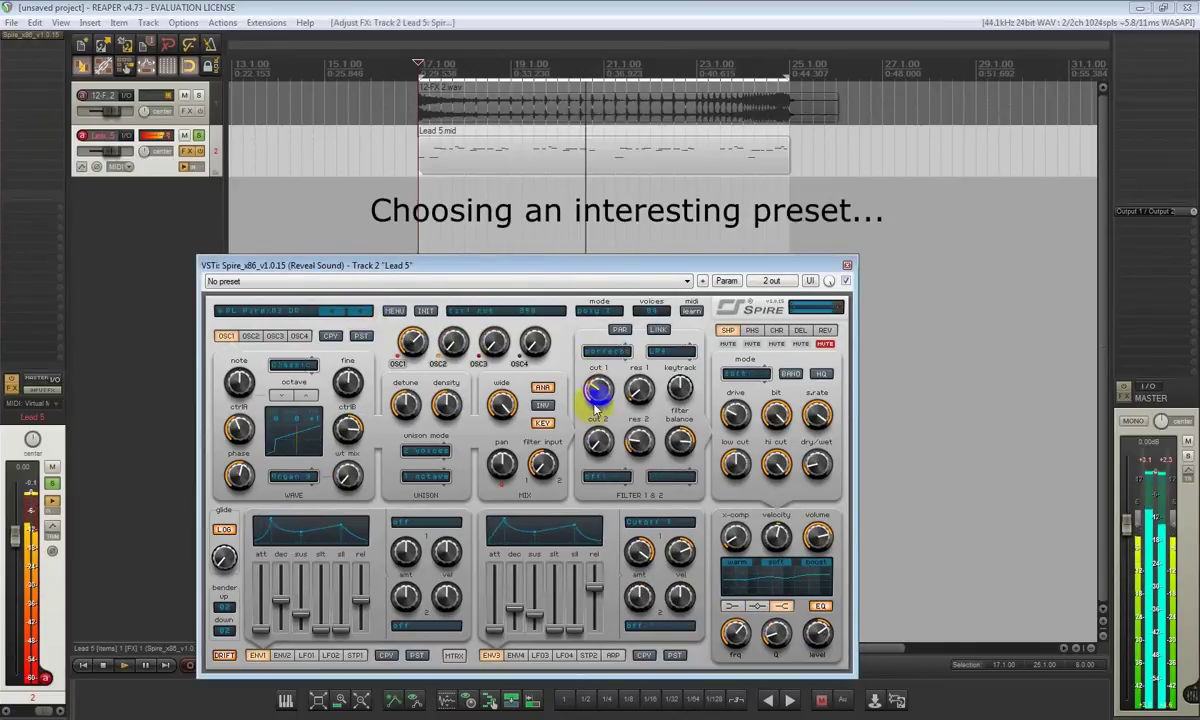
pyautogui.click(362, 313)
pyautogui.click(362, 313)
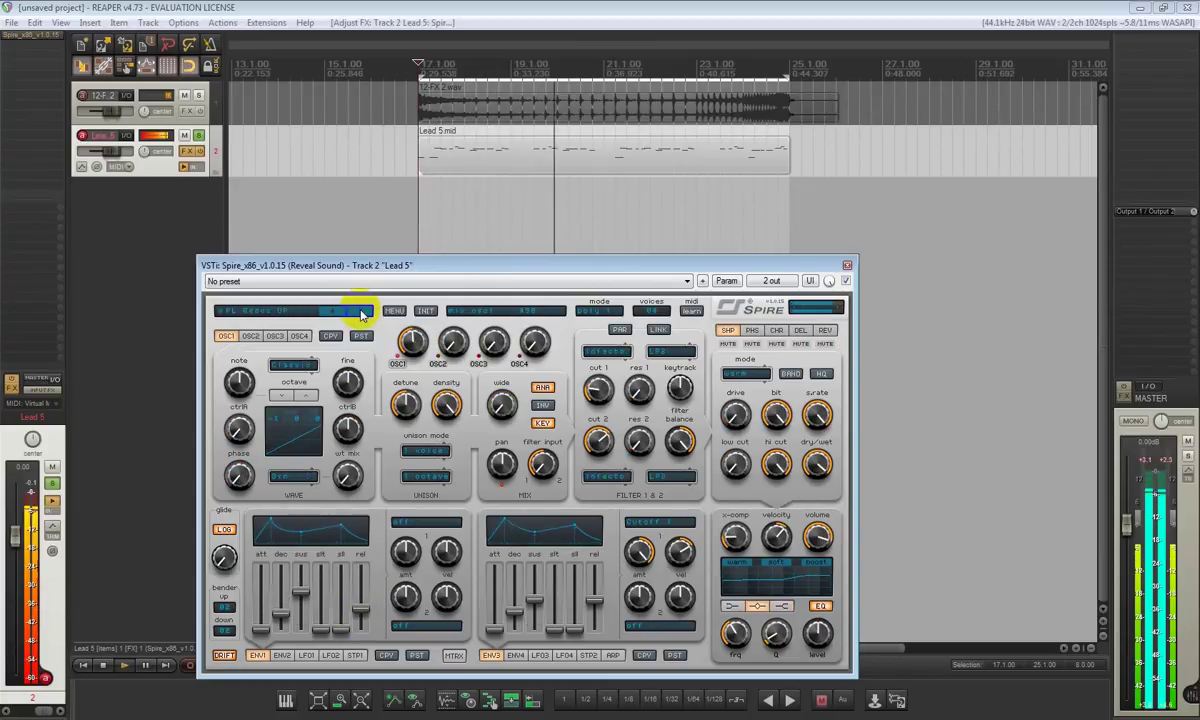
# Mute Spire's delay and reverb and adjust the cutoffs of filters 1 and 2.
pyautogui.click(798, 344)
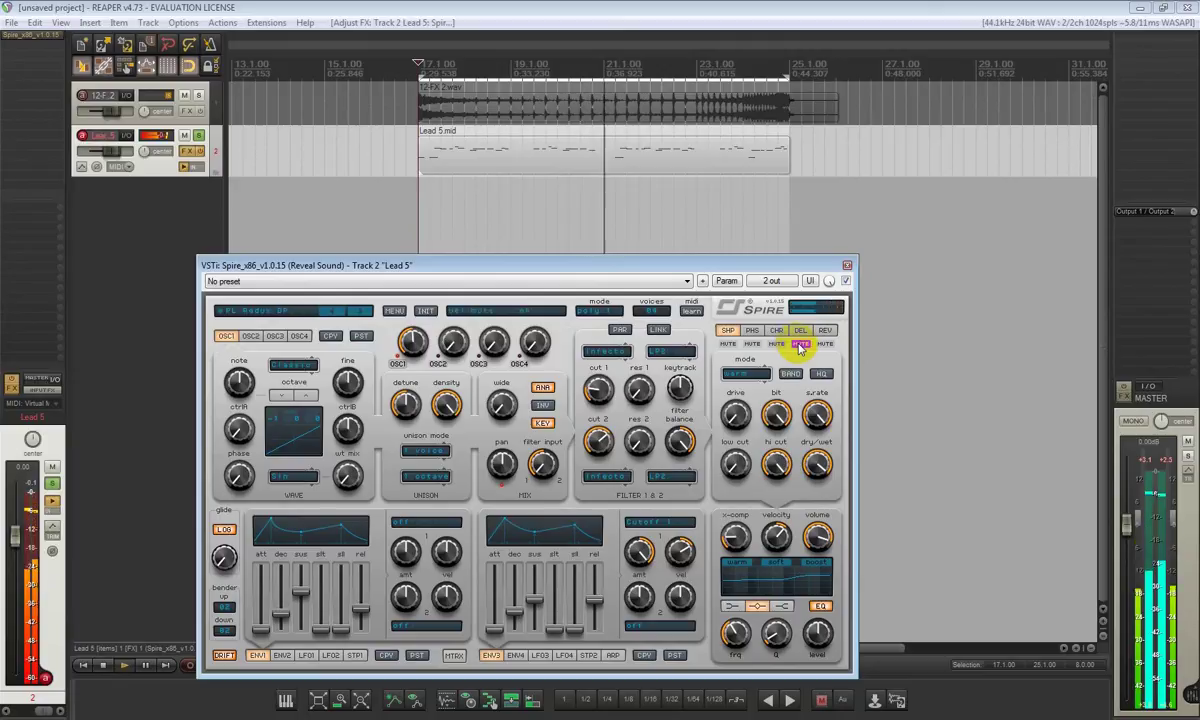
pyautogui.click(824, 345)
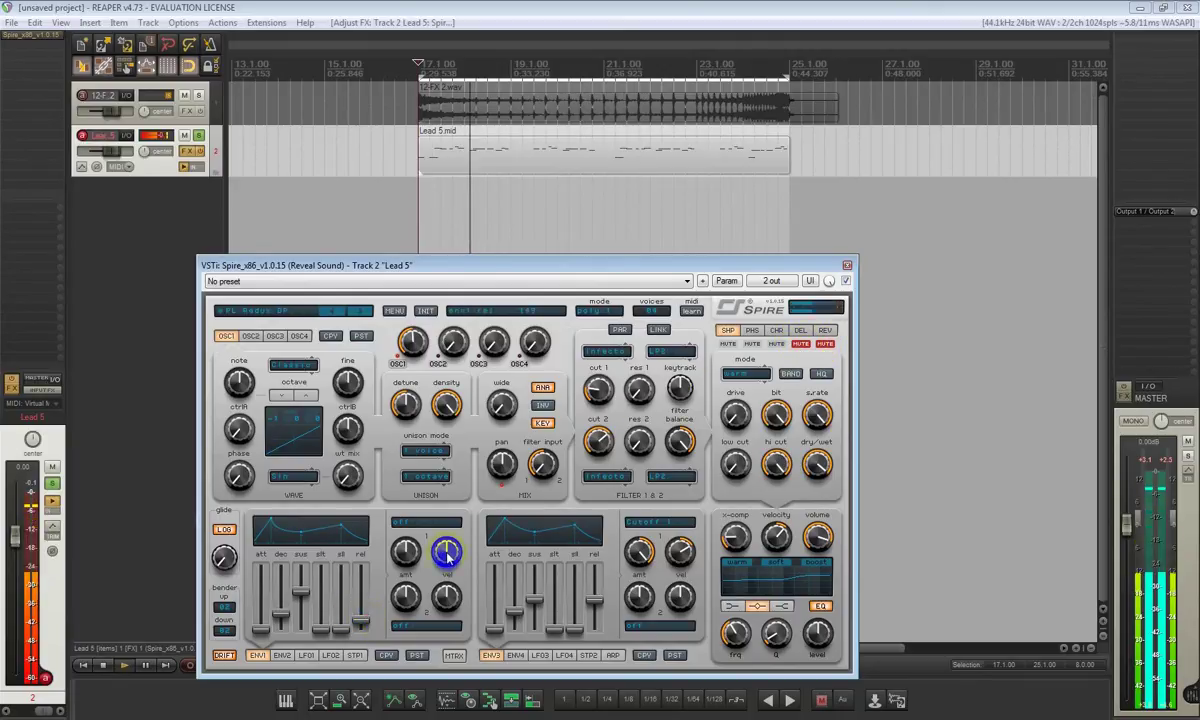
pyautogui.moveTo(597, 399); pyautogui.dragTo(603, 359)
pyautogui.click(601, 443)
pyautogui.moveTo(604, 447); pyautogui.dragTo(611, 501)
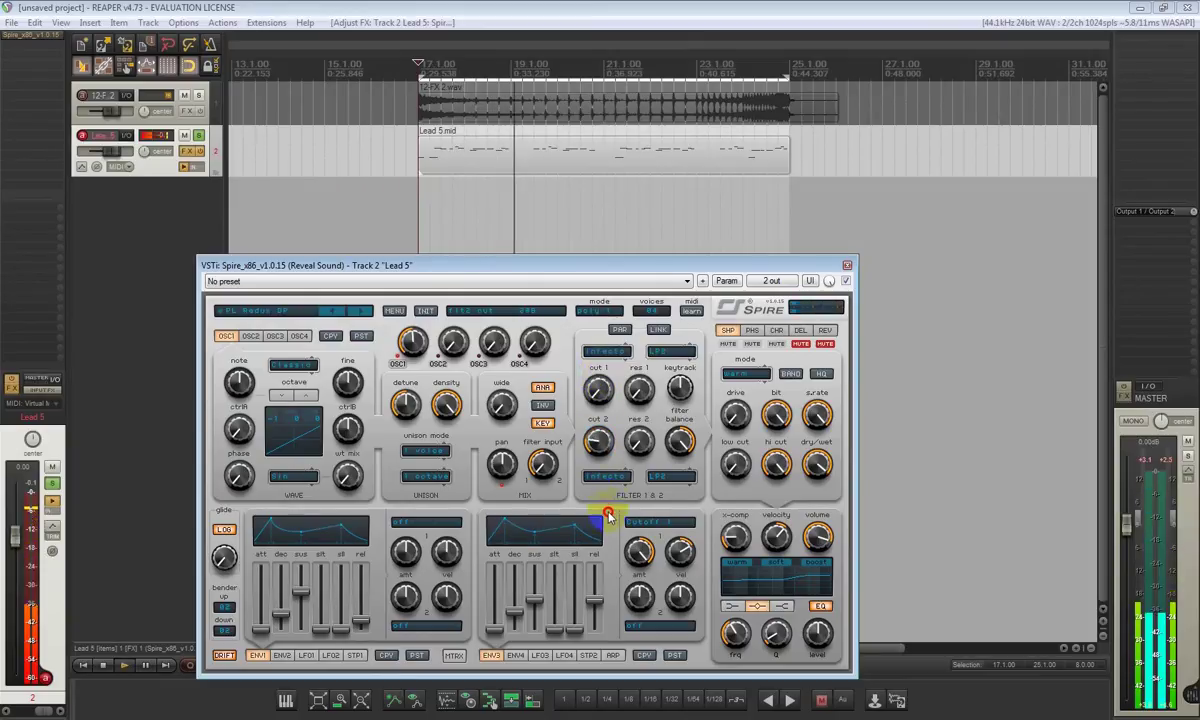
# Refine the filter 2 cutoff in Spire and re-enable the delay with its settings shown.
pyautogui.click(559, 276)
pyautogui.moveTo(559, 276); pyautogui.dragTo(559, 229)
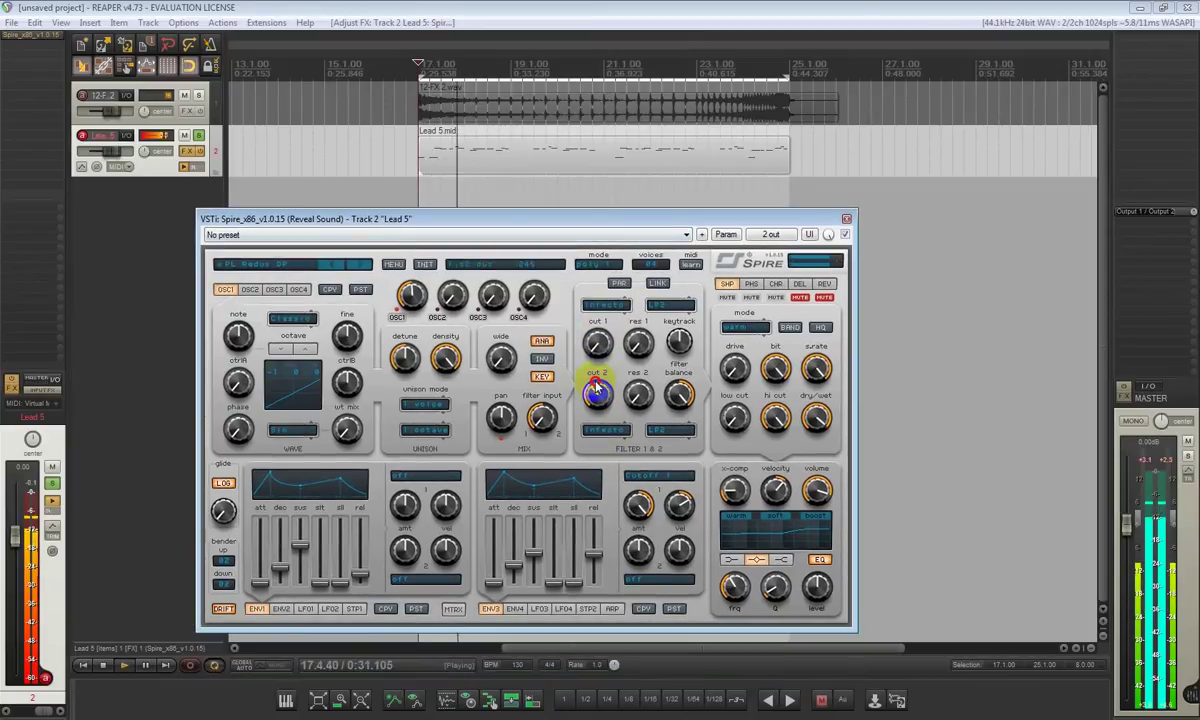
pyautogui.click(802, 286)
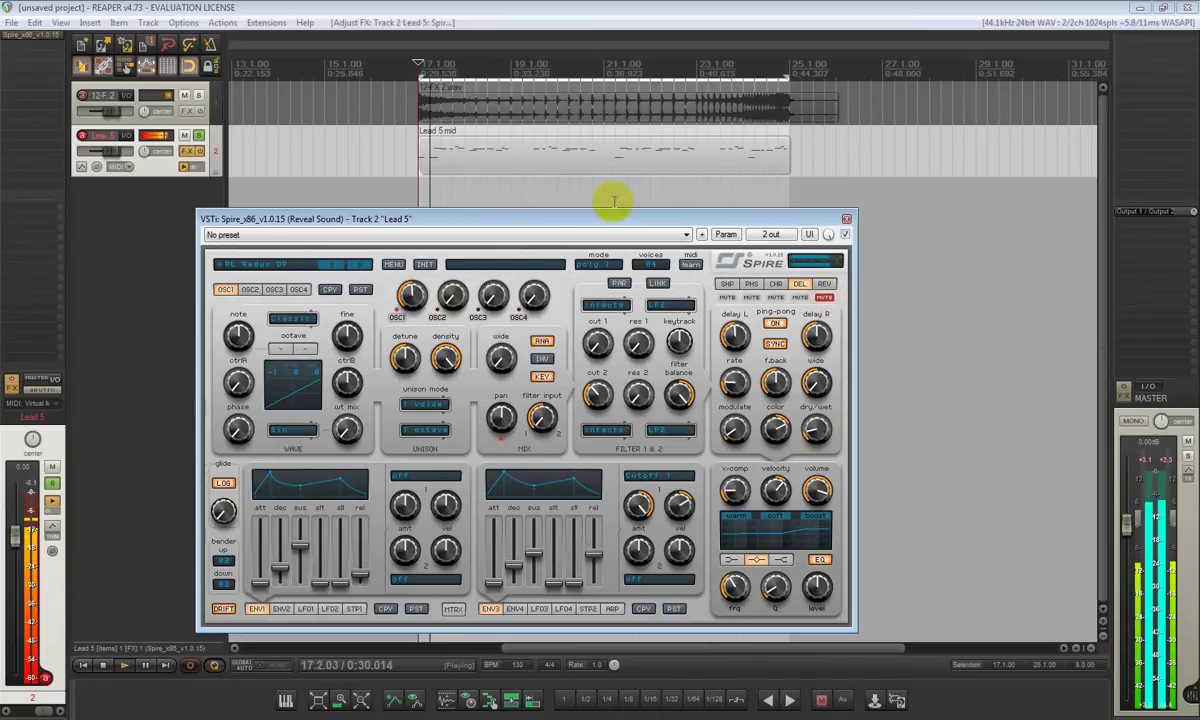
# Transpose all notes of the Lead 5 MIDI item upward and close the MIDI editor.
pyautogui.click(545, 157)
pyautogui.press('space')
pyautogui.doubleClick(545, 157)
pyautogui.hotkey('ctrl', 'a')
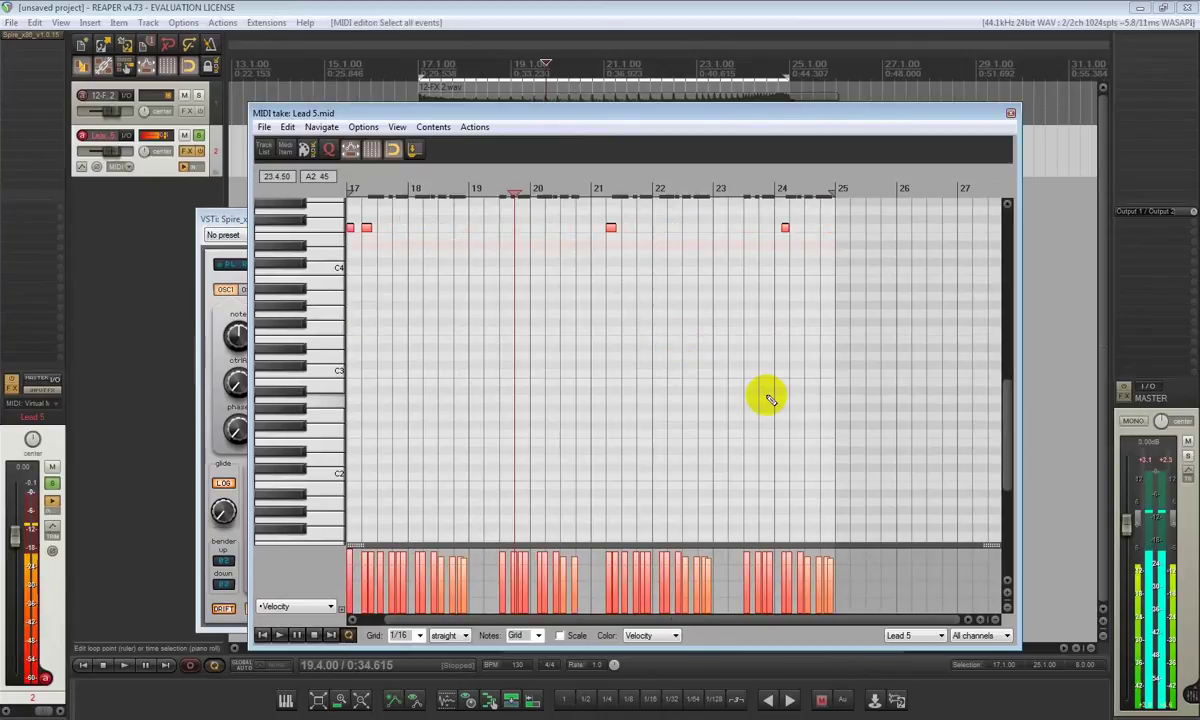
pyautogui.press('space')
pyautogui.click(1010, 113)
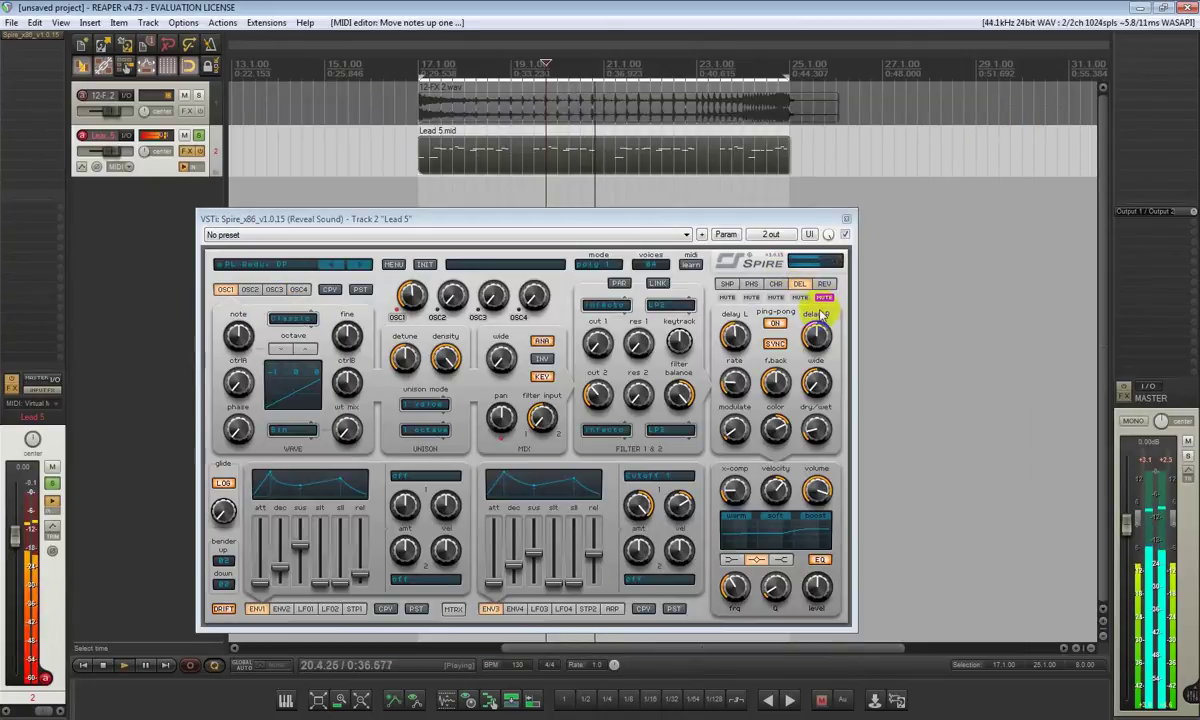
# Play the transposed part from measure 17 while sweeping the Spire filter cutoff.
pyautogui.click(416, 62)
pyautogui.click(595, 325)
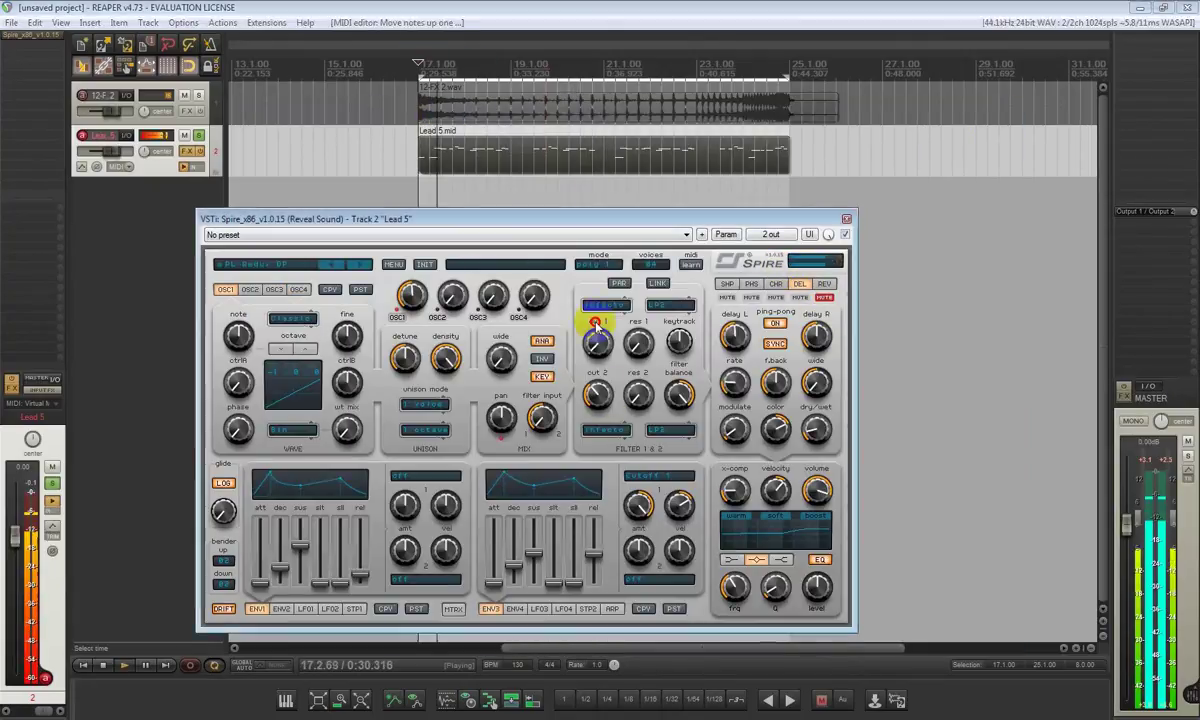
pyautogui.moveTo(595, 325); pyautogui.dragTo(608, 397)
pyautogui.press('space')
pyautogui.click(556, 427)
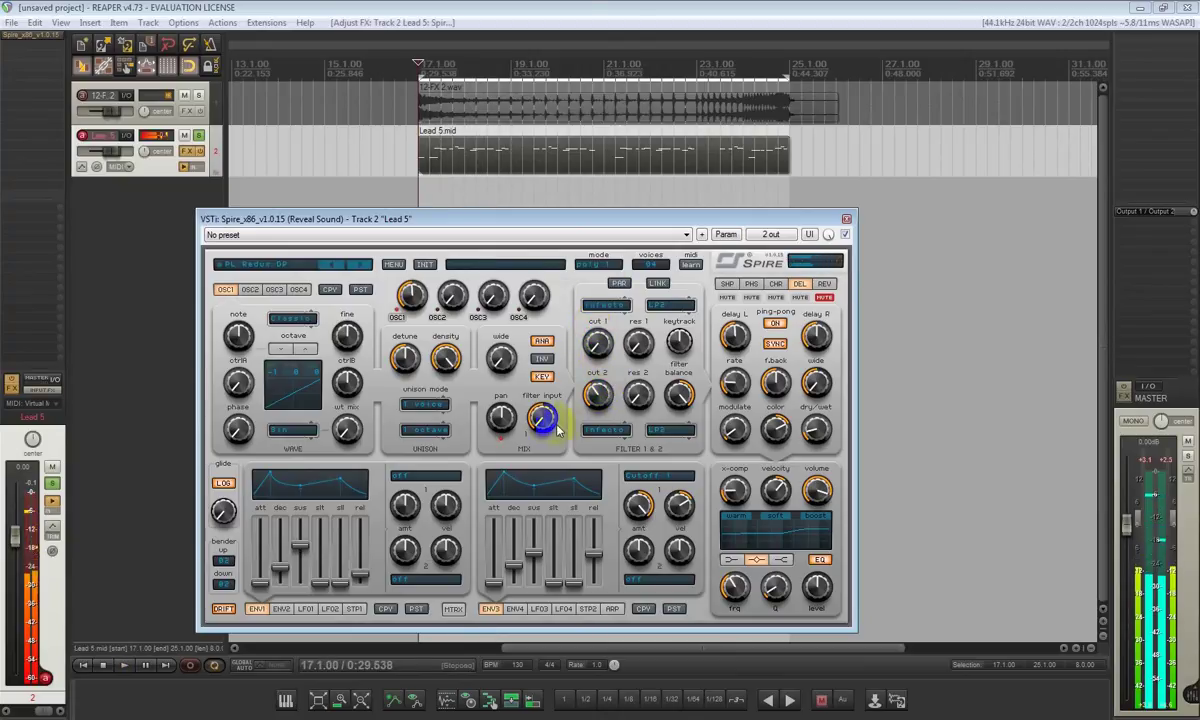
pyautogui.press('space')
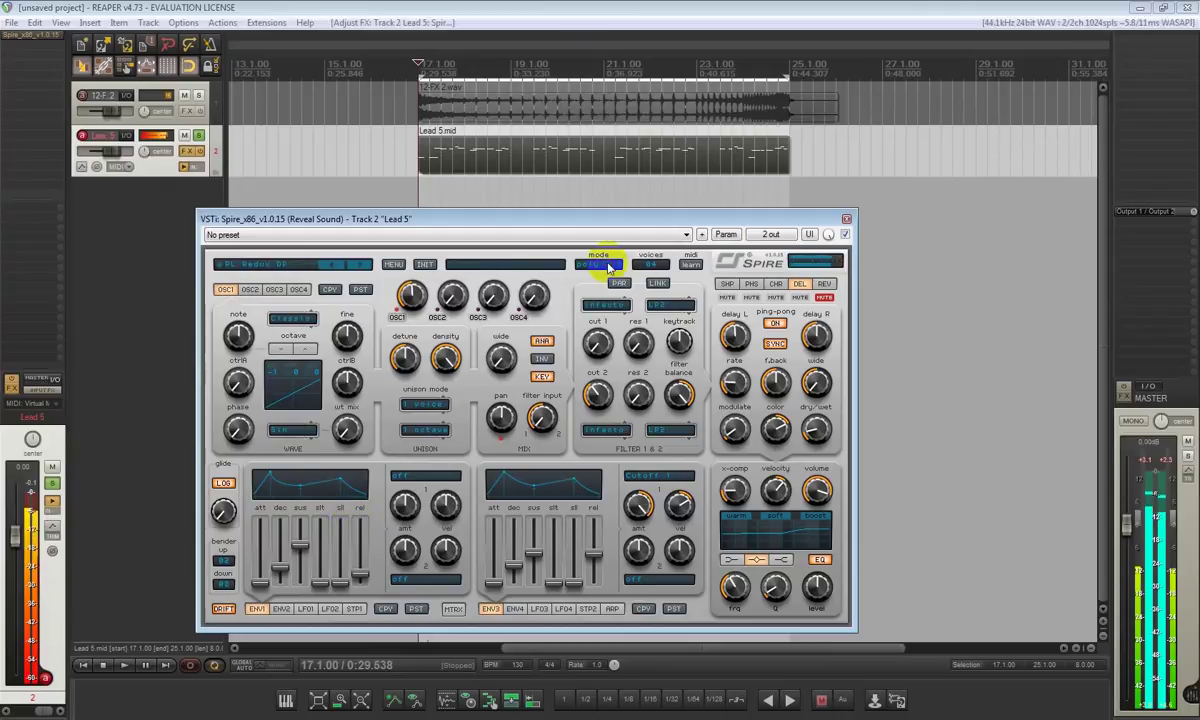
# Set Spire's mode to mono 4 with 01 voice and start playback.
pyautogui.click(600, 264)
pyautogui.click(612, 330)
pyautogui.click(651, 264)
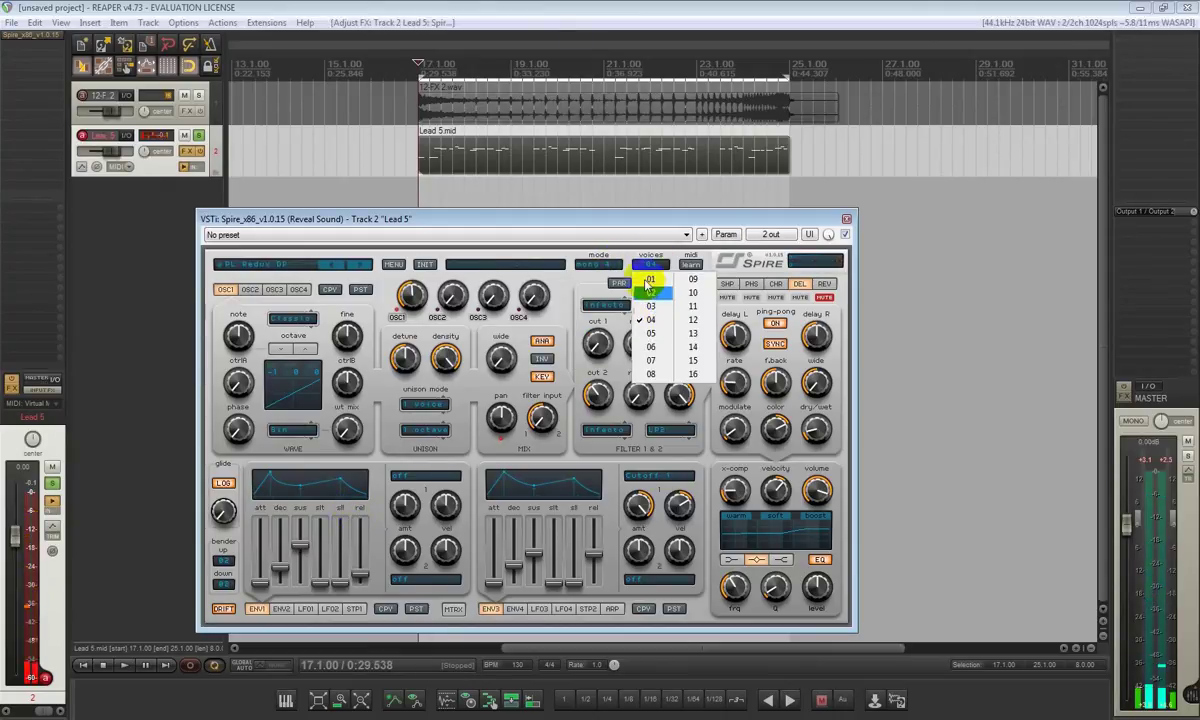
pyautogui.click(648, 281)
pyautogui.press('space')
# Set Spire's upward bender range to 36 and adjust the glide amount.
pyautogui.click(223, 512)
pyautogui.moveTo(225, 567)
pyautogui.mouseDown()
pyautogui.moveTo(225, 484)
pyautogui.moveTo(226, 553)
pyautogui.mouseUp()
pyautogui.click(226, 562)
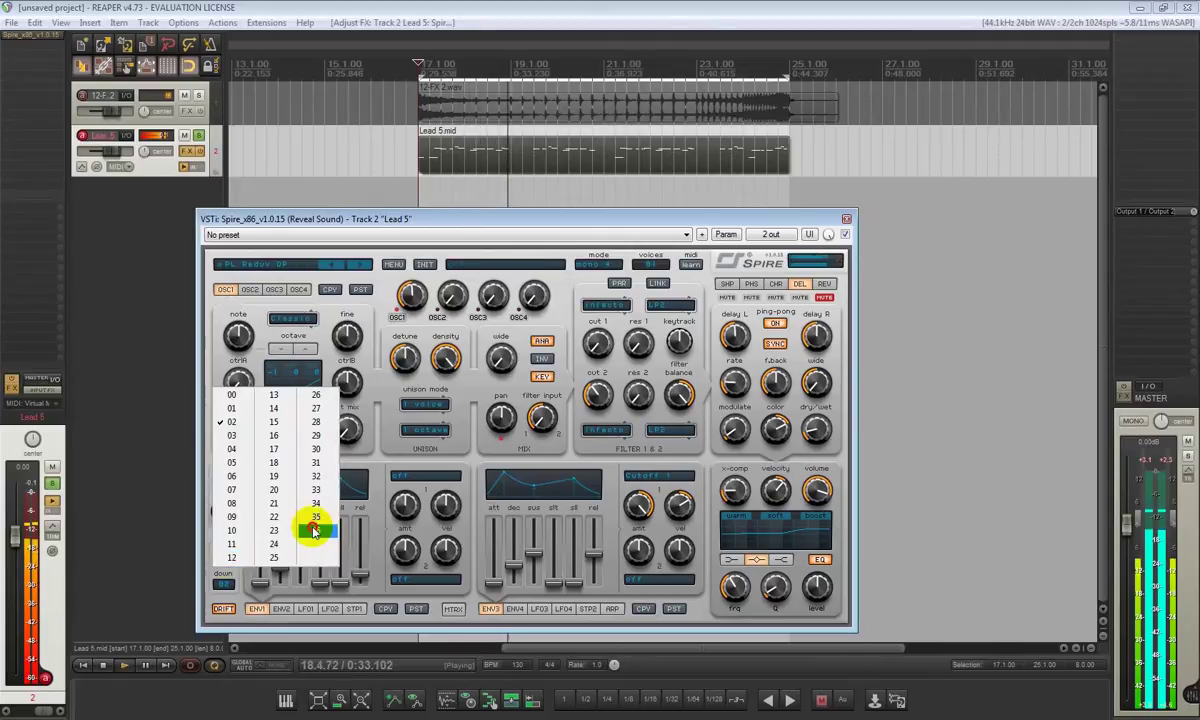
pyautogui.click(313, 525)
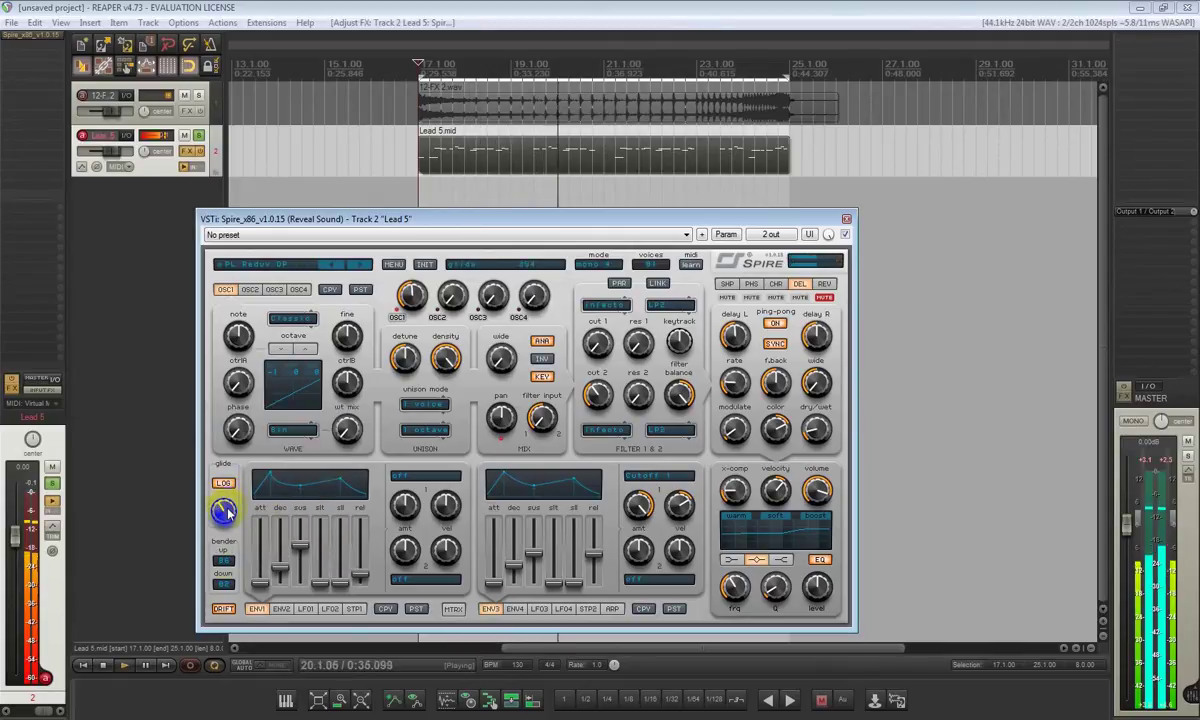
pyautogui.click(468, 170)
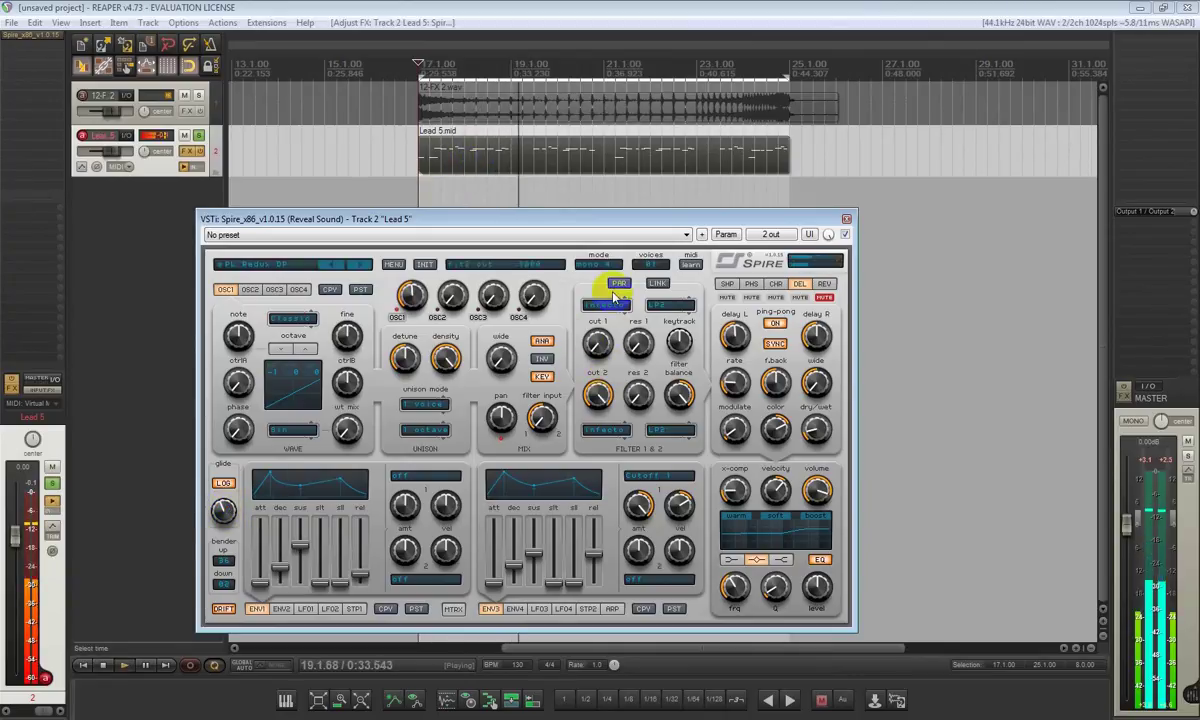
# Adjust the filter 2 cutoff and lower the color of the delay during playback.
pyautogui.moveTo(598, 393)
pyautogui.mouseDown()
pyautogui.moveTo(592, 476)
pyautogui.moveTo(606, 383)
pyautogui.mouseUp()
pyautogui.press('space')
pyautogui.press('space')
pyautogui.moveTo(775, 427); pyautogui.dragTo(770, 443)
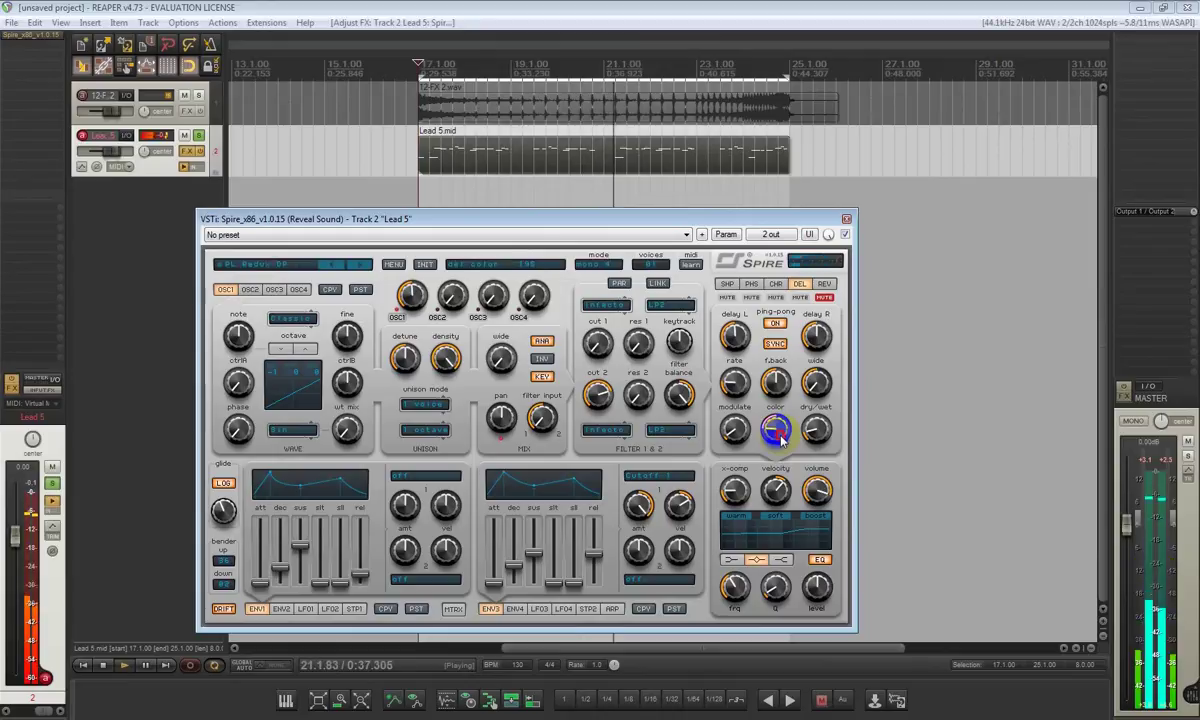
# Re-enable the reverb and adjust its dry/wet mix, checking the sound with the delay settings shown.
pyautogui.click(824, 283)
pyautogui.press('space')
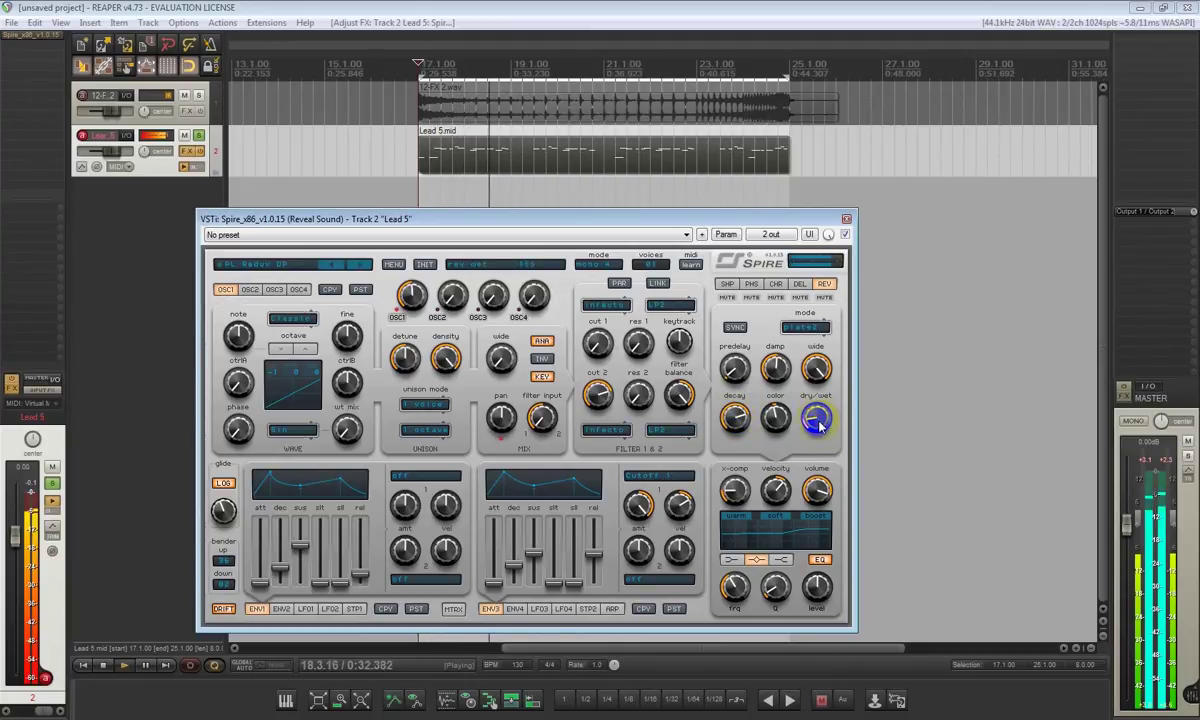
pyautogui.click(800, 283)
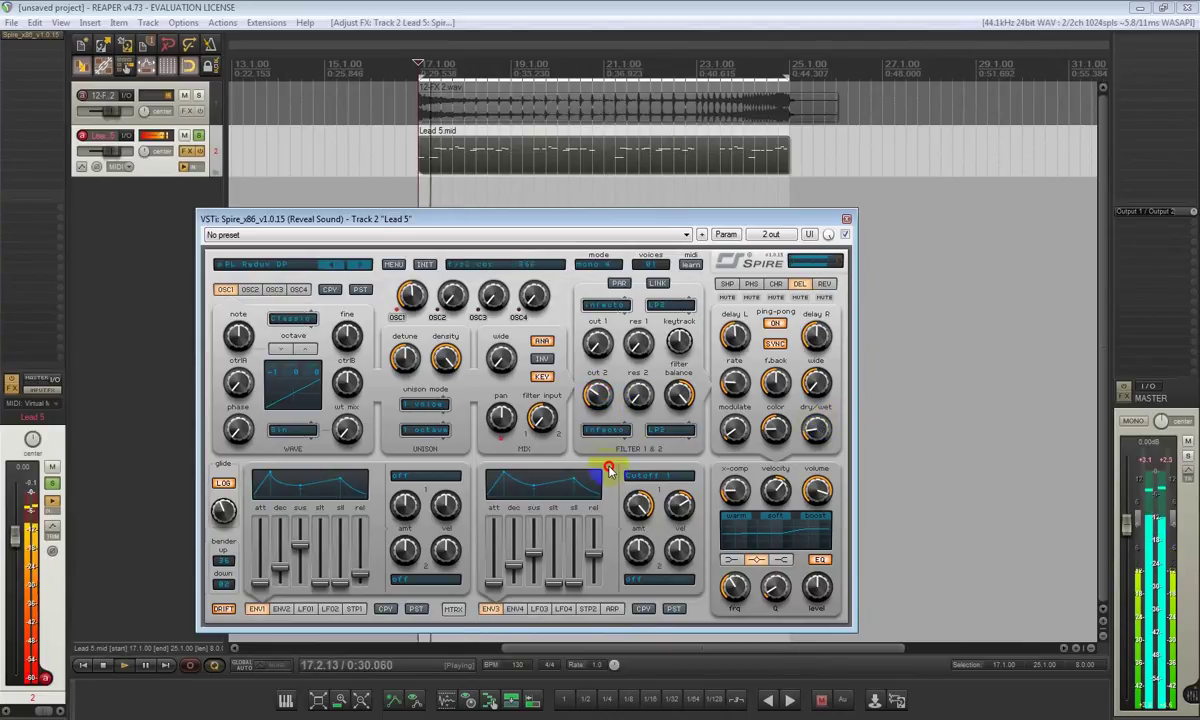
pyautogui.press('space')
# Move the Lead 5 track above the 12-FX 2 track, unsolo it and play both tracks together.
pyautogui.moveTo(175, 177); pyautogui.dragTo(208, 93)
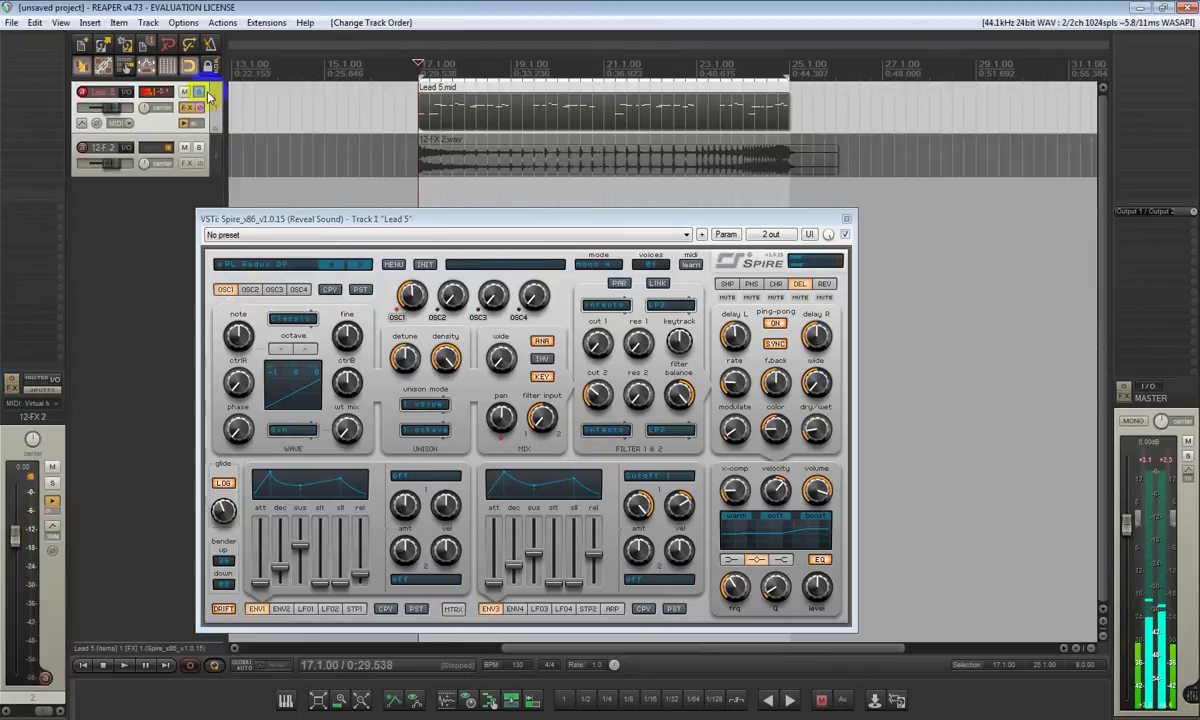
pyautogui.click(200, 92)
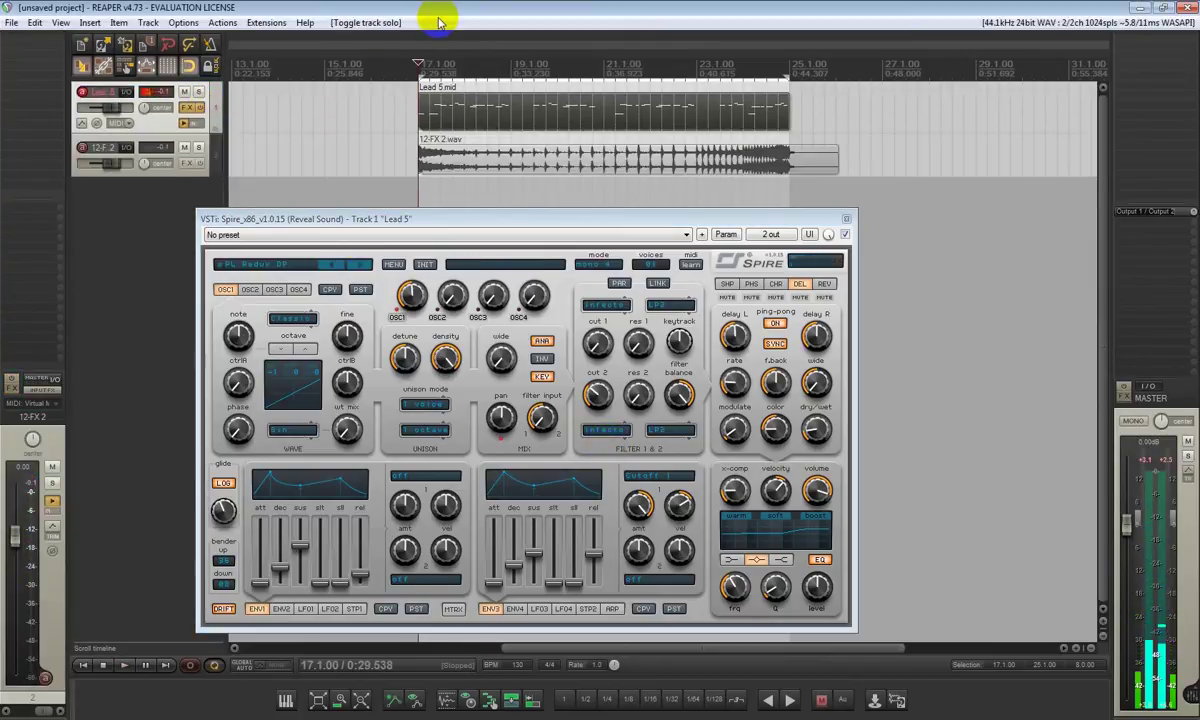
pyautogui.press('space')
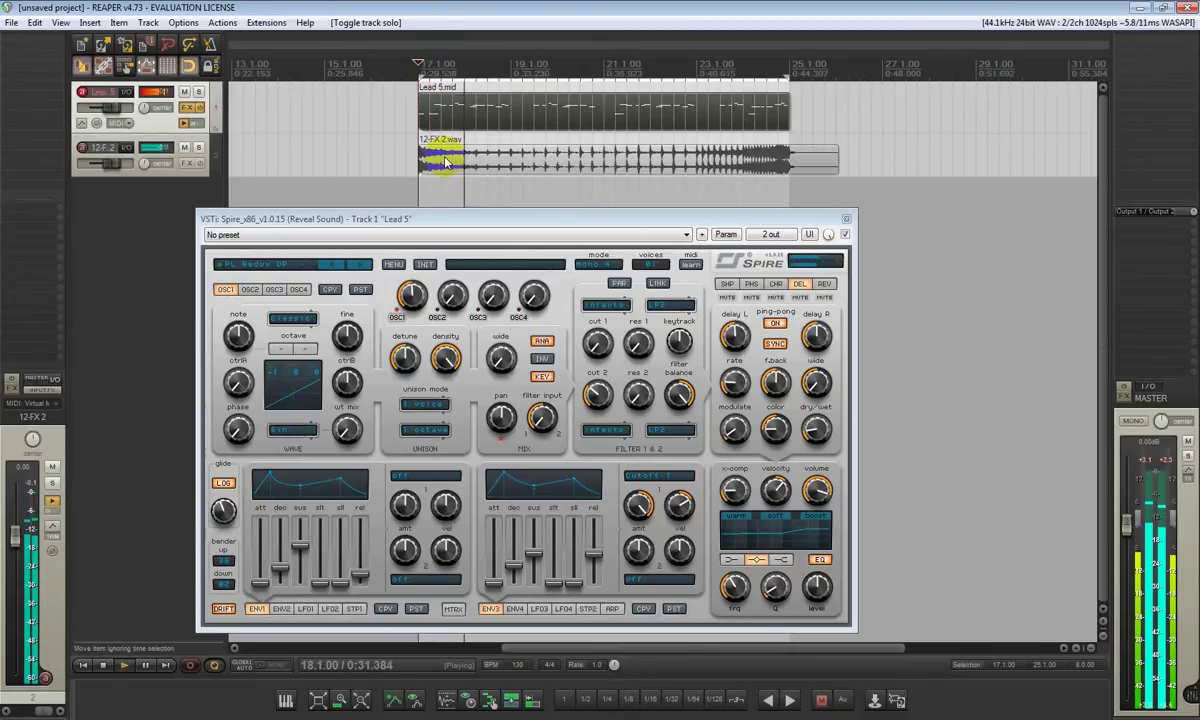
# Set Spire's filter 2 cutoff to about 390 on the Lead 5 track, show its automation envelope and close the plug-in window.
pyautogui.click(185, 120)
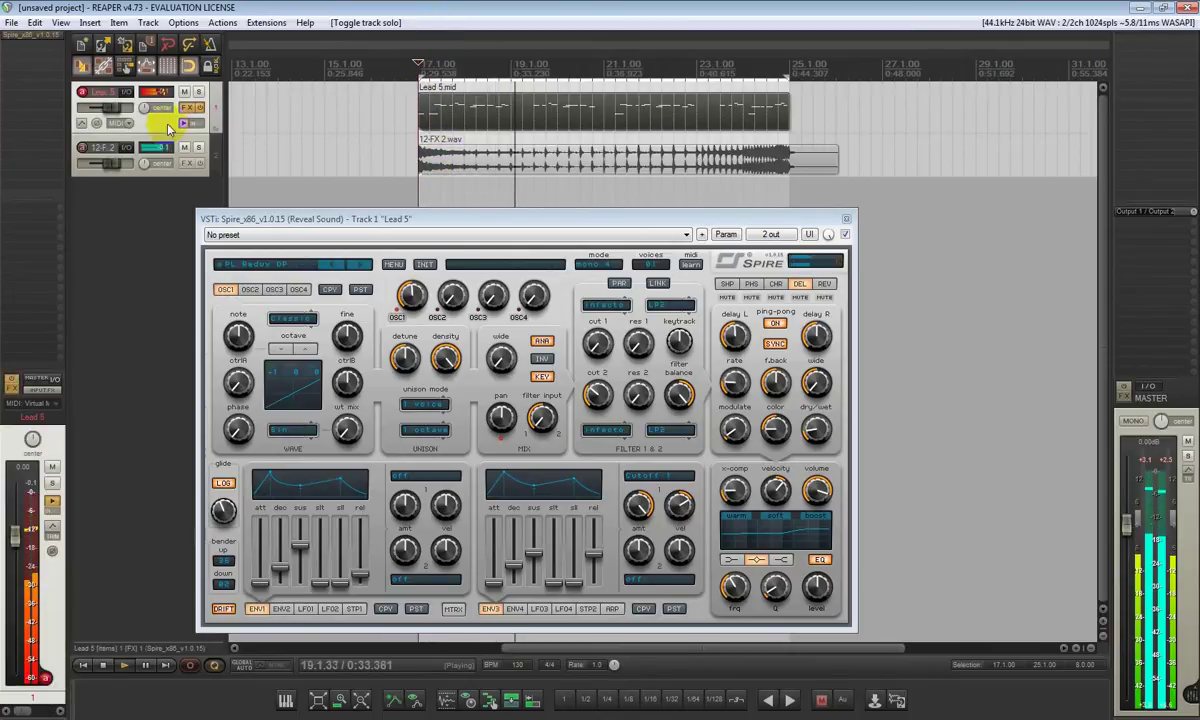
pyautogui.moveTo(598, 397); pyautogui.dragTo(599, 395)
pyautogui.press('space')
pyautogui.press('space')
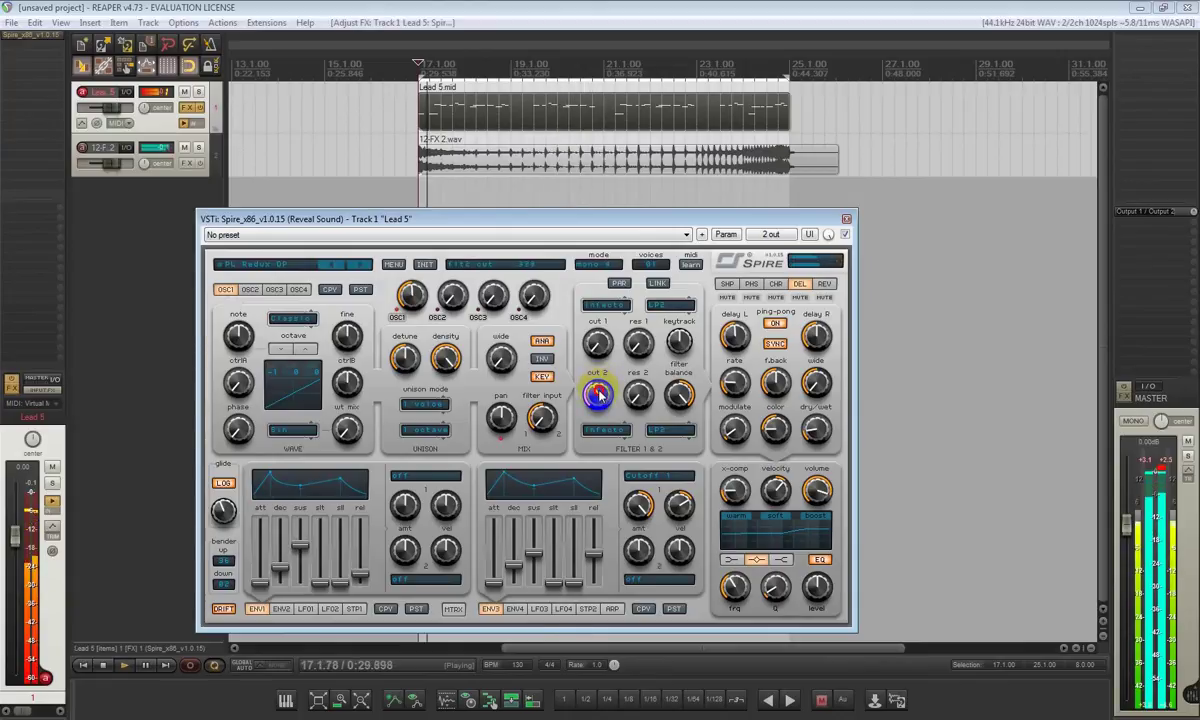
pyautogui.moveTo(603, 220); pyautogui.dragTo(611, 164)
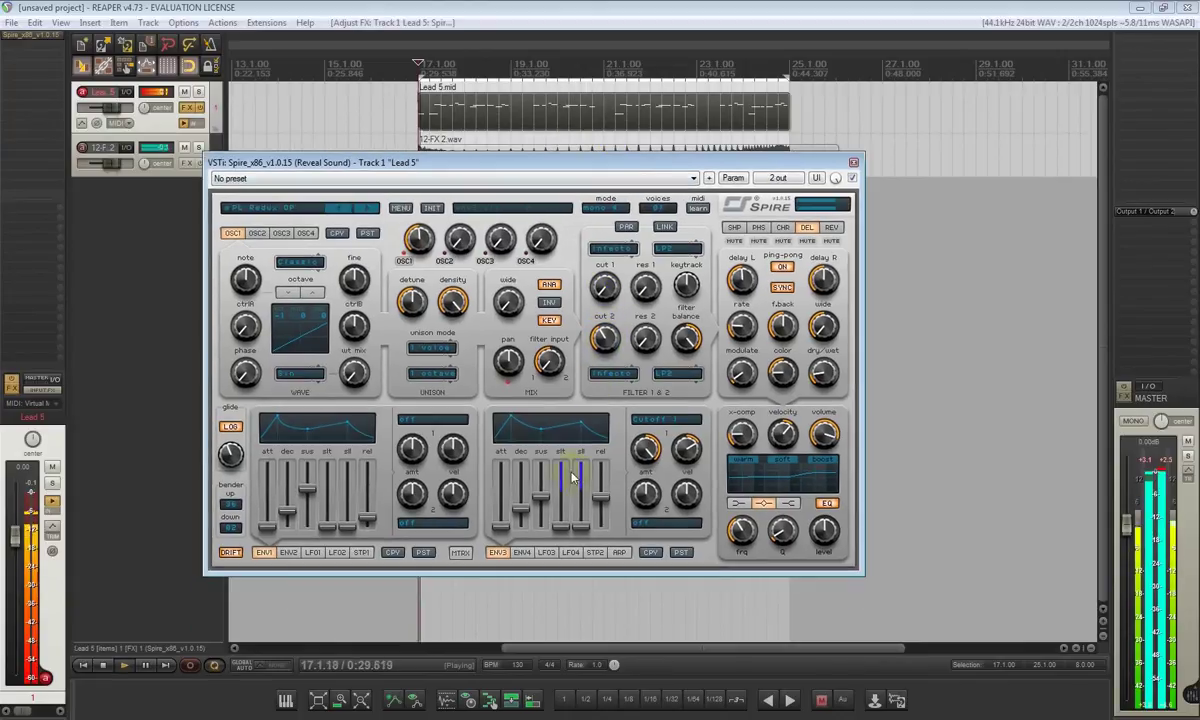
pyautogui.press('space')
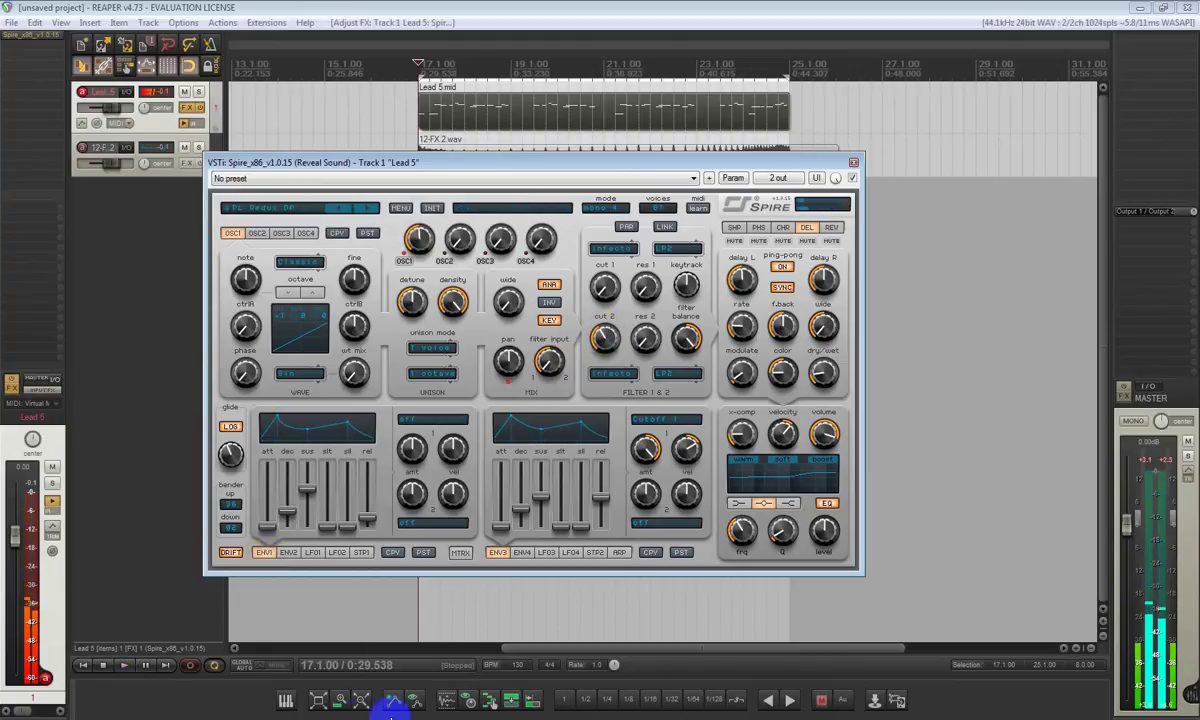
pyautogui.click(394, 702)
pyautogui.click(851, 163)
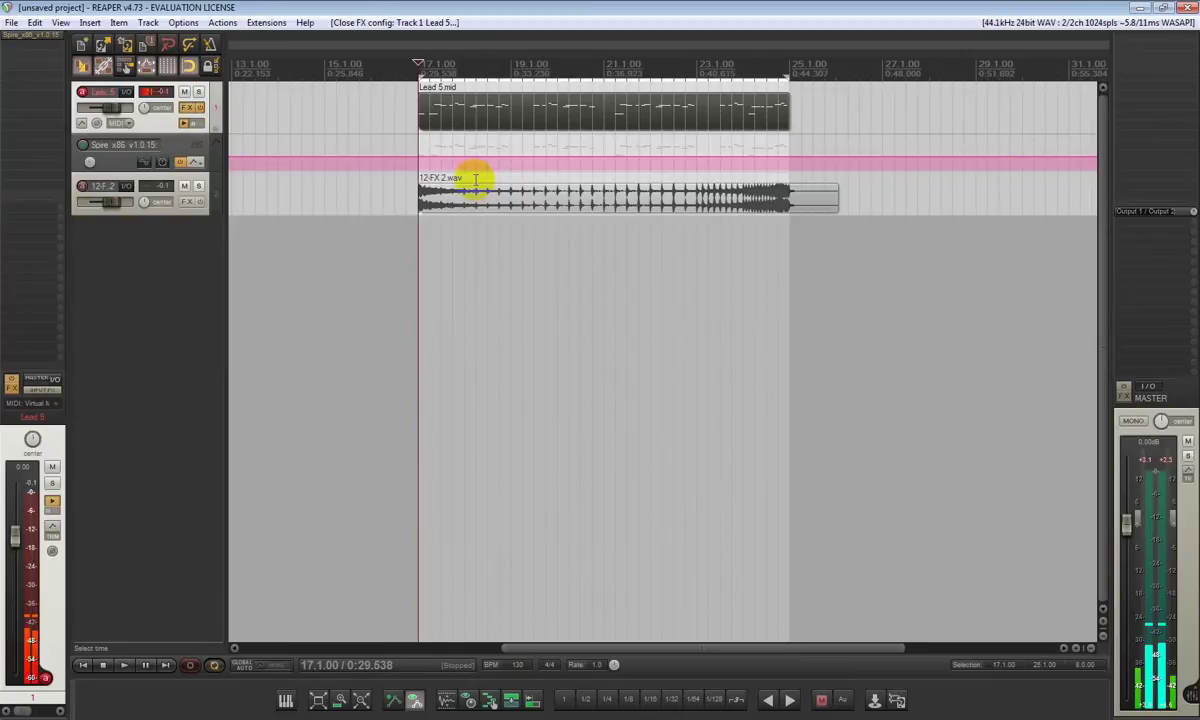
# Ramp the filter 2 cutoff envelope from bar 18 up to its maximum at bar 25 and play it back.
pyautogui.click(464, 158)
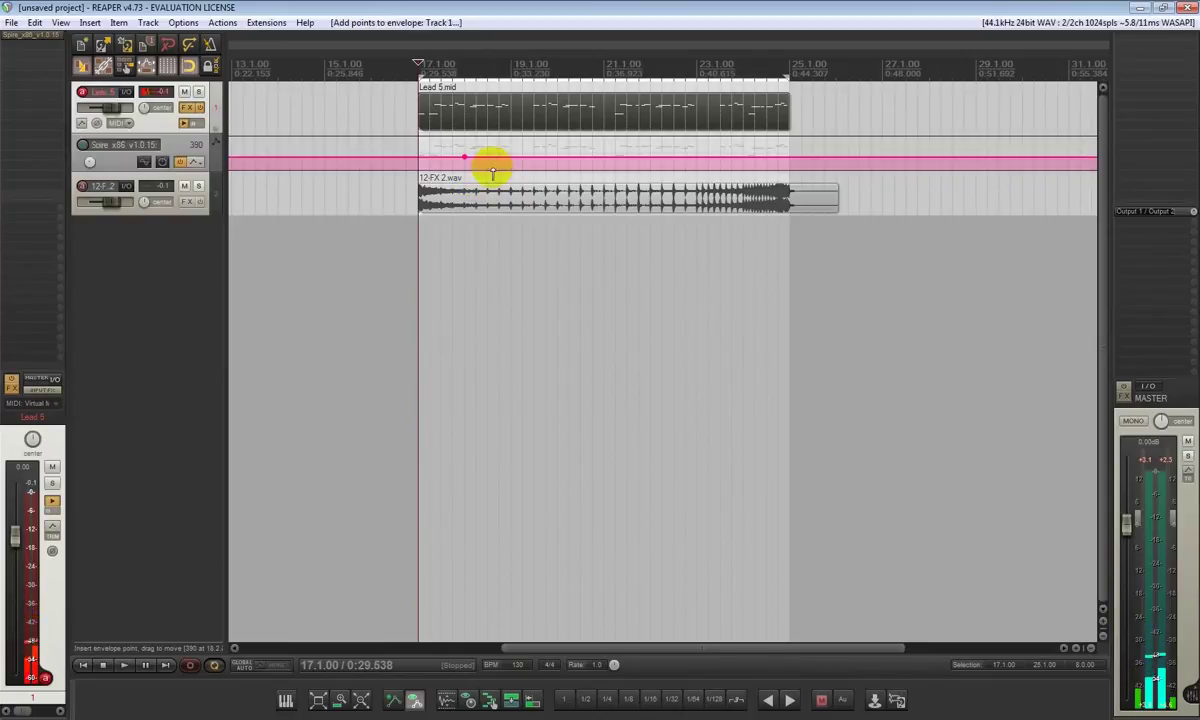
pyautogui.moveTo(752, 160); pyautogui.dragTo(785, 134)
pyautogui.press('space')
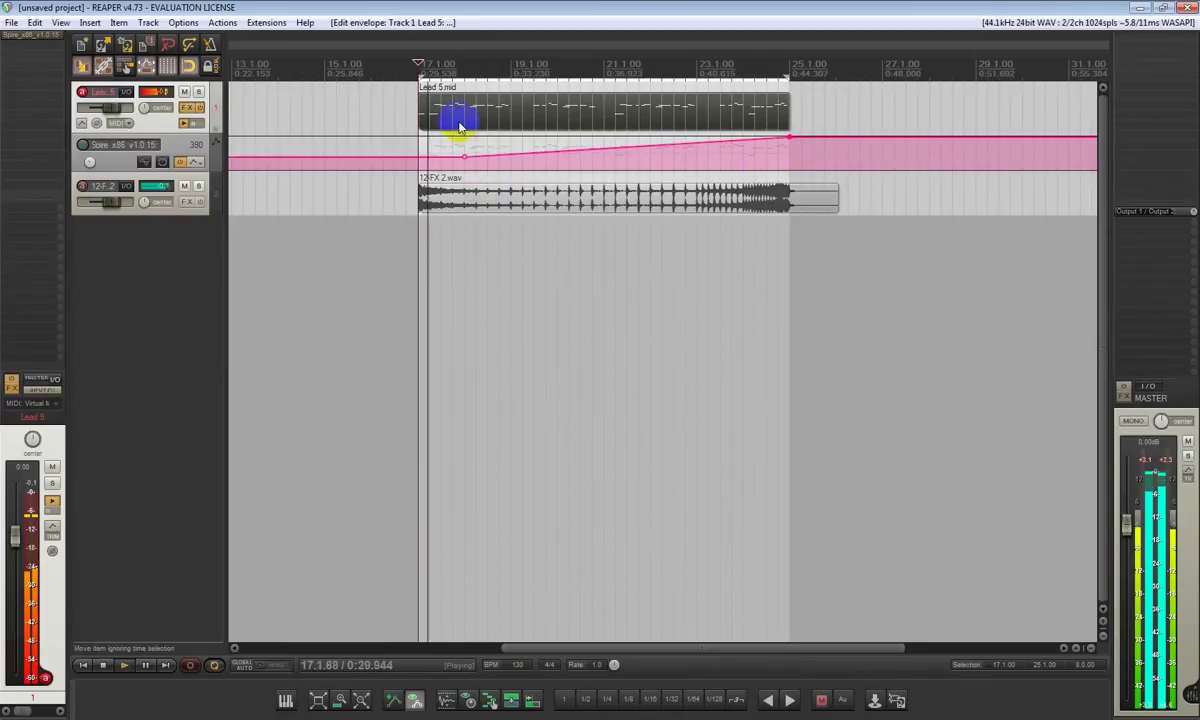
# Extend the time selection's end to bar 33.1.00 and stop playback.
pyautogui.scroll(-5, 496, 206)
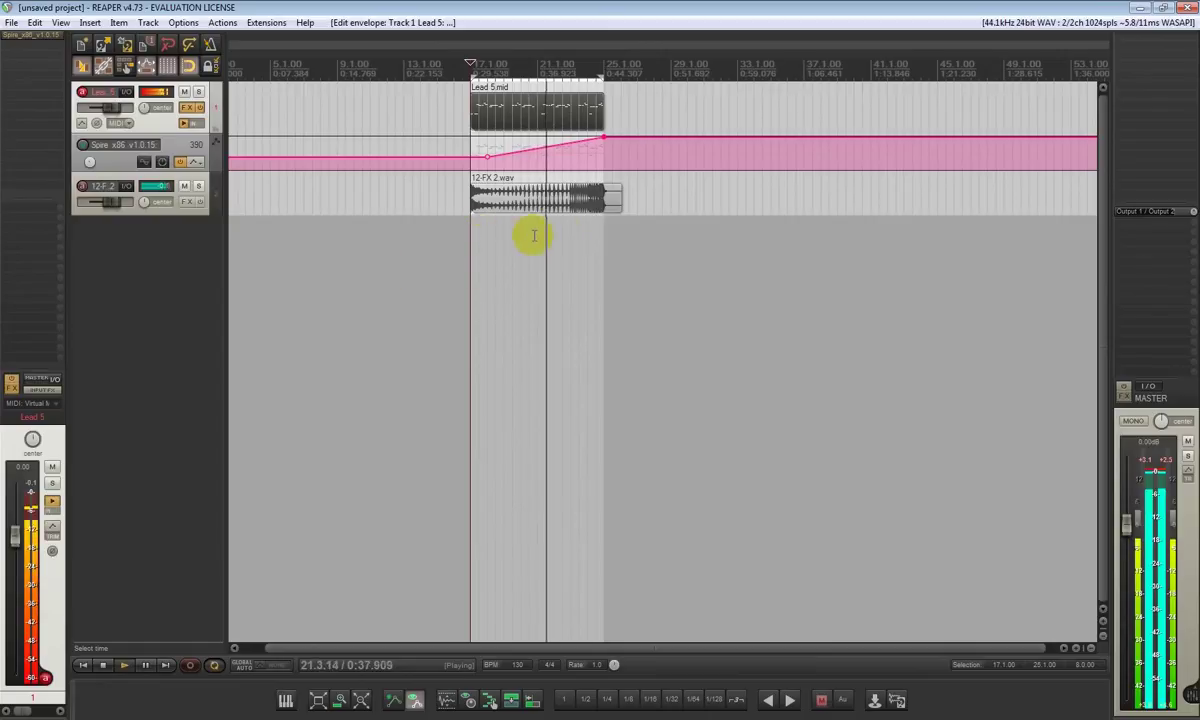
pyautogui.moveTo(603, 72); pyautogui.dragTo(733, 73)
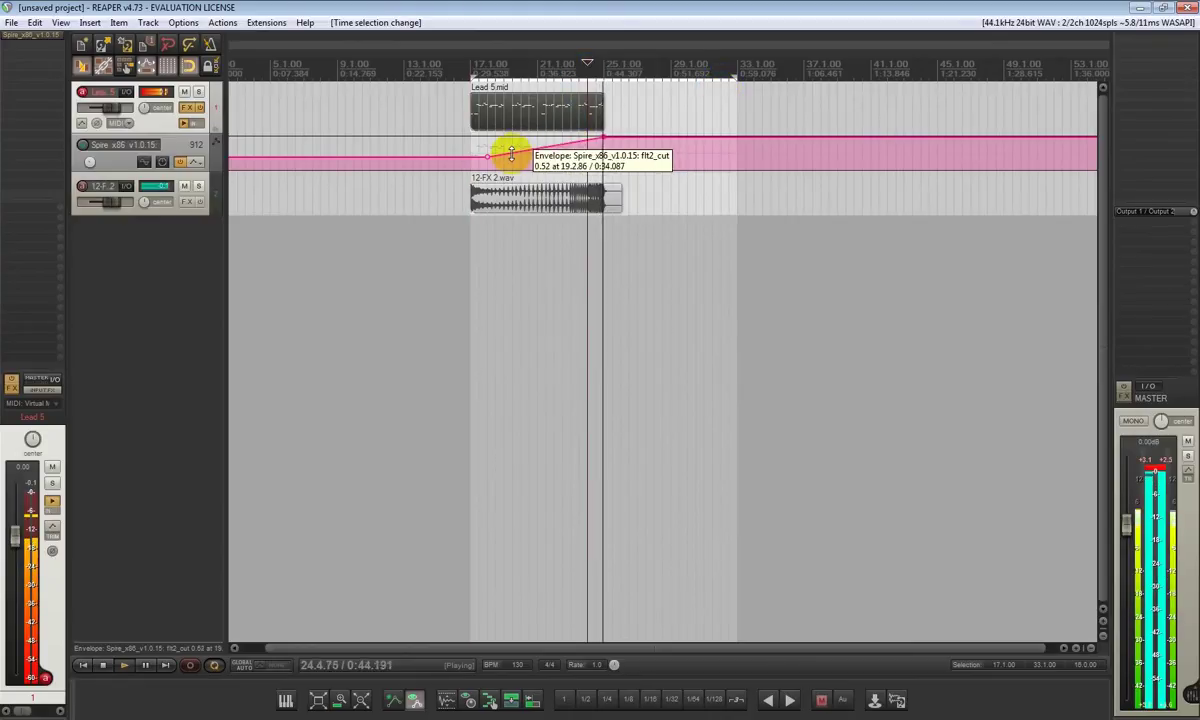
pyautogui.press('space')
# Add a new track below 12-FX 2 and open the 13 128 BPM F sample folder in the Media Explorer.
pyautogui.doubleClick(169, 247)
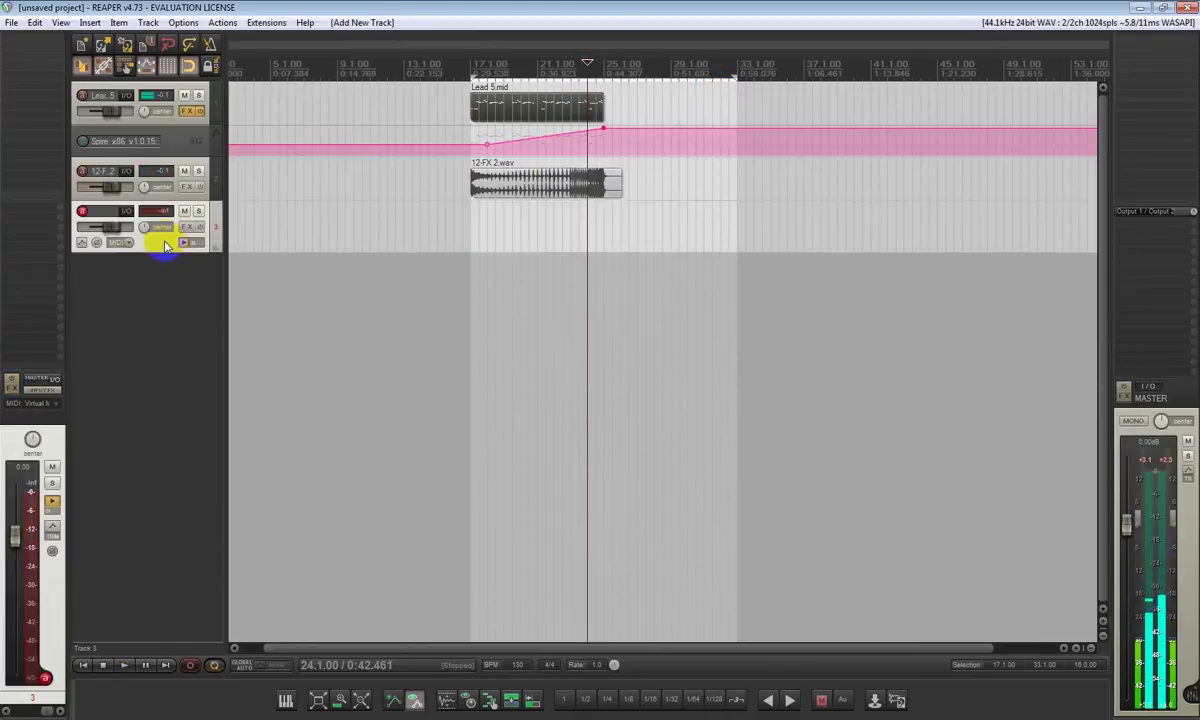
pyautogui.hotkey('ctrl', 'alt', 'x')
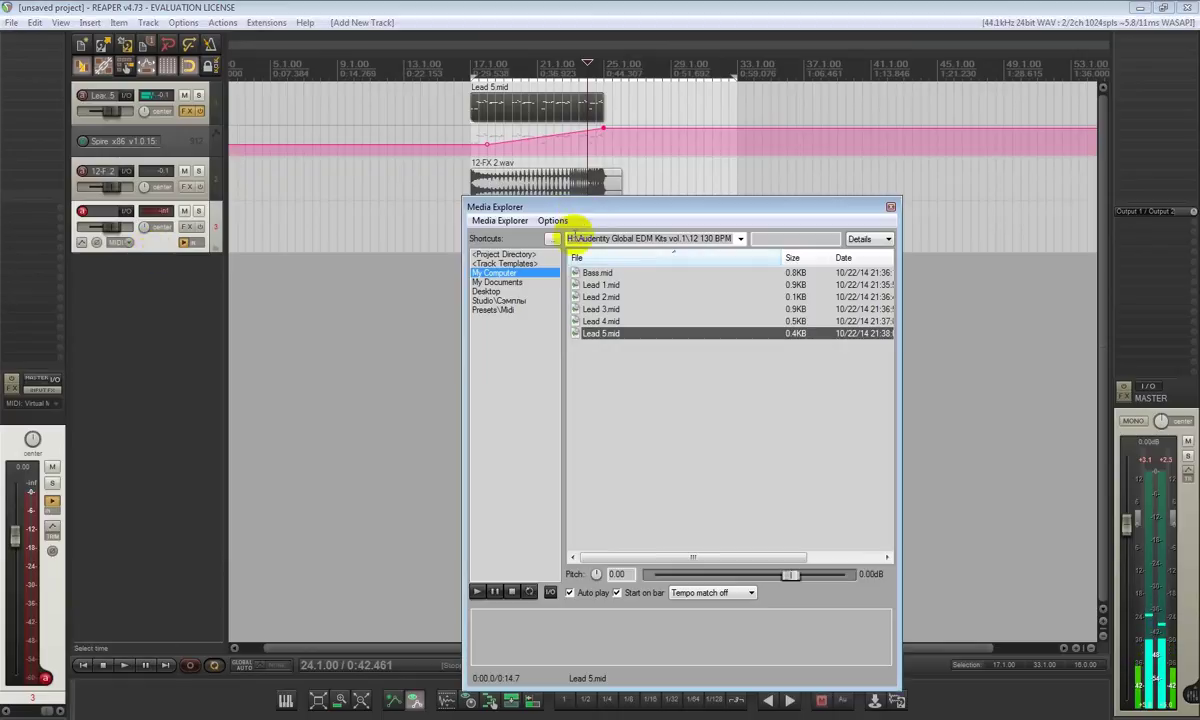
pyautogui.click(551, 243)
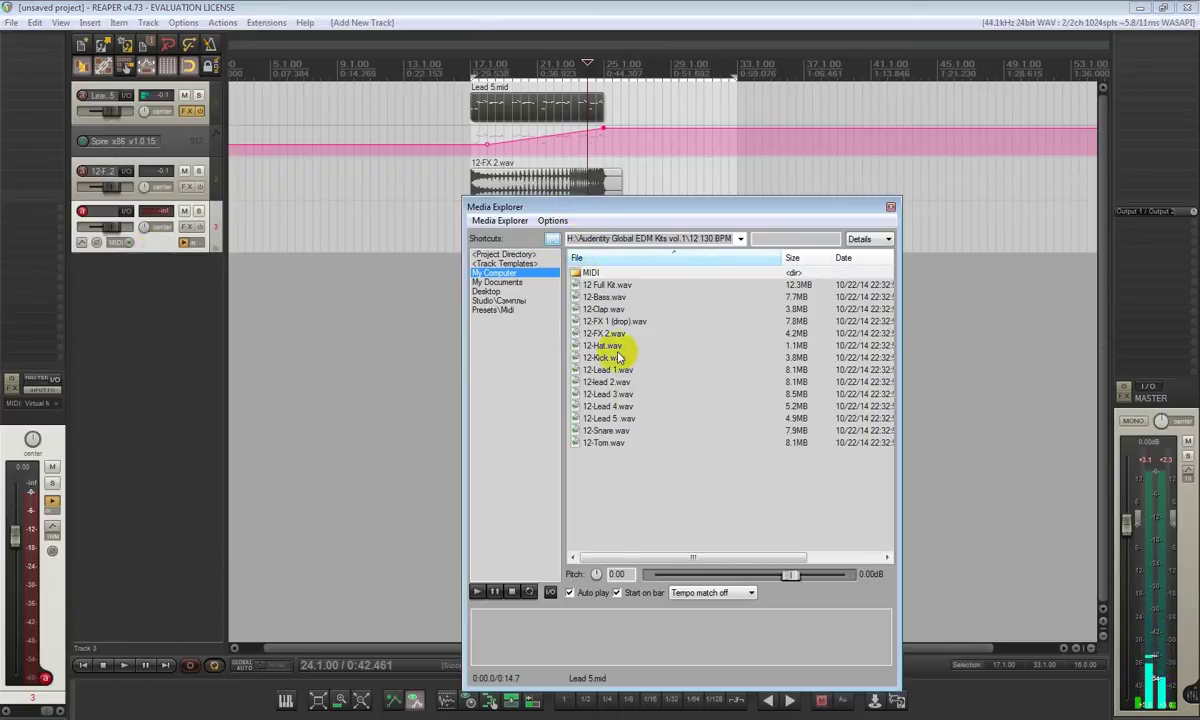
pyautogui.click(551, 238)
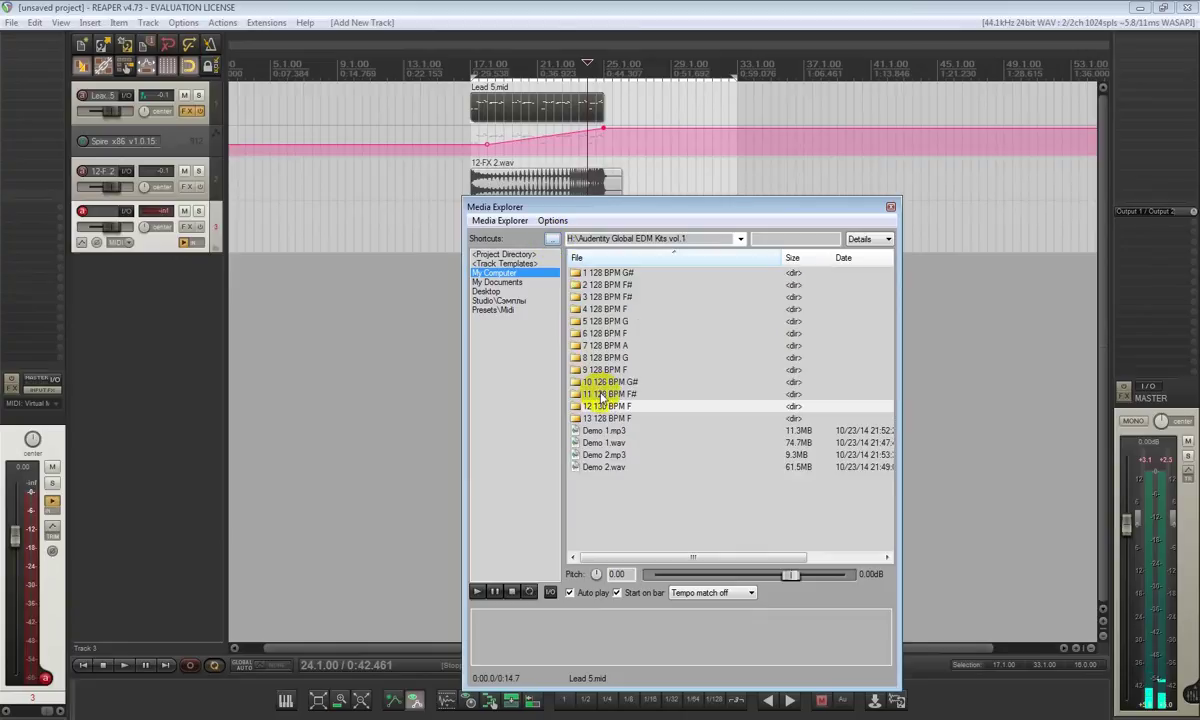
pyautogui.doubleClick(598, 418)
# Audition the two riser samples and insert 13-Riser 2.wav on the new track, closing the Media Explorer.
pyautogui.click(610, 418)
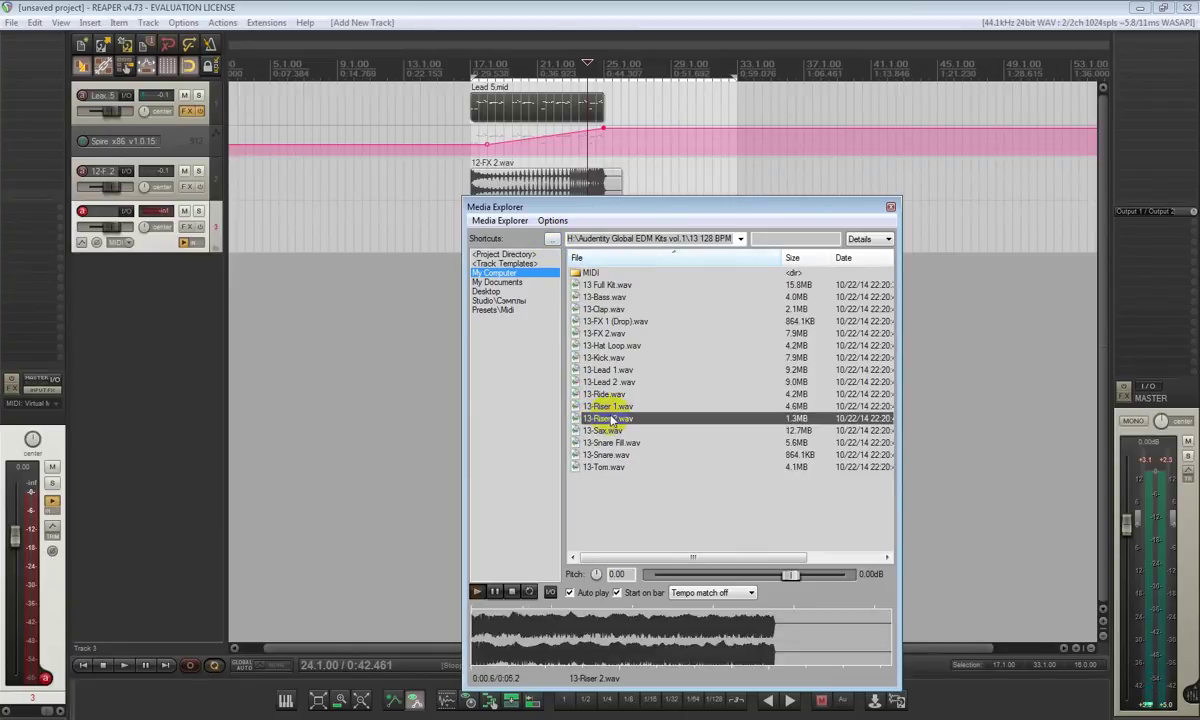
pyautogui.click(614, 406)
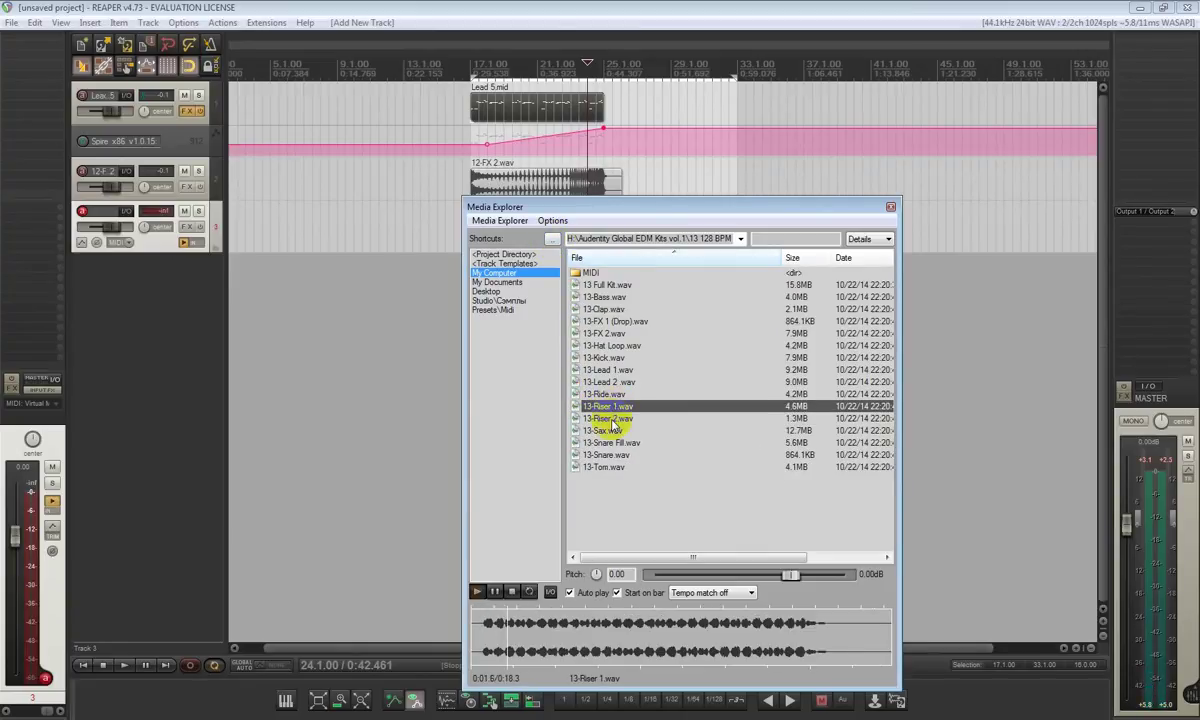
pyautogui.click(613, 420)
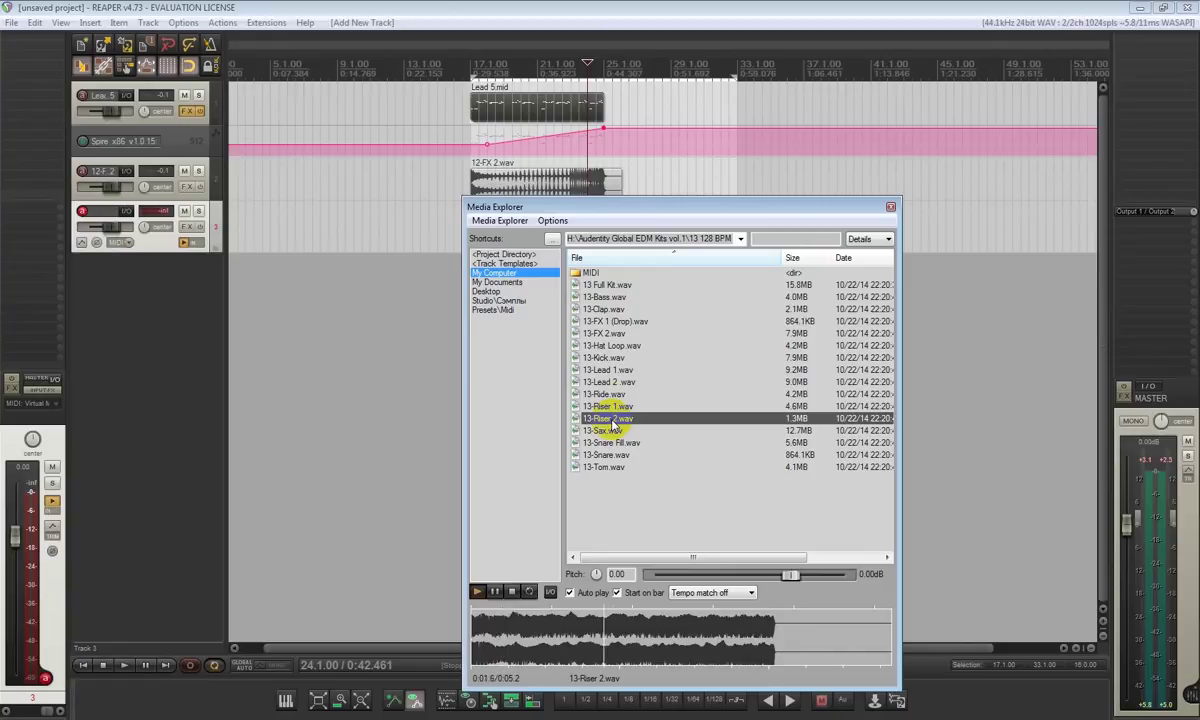
pyautogui.moveTo(630, 205); pyautogui.dragTo(842, 198)
pyautogui.moveTo(685, 364); pyautogui.dragTo(564, 222)
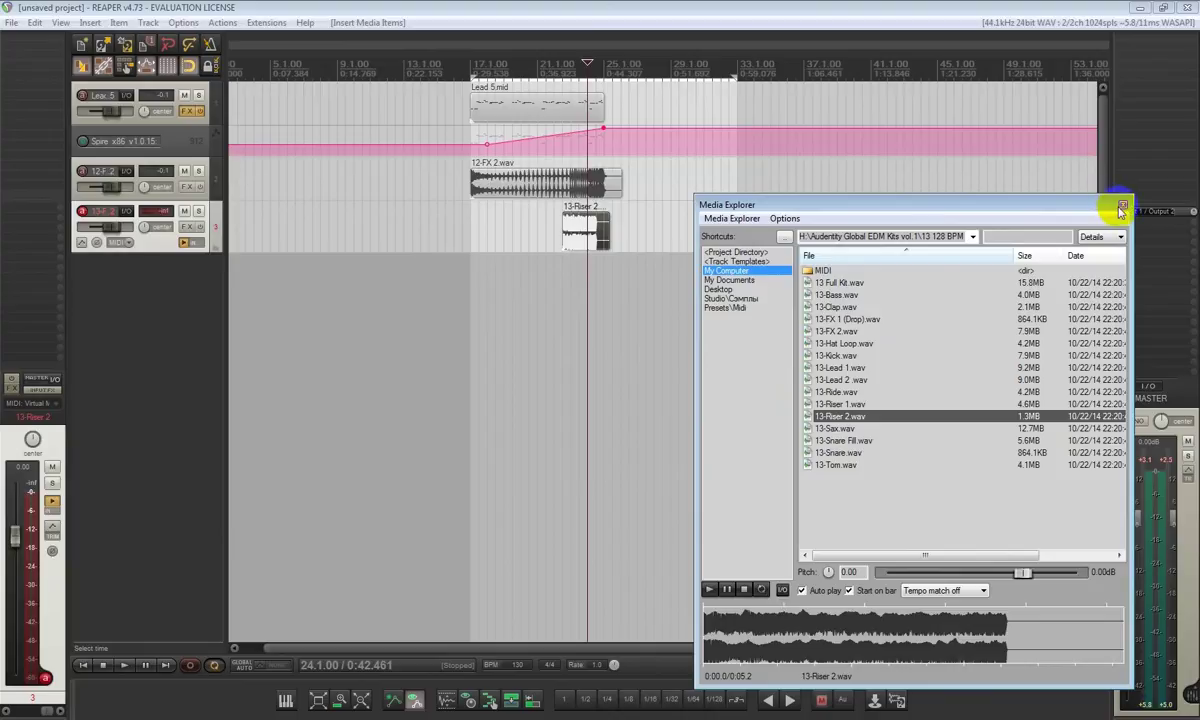
pyautogui.click(1121, 204)
# Time-stretch the riser item to a rate of 1.028 and move it to start at bar 23.
pyautogui.scroll(3, 570, 260)
pyautogui.scroll(1, 586, 262)
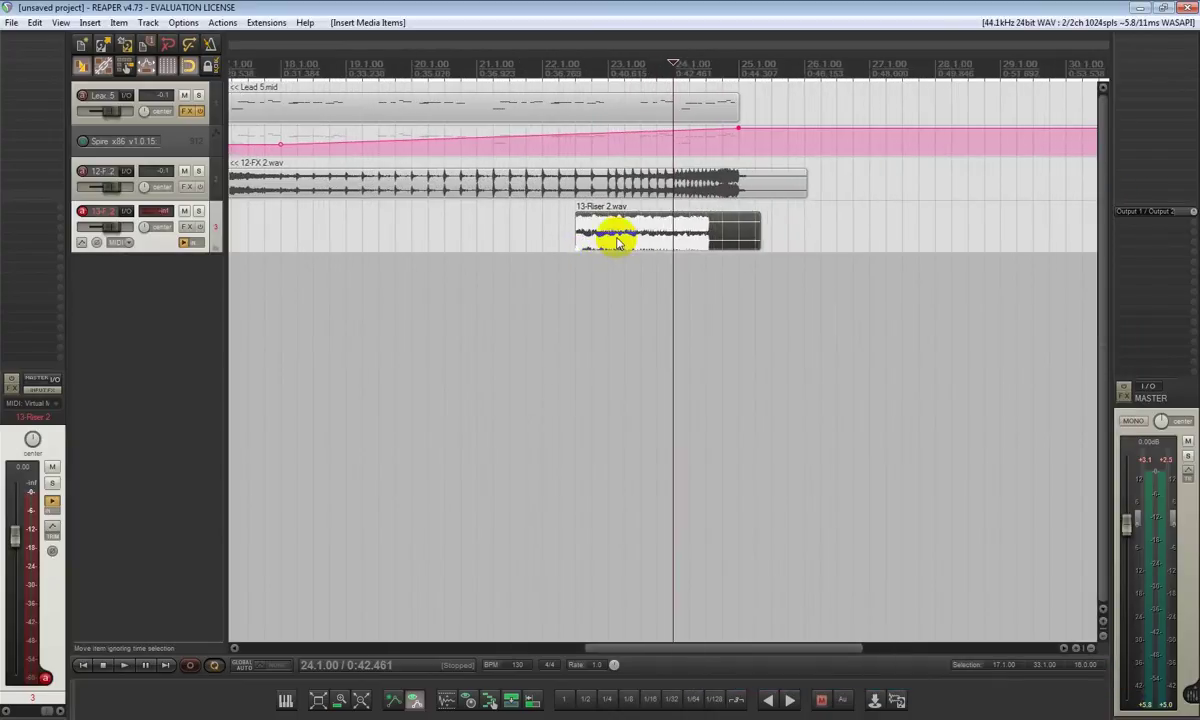
pyautogui.moveTo(756, 238); pyautogui.dragTo(739, 236)
pyautogui.moveTo(648, 236); pyautogui.dragTo(690, 240)
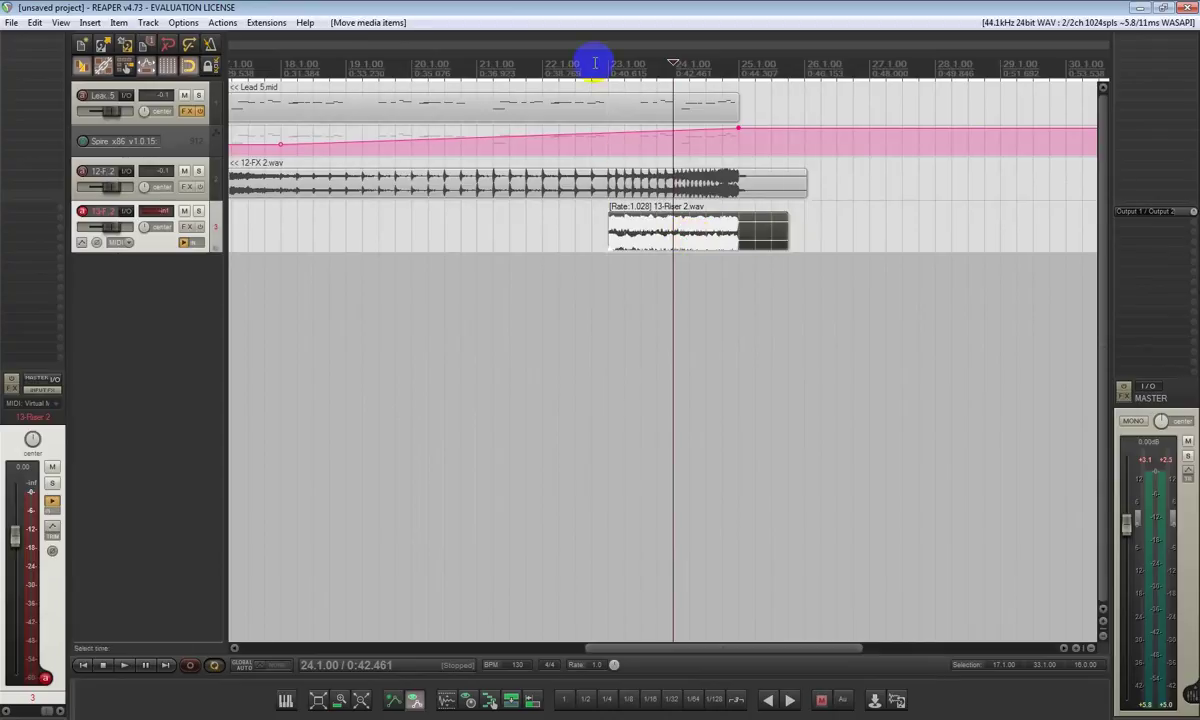
# Play the arrangement from bar 22.4 to check how the riser sits with the lead and FX.
pyautogui.click(592, 60)
pyautogui.press('space')
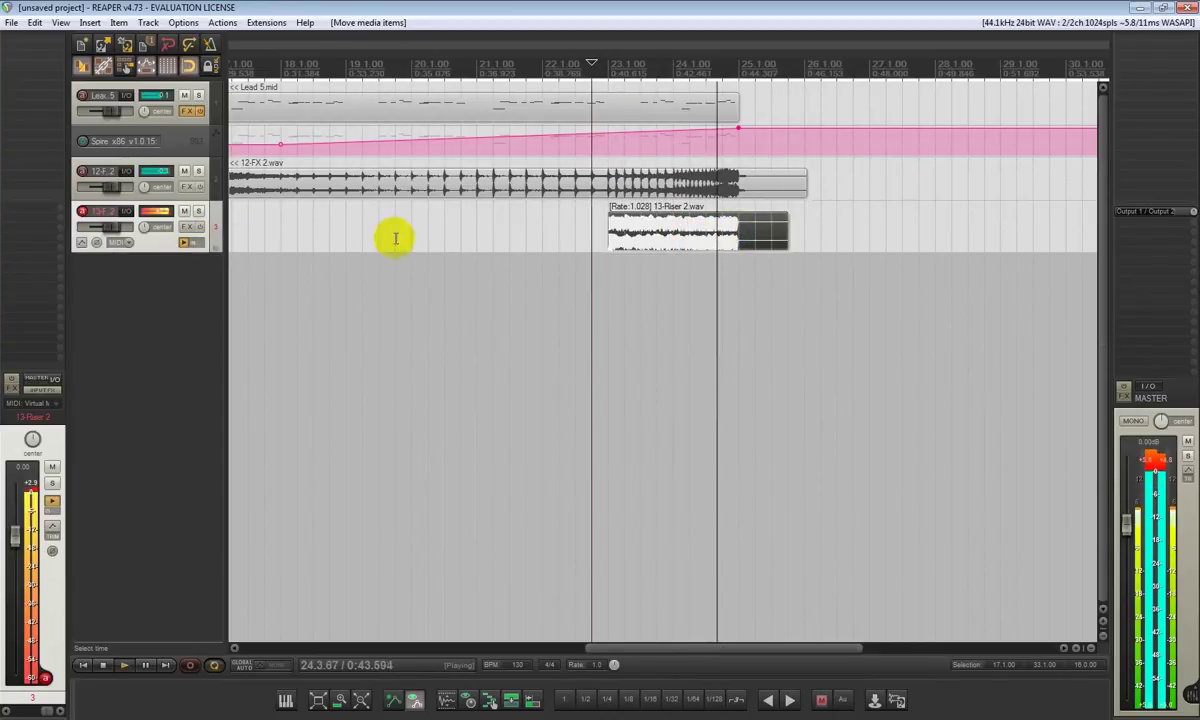
pyautogui.press('space')
pyautogui.press('space')
pyautogui.press('space')
pyautogui.press('space')
pyautogui.press('space')
# Lower the 13-Riser 2 track's volume slightly, comparing it with the other tracks during playback.
pyautogui.click(155, 120)
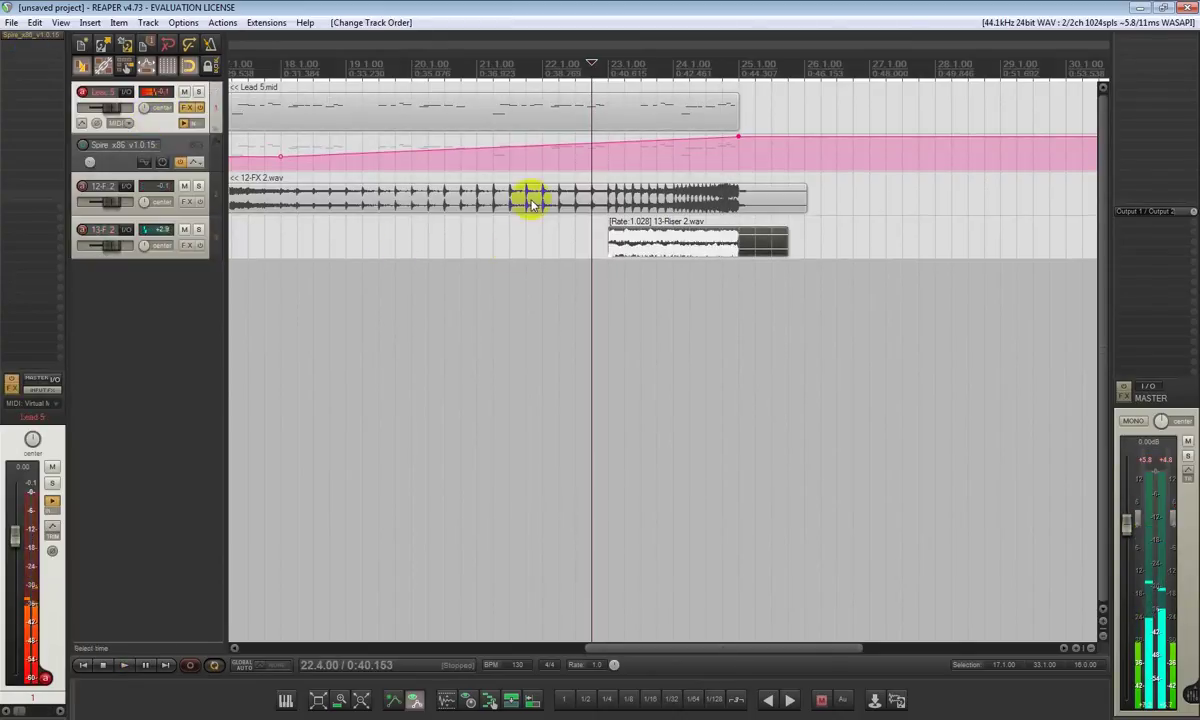
pyautogui.scroll(-3, 447, 243)
pyautogui.press('space')
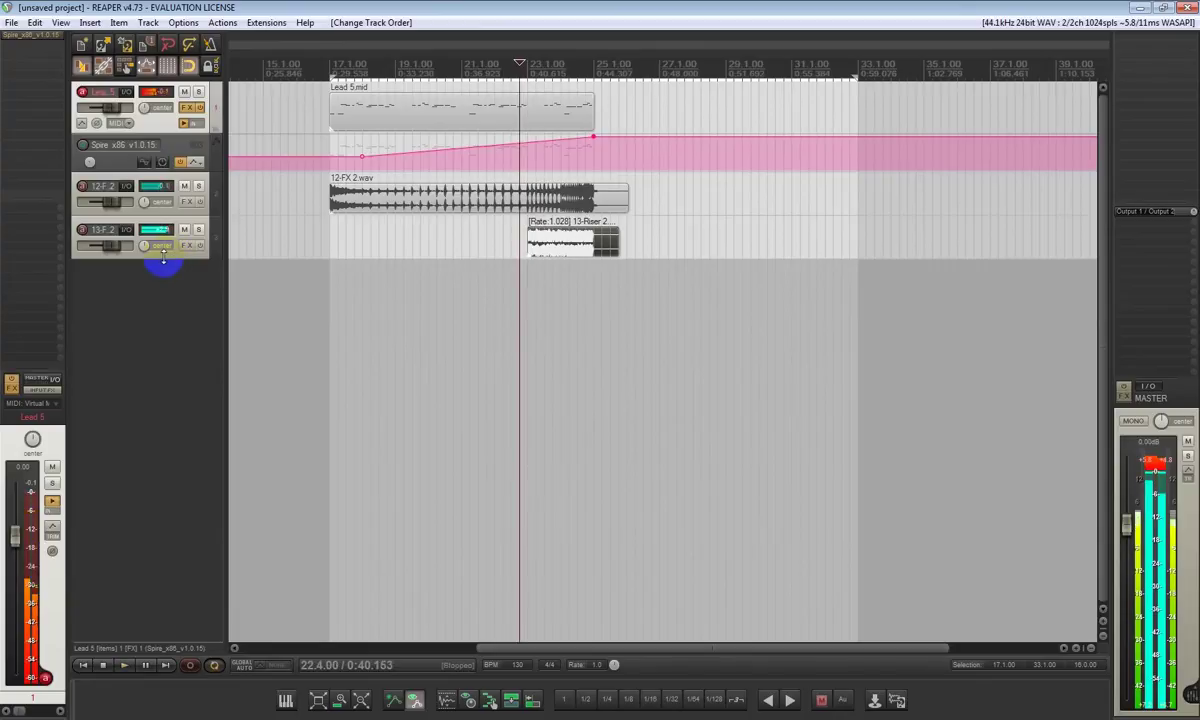
pyautogui.click(160, 238)
pyautogui.press('space')
pyautogui.press('space')
pyautogui.moveTo(116, 228); pyautogui.dragTo(110, 229)
pyautogui.press('space')
# Select the Lead 5 track, set the time selection from bar 21 to bar 25 and play it.
pyautogui.click(167, 121)
pyautogui.press('space')
pyautogui.click(330, 69)
pyautogui.press('space')
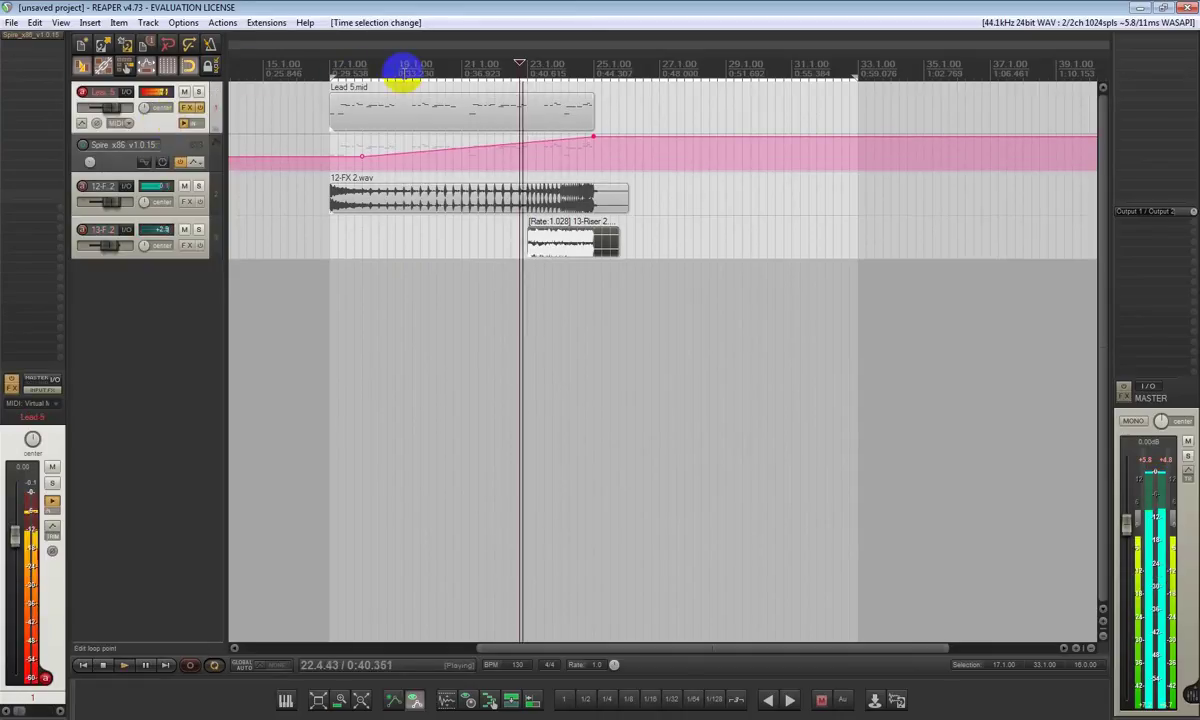
pyautogui.press('space')
pyautogui.moveTo(467, 65); pyautogui.dragTo(594, 56)
pyautogui.press('space')
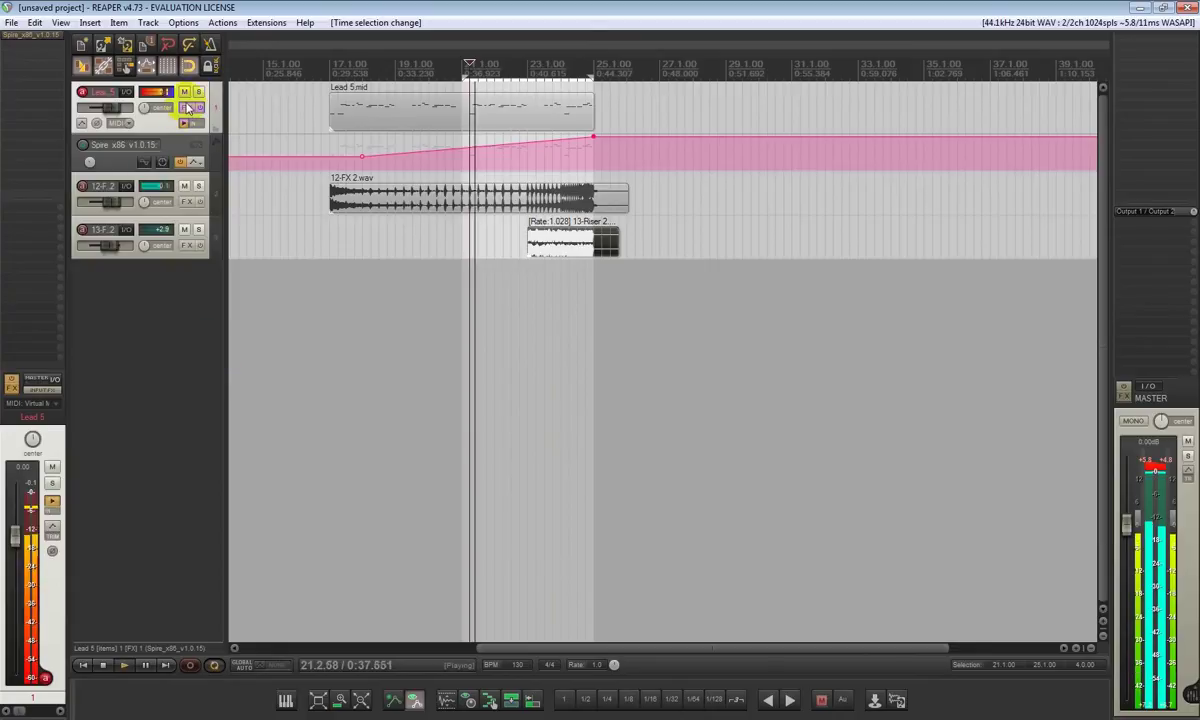
# Solo the Lead 5 track and add the FabFilter Saturn effect after Spire.
pyautogui.click(198, 92)
pyautogui.doubleClick(42, 64)
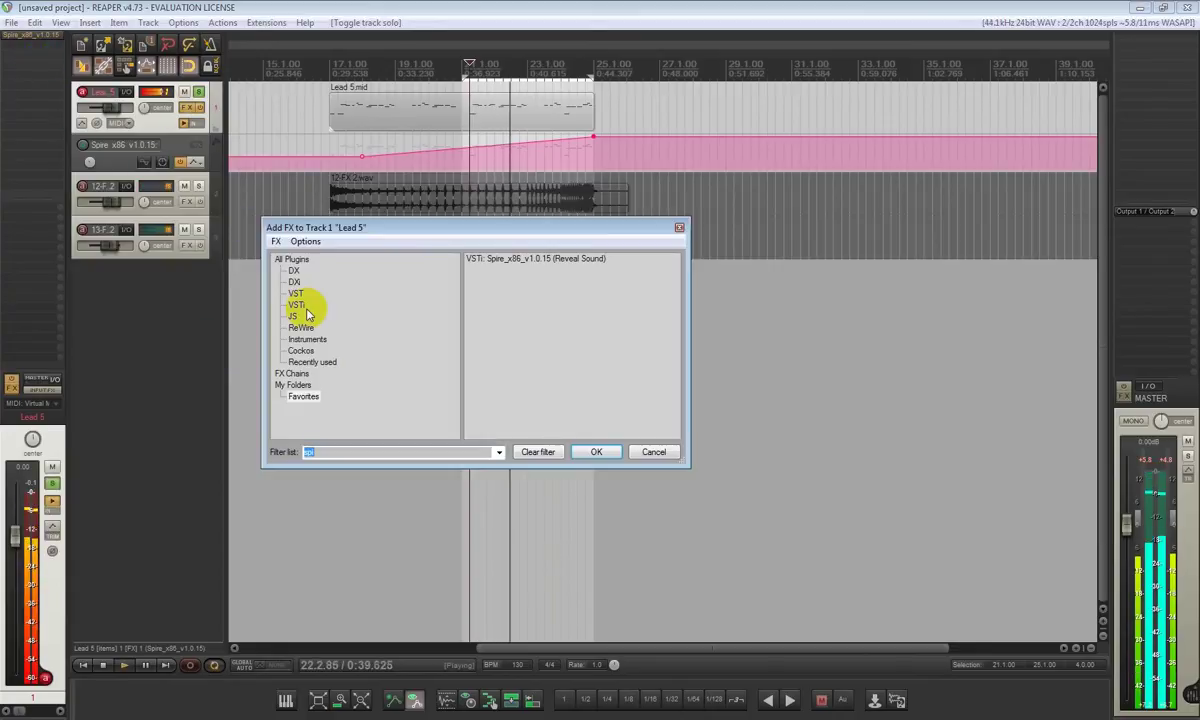
pyautogui.click(298, 260)
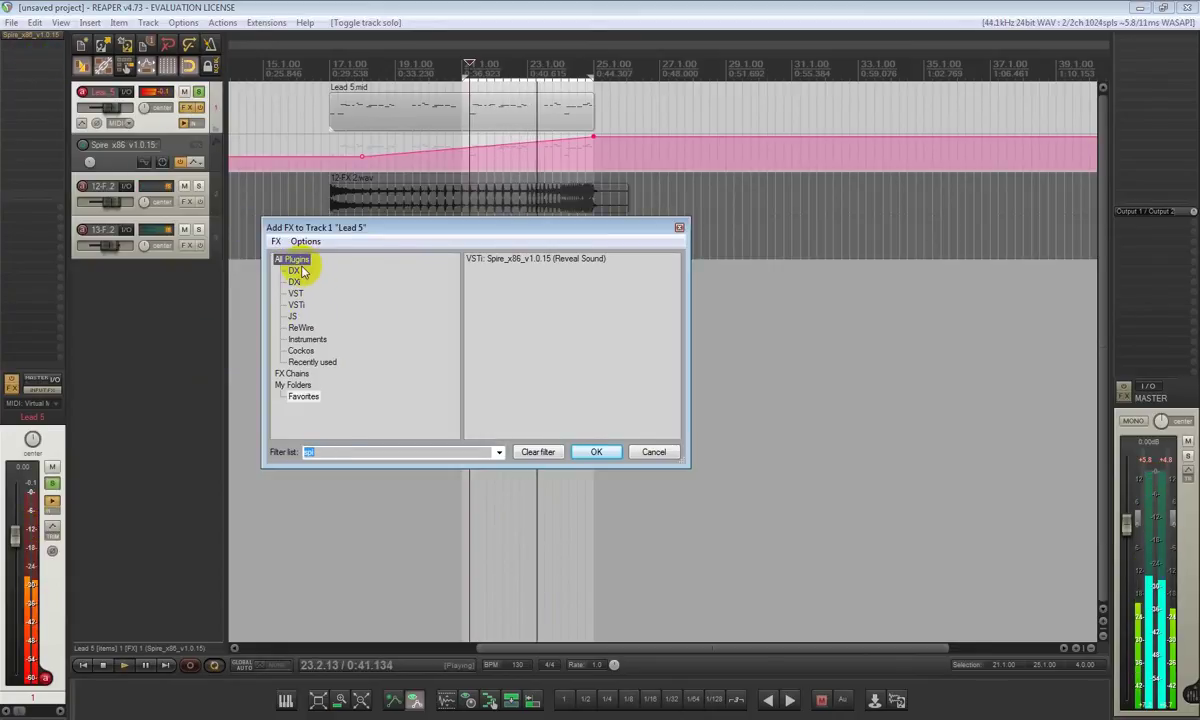
pyautogui.click(338, 452)
pyautogui.write('saturn')
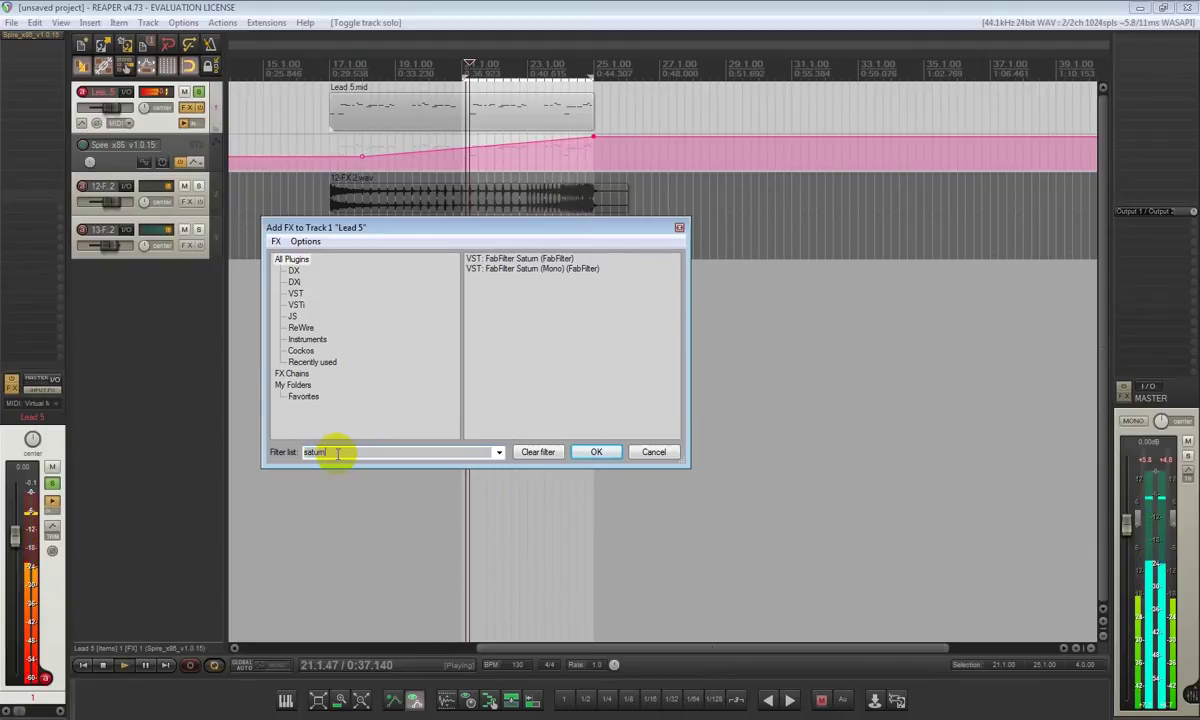
pyautogui.doubleClick(553, 262)
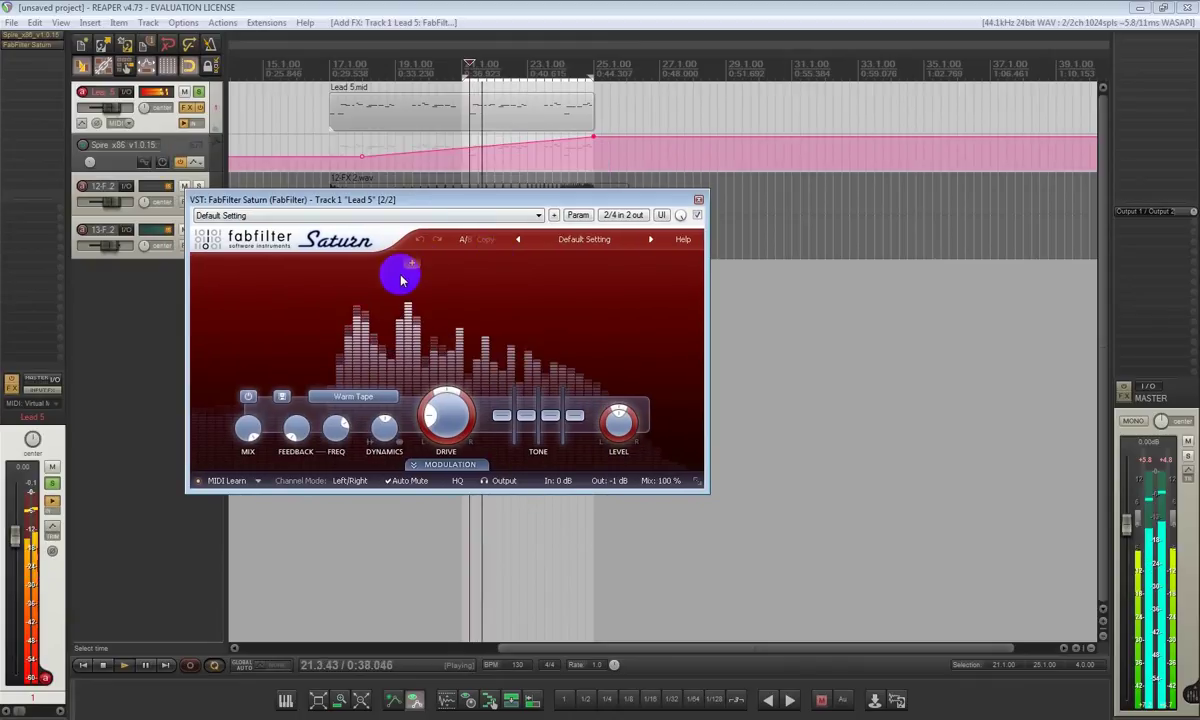
# Split Saturn's spectrum into three bands and shift the lower crossover slightly upward.
pyautogui.click(379, 264)
pyautogui.click(535, 264)
pyautogui.moveTo(380, 308); pyautogui.dragTo(385, 308)
# Raise the drive of Saturn's middle band well above 20 %.
pyautogui.click(443, 296)
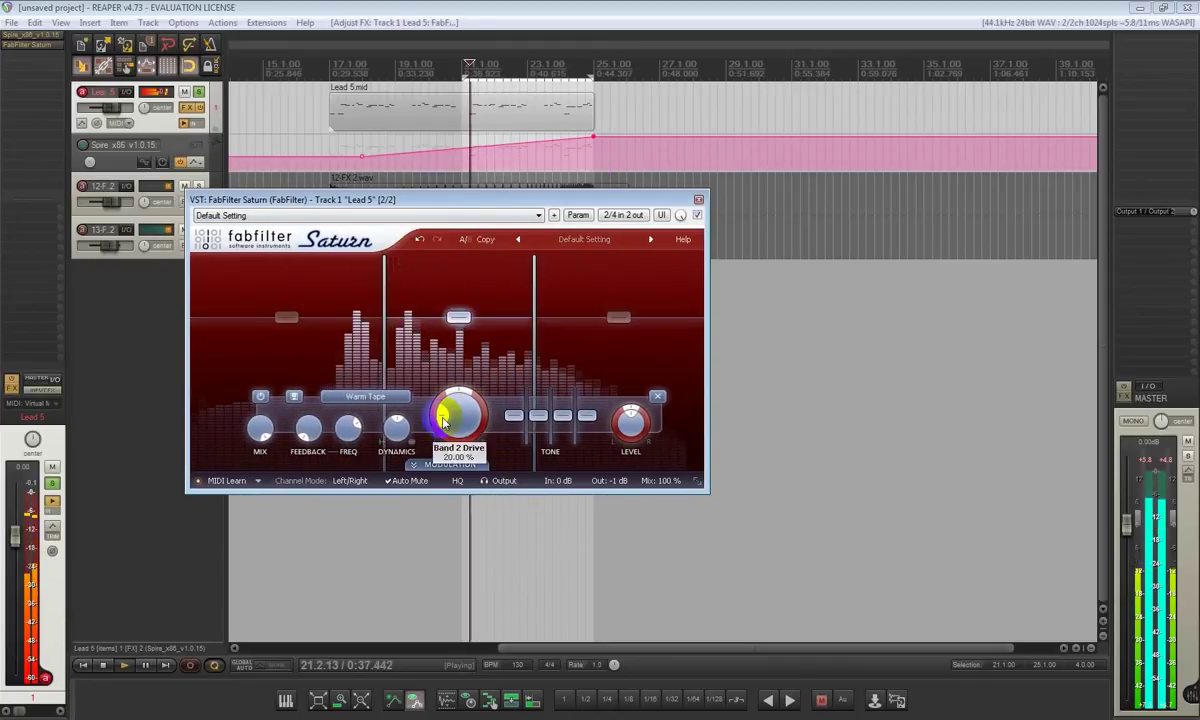
pyautogui.moveTo(450, 415); pyautogui.dragTo(480, 355)
pyautogui.press('space')
# Change Saturn's high band to Clean Tube and raise its drive to about 88 %.
pyautogui.click(586, 300)
pyautogui.press('space')
pyautogui.click(400, 398)
pyautogui.click(400, 465)
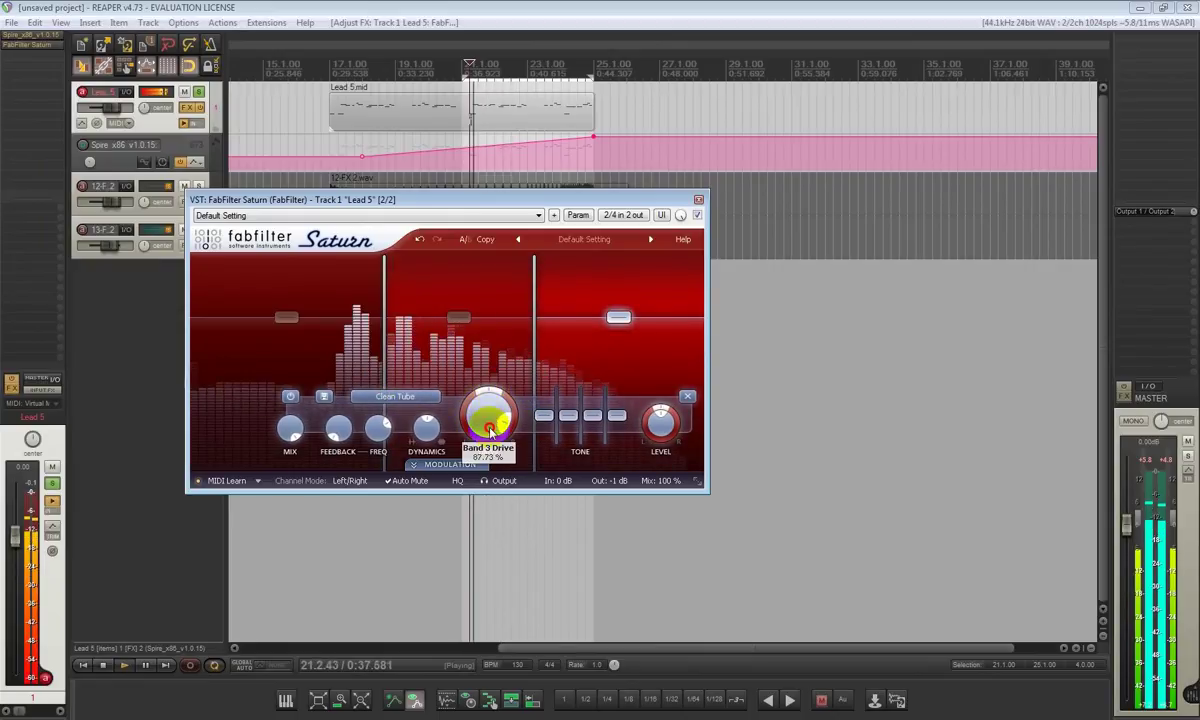
# Adjust the drive of Saturn's low band.
pyautogui.click(343, 375)
pyautogui.moveTo(404, 419)
pyautogui.mouseDown()
pyautogui.moveTo(423, 327)
pyautogui.moveTo(414, 414)
pyautogui.moveTo(424, 412)
pyautogui.mouseUp()
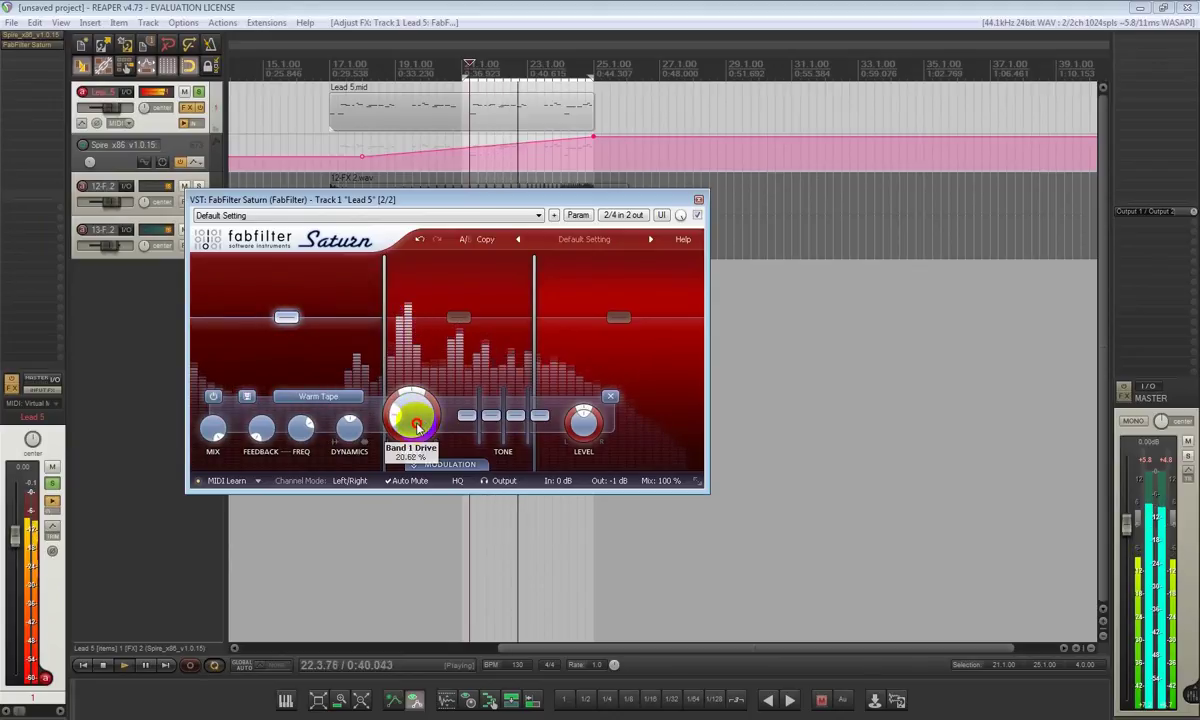
pyautogui.click(544, 343)
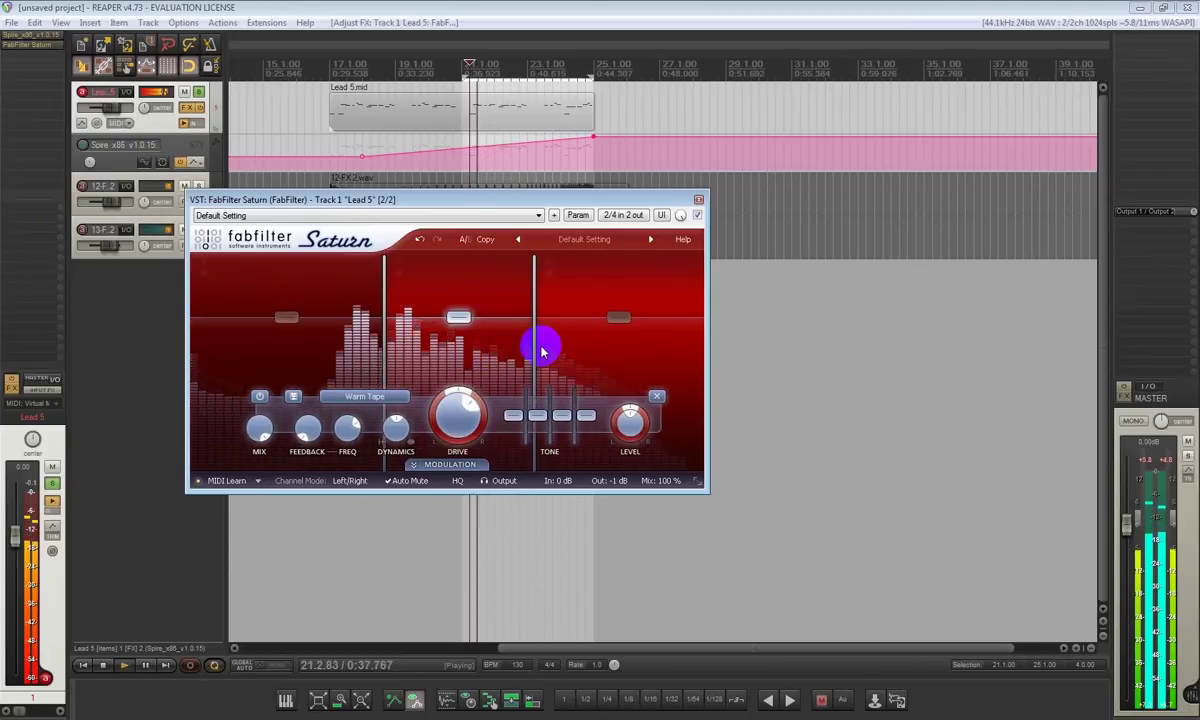
# Compare the soloed lead with Saturn bypassed and active, leaving the effect enabled.
pyautogui.click(700, 216)
pyautogui.click(700, 214)
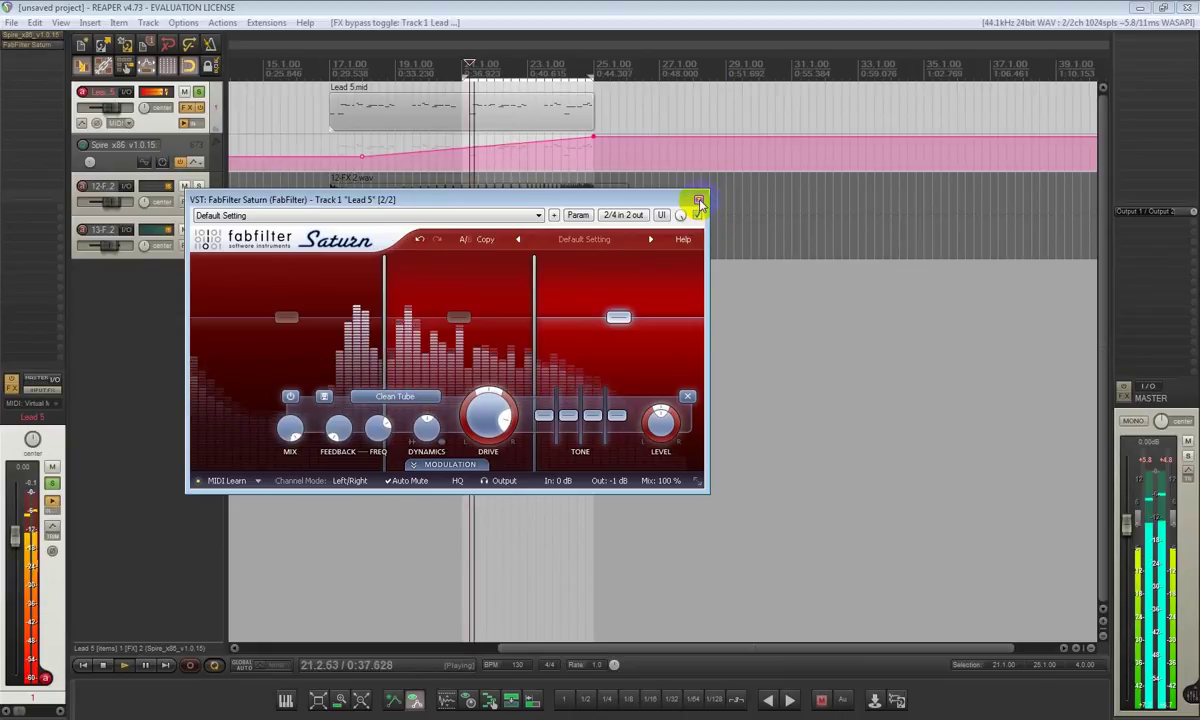
pyautogui.click(694, 213)
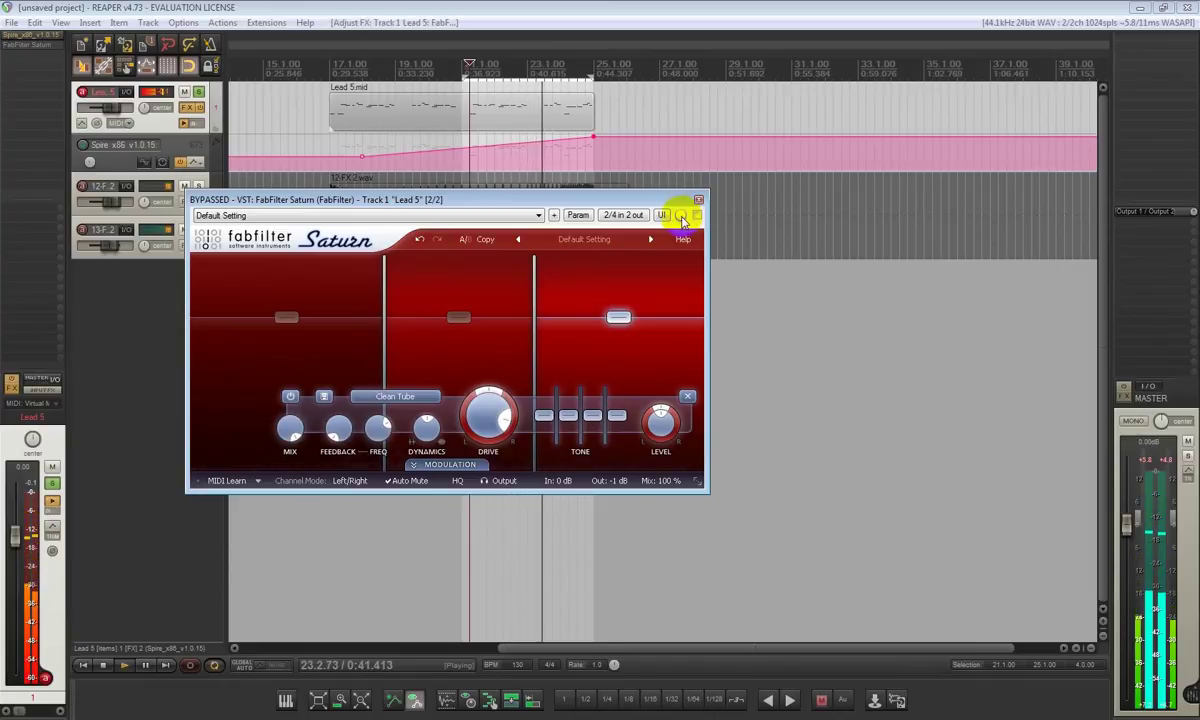
pyautogui.click(696, 216)
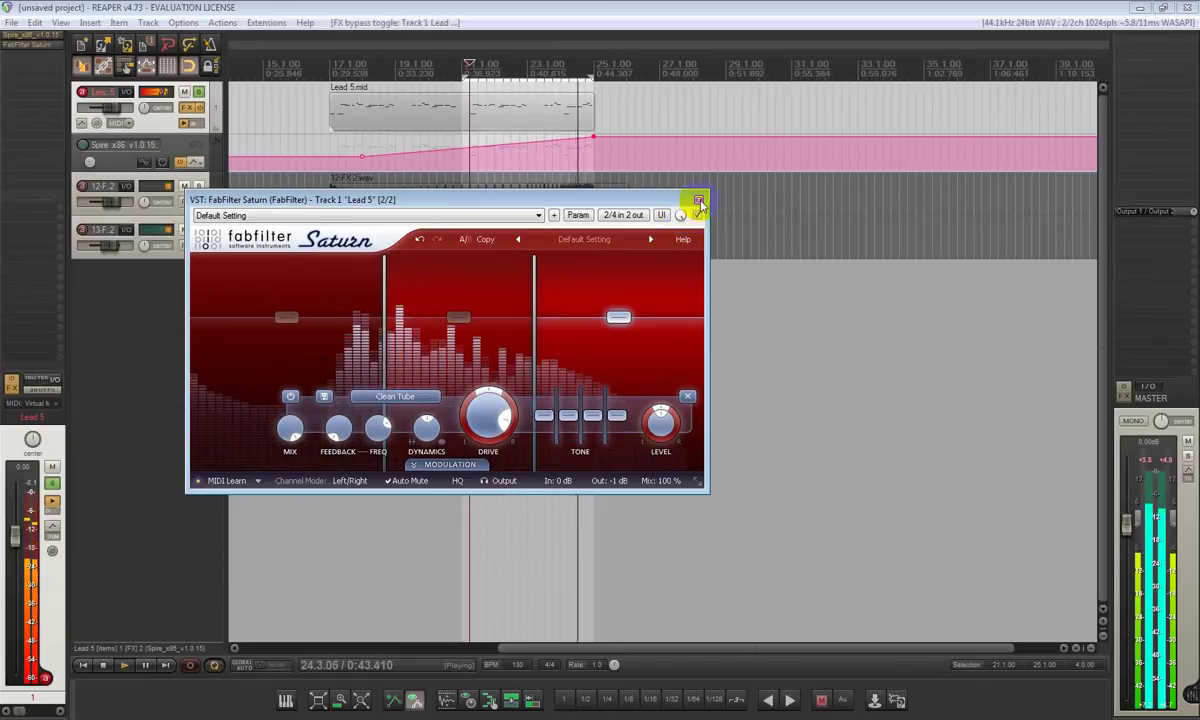
# Close Saturn and add the EQuilibrium (DMGAudio) equalizer to the Lead 5 track's effects.
pyautogui.click(698, 199)
pyautogui.doubleClick(172, 152)
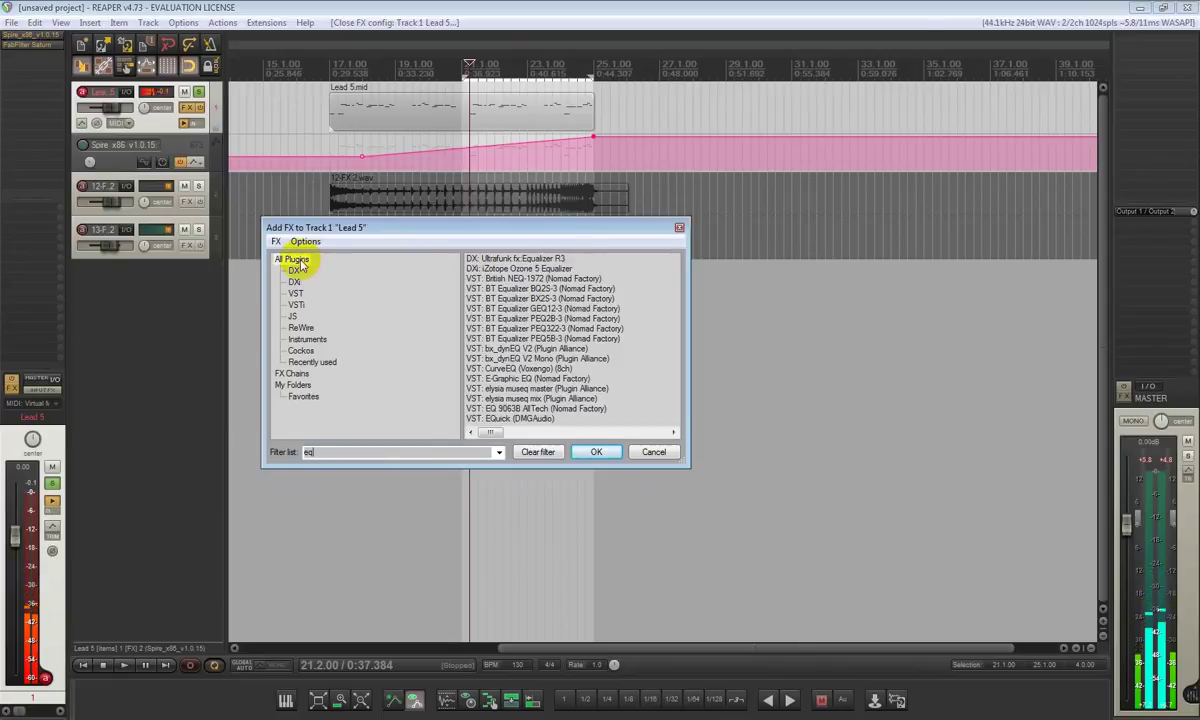
pyautogui.click(320, 395)
pyautogui.doubleClick(492, 260)
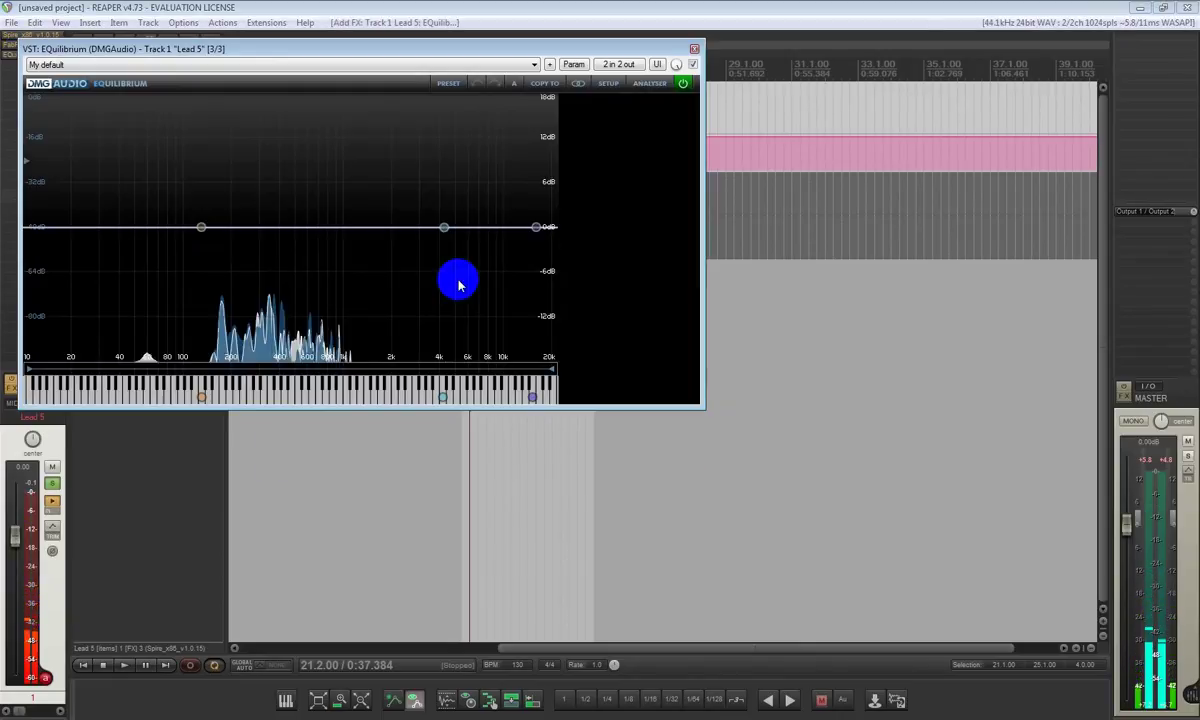
# Shape the lead in EQuilibrium with a low-end high-pass filter and a peak cut of about -2.24 dB near 715 Hz, Q 1.90.
pyautogui.press('space')
pyautogui.moveTo(201, 228)
pyautogui.moveTo(170, 250); pyautogui.dragTo(233, 155)
pyautogui.moveTo(316, 225)
pyautogui.mouseDown()
pyautogui.moveTo(332, 222)
pyautogui.moveTo(327, 207)
pyautogui.moveTo(318, 245)
pyautogui.moveTo(319, 180)
pyautogui.moveTo(321, 248)
pyautogui.mouseUp()
pyautogui.press('space')
pyautogui.press('space')
pyautogui.press('space')
pyautogui.scroll(-1, 318, 245)
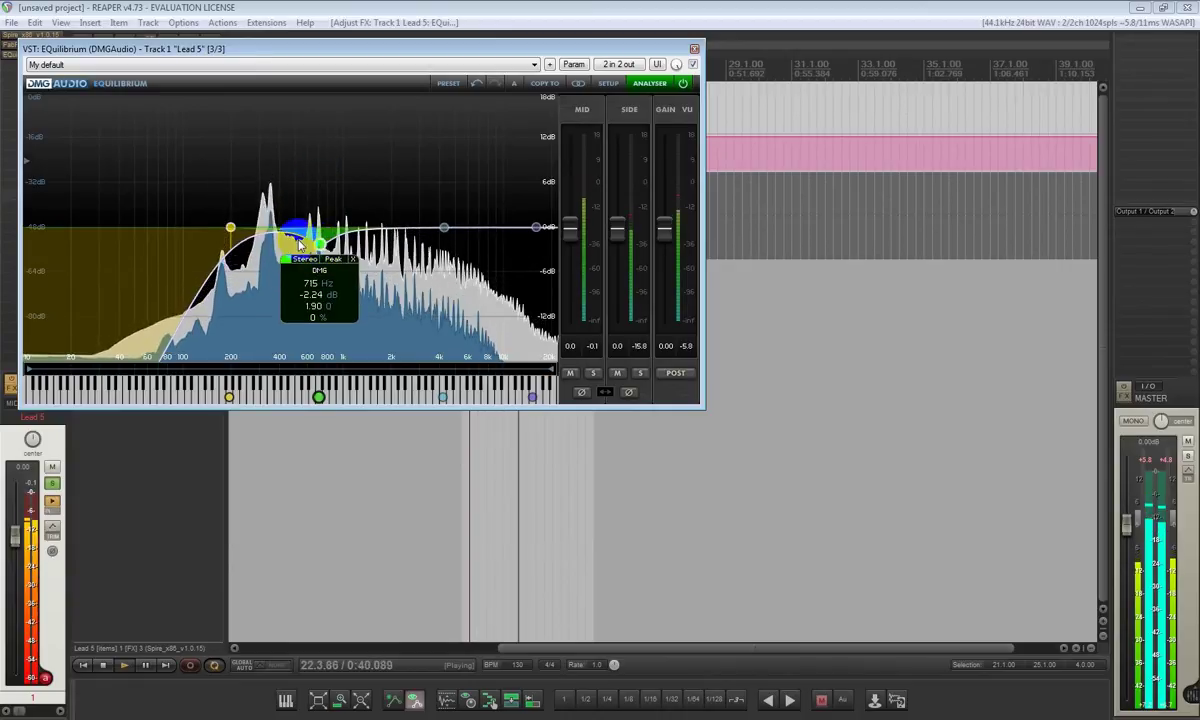
# Raise the 12 dB Butterworth high-pass cutoff to about 215 Hz during playback and close the equalizer.
pyautogui.press('space')
pyautogui.press('space')
pyautogui.moveTo(232, 228); pyautogui.dragTo(238, 227)
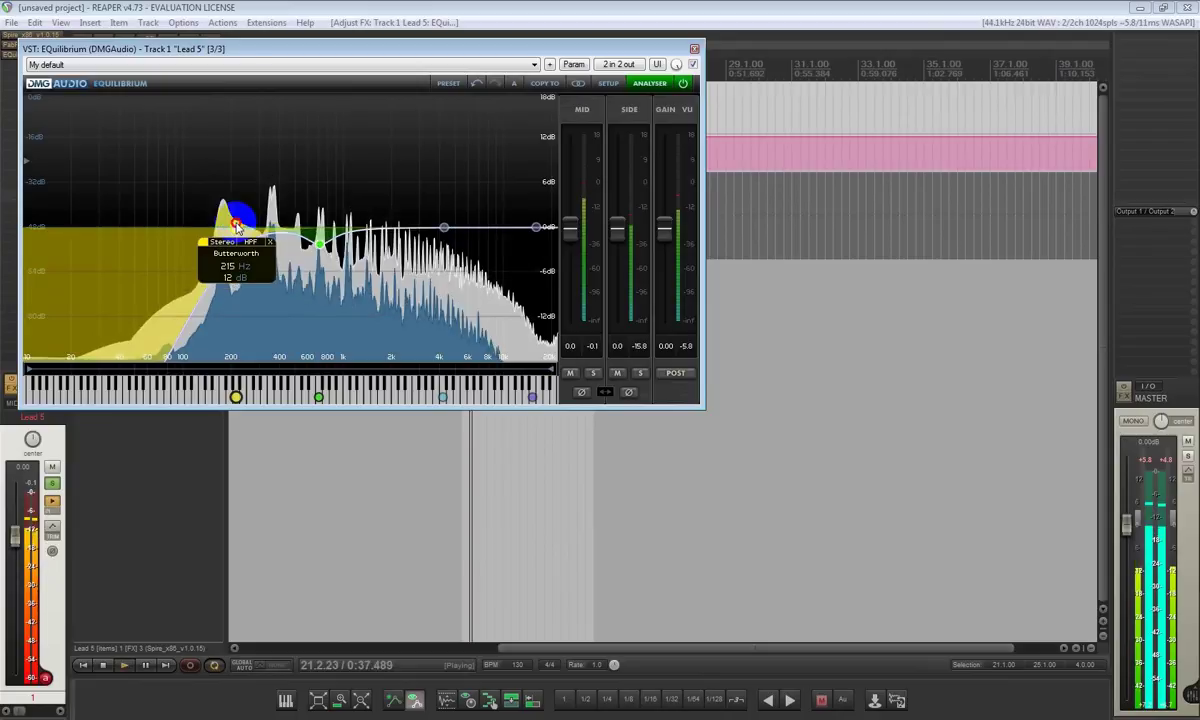
pyautogui.click(694, 48)
# Unsolo the Lead 5 track and raise its volume while playing it with the FX and riser from bar 21.
pyautogui.press('space')
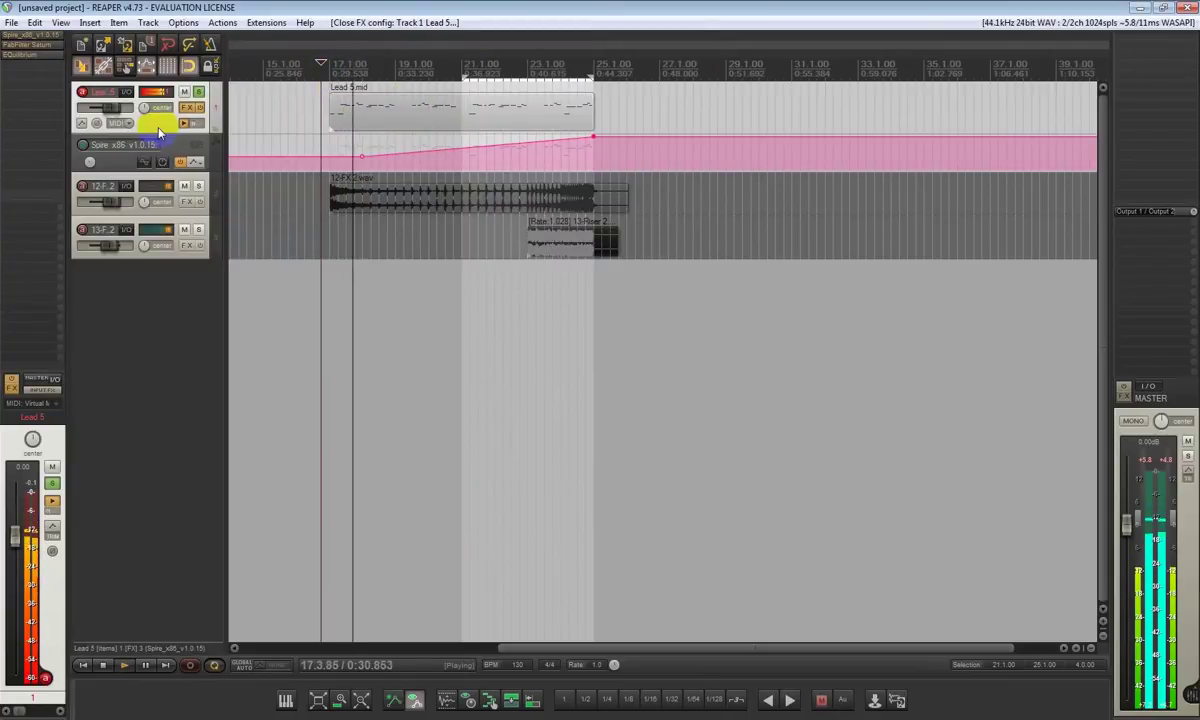
pyautogui.click(198, 91)
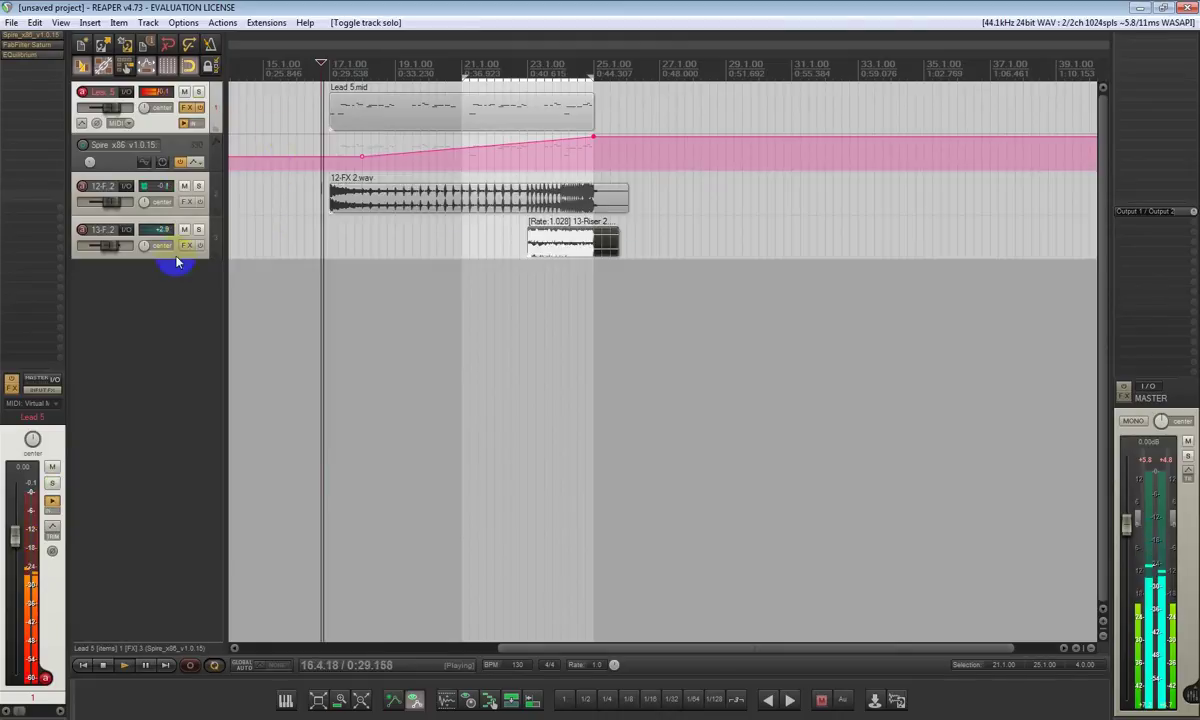
pyautogui.click(460, 67)
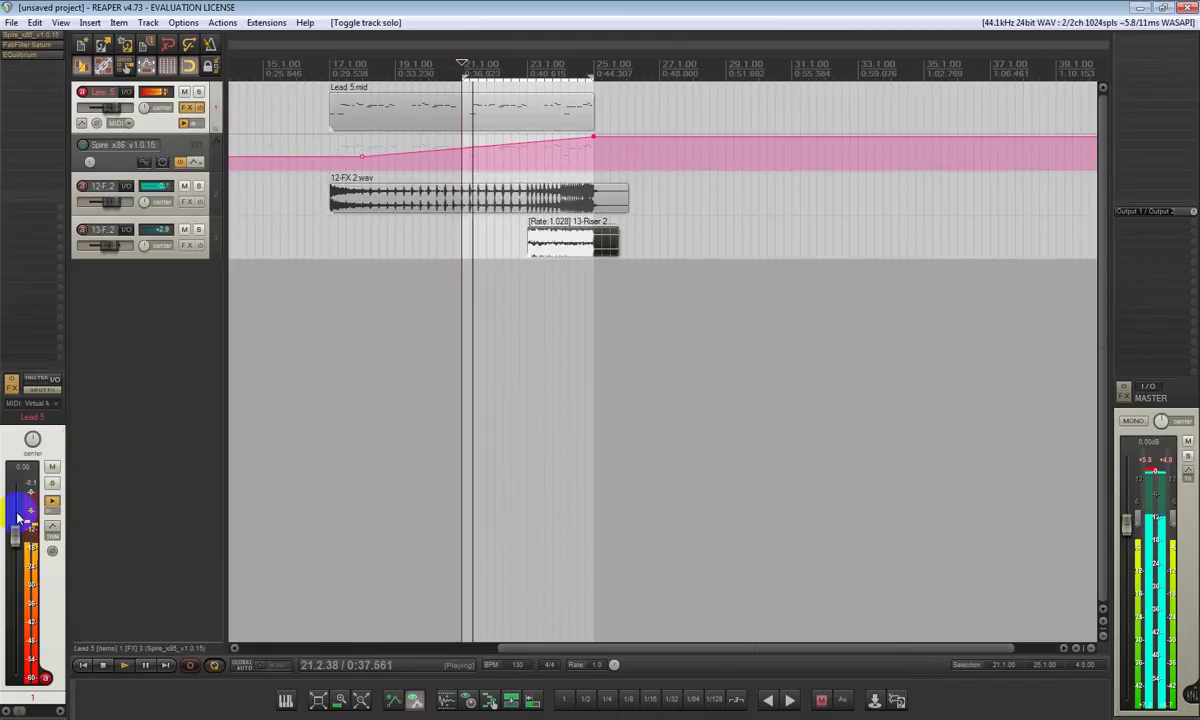
pyautogui.press('space')
pyautogui.moveTo(16, 538); pyautogui.dragTo(16, 497)
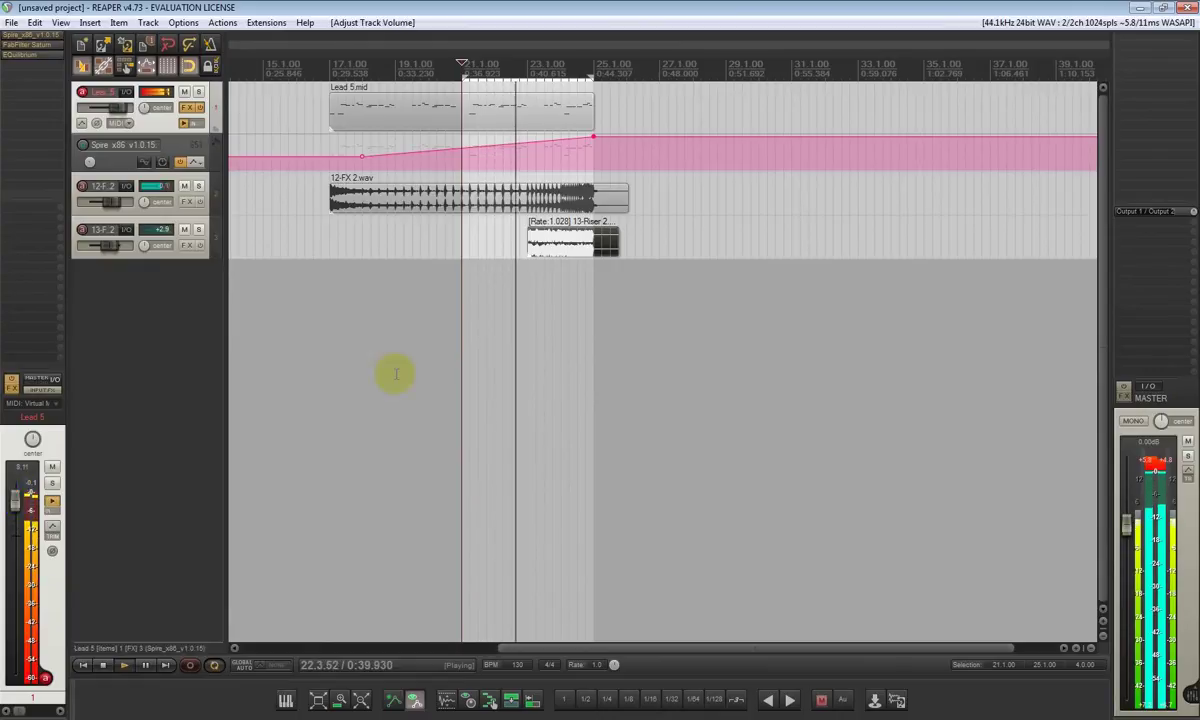
pyautogui.press('space')
# Add the DXi iZotope Ozone 5 Maximizer to the master track and close its window.
pyautogui.click(1131, 44)
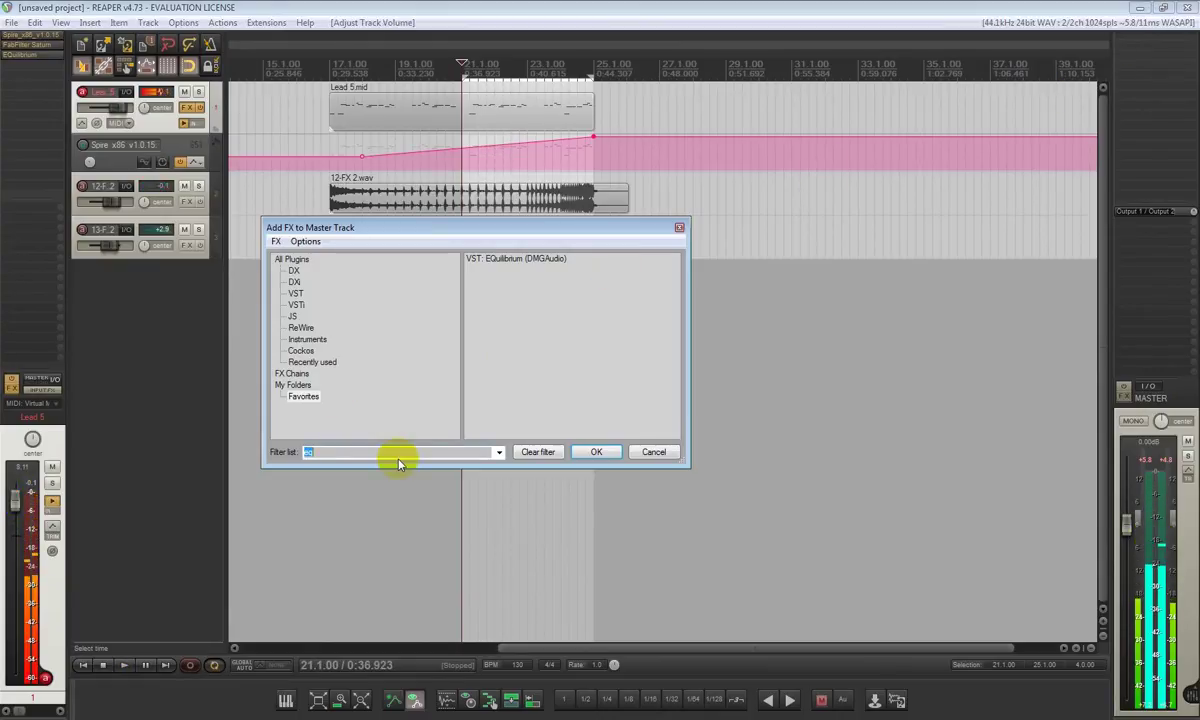
pyautogui.click(285, 259)
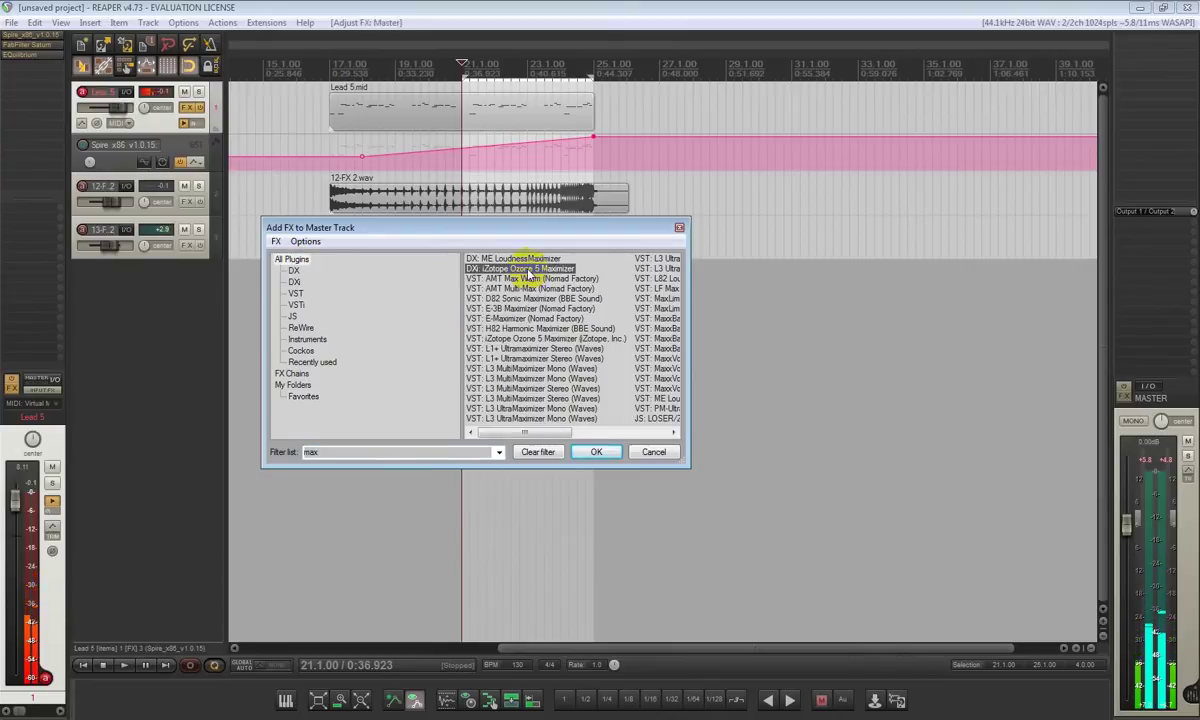
pyautogui.doubleClick(530, 270)
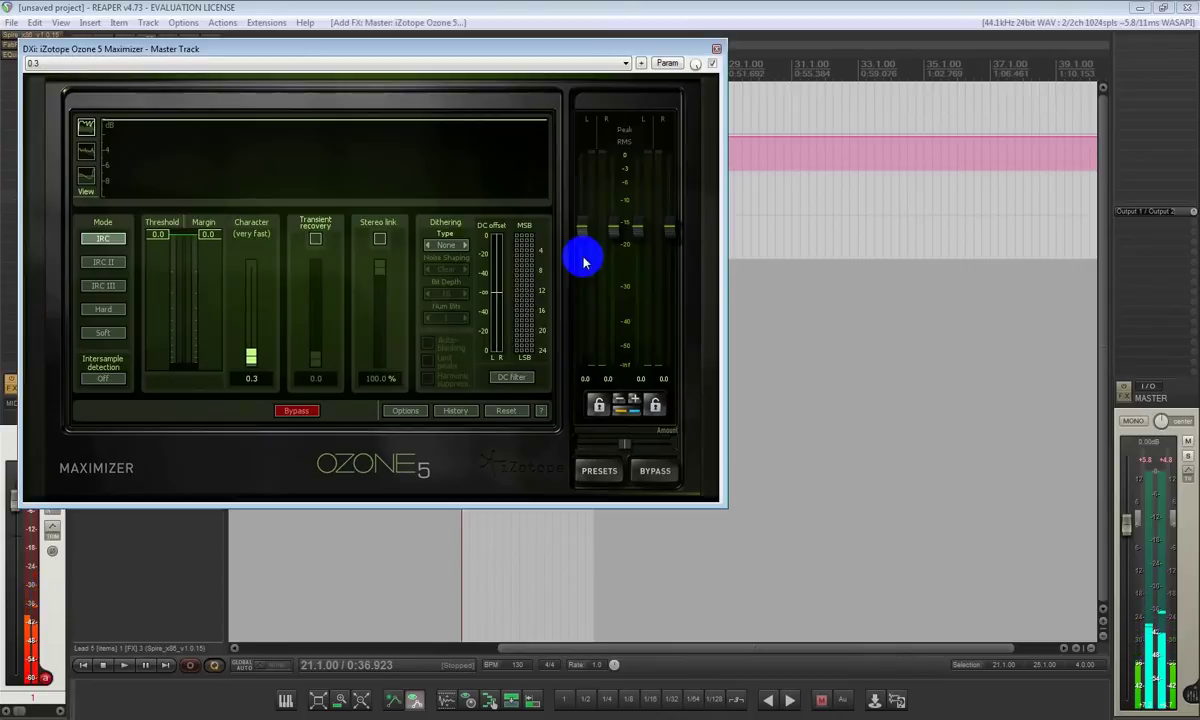
pyautogui.click(697, 55)
# Play the mix from bar 17 and slightly lower the volumes of the Lead 5 and 13-Riser 2 tracks.
pyautogui.press('space')
pyautogui.moveTo(388, 48); pyautogui.dragTo(330, 60)
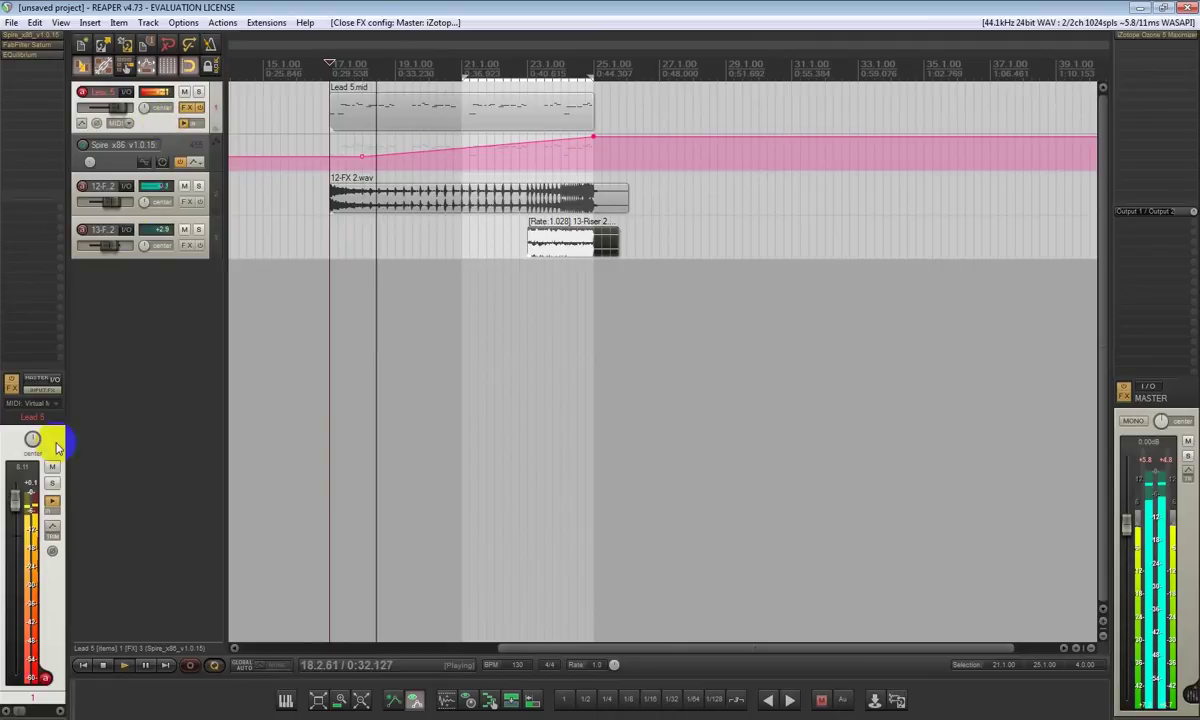
pyautogui.moveTo(15, 500); pyautogui.dragTo(15, 510)
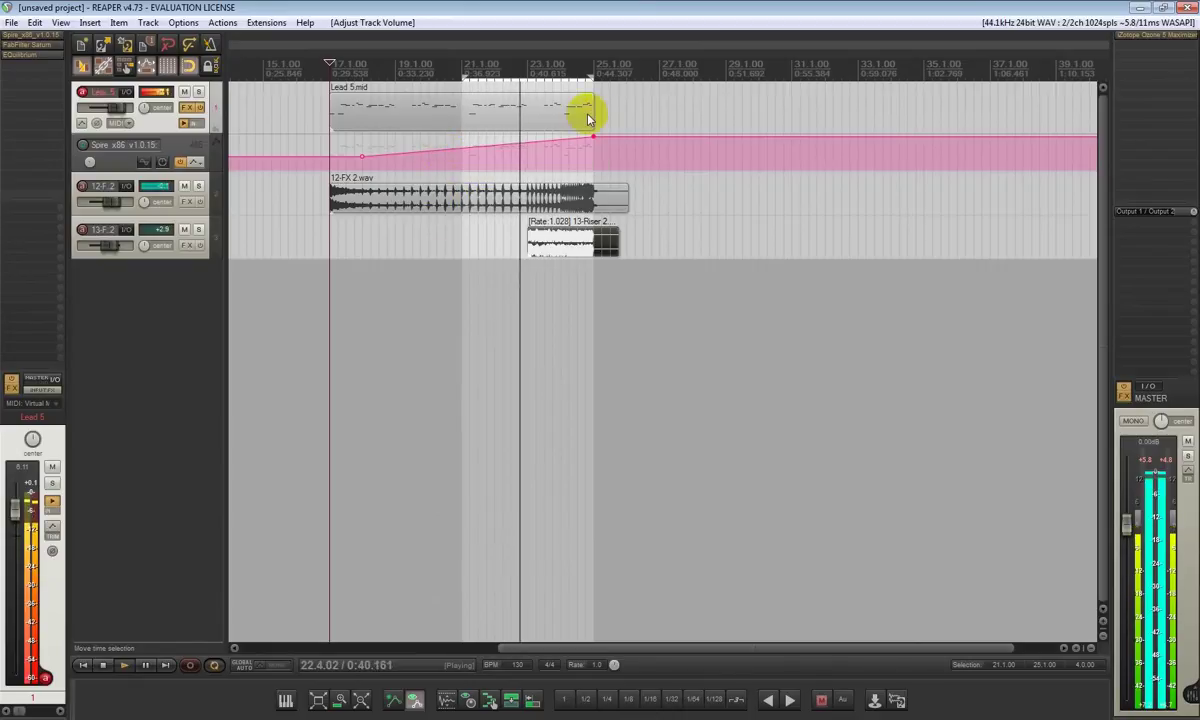
pyautogui.scroll(5, 570, 124)
pyautogui.scroll(-5, 570, 124)
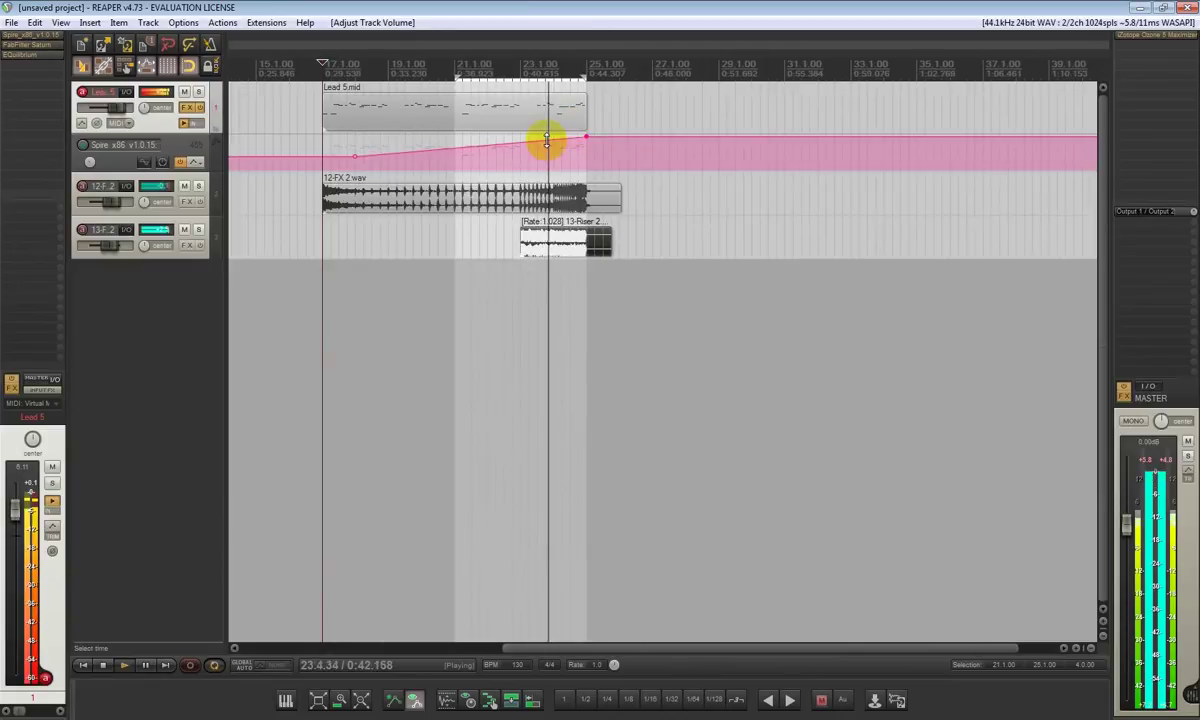
pyautogui.moveTo(113, 246); pyautogui.dragTo(108, 247)
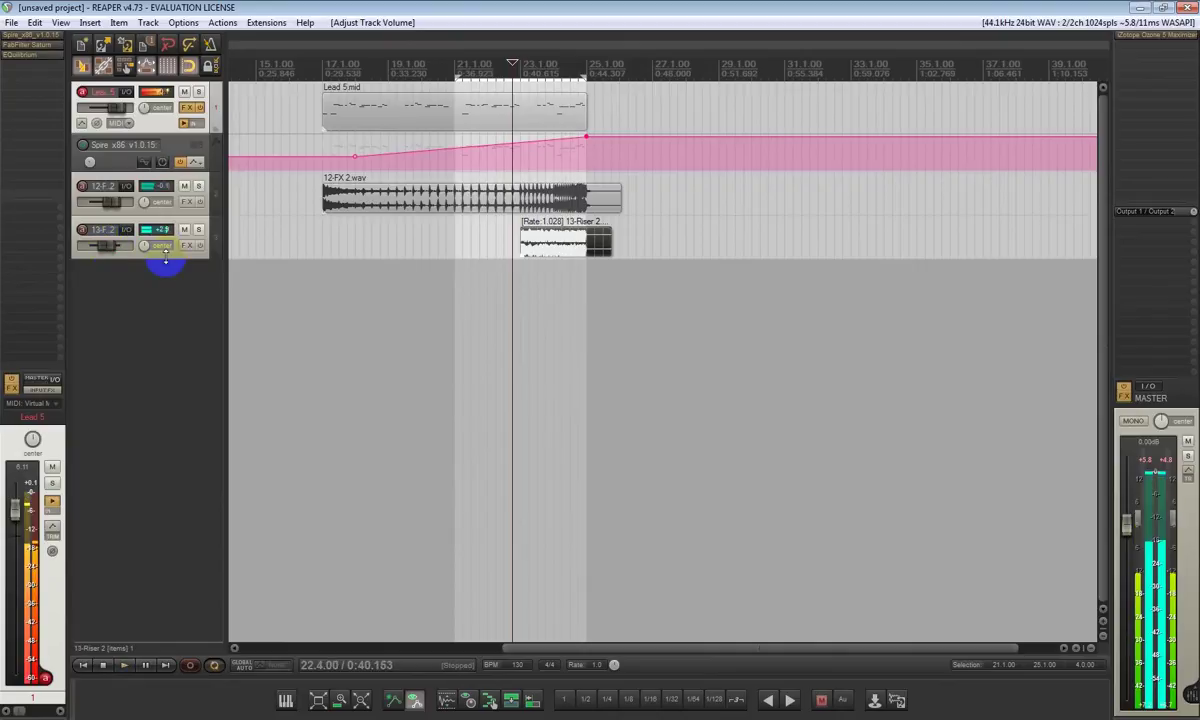
# Add the B2 (2C-Audio) reverb to the 13-Riser 2 track and move its window clear of the tracks.
pyautogui.click(165, 256)
pyautogui.click(30, 44)
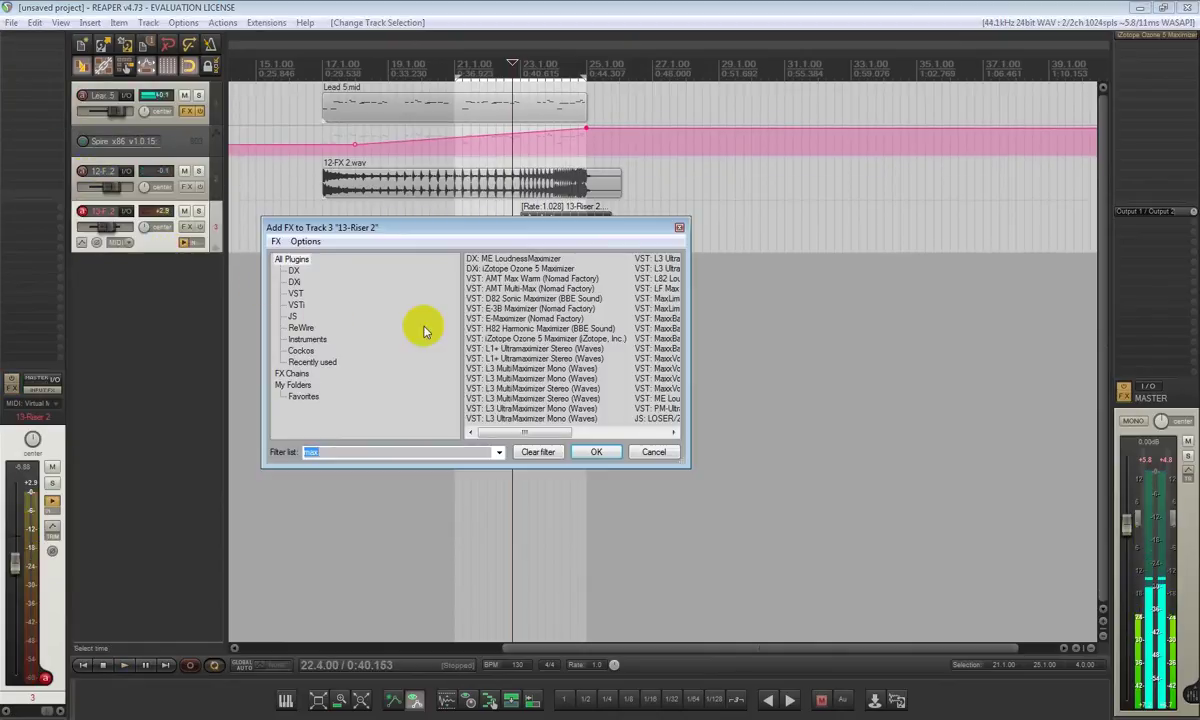
pyautogui.write('b2')
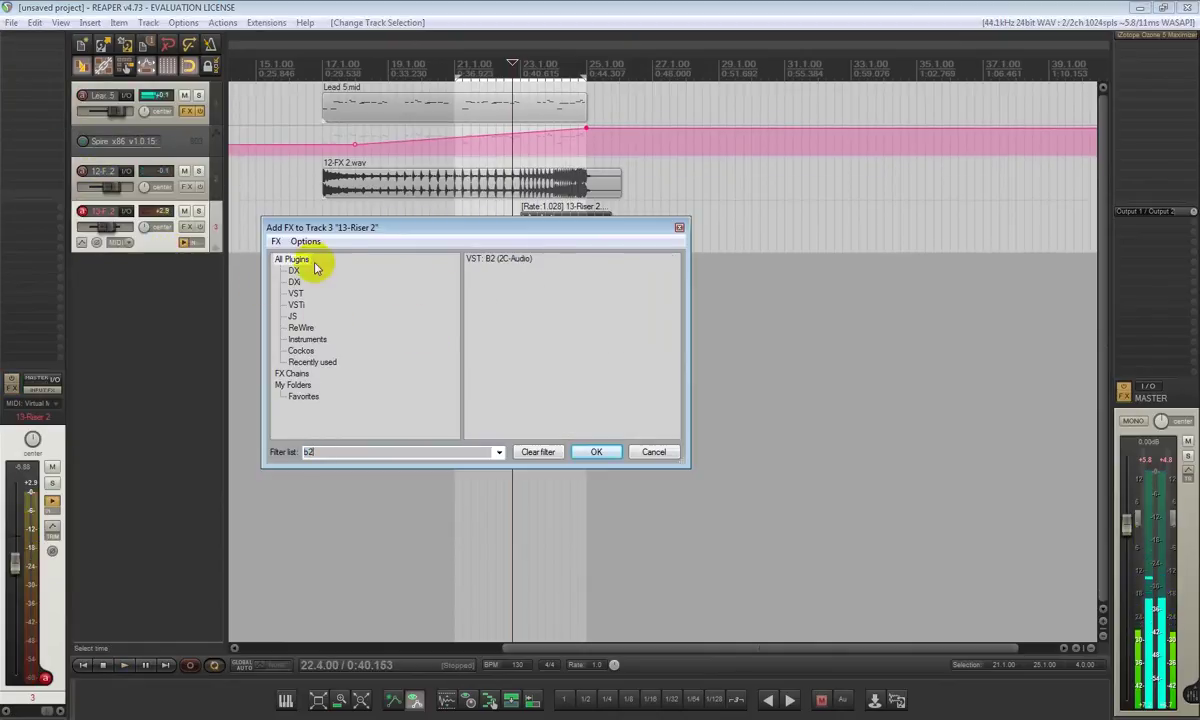
pyautogui.doubleClick(500, 262)
pyautogui.moveTo(616, 59); pyautogui.dragTo(608, 304)
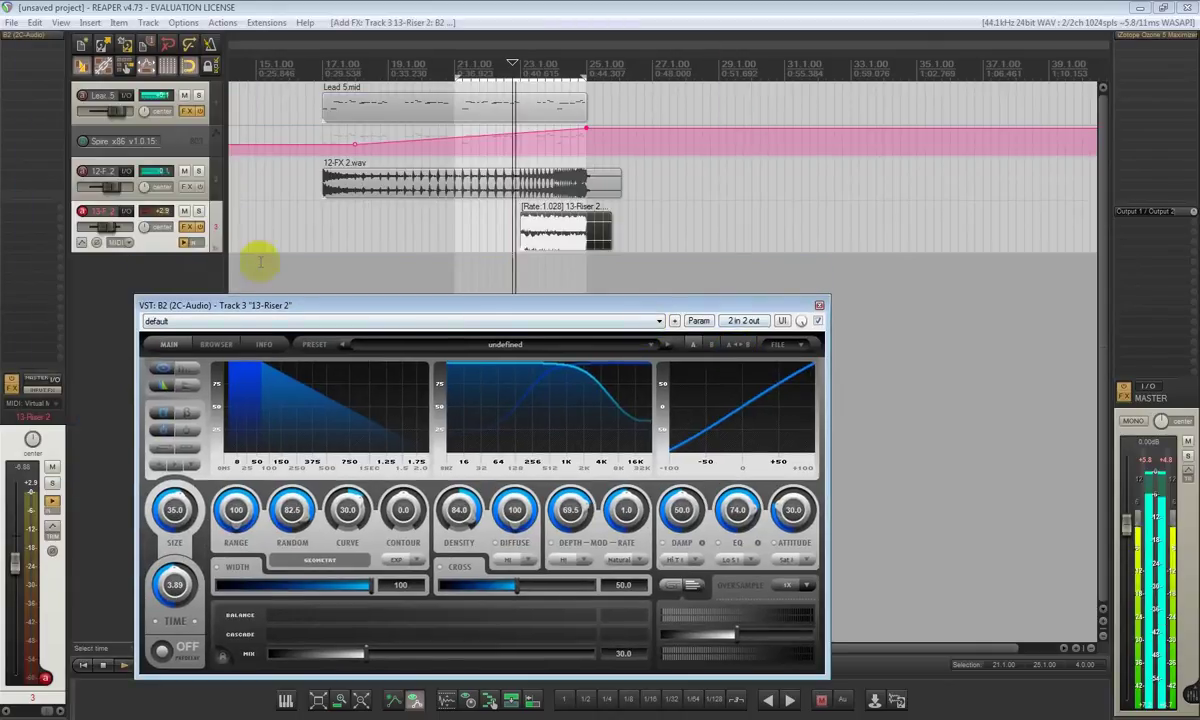
# Audition the riser's reverb soloed and in the mix, setting B2's damp to 54.5, time to 4.5 and mix to 41.0.
pyautogui.click(198, 211)
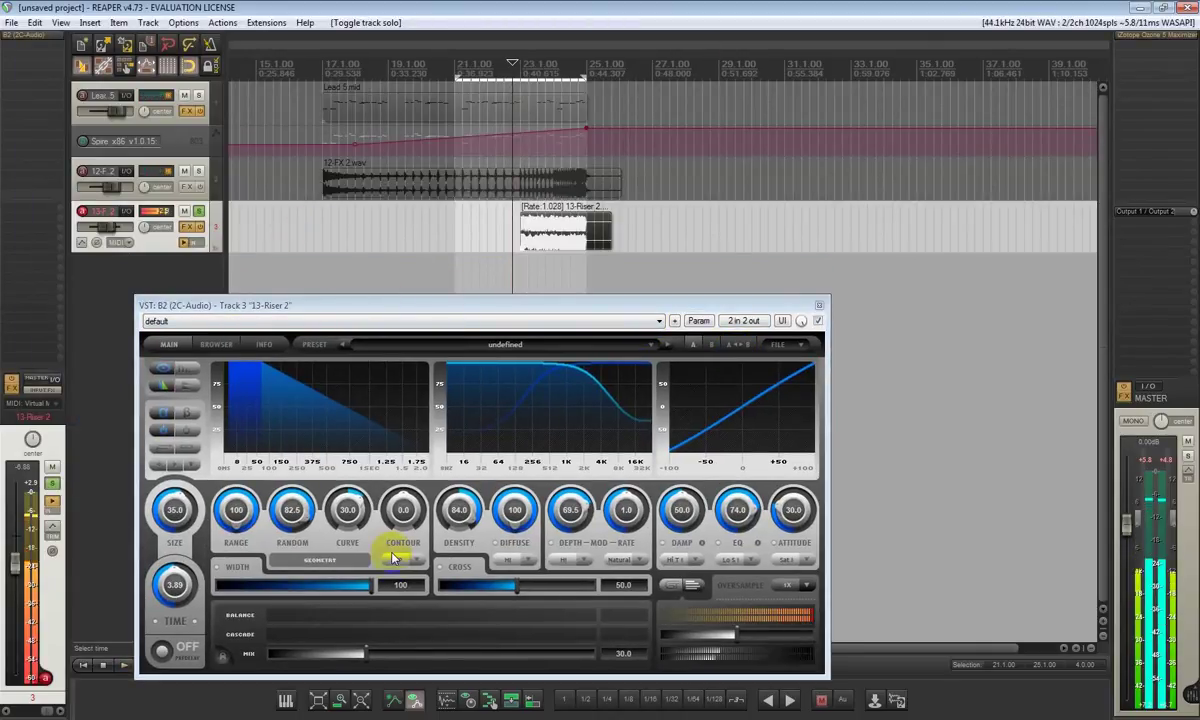
pyautogui.click(198, 211)
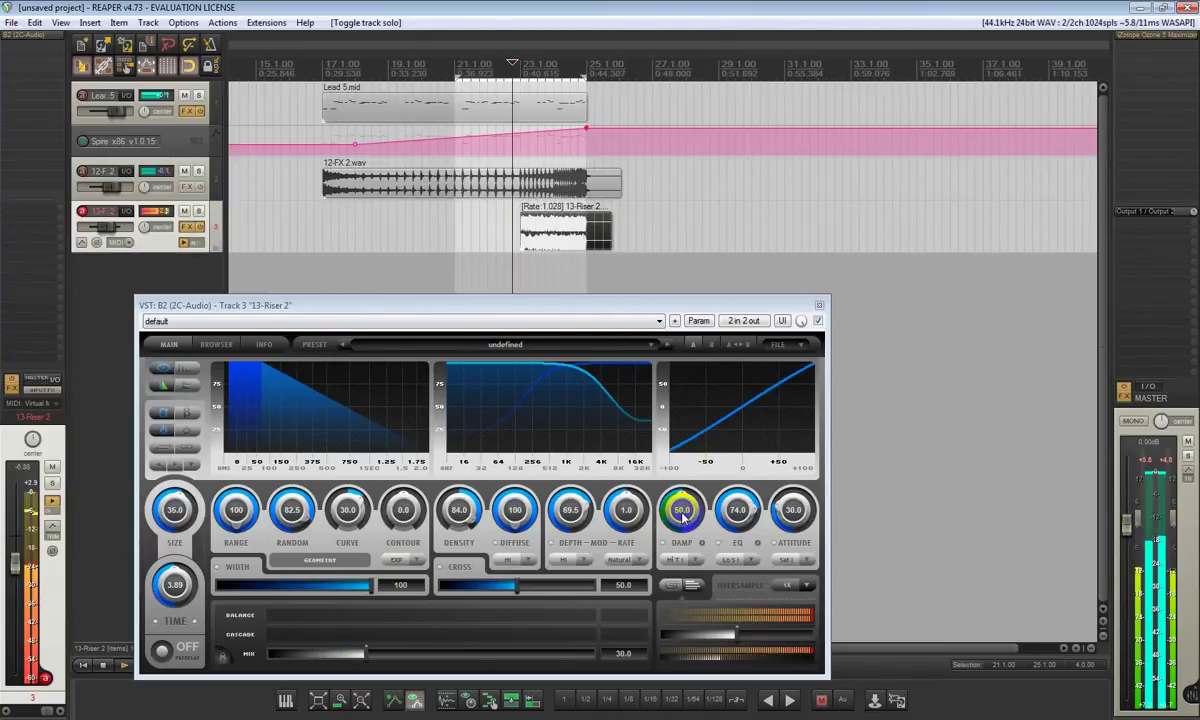
pyautogui.scroll(3, 682, 510)
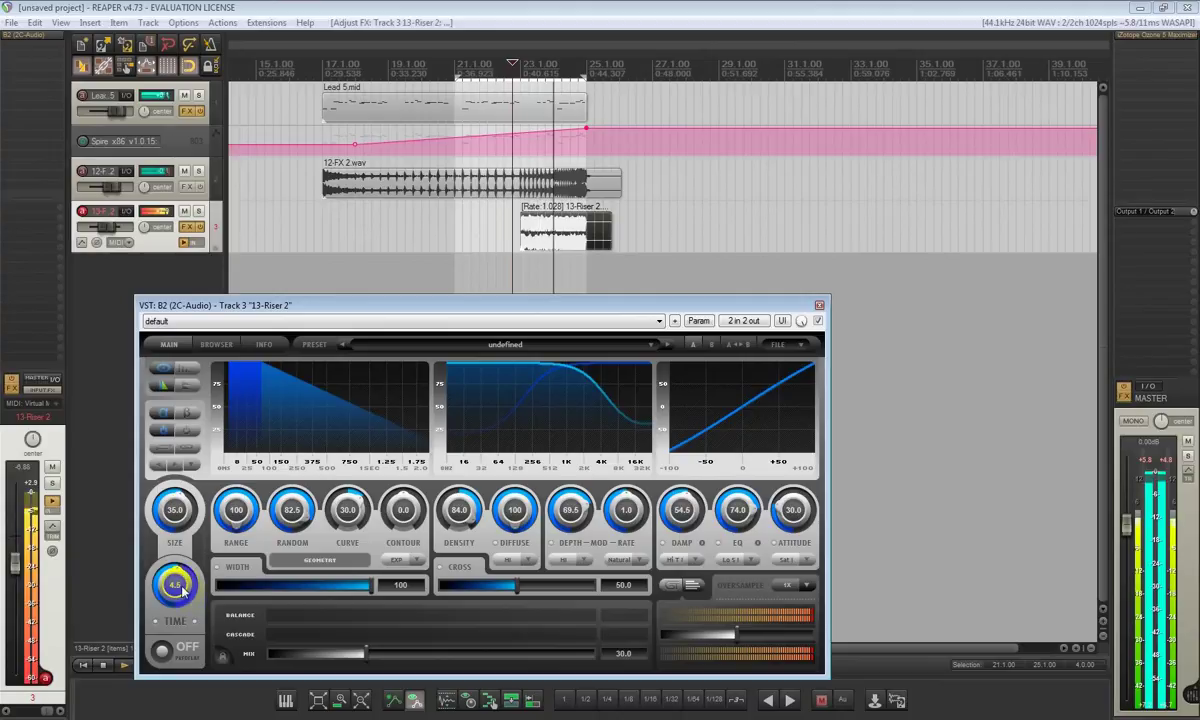
pyautogui.moveTo(357, 658); pyautogui.dragTo(408, 654)
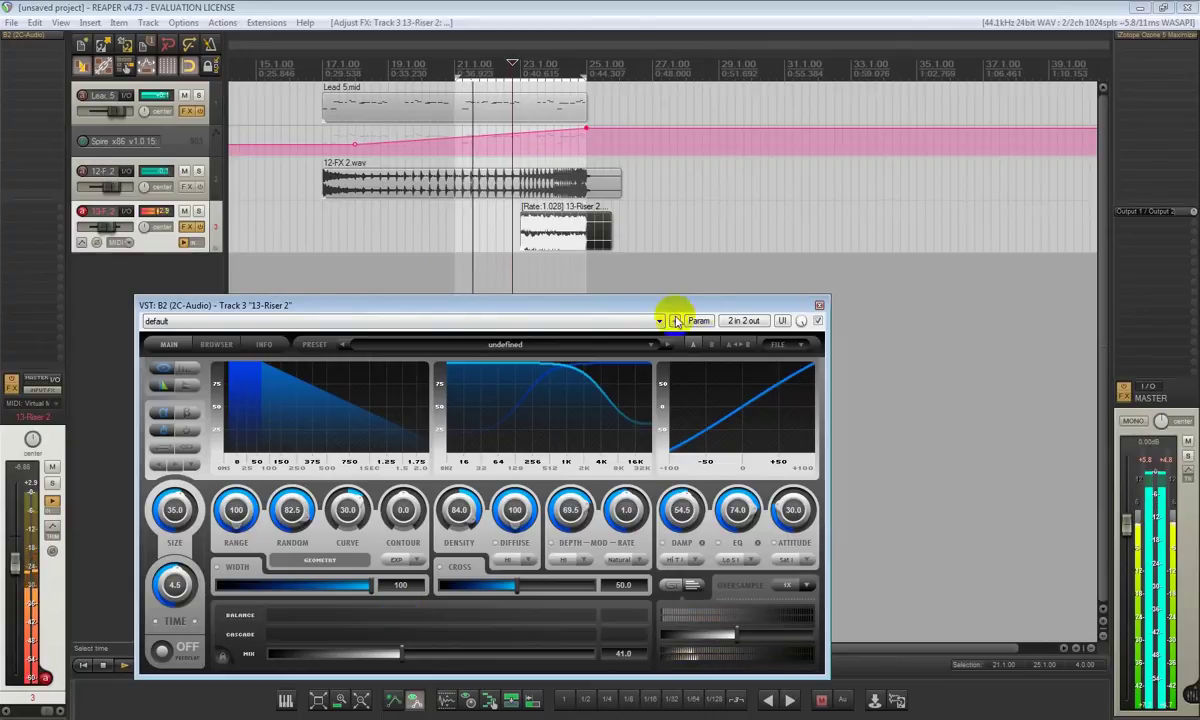
pyautogui.click(819, 305)
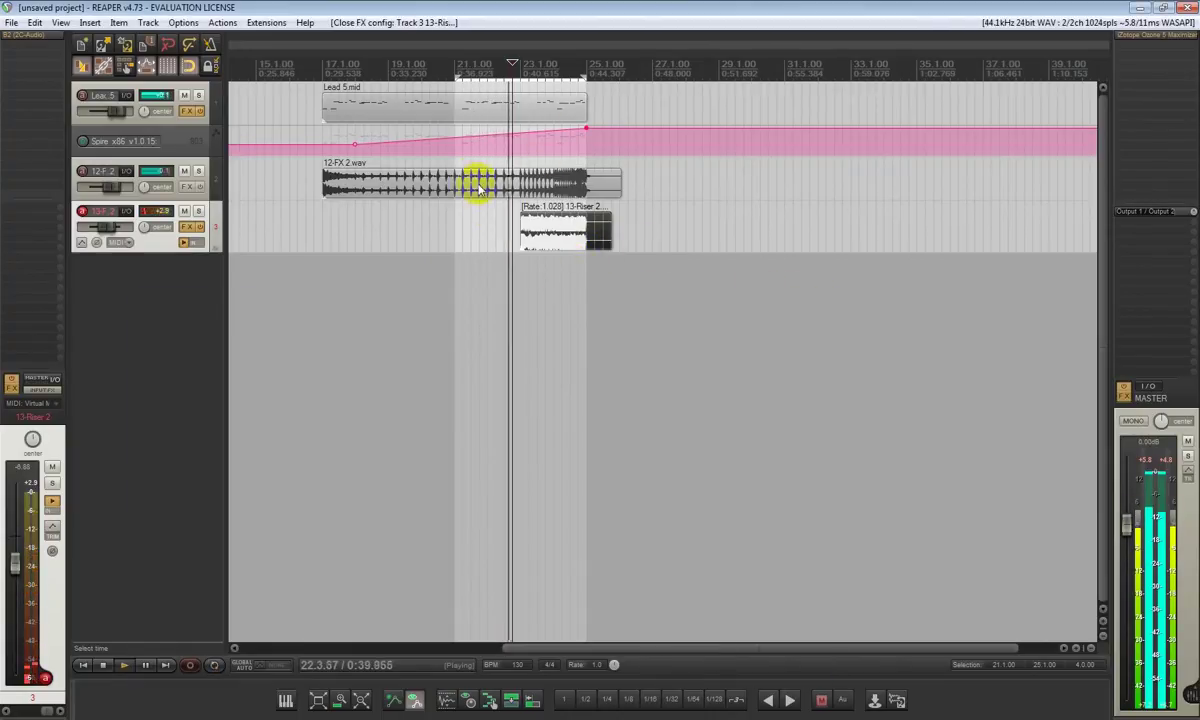
# Raise the 13-Riser 2 track's volume to about -4.87 dB while replaying the build-up.
pyautogui.press('space')
pyautogui.click(463, 88)
pyautogui.press('space')
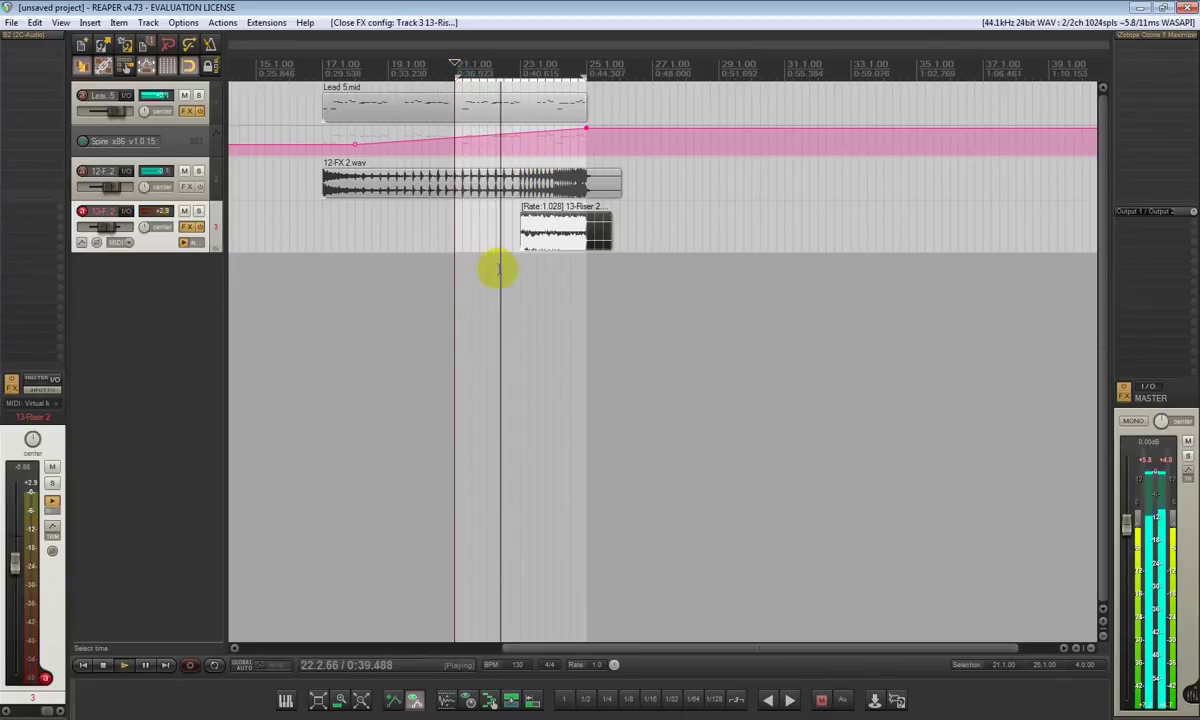
pyautogui.scroll(2, 105, 228)
pyautogui.click(497, 78)
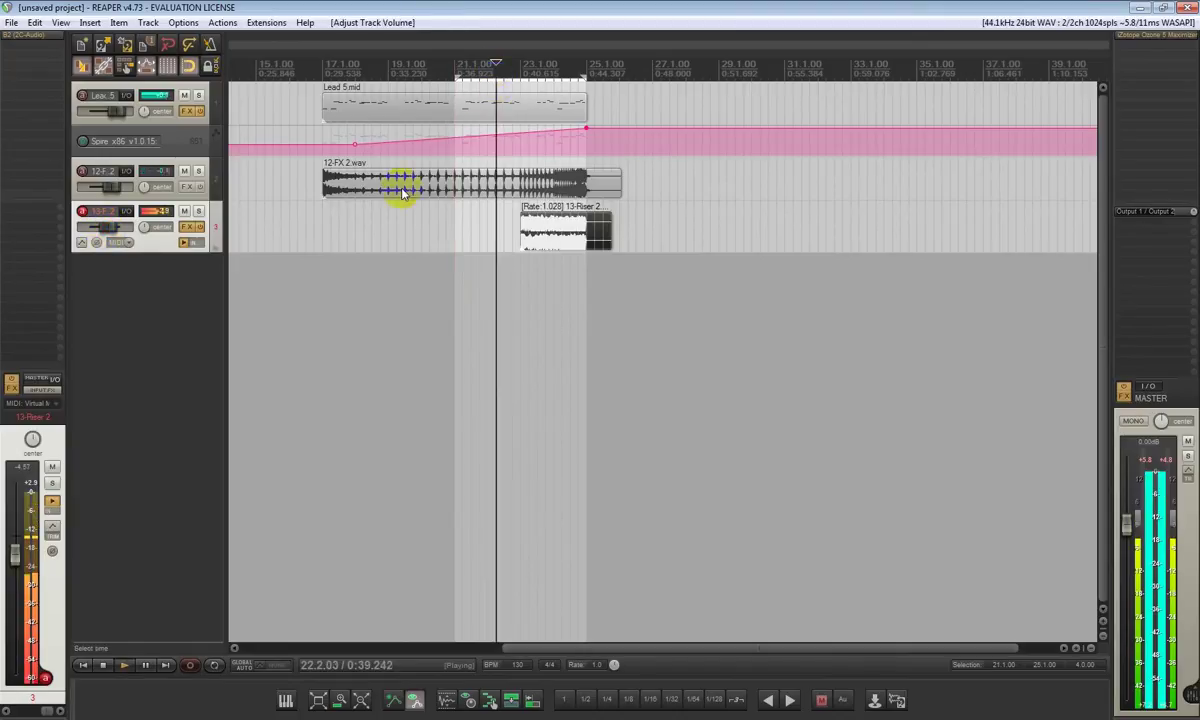
pyautogui.moveTo(110, 227); pyautogui.dragTo(109, 227)
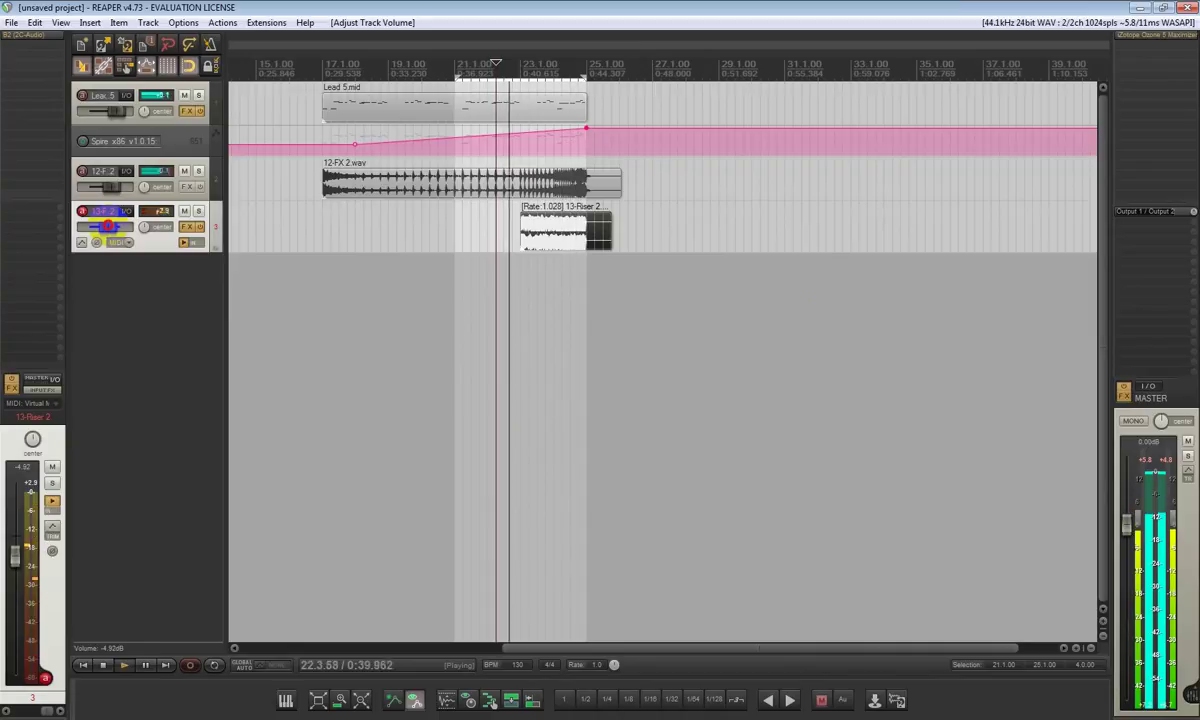
pyautogui.scroll(-1, 110, 228)
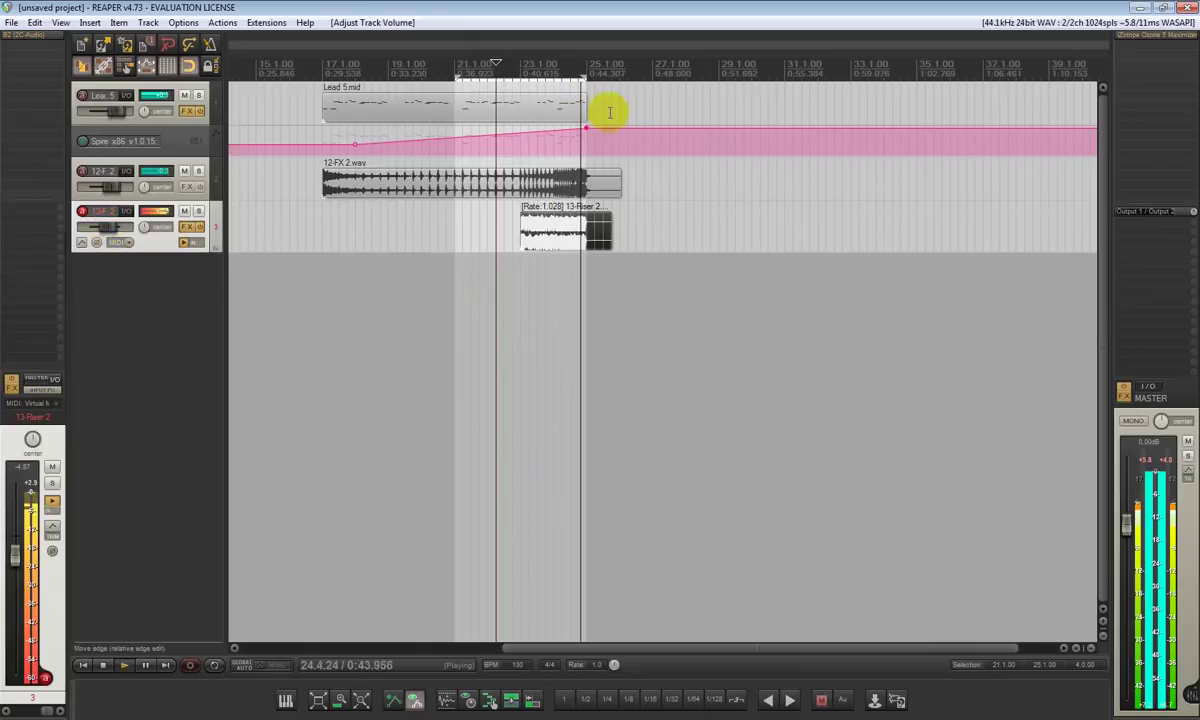
pyautogui.press('space')
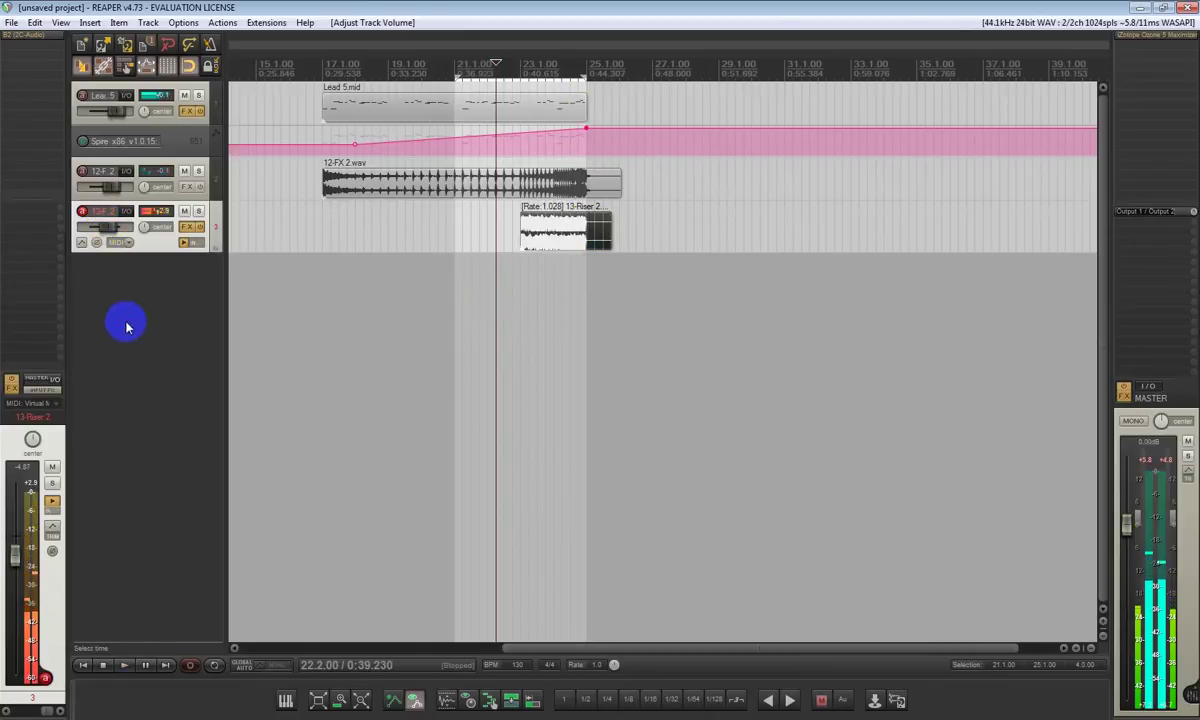
# Add a new track below the riser and place the edit cursor at bar 25.
pyautogui.doubleClick(126, 326)
pyautogui.click(586, 75)
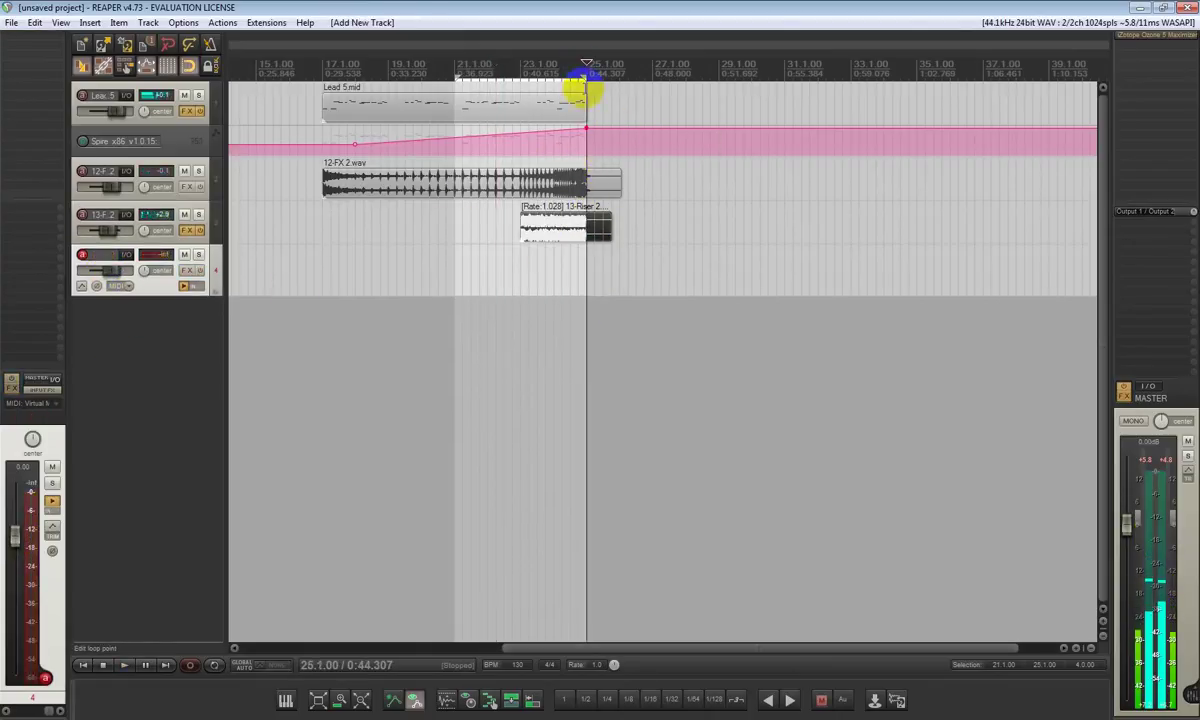
pyautogui.click(580, 302)
# Preview samples in the 13 128 BPM kit folder and insert 13-Kick.wav on the new track at bar 25.
pyautogui.hotkey('ctrl', 'alt', 'x')
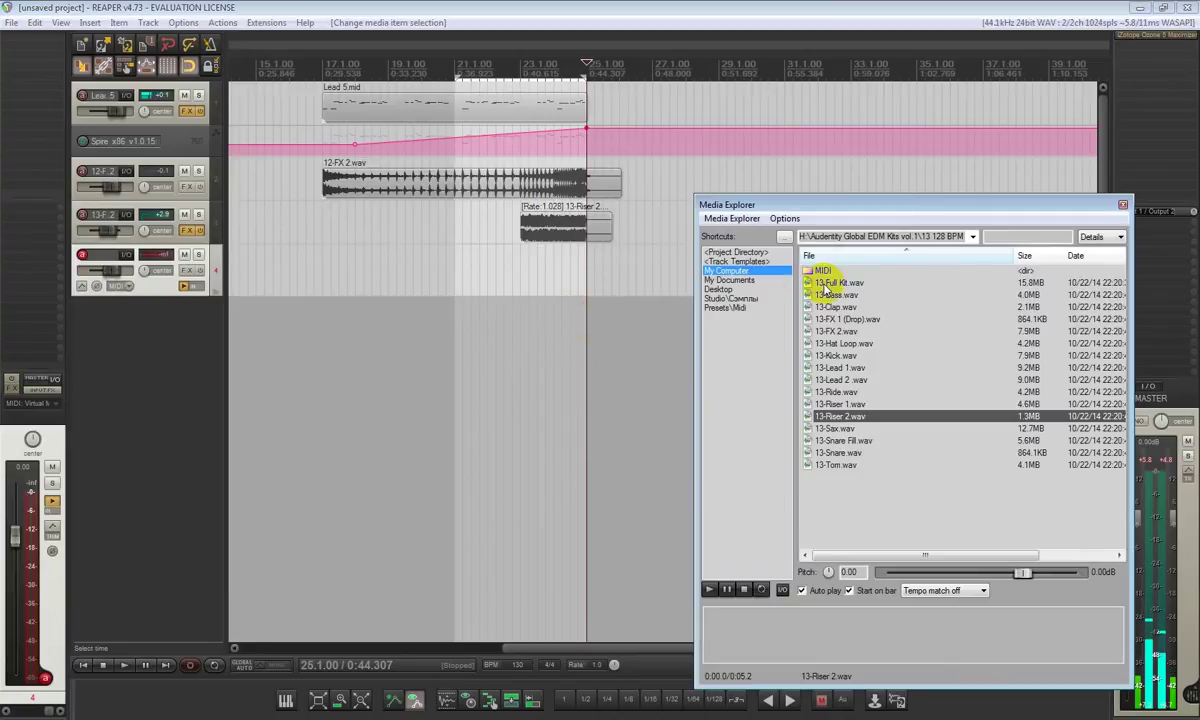
pyautogui.click(826, 284)
pyautogui.click(833, 382)
pyautogui.click(835, 355)
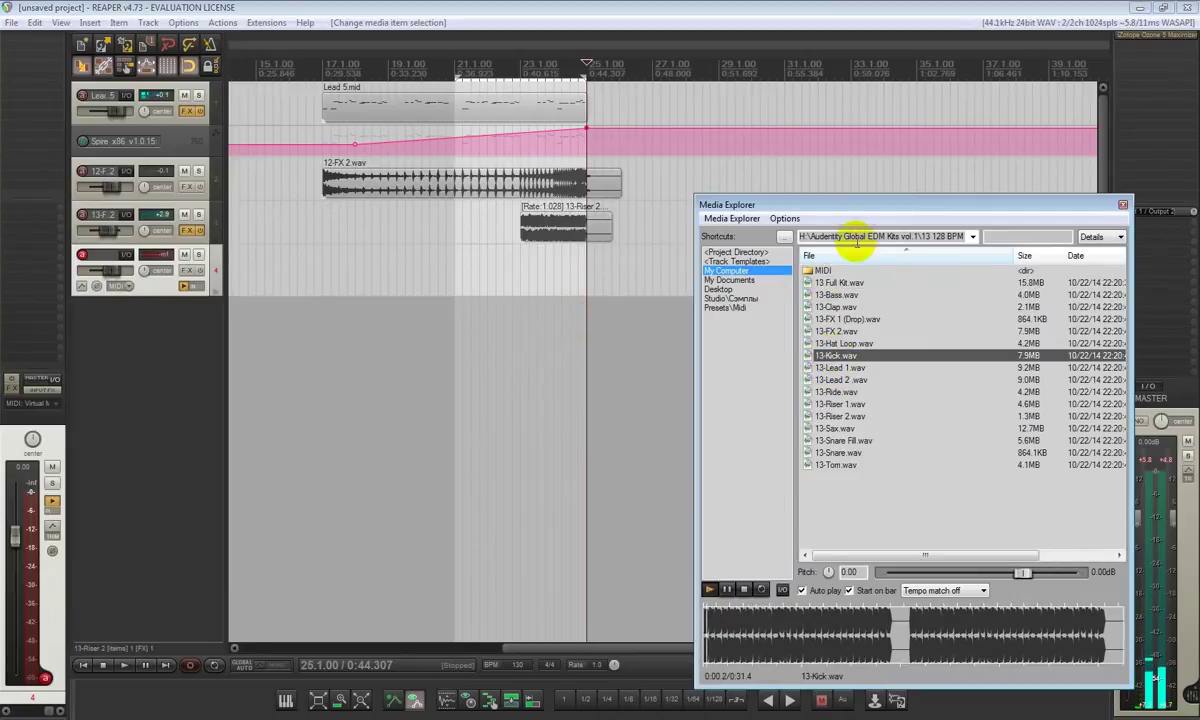
pyautogui.moveTo(823, 210); pyautogui.dragTo(759, 204)
pyautogui.doubleClick(775, 350)
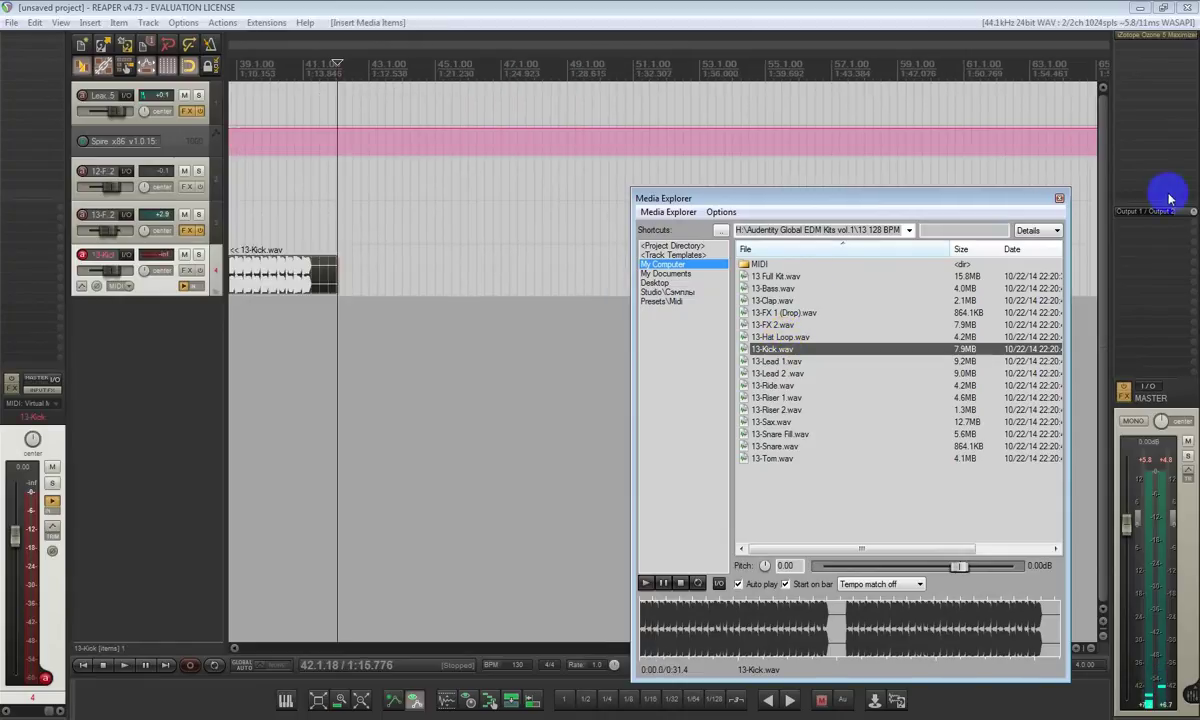
pyautogui.click(1059, 198)
# Split the 13-Kick.wav item after its first hit, at 25.2.00.
pyautogui.scroll(6, 434, 316)
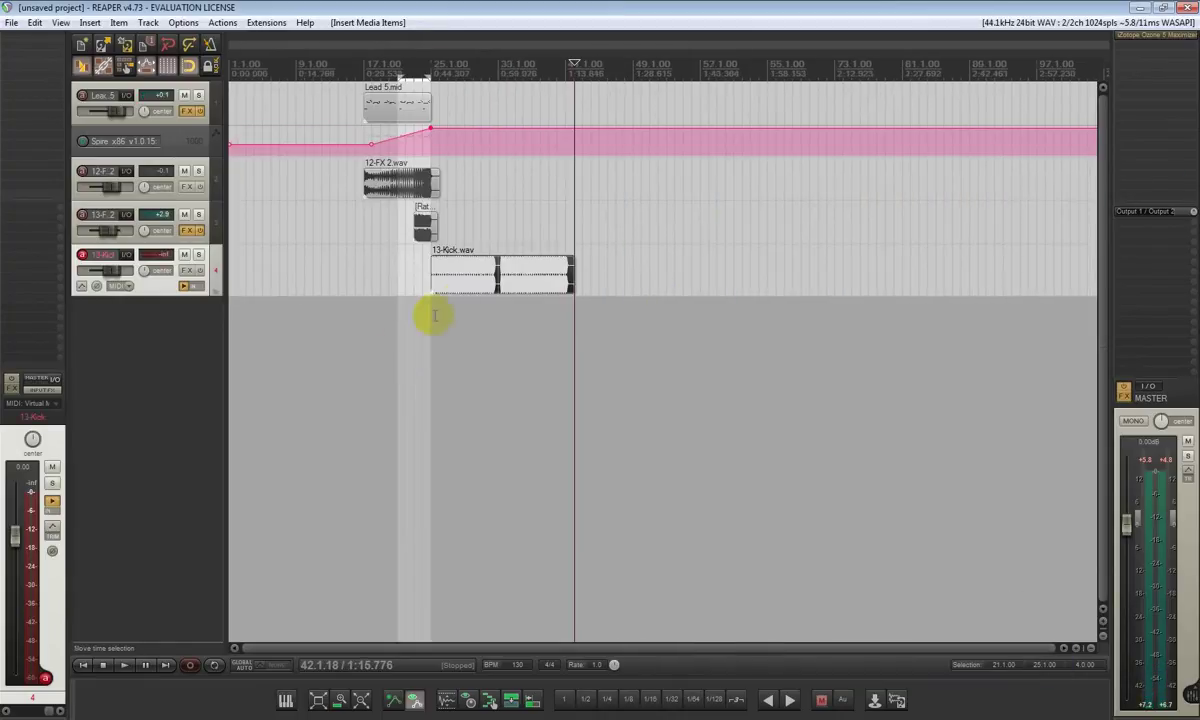
pyautogui.scroll(8, 443, 280)
pyautogui.click(536, 279)
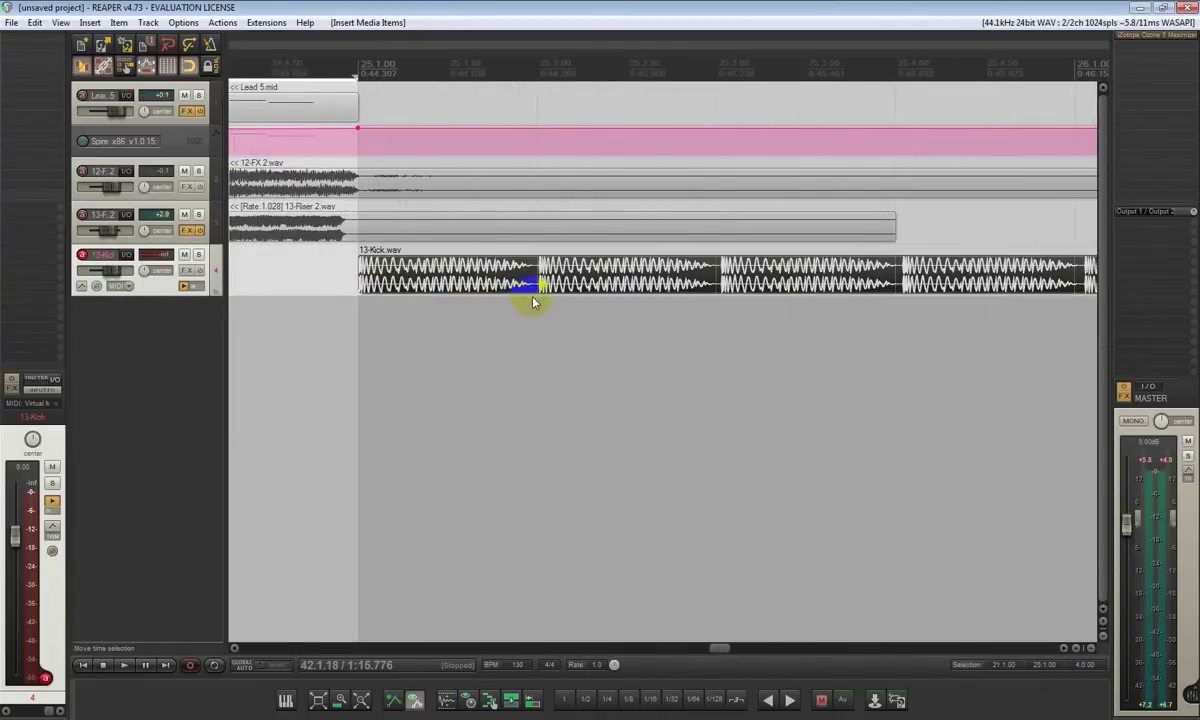
pyautogui.press('s')
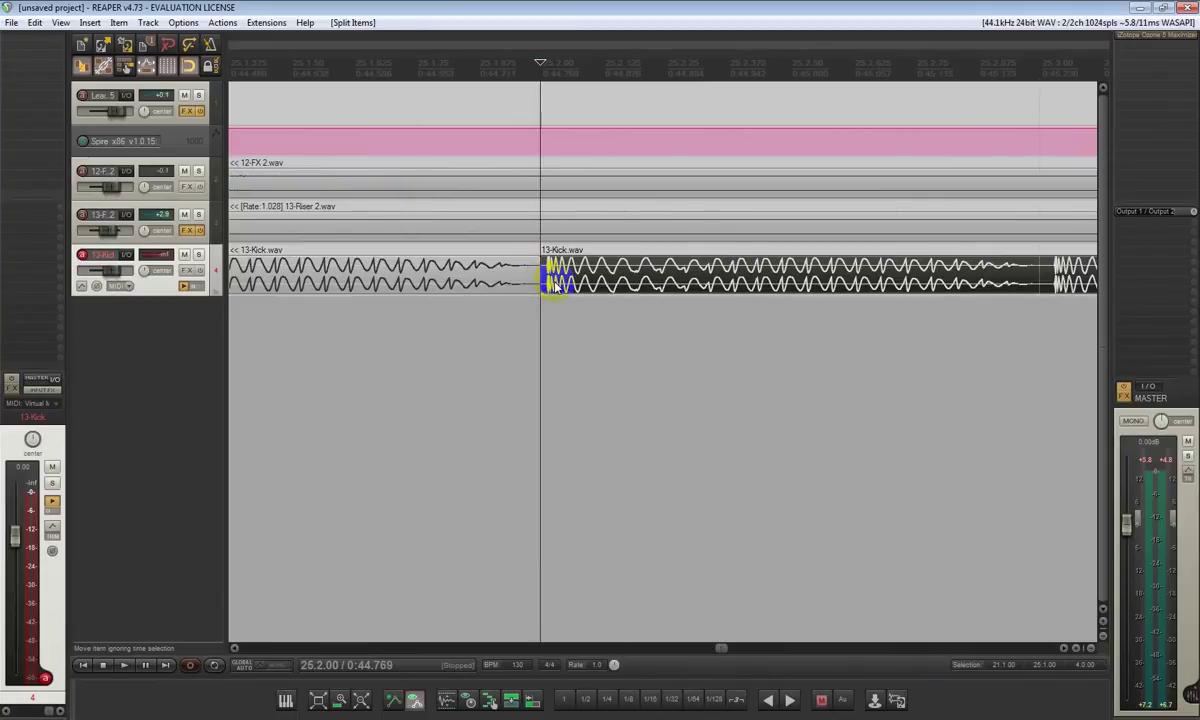
# Delete the rest of the kick sample after 25.2.00 and add a short fade-out to the remaining hit.
pyautogui.press('Delete')
pyautogui.click(537, 266)
pyautogui.moveTo(539, 259); pyautogui.dragTo(526, 262)
pyautogui.scroll(-8, 538, 281)
# Duplicate the single kick hit repeatedly on every beat from bar 25 up to bar 33.
pyautogui.click(538, 281)
pyautogui.hotkey('ctrl', 'd')
pyautogui.hotkey('ctrl', 'd')
pyautogui.hotkey('ctrl', 'd')
pyautogui.hotkey('ctrl', 'd')
pyautogui.hotkey('ctrl', 'd')
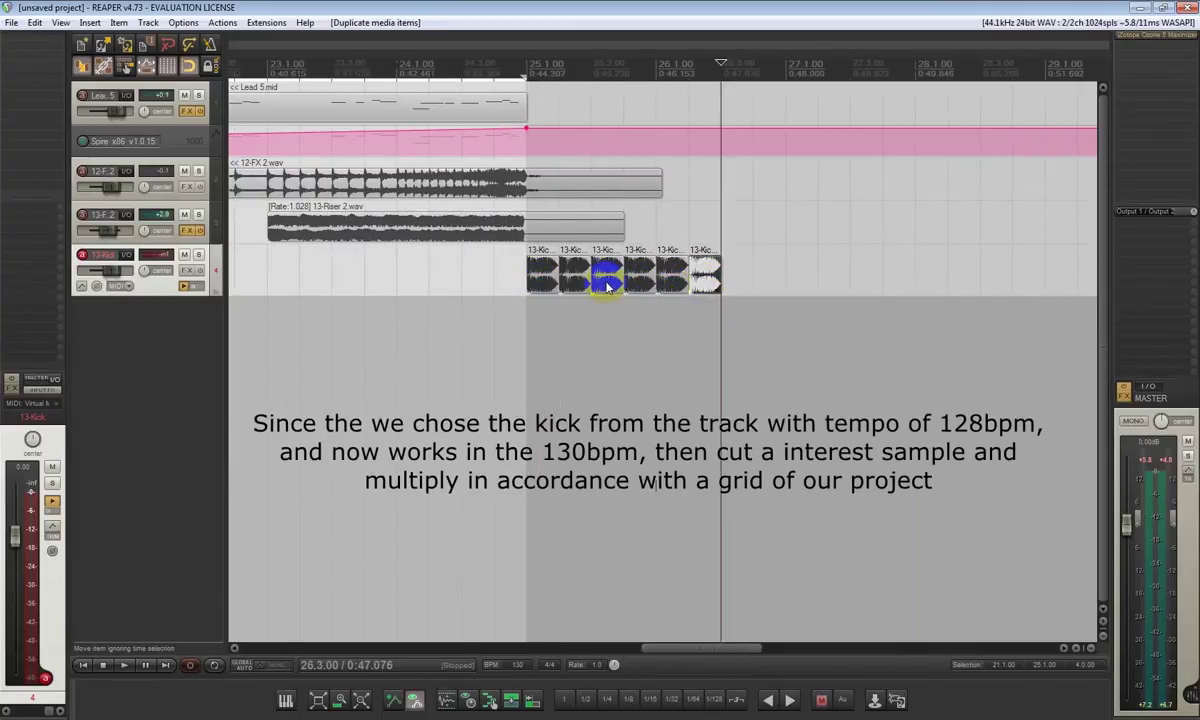
pyautogui.scroll(-4, 607, 287)
pyautogui.hotkey('ctrl', 'd')
pyautogui.hotkey('ctrl', 'd')
pyautogui.hotkey('ctrl', 'd')
pyautogui.hotkey('ctrl', 'd')
pyautogui.hotkey('ctrl', 'd')
pyautogui.hotkey('ctrl', 'd')
pyautogui.hotkey('ctrl', 'd')
pyautogui.hotkey('ctrl', 'd')
pyautogui.hotkey('ctrl', 'd')
pyautogui.hotkey('ctrl', 'd')
pyautogui.hotkey('ctrl', 'd')
pyautogui.hotkey('ctrl', 'd')
pyautogui.hotkey('ctrl', 'd')
pyautogui.hotkey('ctrl', 'd')
pyautogui.hotkey('ctrl', 'd')
pyautogui.hotkey('ctrl', 'd')
pyautogui.hotkey('ctrl', 'd')
pyautogui.hotkey('ctrl', 'd')
pyautogui.hotkey('ctrl', 'd')
pyautogui.hotkey('ctrl', 'd')
# Play the transition from the build-up into the kick, starting at 24.3.00.
pyautogui.click(584, 72)
pyautogui.press('space')
pyautogui.click(560, 70)
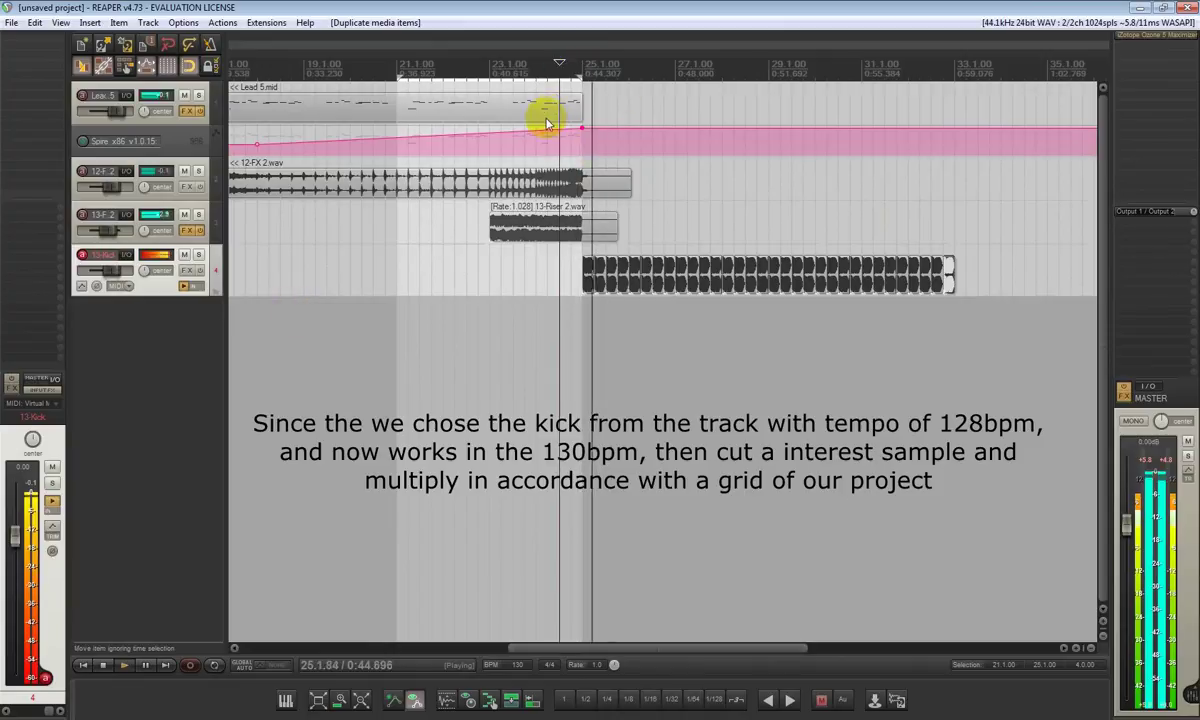
pyautogui.click(166, 320)
pyautogui.press('space')
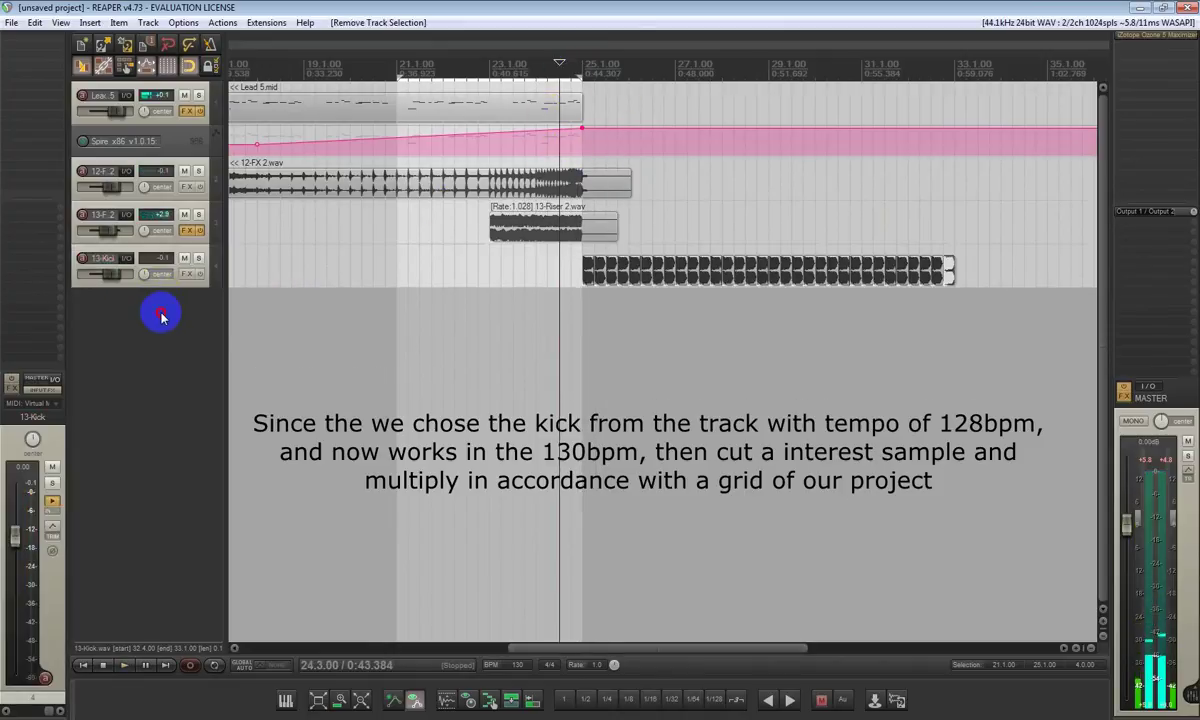
# Add a new track below the kick, place the edit cursor at bar 25 and open the Media Explorer.
pyautogui.doubleClick(161, 316)
pyautogui.click(584, 327)
pyautogui.hotkey('ctrl', 'alt', 'x')
# Audition lead samples in the 8 128 BPM G and 6 128 BPM F kit folders.
pyautogui.click(773, 360)
pyautogui.click(721, 231)
pyautogui.doubleClick(771, 322)
pyautogui.click(772, 284)
pyautogui.click(774, 358)
pyautogui.click(772, 350)
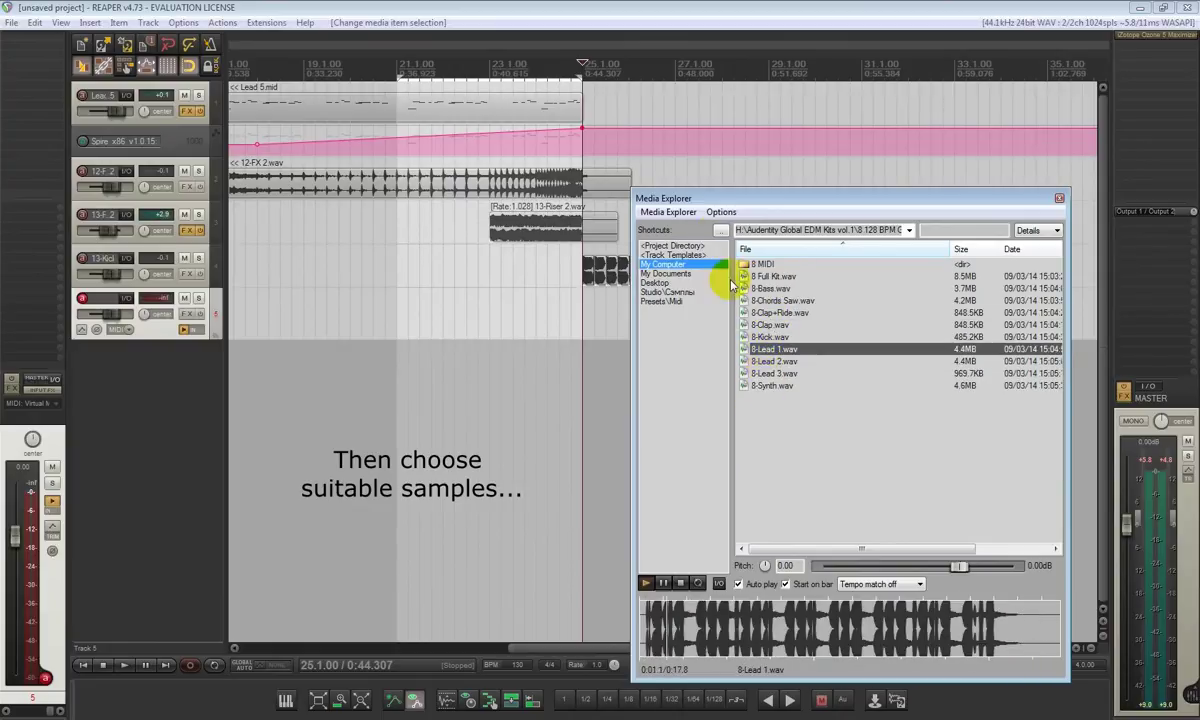
pyautogui.click(721, 231)
pyautogui.doubleClick(771, 324)
pyautogui.click(771, 325)
pyautogui.click(772, 361)
pyautogui.click(790, 620)
# Audition samples in the 5 128 BPM G folder and insert 5-Lead 1.wav on a new track at 25.2.00.
pyautogui.click(721, 231)
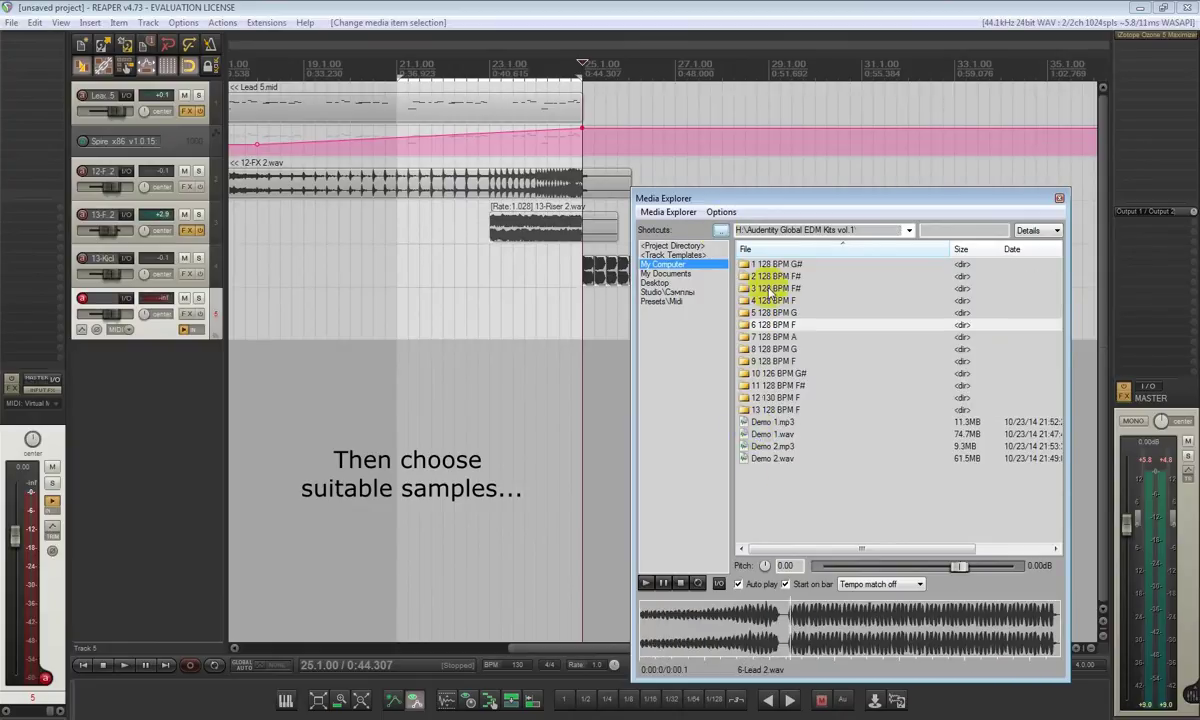
pyautogui.doubleClick(788, 312)
pyautogui.click(784, 313)
pyautogui.click(777, 349)
pyautogui.click(777, 361)
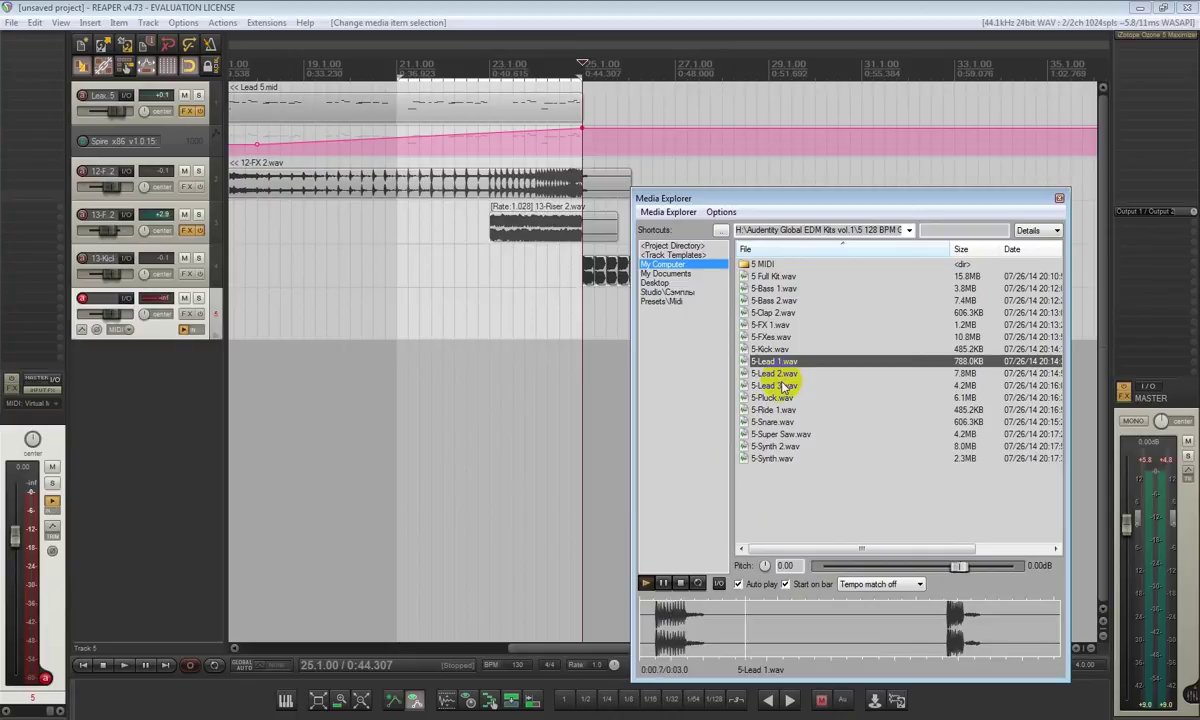
pyautogui.moveTo(612, 390); pyautogui.dragTo(612, 390)
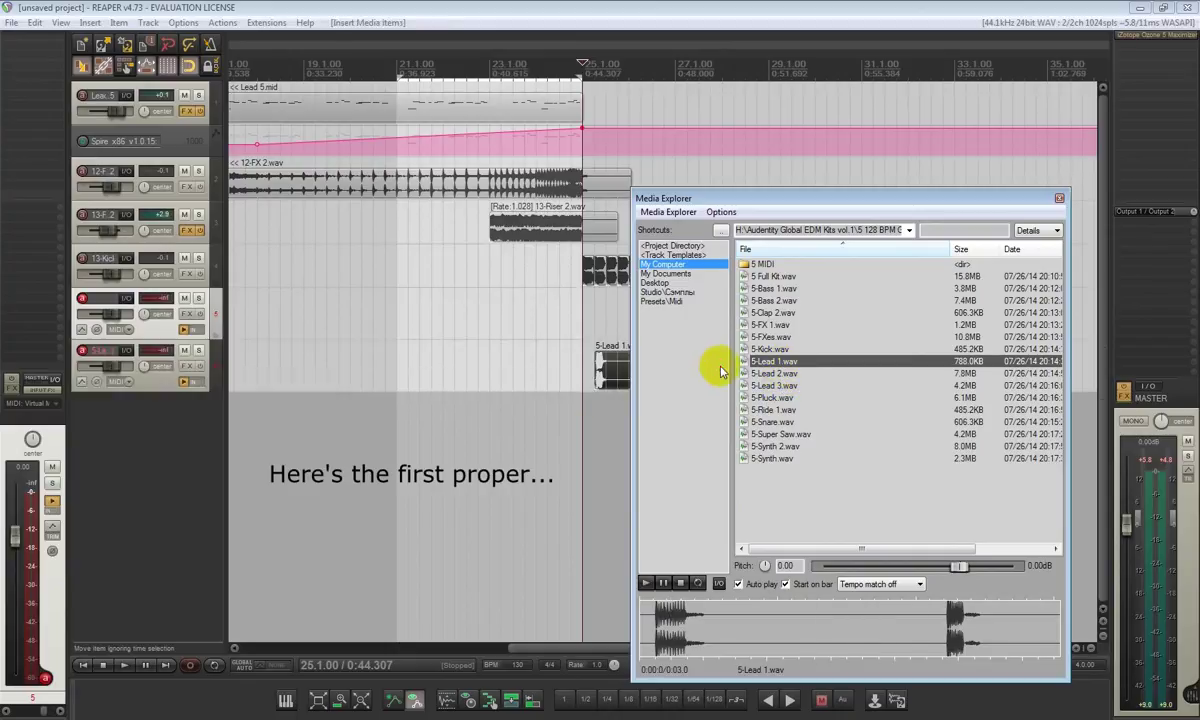
# Insert 5-Lead 2.wav on a new track at bar 25 and move that track directly below the kick.
pyautogui.press('Down')
pyautogui.press('Down')
pyautogui.press('Down')
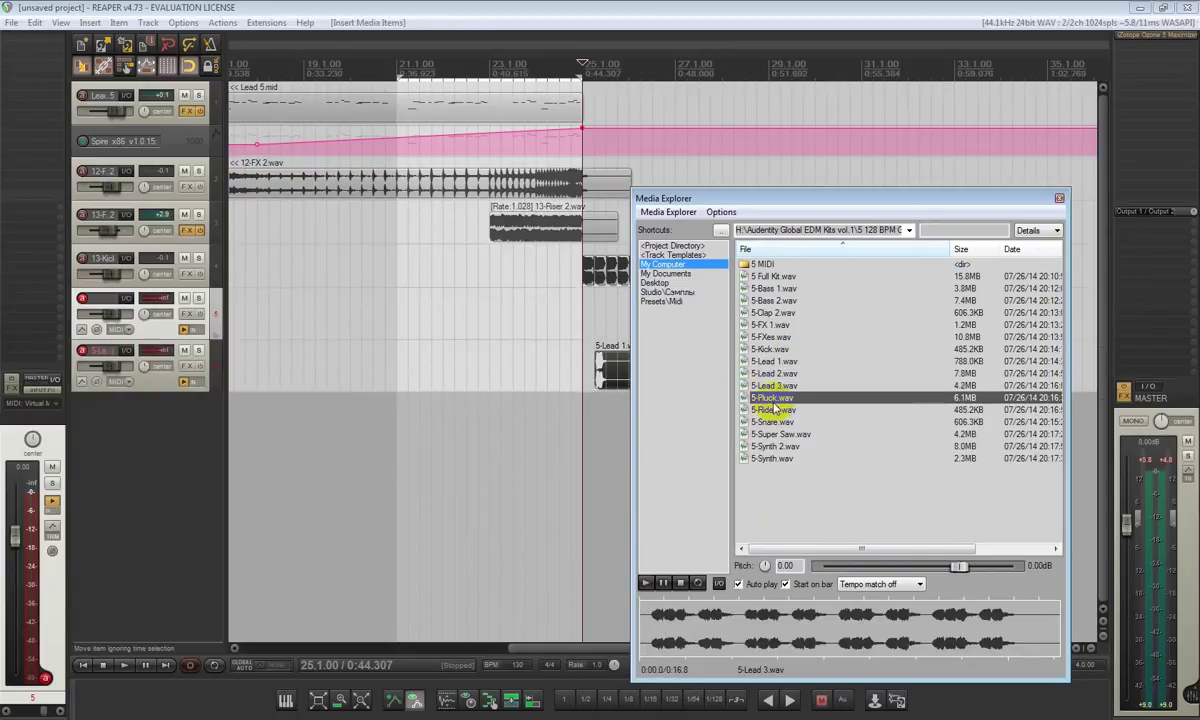
pyautogui.click(778, 376)
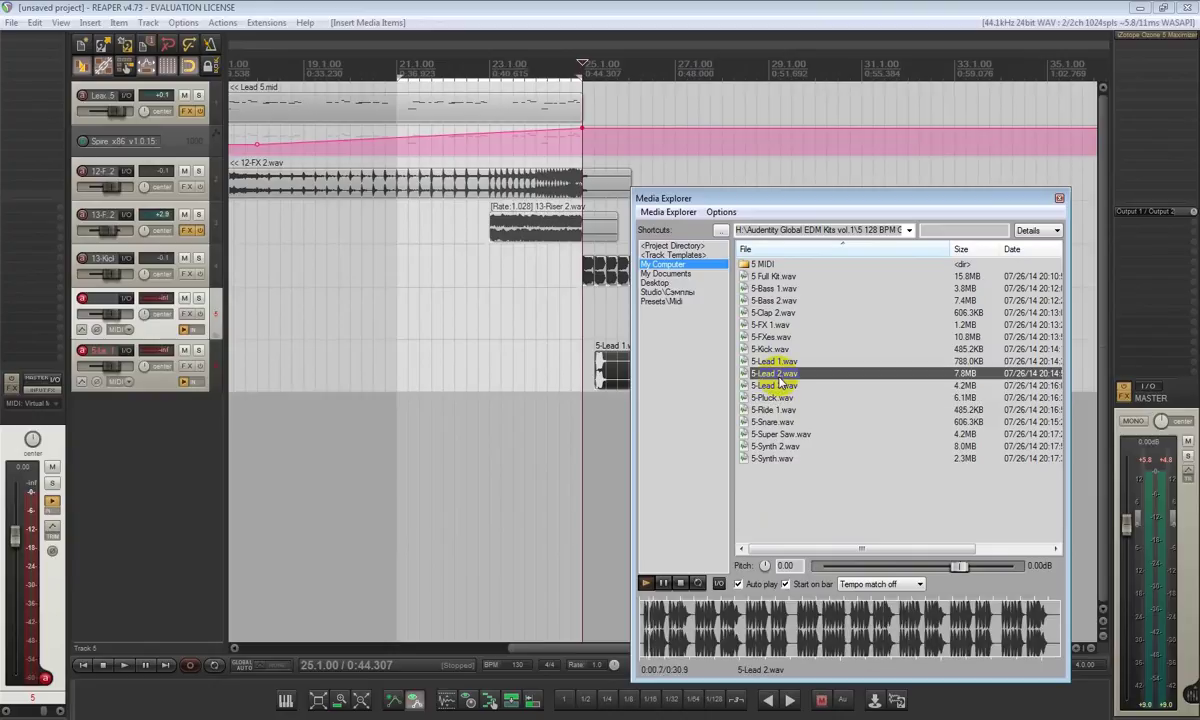
pyautogui.moveTo(659, 410); pyautogui.dragTo(578, 420)
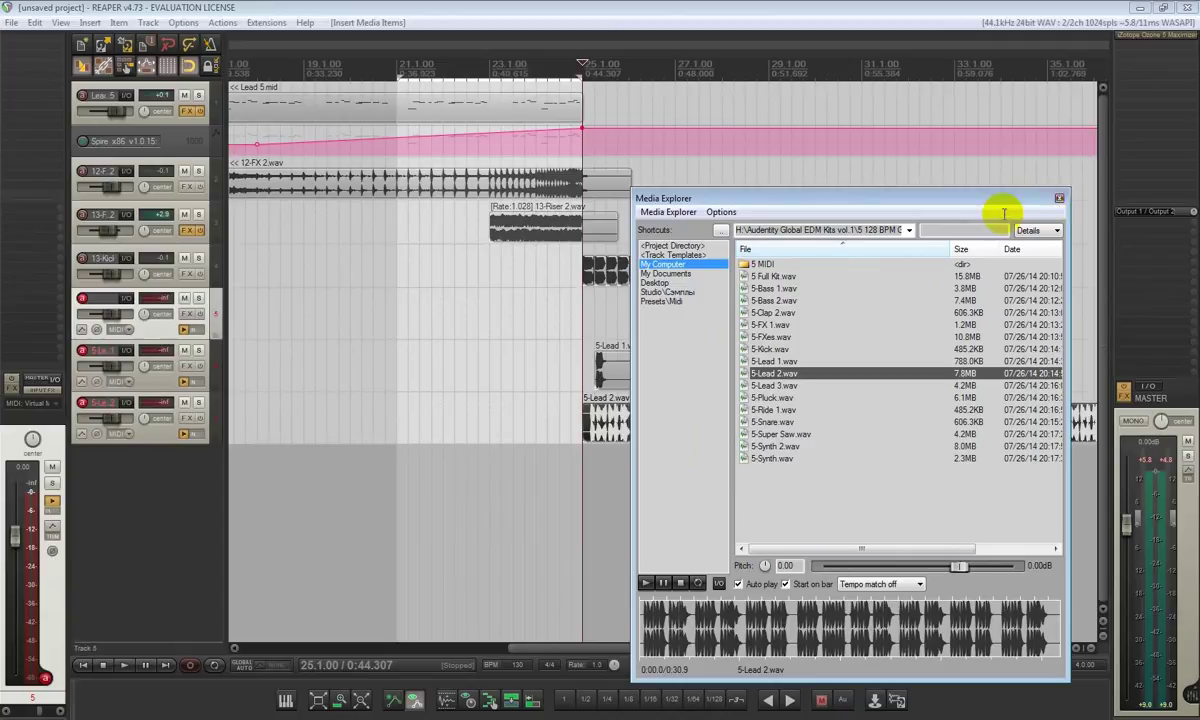
pyautogui.click(1059, 198)
pyautogui.moveTo(171, 440); pyautogui.dragTo(172, 301)
# Split 5-Lead 2.wav at the start of its first hit at 25.1.76 and delete the silent part before it.
pyautogui.scroll(10, 571, 327)
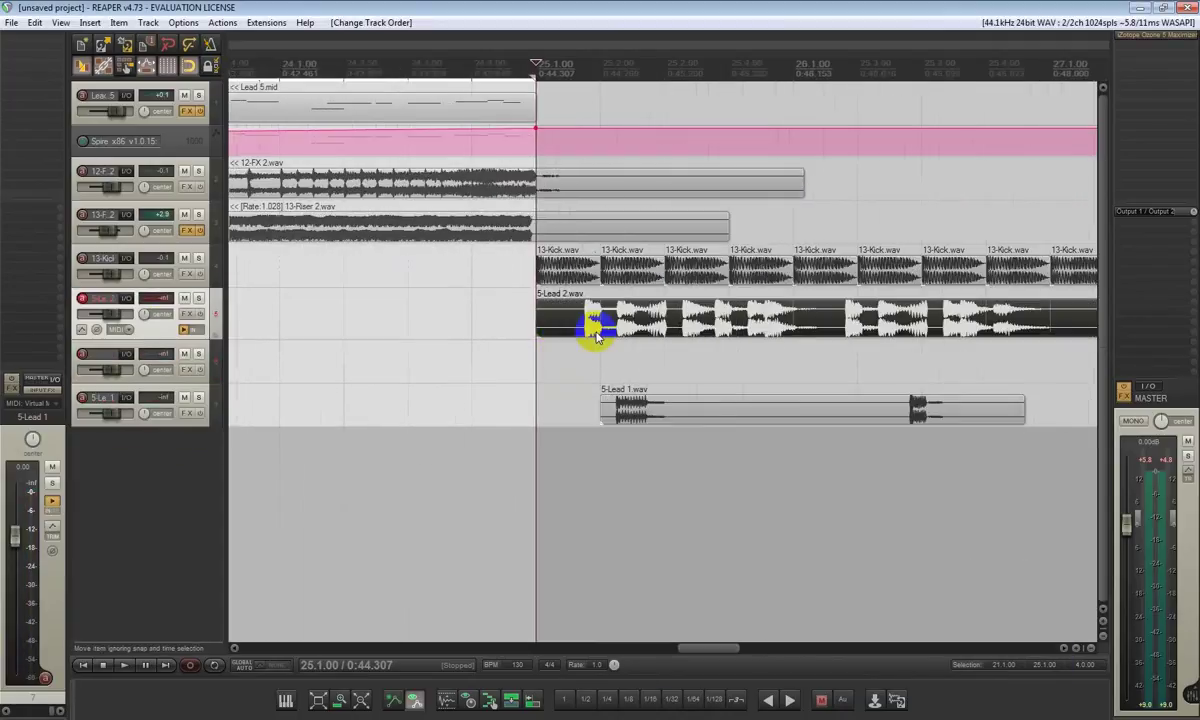
pyautogui.click(553, 322)
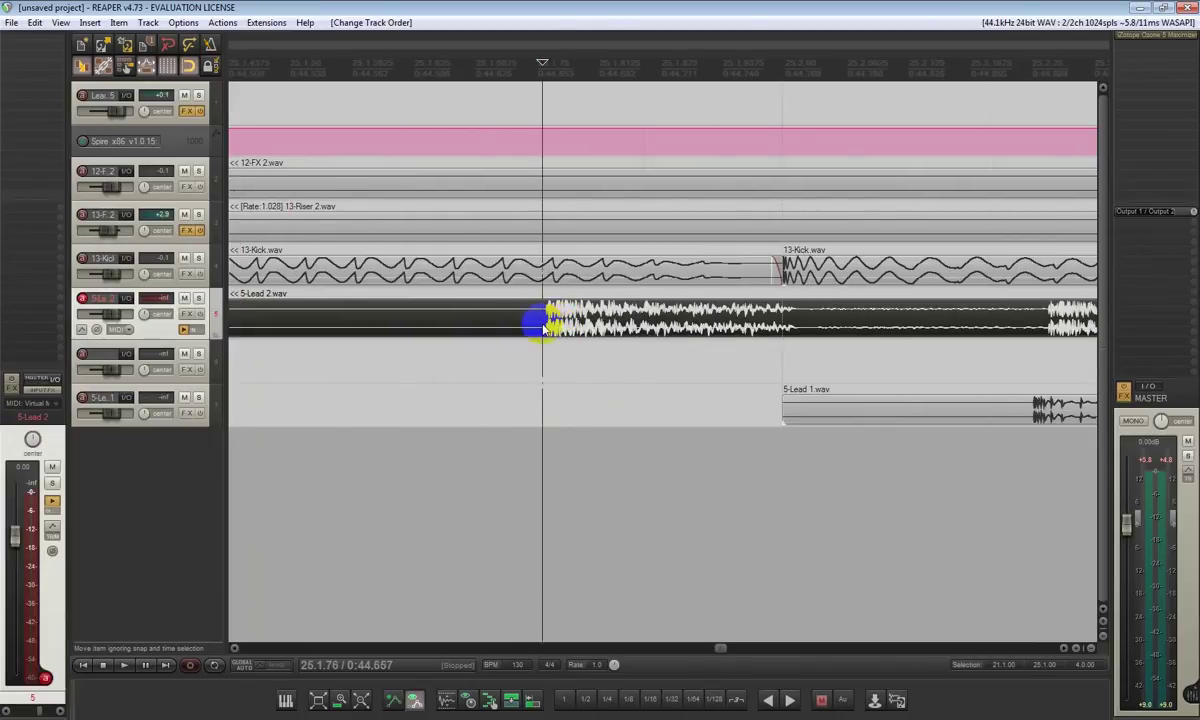
pyautogui.scroll(10, 553, 322)
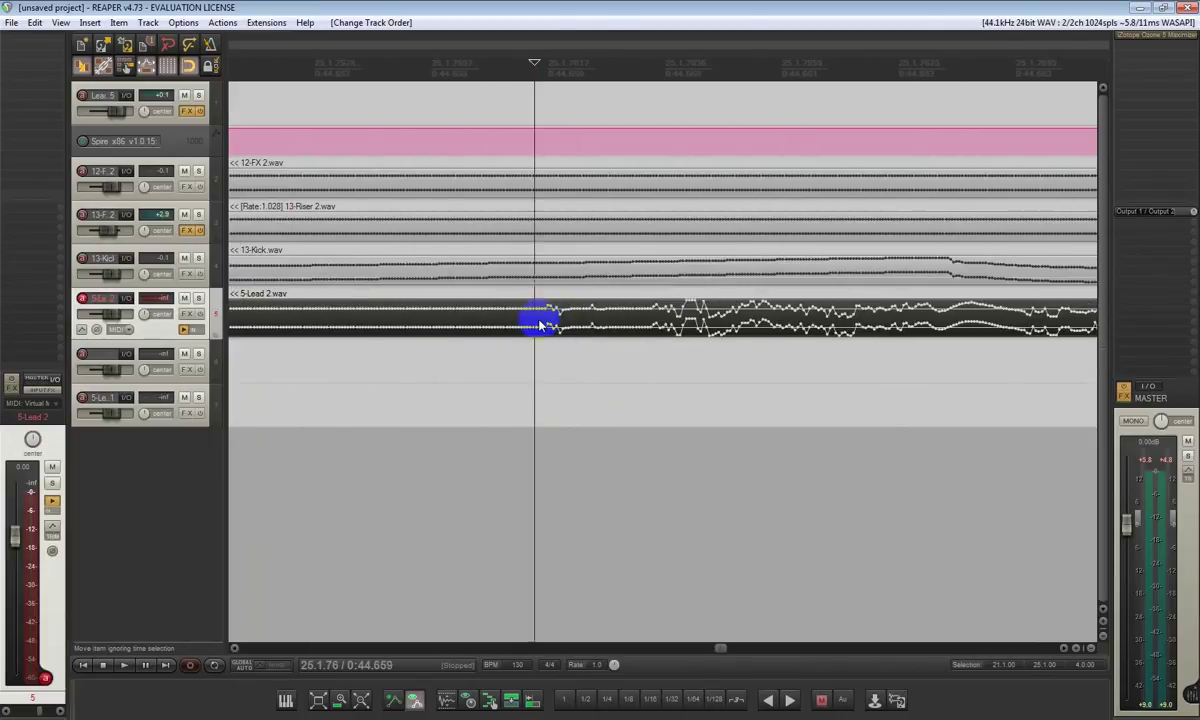
pyautogui.press('s')
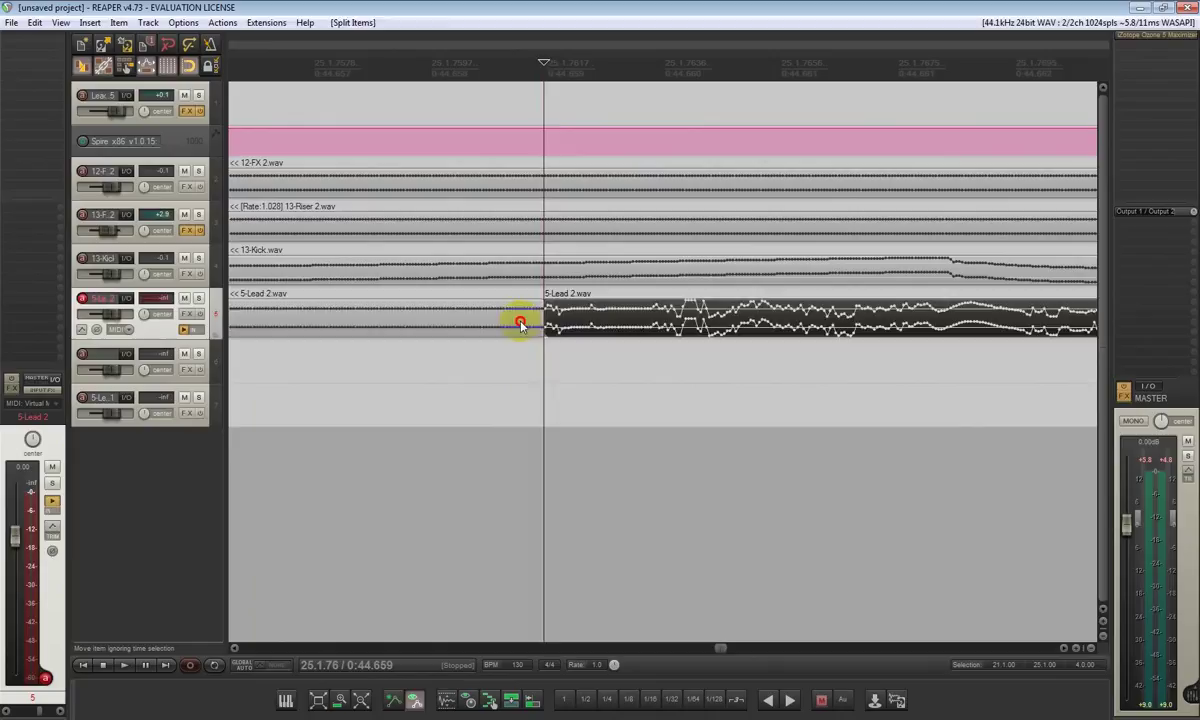
pyautogui.click(522, 321)
pyautogui.press('Delete')
pyautogui.scroll(-5, 529, 338)
pyautogui.scroll(-5, 530, 338)
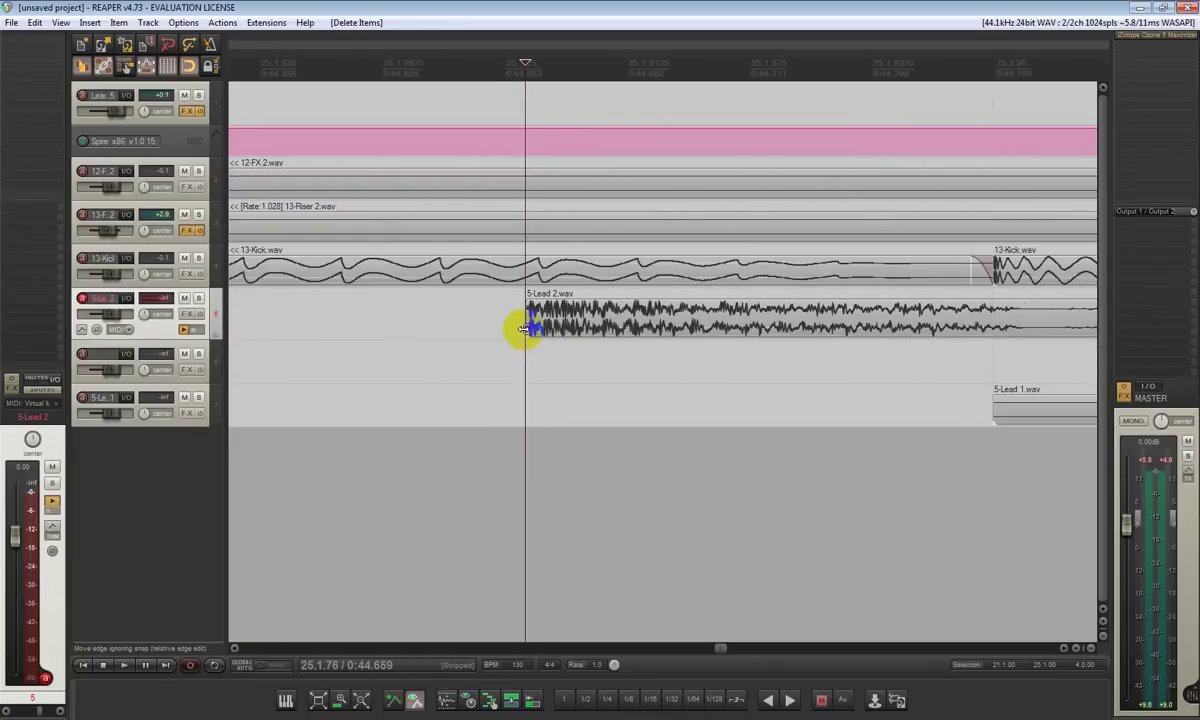
# Cut off everything after the first 5-Lead 2.wav hit at 25.2.27 and align the hit to the grid.
pyautogui.scroll(6, 619, 330)
pyautogui.click(619, 334)
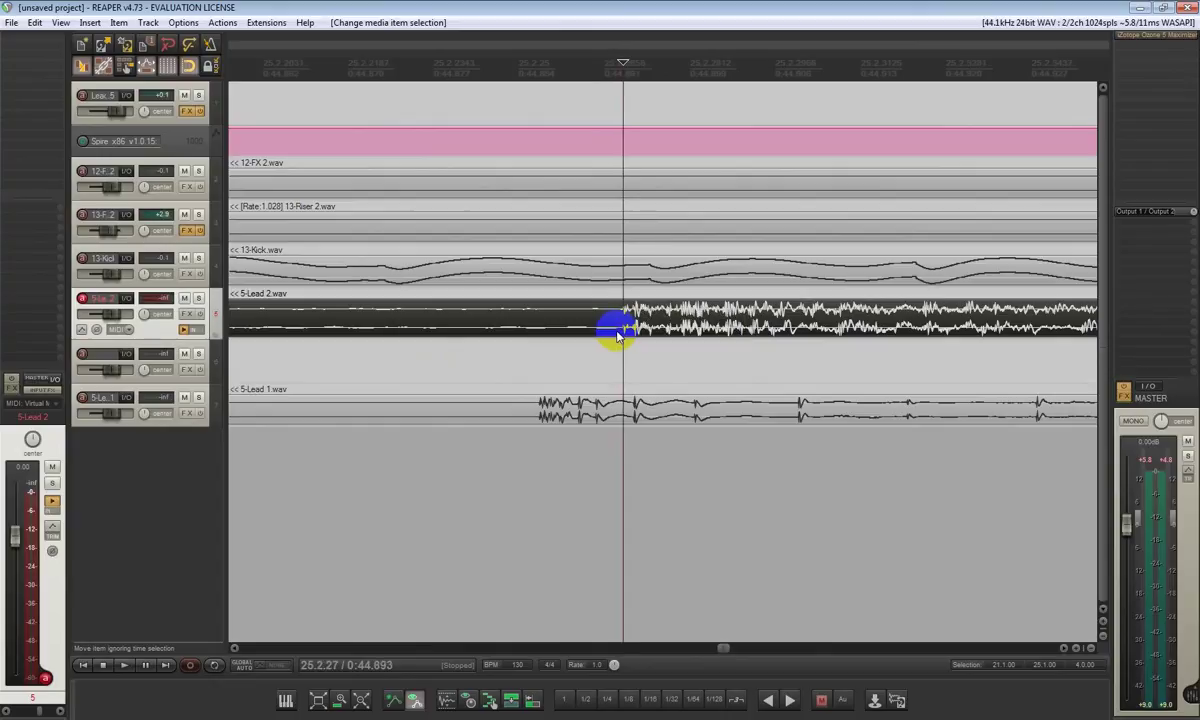
pyautogui.press('s')
pyautogui.click(656, 320)
pyautogui.press('Delete')
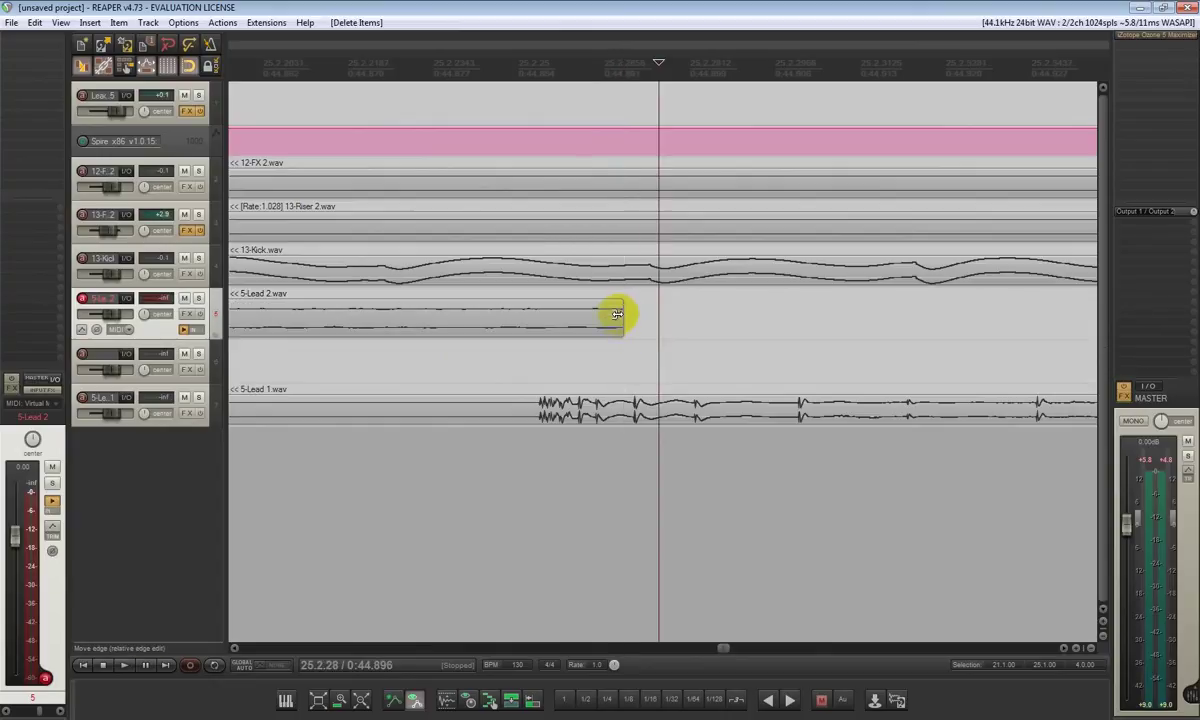
pyautogui.moveTo(613, 310); pyautogui.dragTo(614, 309)
pyautogui.moveTo(616, 303); pyautogui.dragTo(563, 323)
# Mute the 5-Lead 1 track and replay the kick with the lead hit from bar 25.
pyautogui.scroll(-12, 621, 329)
pyautogui.click(507, 330)
pyautogui.press('space')
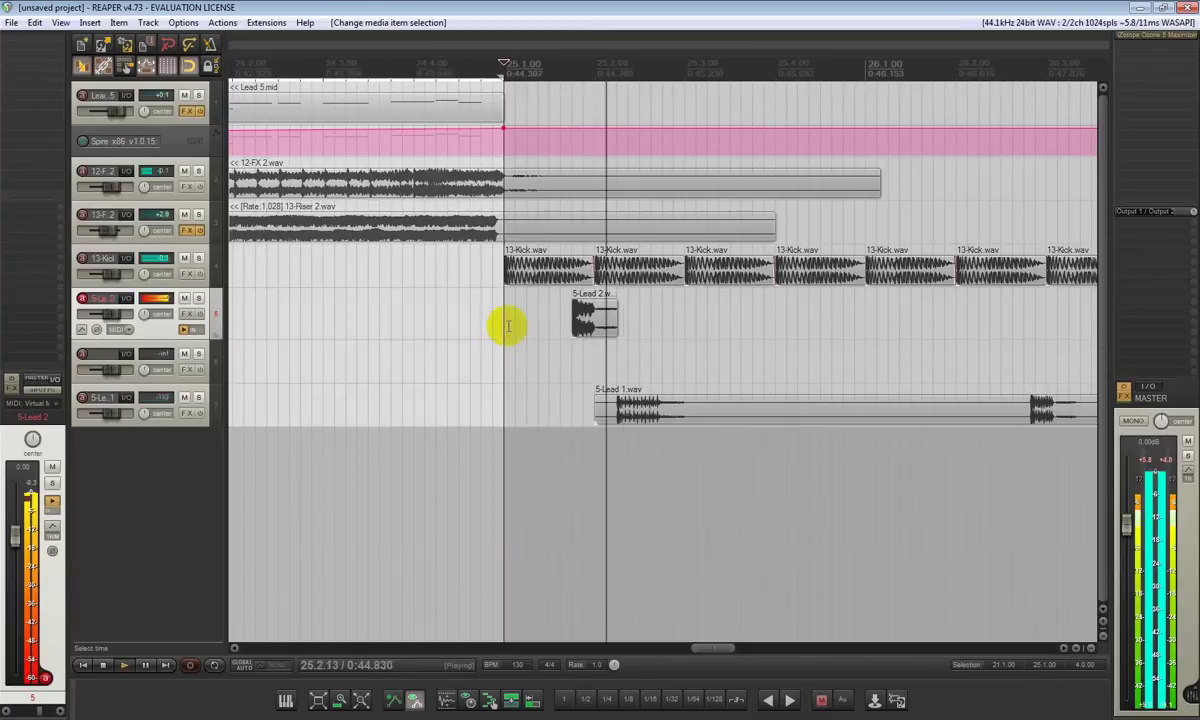
pyautogui.press('space')
pyautogui.click(185, 398)
pyautogui.press('space')
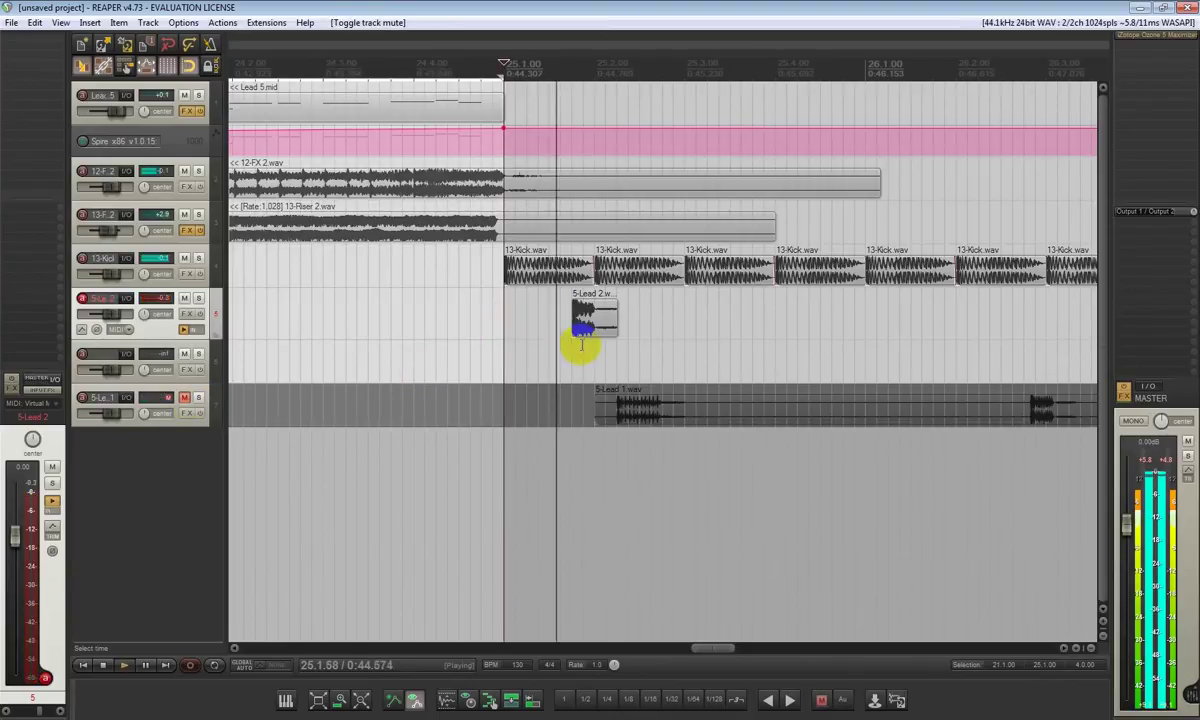
pyautogui.press('space')
# Set the pitch adjustment of the 5-Lead 2.wav hit to 2 semitones.
pyautogui.doubleClick(583, 328)
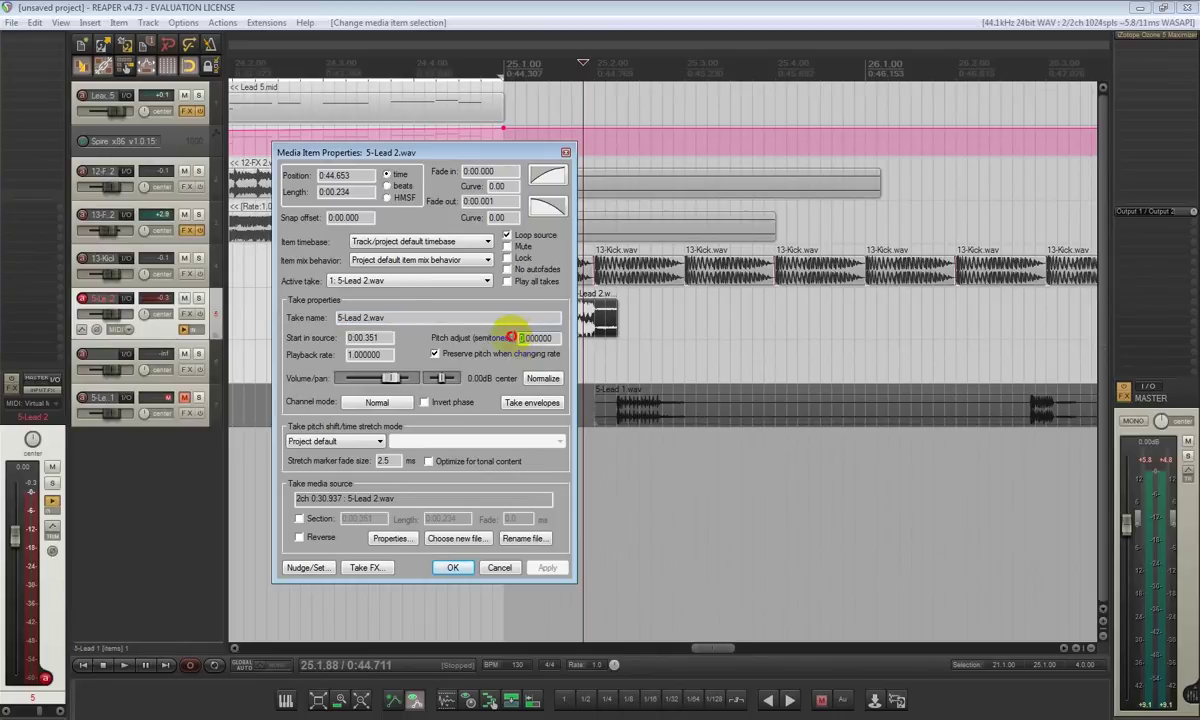
pyautogui.write('2')
pyautogui.press('Return')
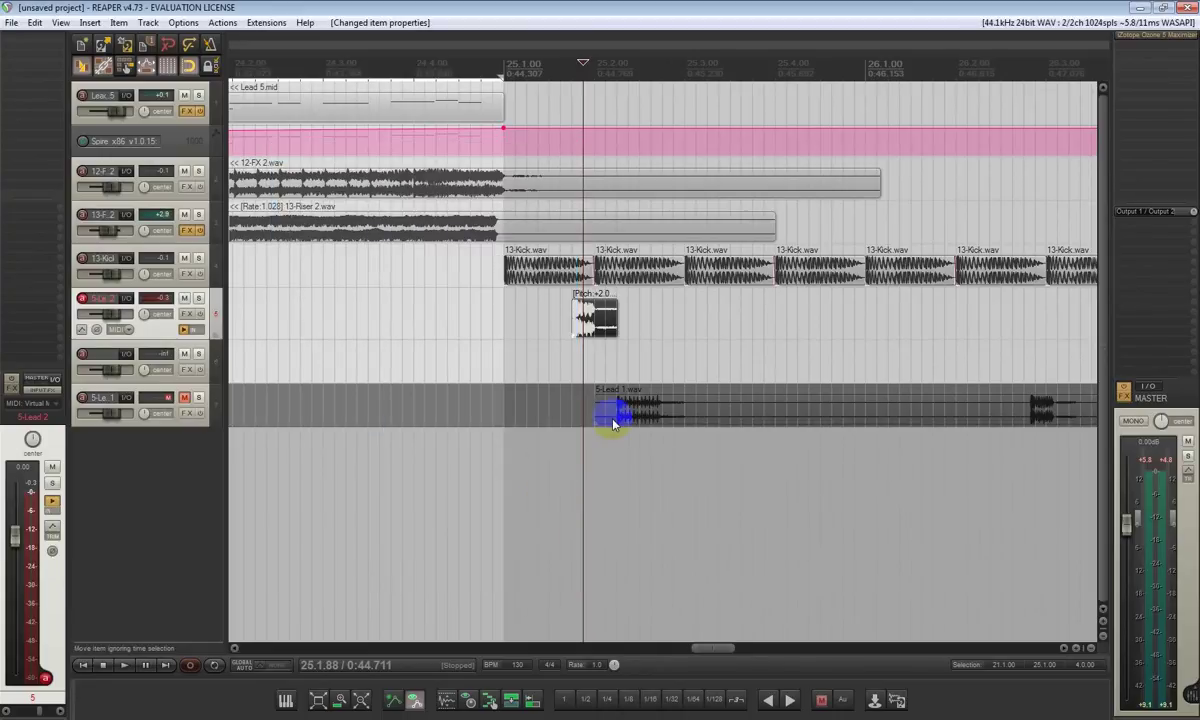
# Check the sample's key in the kit folder list and set the 5-Lead 2.wav hit's pitch to -2 semitones.
pyautogui.hotkey('ctrl', 'alt', 'x')
pyautogui.click(725, 231)
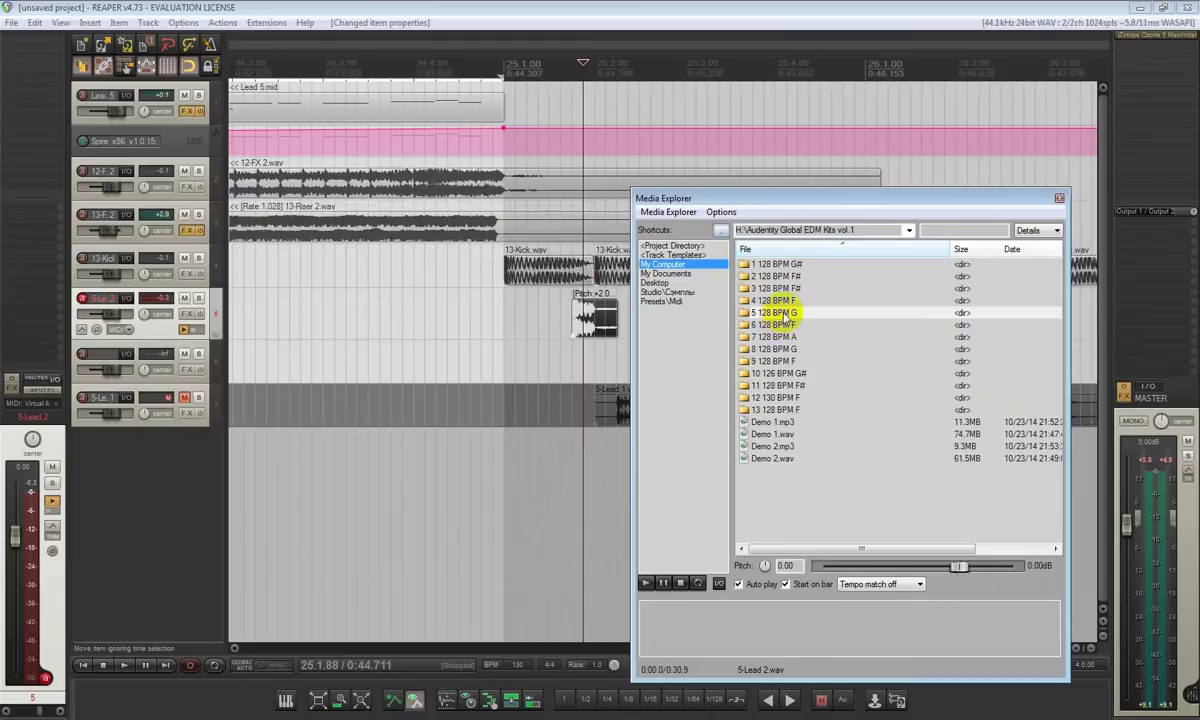
pyautogui.click(1059, 202)
pyautogui.doubleClick(596, 320)
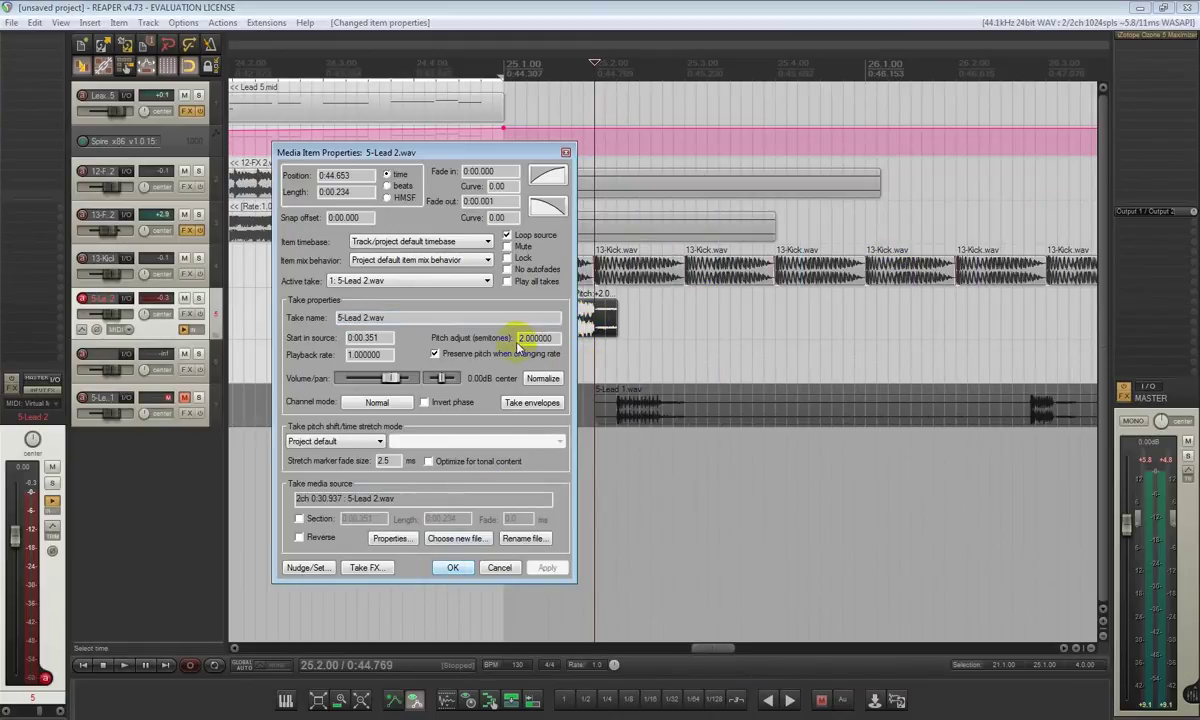
pyautogui.press('Escape')
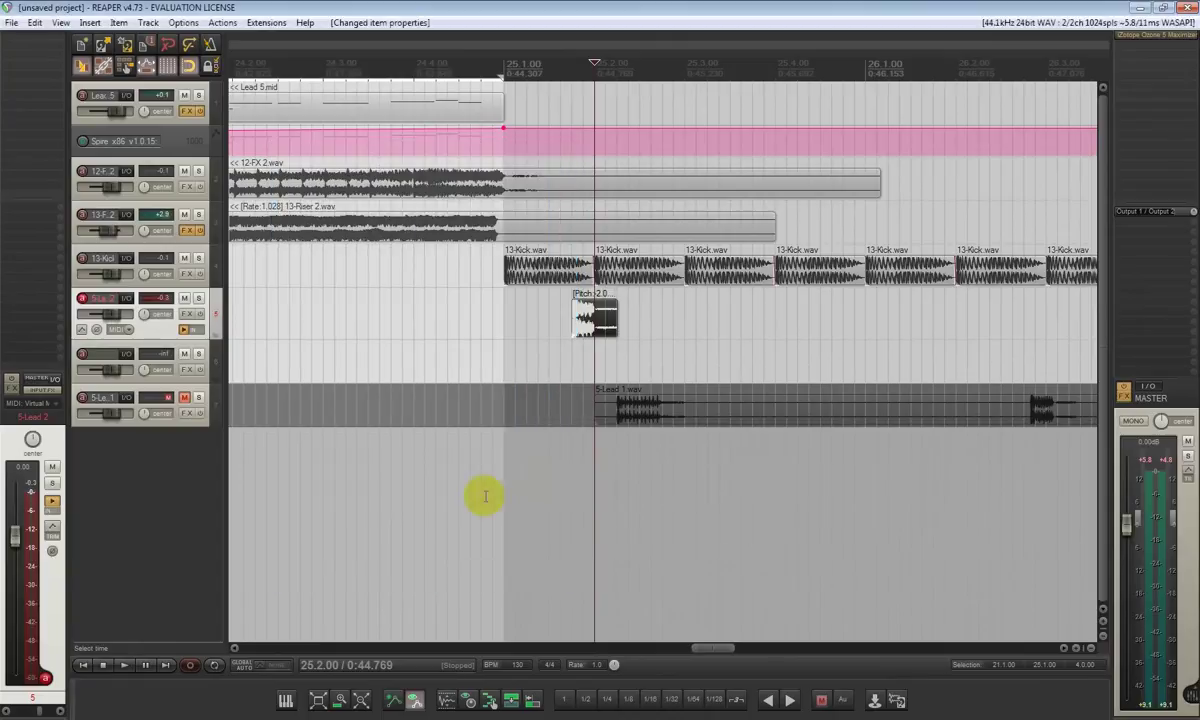
# Trim the end of the 5-Lead 2.wav hit back to 25.2.00 and replay it with the kick.
pyautogui.click(506, 315)
pyautogui.press('space')
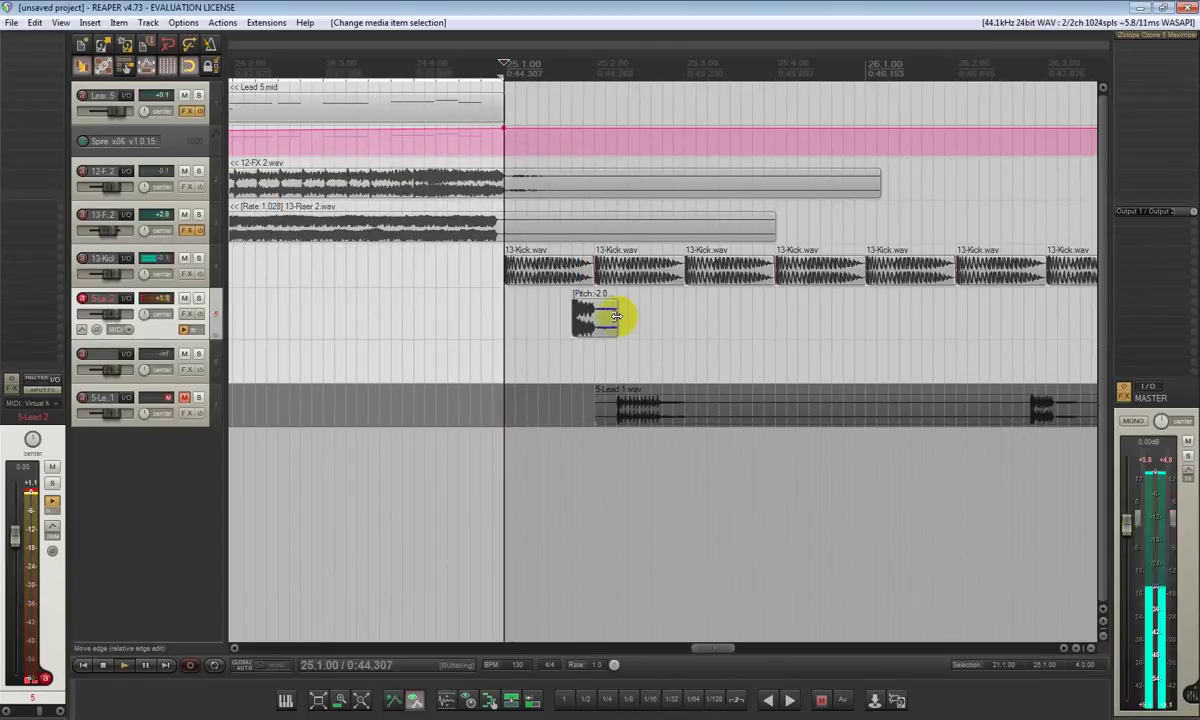
pyautogui.moveTo(615, 315); pyautogui.dragTo(593, 322)
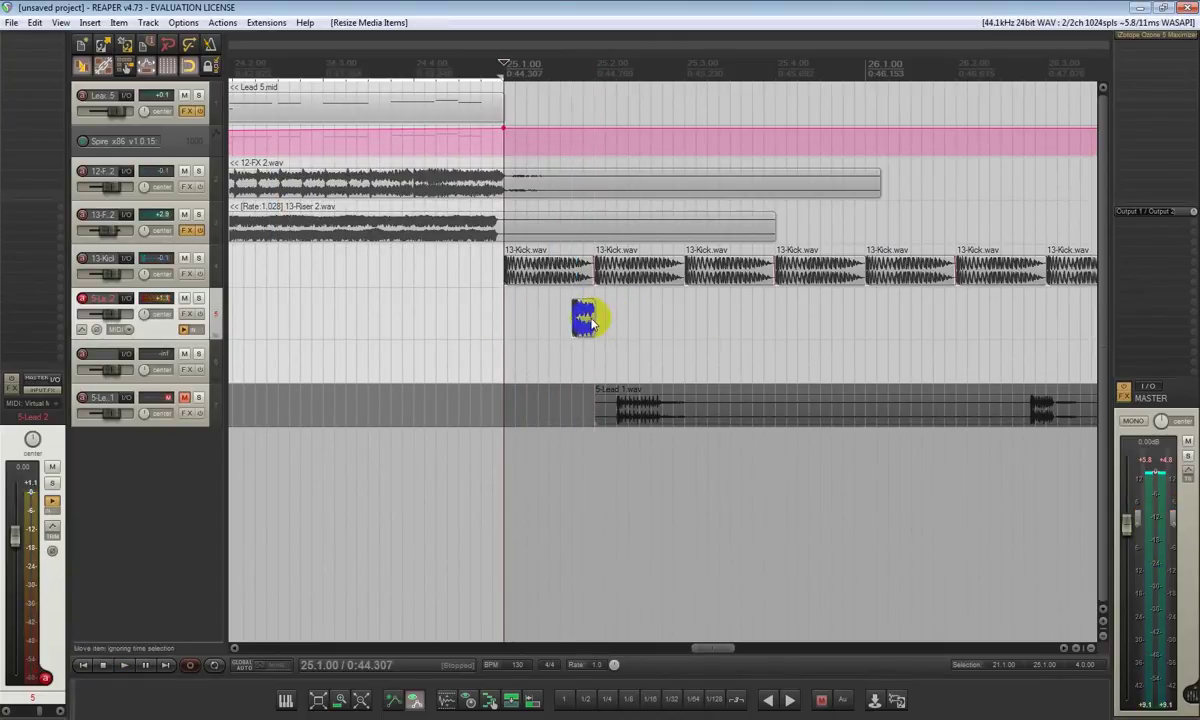
pyautogui.click(493, 309)
pyautogui.press('space')
pyautogui.press('space')
# Copy the trimmed lead hit to 25.2.75, 25.3.25 and 25.3.75 on the same track.
pyautogui.scroll(6, 590, 315)
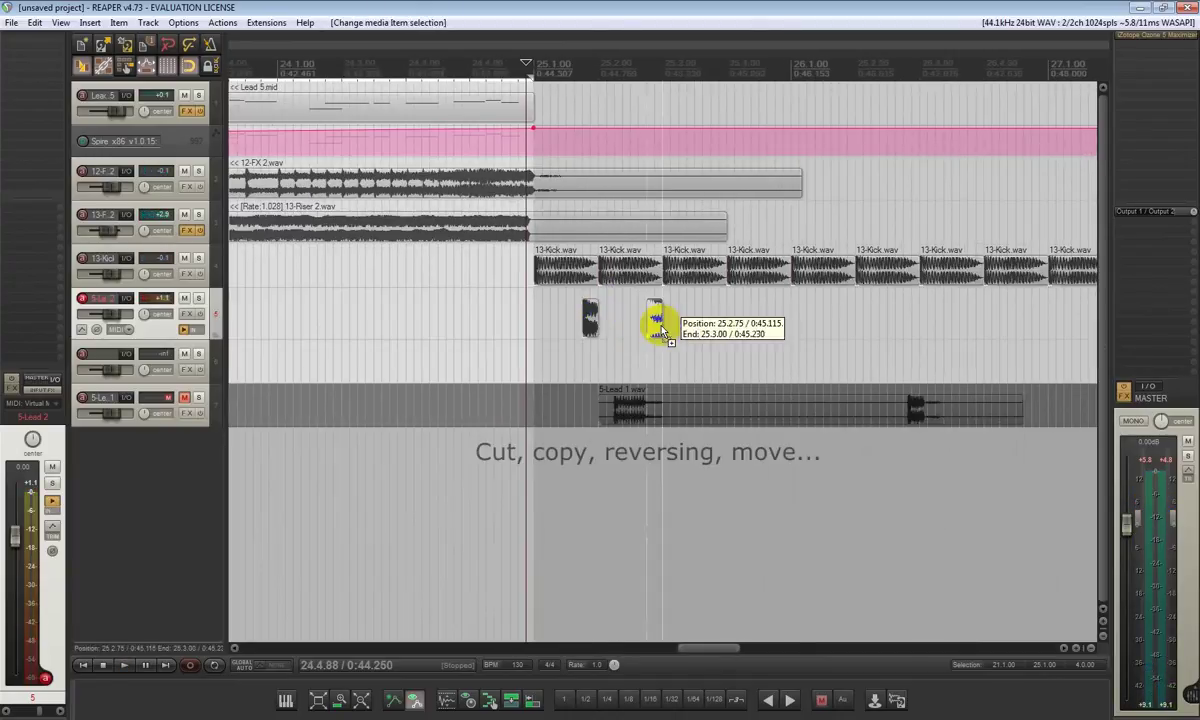
pyautogui.moveTo(656, 324); pyautogui.dragTo(688, 330)
pyautogui.press('space')
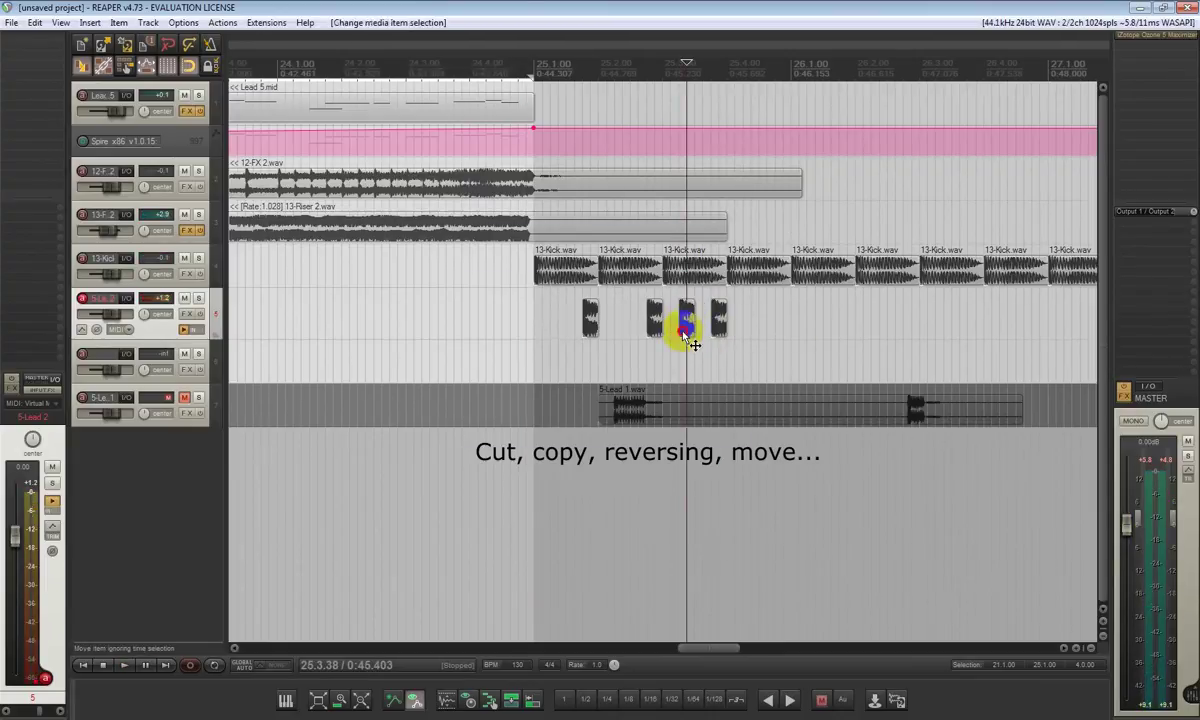
# Remove the pitch shift from the lead hit at 25.3.25 and replay the pattern from bar 25.
pyautogui.doubleClick(685, 325)
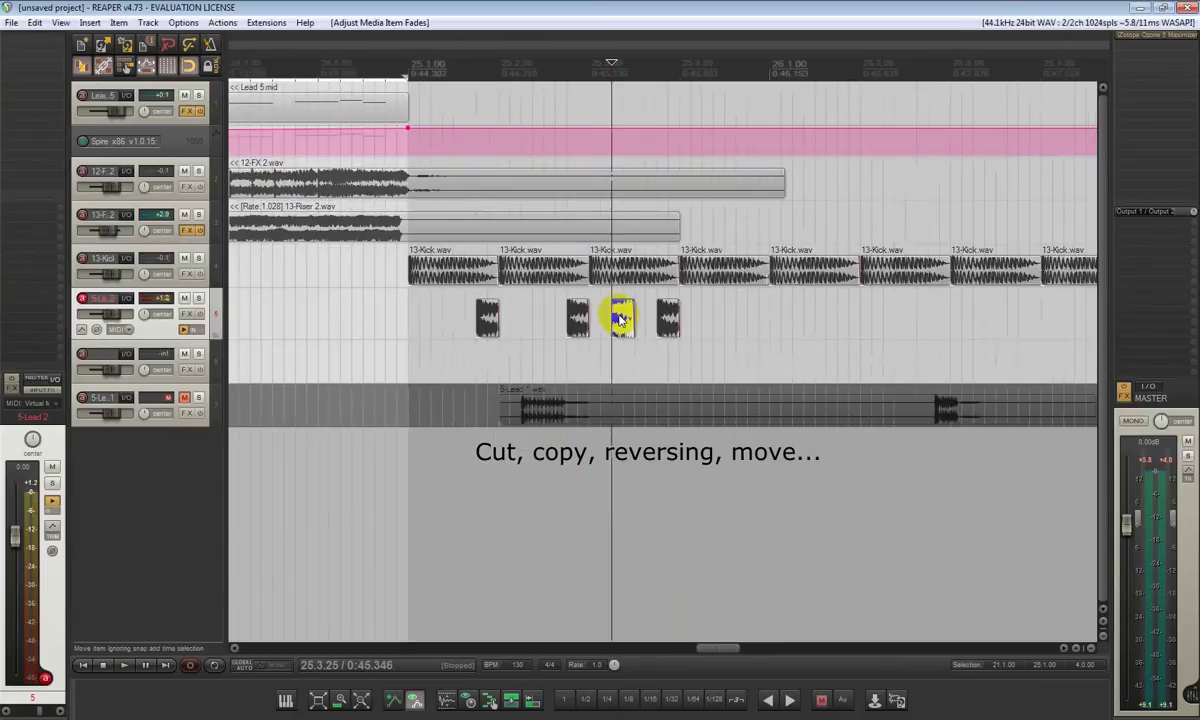
pyautogui.click(395, 333)
pyautogui.press('space')
pyautogui.moveTo(620, 319)
pyautogui.mouseDown()
pyautogui.moveTo(643, 325)
pyautogui.moveTo(619, 321)
pyautogui.mouseUp()
pyautogui.press('space')
pyautogui.press('space')
# Fill the gap between the lead hits at 25.3.25 and 25.3.75 with shortened copies and replay the pattern.
pyautogui.scroll(2, 642, 321)
pyautogui.moveTo(691, 322); pyautogui.dragTo(662, 328)
pyautogui.hotkey('ctrl', 'z')
pyautogui.moveTo(662, 328); pyautogui.dragTo(715, 329)
pyautogui.scroll(-3, 661, 329)
pyautogui.click(485, 328)
pyautogui.scroll(5, 595, 350)
pyautogui.scroll(-6, 590, 348)
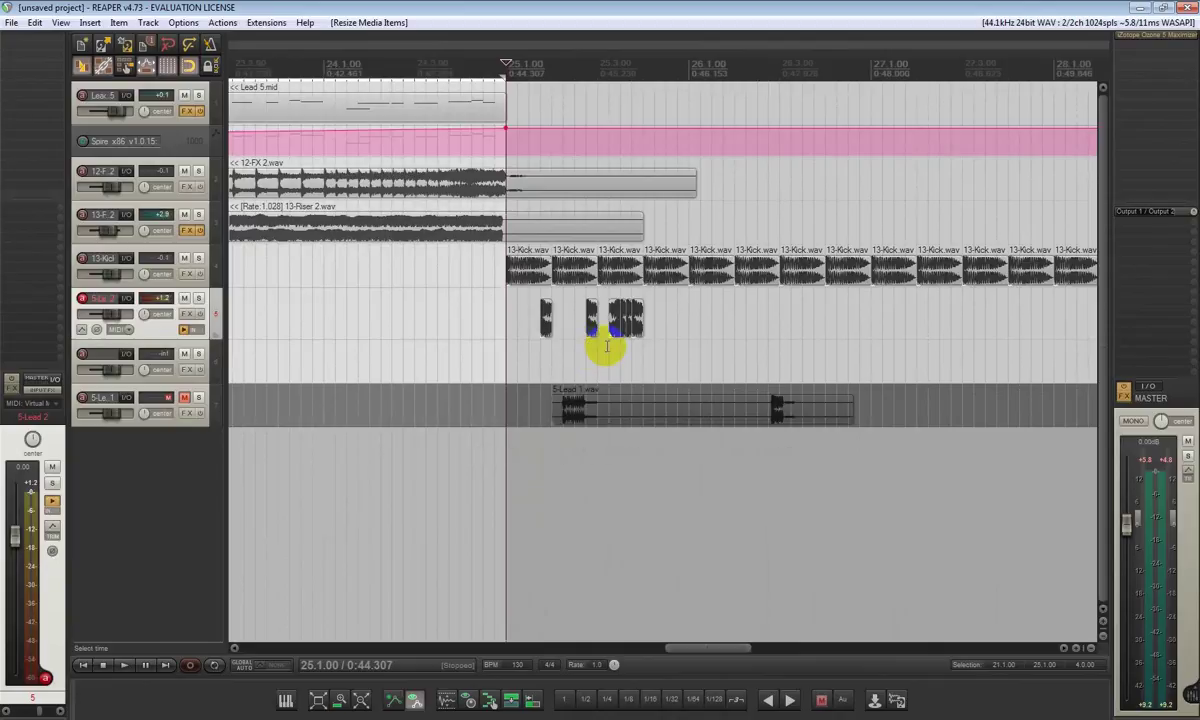
pyautogui.press('space')
pyautogui.press('space')
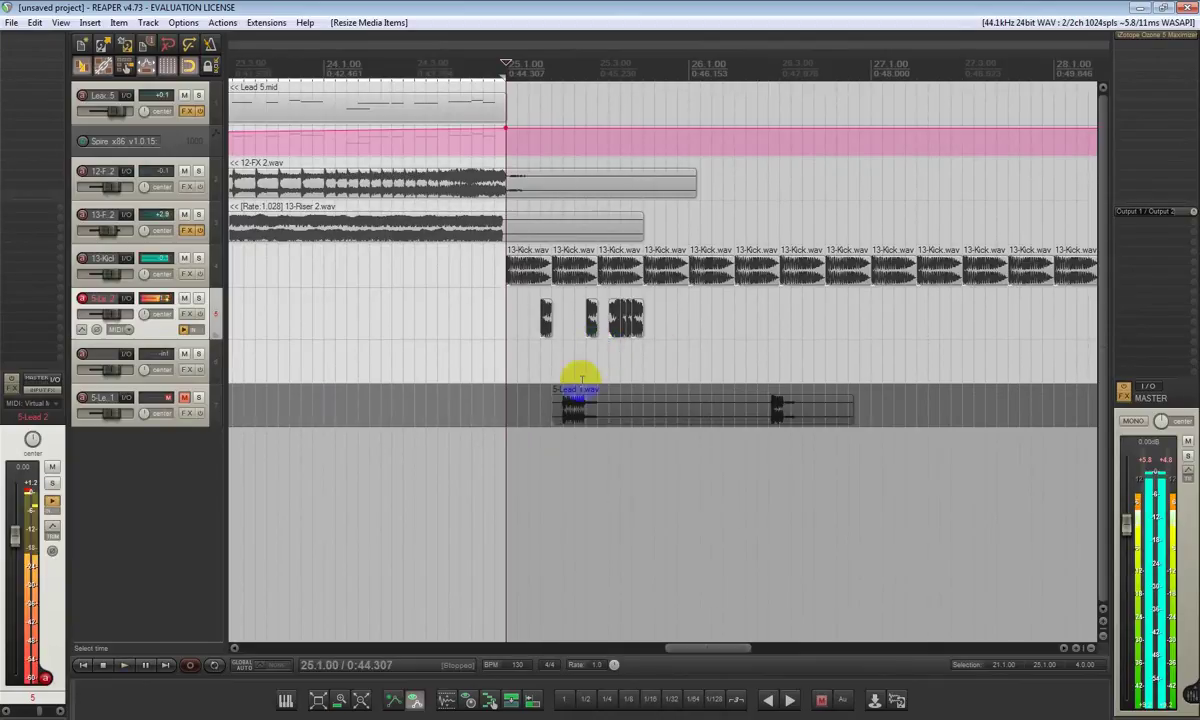
# Unmute the 5-Lead 1 track, trim the silence before the sample's first hit at 25.2.25 and adjust its fade-in.
pyautogui.doubleClick(582, 408)
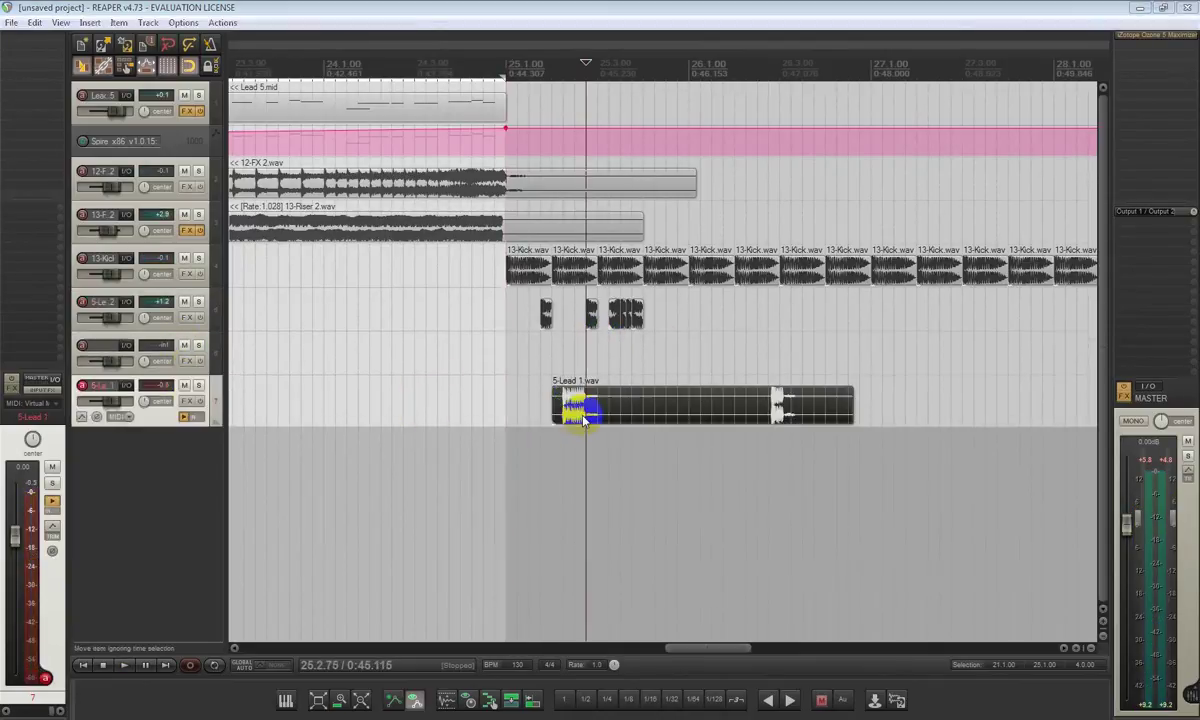
pyautogui.press('Escape')
pyautogui.scroll(10, 632, 437)
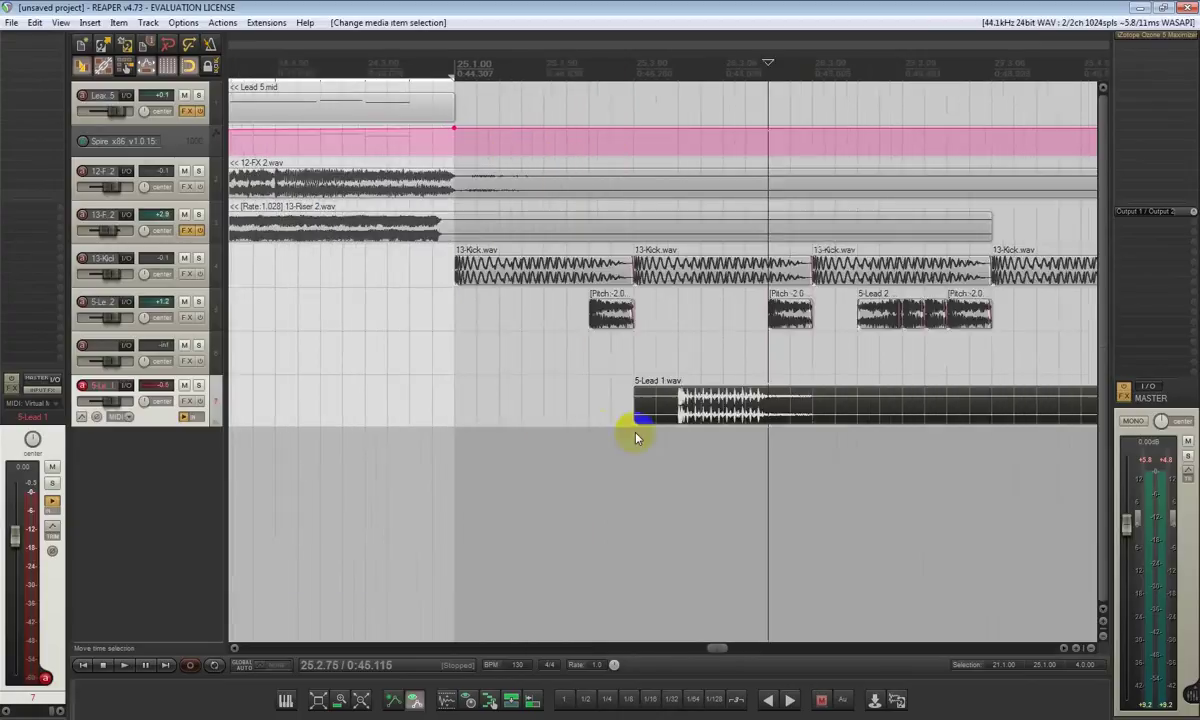
pyautogui.scroll(8, 716, 417)
pyautogui.click(570, 412)
pyautogui.press('s')
pyautogui.click(547, 411)
pyautogui.press('Delete')
pyautogui.moveTo(572, 410)
pyautogui.mouseDown()
pyautogui.moveTo(585, 411)
pyautogui.moveTo(590, 388)
pyautogui.moveTo(576, 399)
pyautogui.mouseUp()
# Split the 5-Lead 1 sample after its first hit and delete the remainder.
pyautogui.scroll(-10, 581, 402)
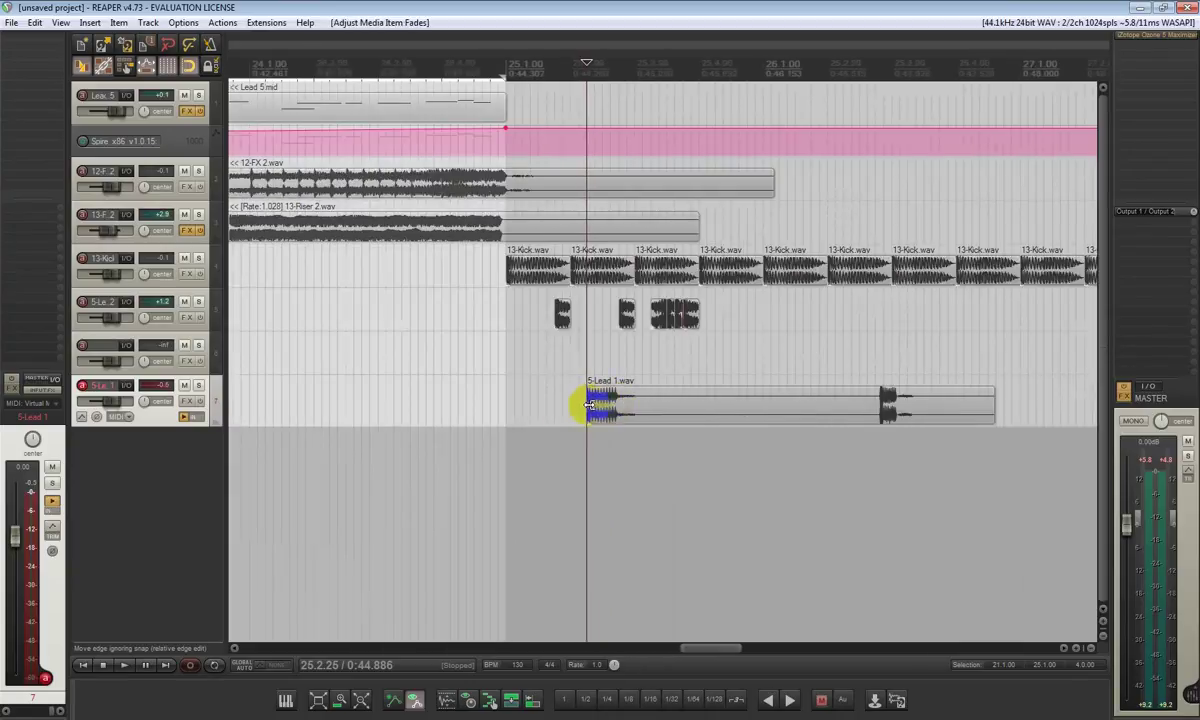
pyautogui.click(641, 410)
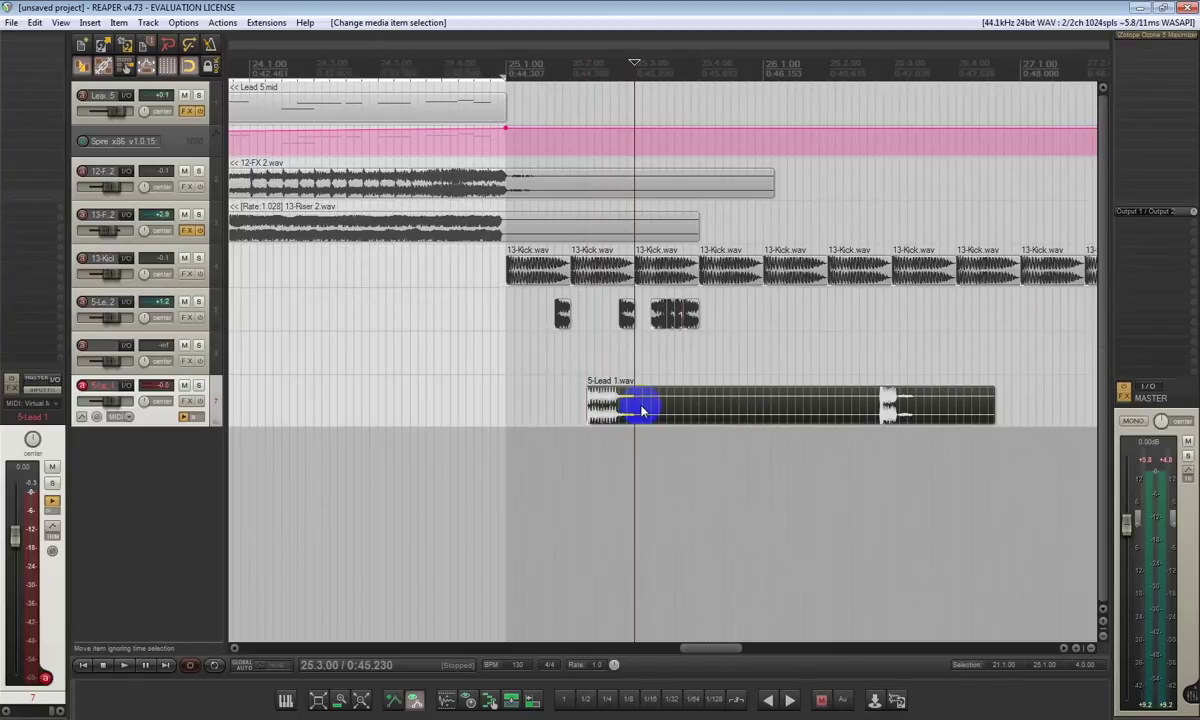
pyautogui.press('Delete')
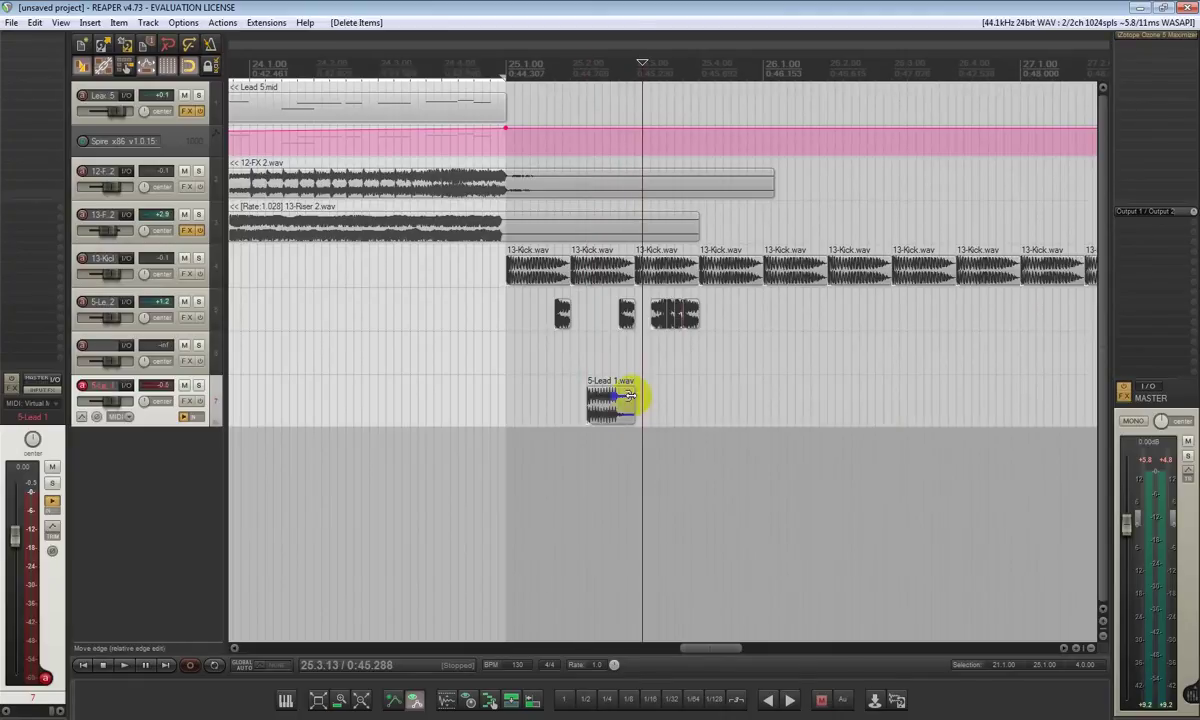
# Move the trimmed 5-Lead 1 hit to 25.4.25 on the empty track 6 and replay from bar 25.
pyautogui.moveTo(595, 402); pyautogui.dragTo(713, 360)
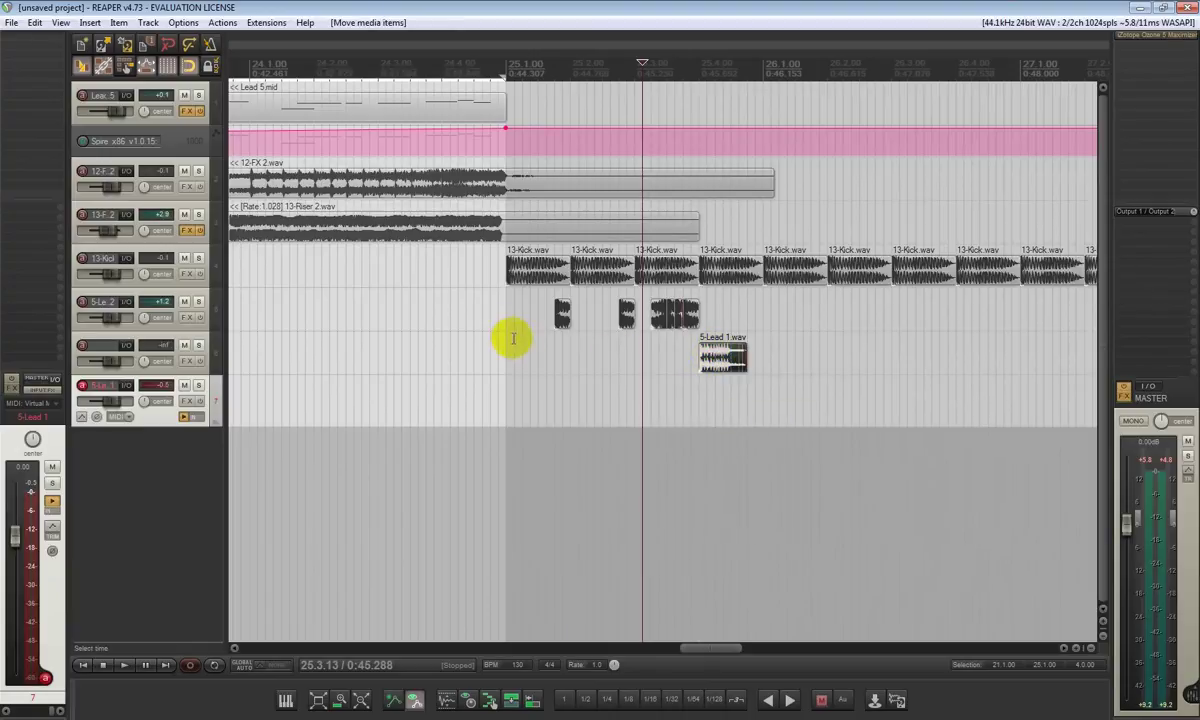
pyautogui.click(513, 340)
pyautogui.click(722, 362)
pyautogui.moveTo(732, 376); pyautogui.dragTo(740, 370)
pyautogui.press('space')
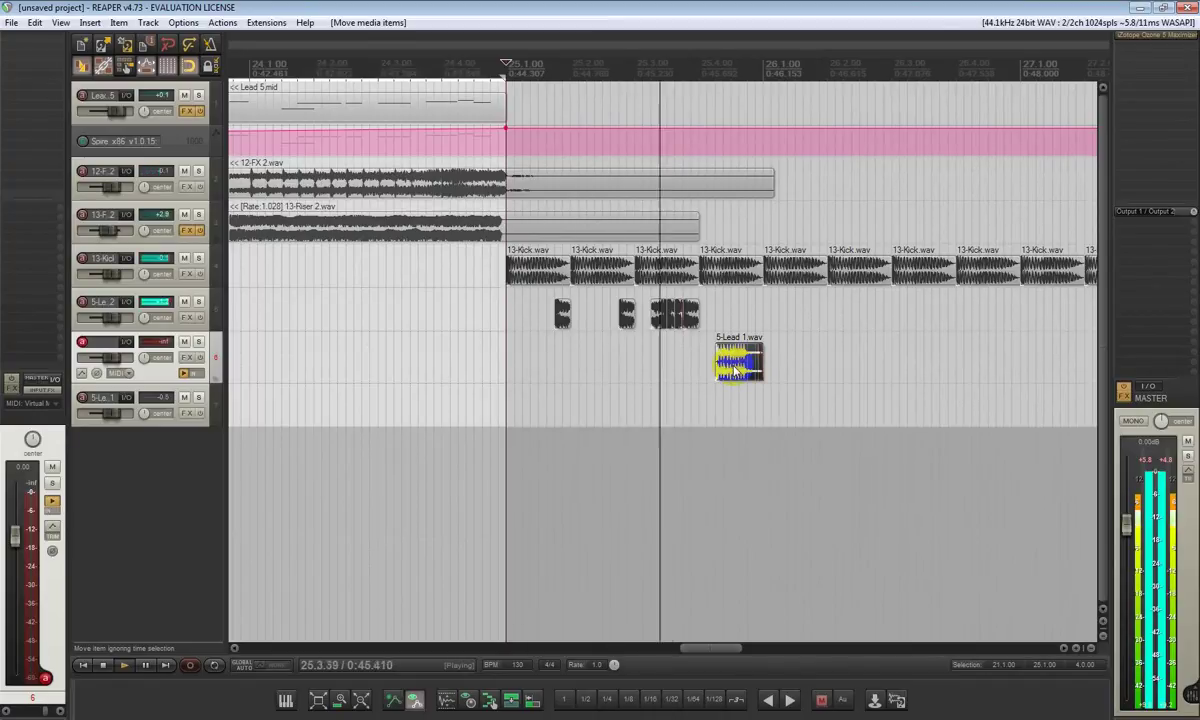
# Set the pitch of the 5-Lead 1 hit to -2 semitones and replay the pattern from bar 25.
pyautogui.doubleClick(737, 370)
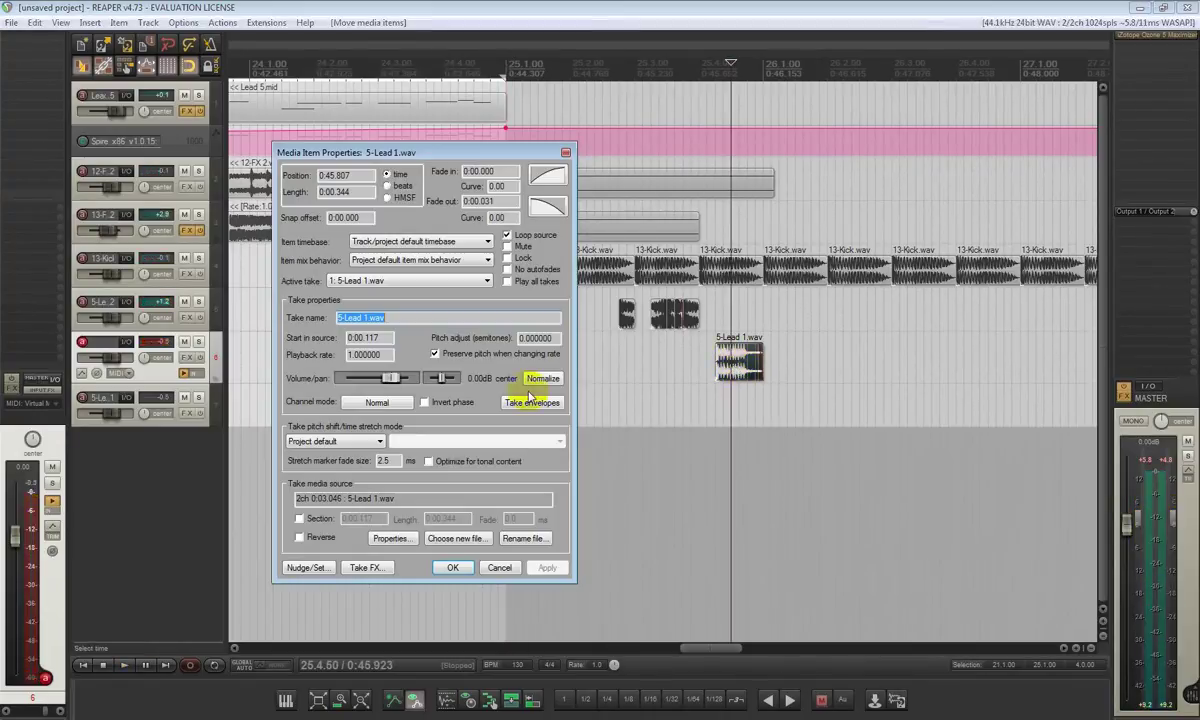
pyautogui.write('-2')
pyautogui.press('Tab')
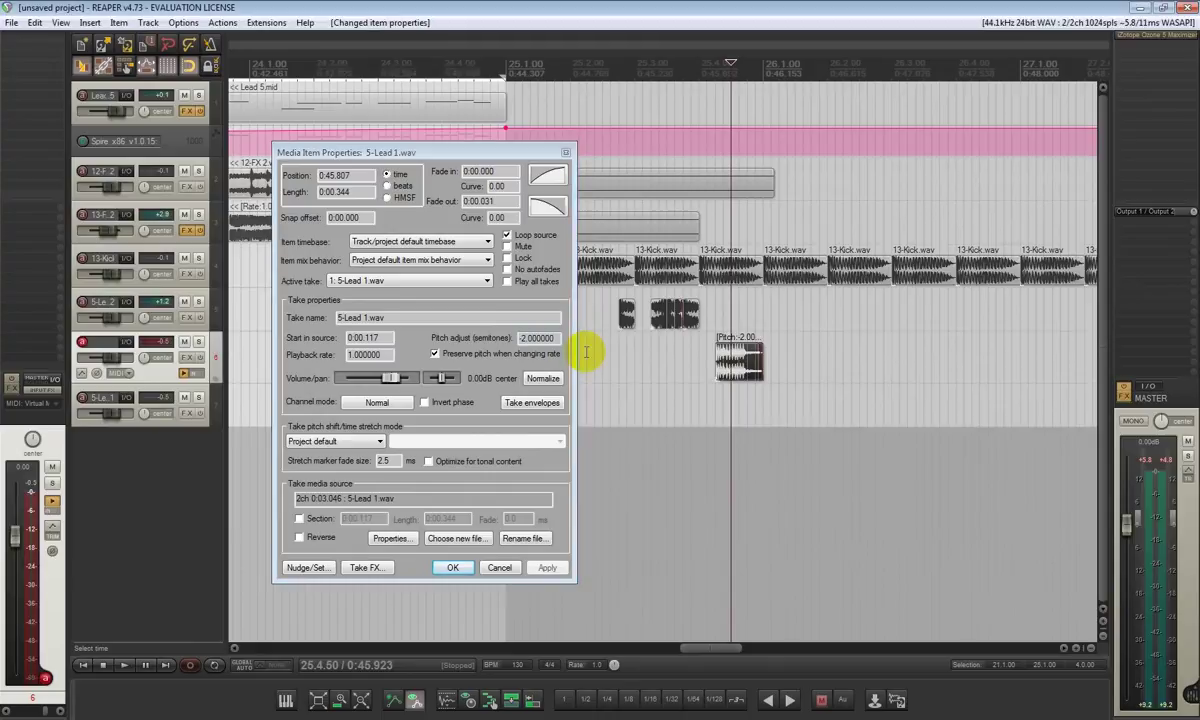
pyautogui.click(490, 570)
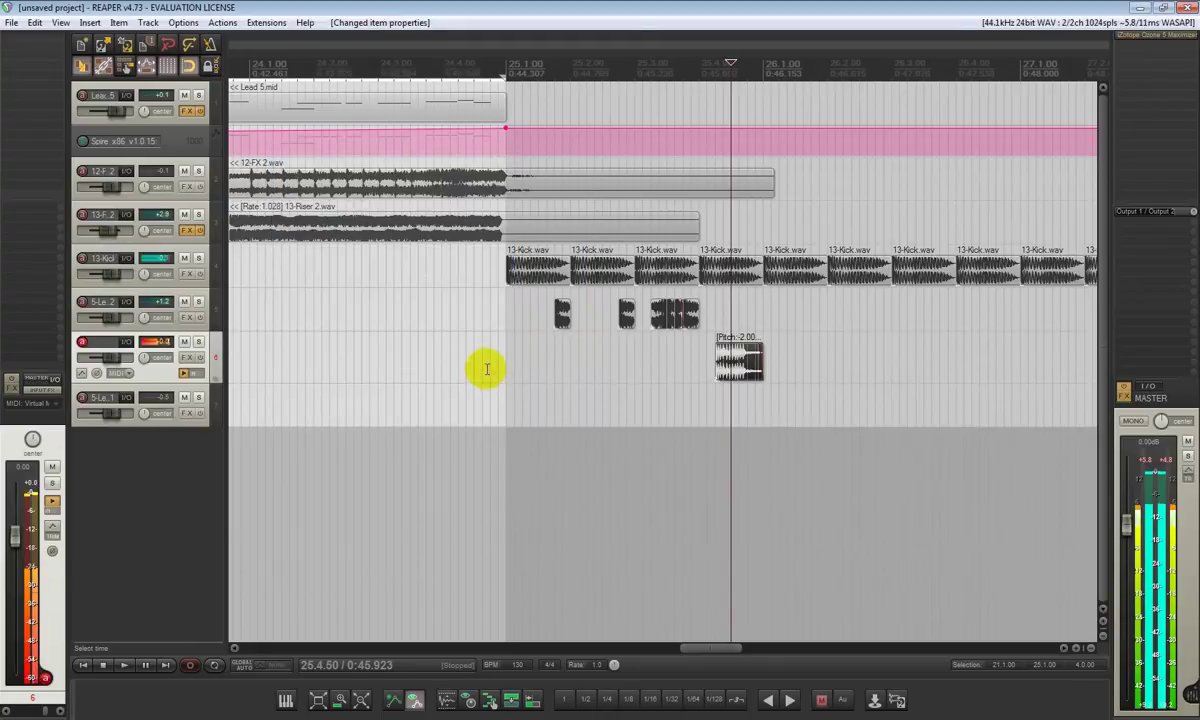
pyautogui.click(512, 352)
pyautogui.press('space')
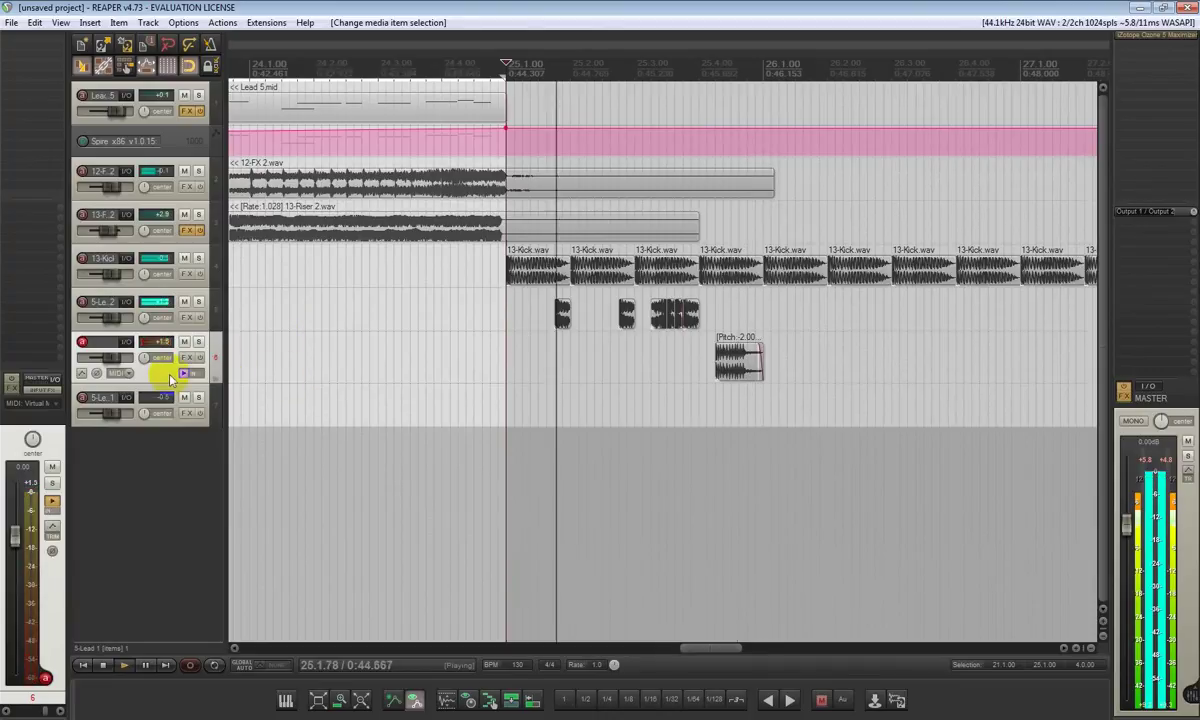
# Check the placement of the pitched 5-Lead 1 hit by replaying the pattern from bar 25.
pyautogui.press('space')
pyautogui.moveTo(760, 365); pyautogui.dragTo(731, 368)
pyautogui.press('space')
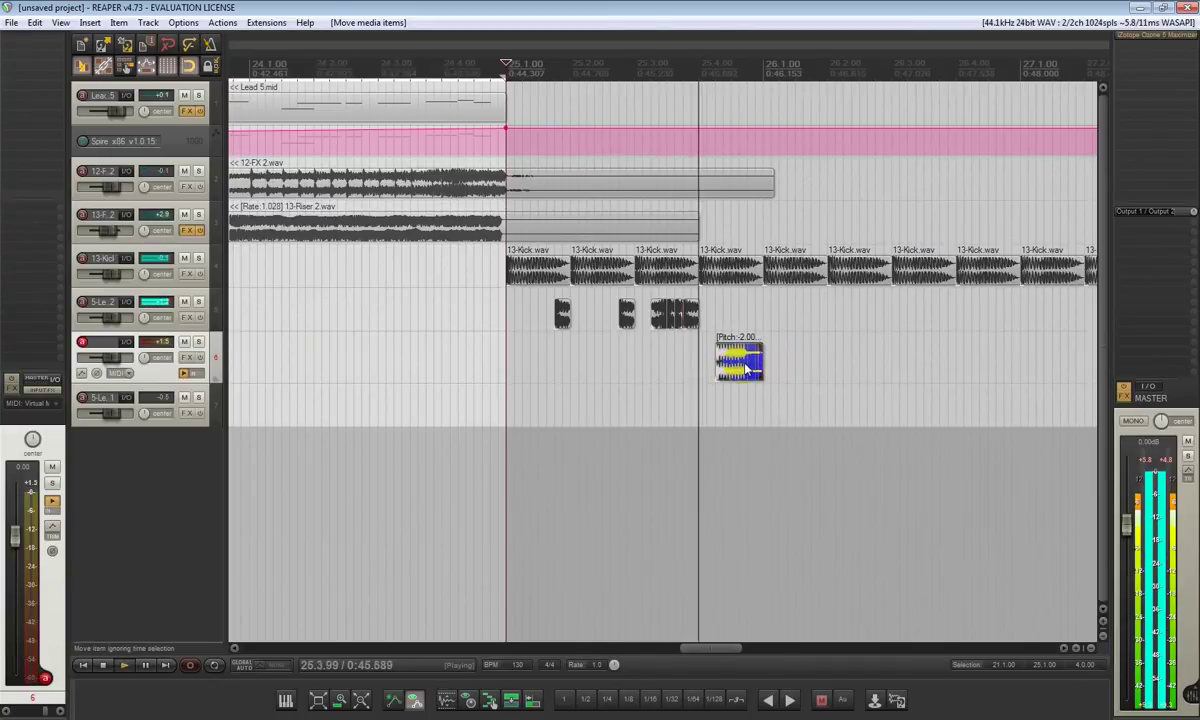
pyautogui.press('space')
pyautogui.click(691, 372)
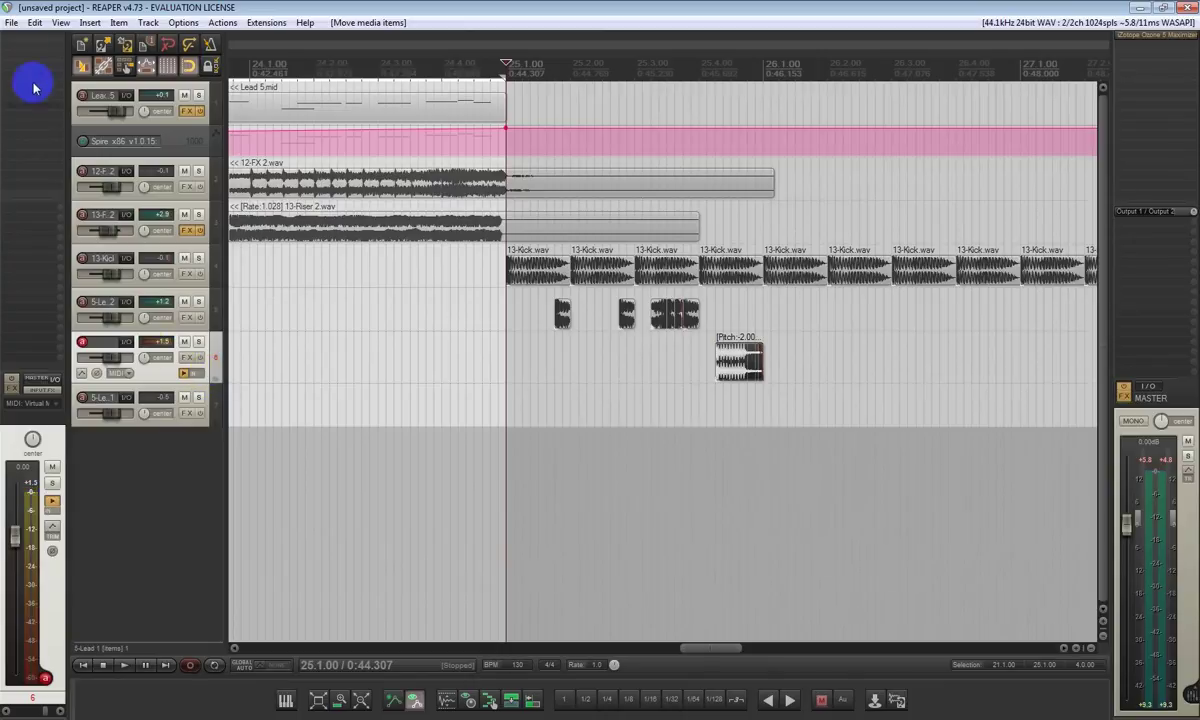
# Add the EQuilibrium equalizer from the favorite plugins to track 6.
pyautogui.click(27, 42)
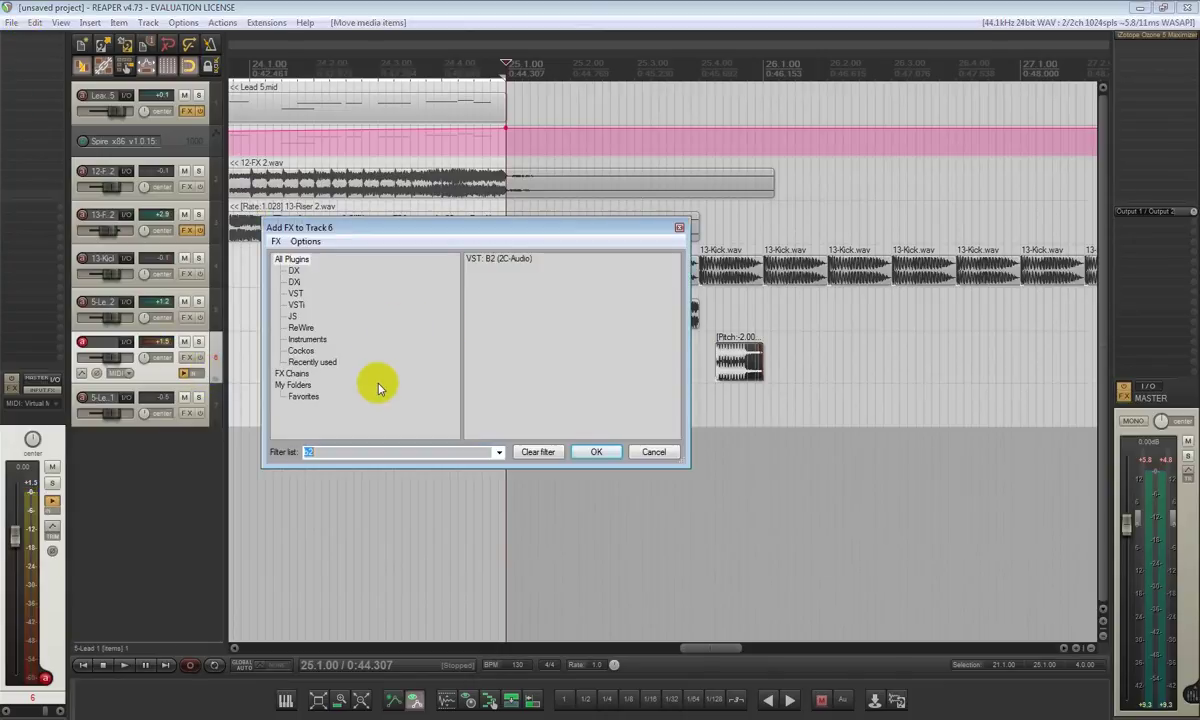
pyautogui.click(310, 396)
pyautogui.doubleClick(518, 260)
# Boost track 6 by about 4.15 dB around 2017 Hz in EQuilibrium, close it and replay from bar 25.
pyautogui.press('space')
pyautogui.moveTo(351, 225); pyautogui.dragTo(395, 202)
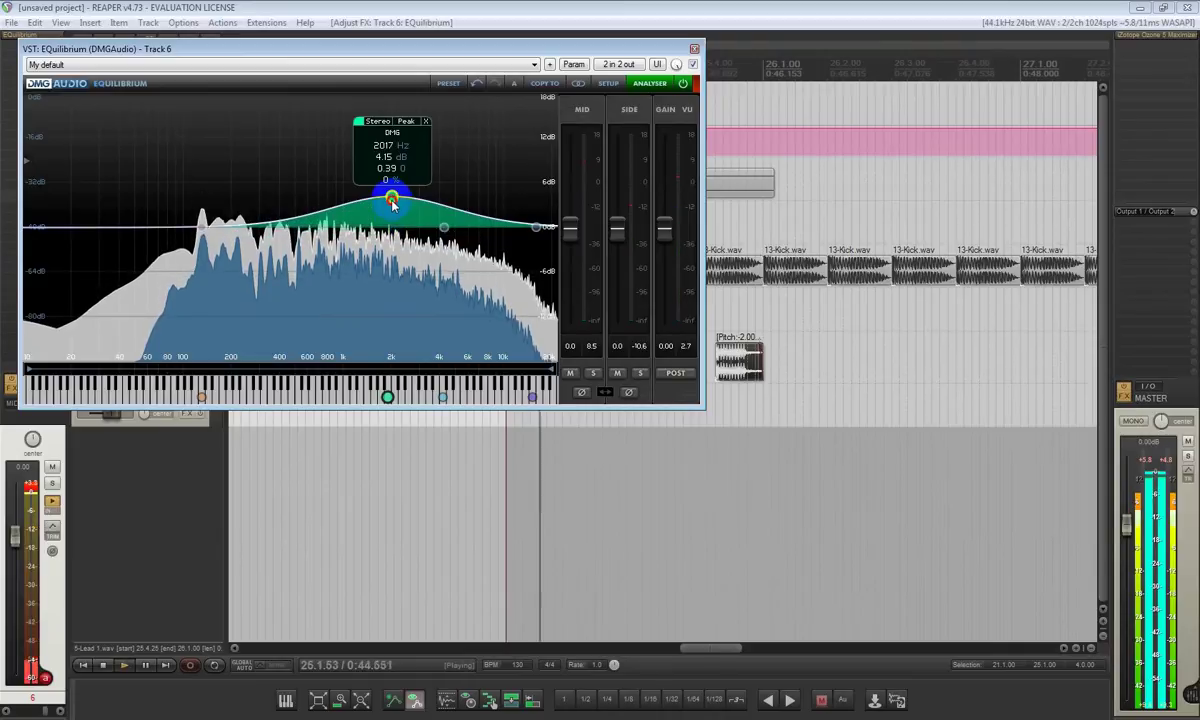
pyautogui.press('space')
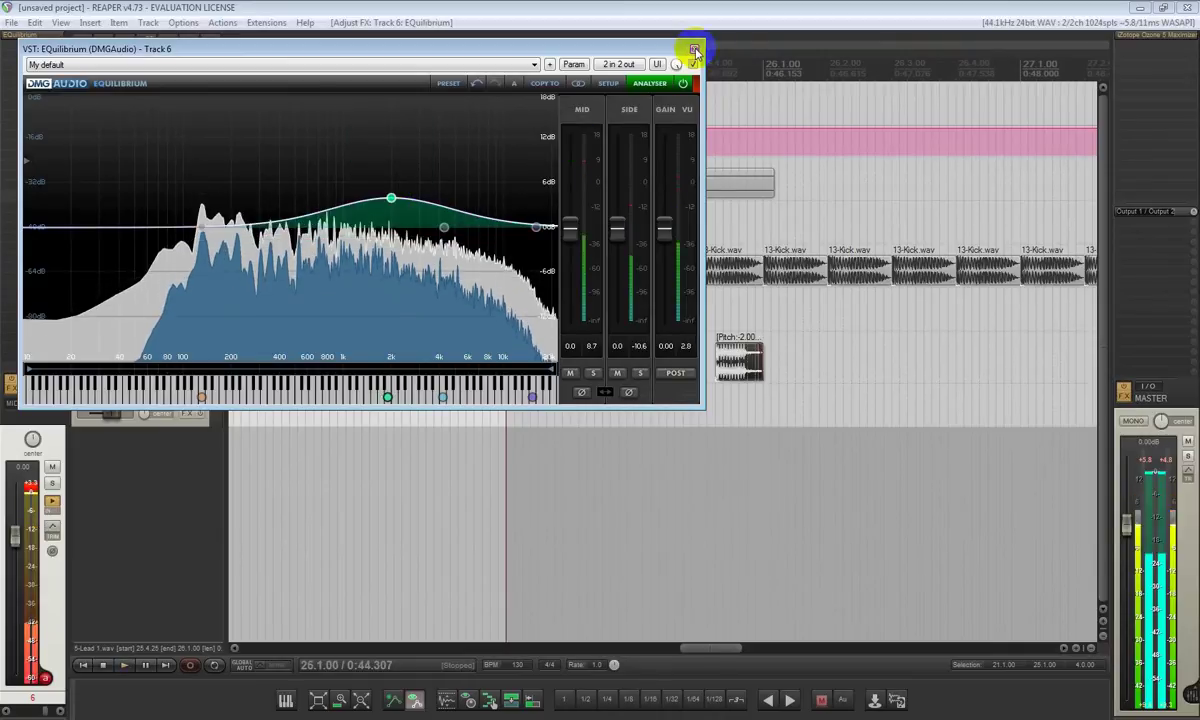
pyautogui.press('space')
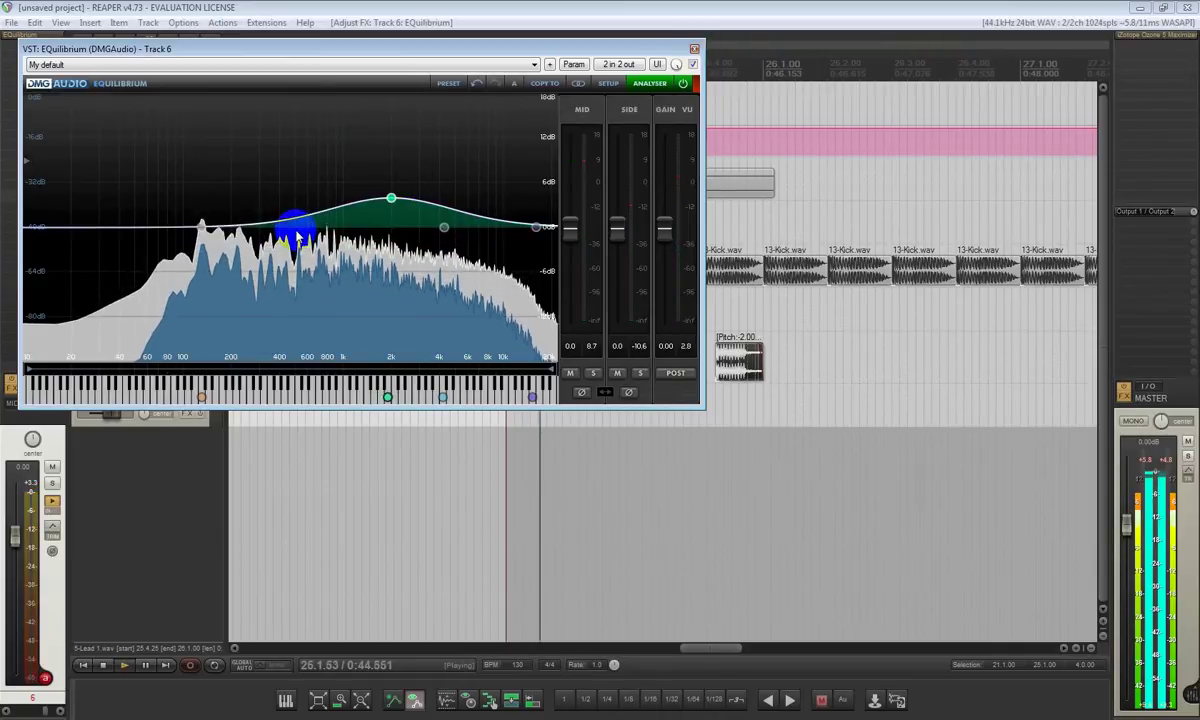
pyautogui.press('space')
pyautogui.click(693, 49)
pyautogui.press('space')
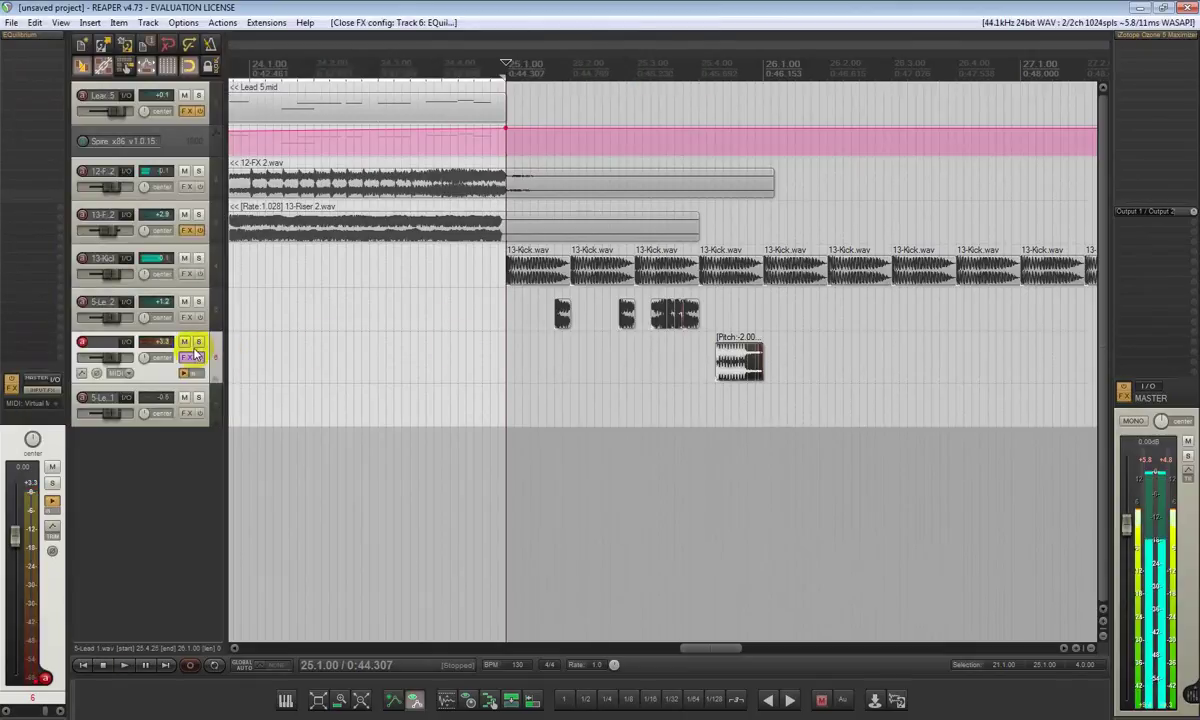
# Add the B2 reverb to the 5-Lead 2 track and move its window clear of the track controls.
pyautogui.moveTo(146, 325); pyautogui.dragTo(129, 276)
pyautogui.write('fb2')
pyautogui.doubleClick(492, 262)
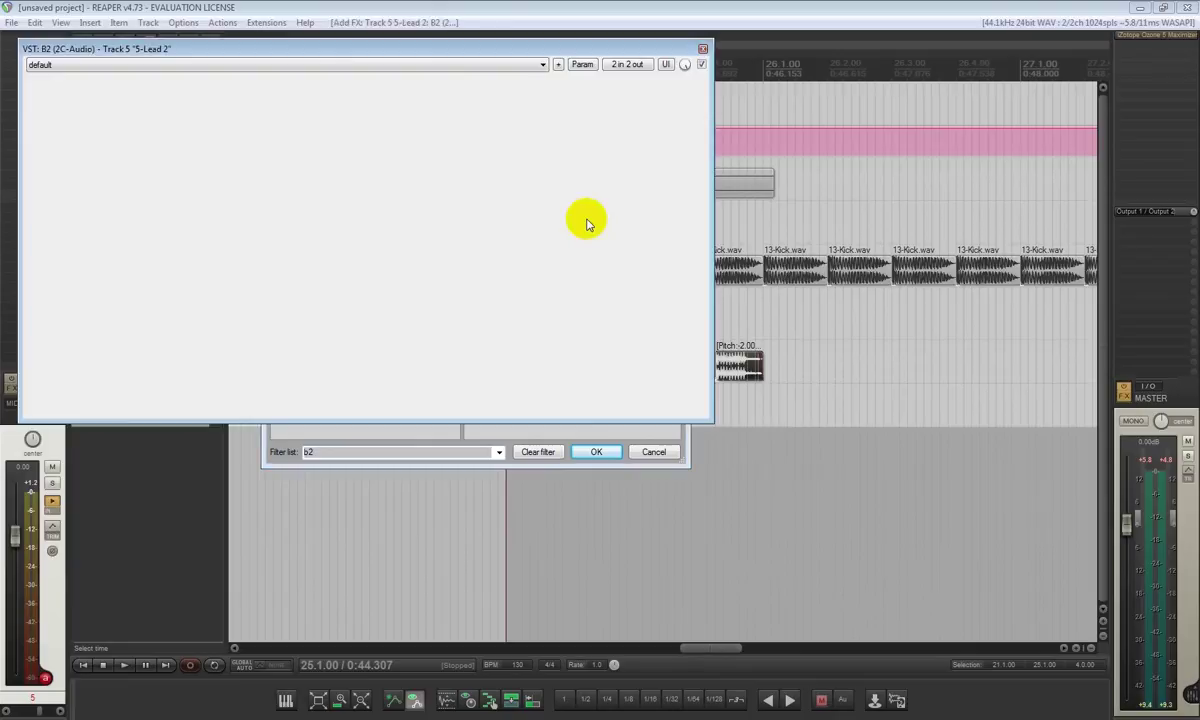
pyautogui.moveTo(576, 54); pyautogui.dragTo(873, 237)
# Set the B2 reverb's mix to 12.9, damp to 71.0 and time to 2.57 during playback.
pyautogui.press('space')
pyautogui.moveTo(352, 513); pyautogui.dragTo(352, 535)
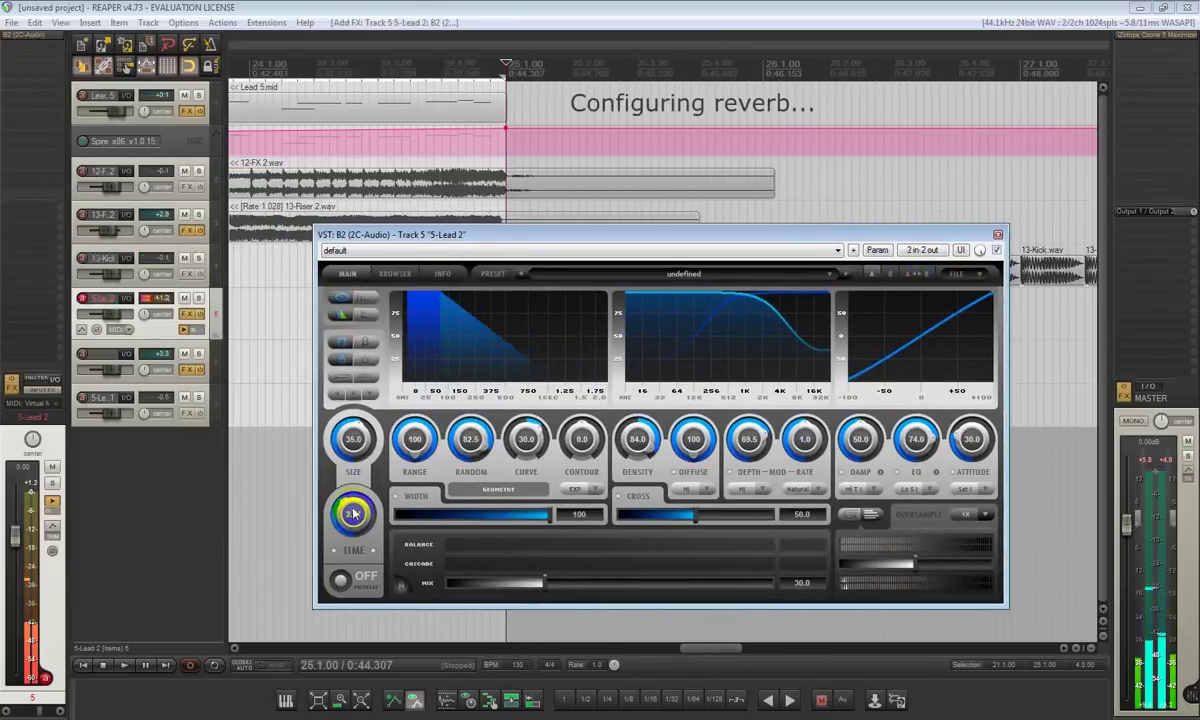
pyautogui.moveTo(544, 582); pyautogui.dragTo(488, 582)
pyautogui.moveTo(862, 439); pyautogui.dragTo(871, 446)
pyautogui.moveTo(350, 508)
pyautogui.mouseDown()
pyautogui.moveTo(353, 496)
pyautogui.moveTo(355, 510)
pyautogui.mouseUp()
pyautogui.press('space')
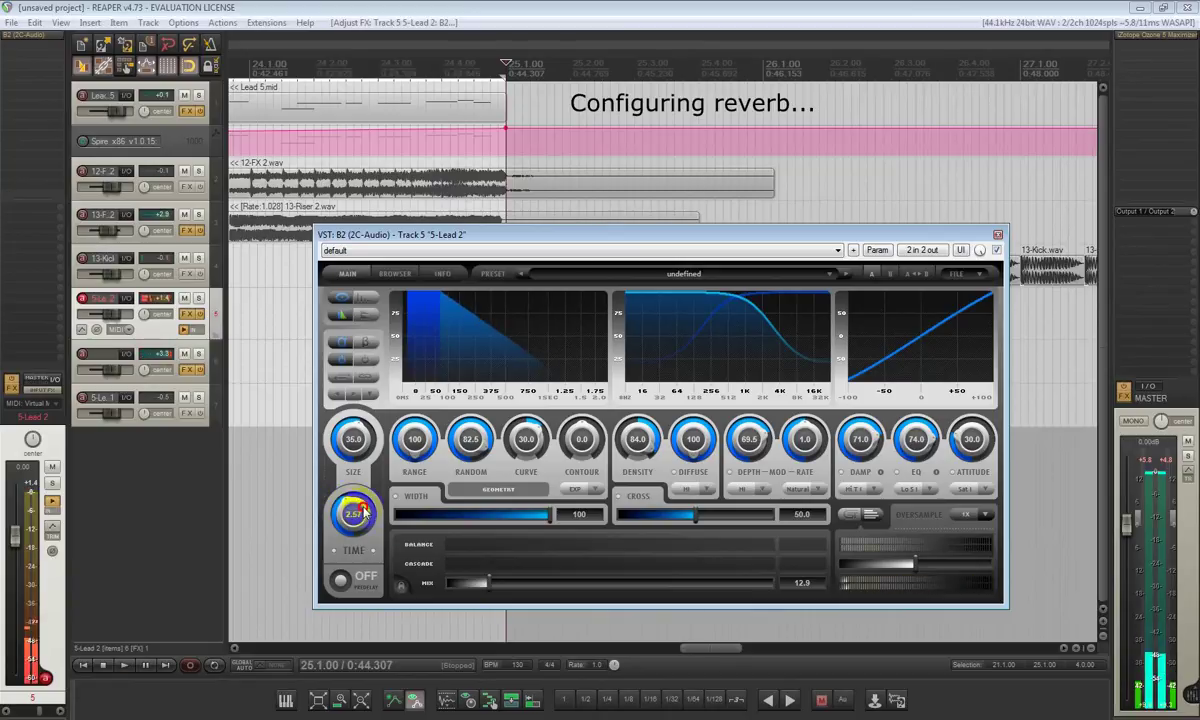
# Set the B2 reverb's predelay to 57.0, damp to 69.5 and mix to 17.8 while replaying the pattern.
pyautogui.moveTo(344, 580); pyautogui.dragTo(310, 530)
pyautogui.moveTo(860, 439); pyautogui.dragTo(860, 460)
pyautogui.moveTo(488, 582)
pyautogui.mouseDown()
pyautogui.moveTo(470, 584)
pyautogui.moveTo(504, 580)
pyautogui.mouseUp()
pyautogui.press('space')
pyautogui.moveTo(860, 440); pyautogui.dragTo(882, 432)
pyautogui.press('space')
pyautogui.moveTo(354, 510); pyautogui.dragTo(354, 517)
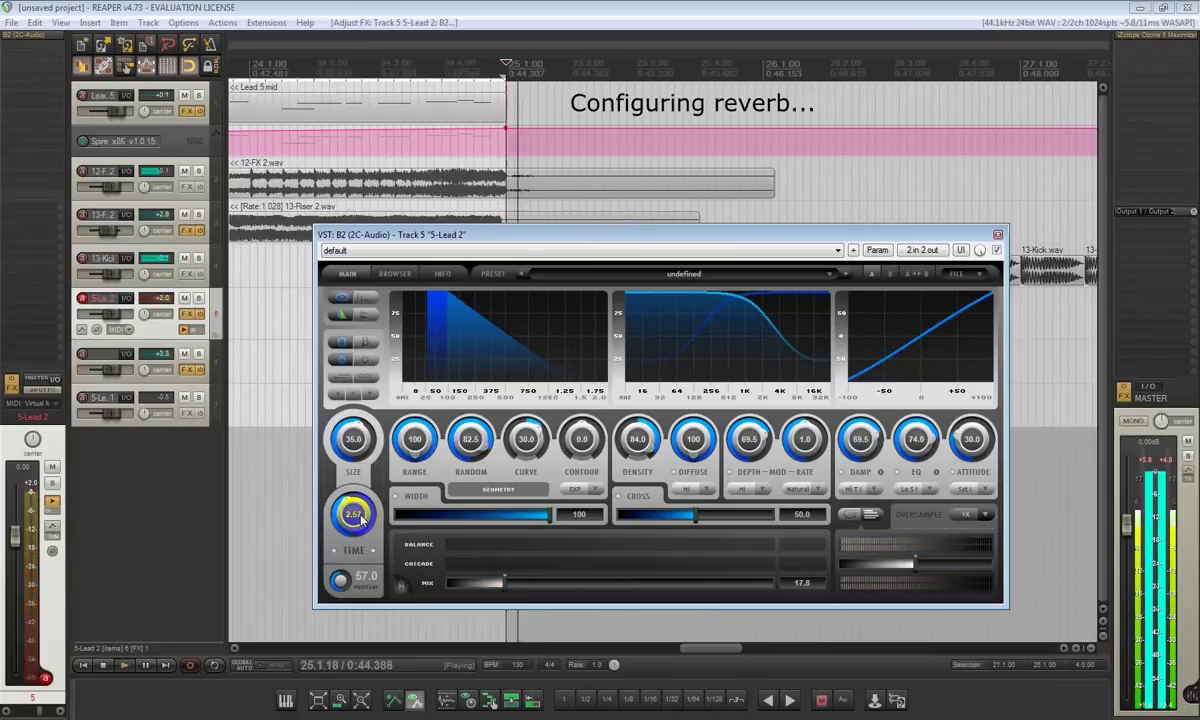
# Set the B2 reverb's EQ to 48.5 and mix to 13.4, replay the pattern and close the reverb.
pyautogui.moveTo(916, 437); pyautogui.dragTo(920, 448)
pyautogui.press('space')
pyautogui.press('space')
pyautogui.moveTo(504, 583); pyautogui.dragTo(490, 584)
pyautogui.press('space')
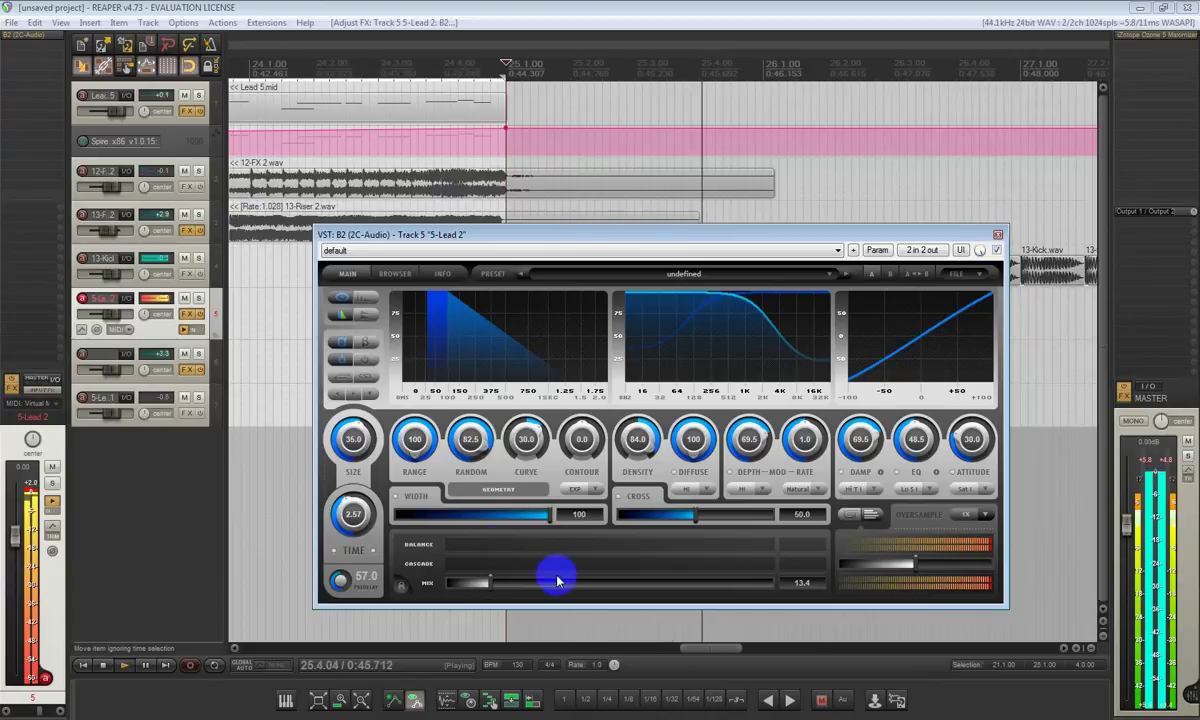
pyautogui.press('space')
pyautogui.click(998, 235)
# Add VolumeShaper3 to the 5-Lead 2 track and bend the opening of its Sidechain Full 1 curve to rise sooner.
pyautogui.doubleClick(37, 50)
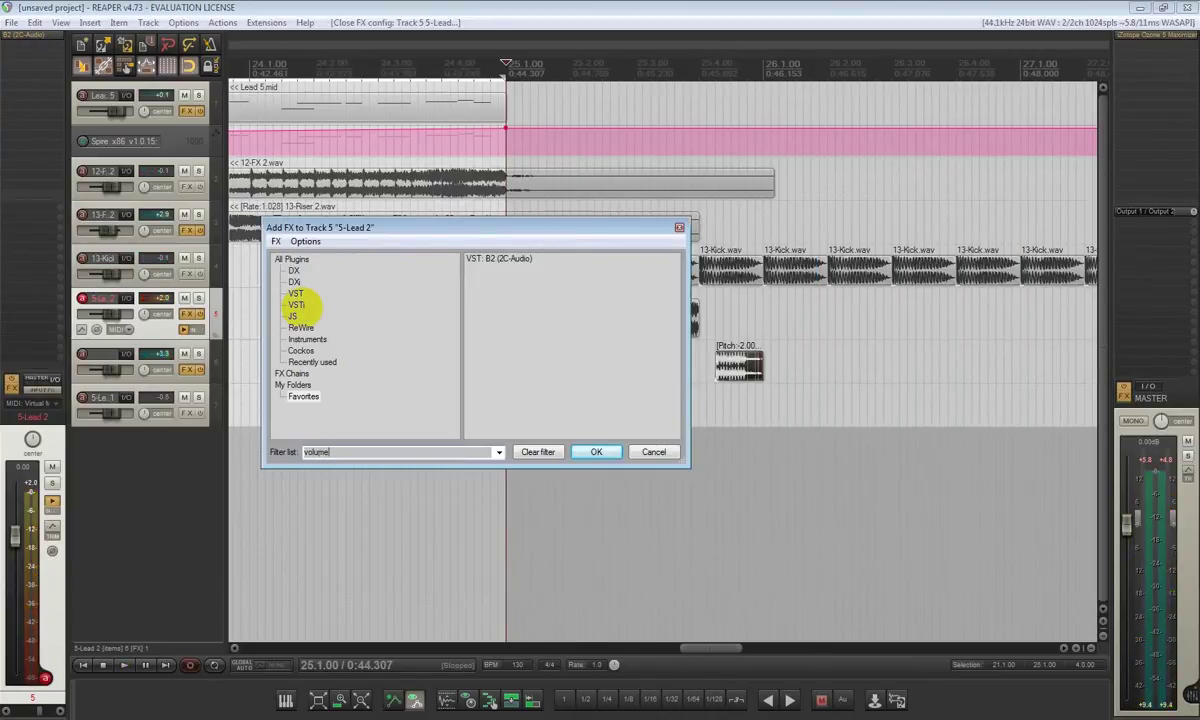
pyautogui.doubleClick(486, 259)
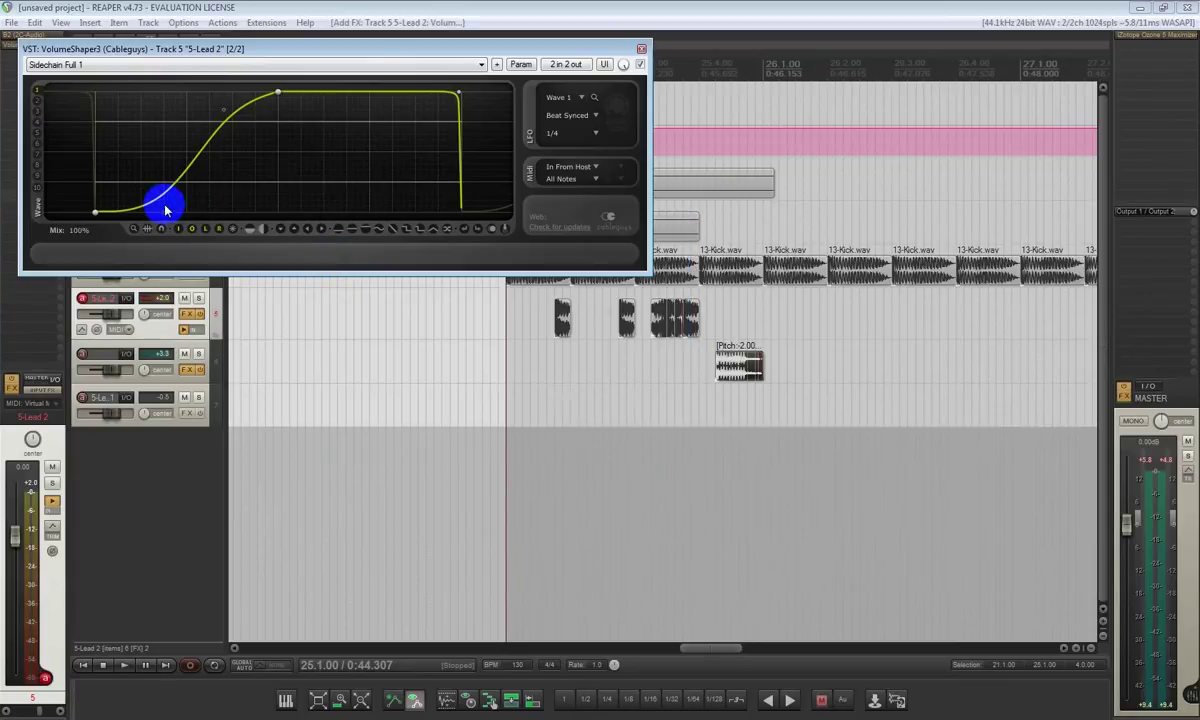
pyautogui.press('space')
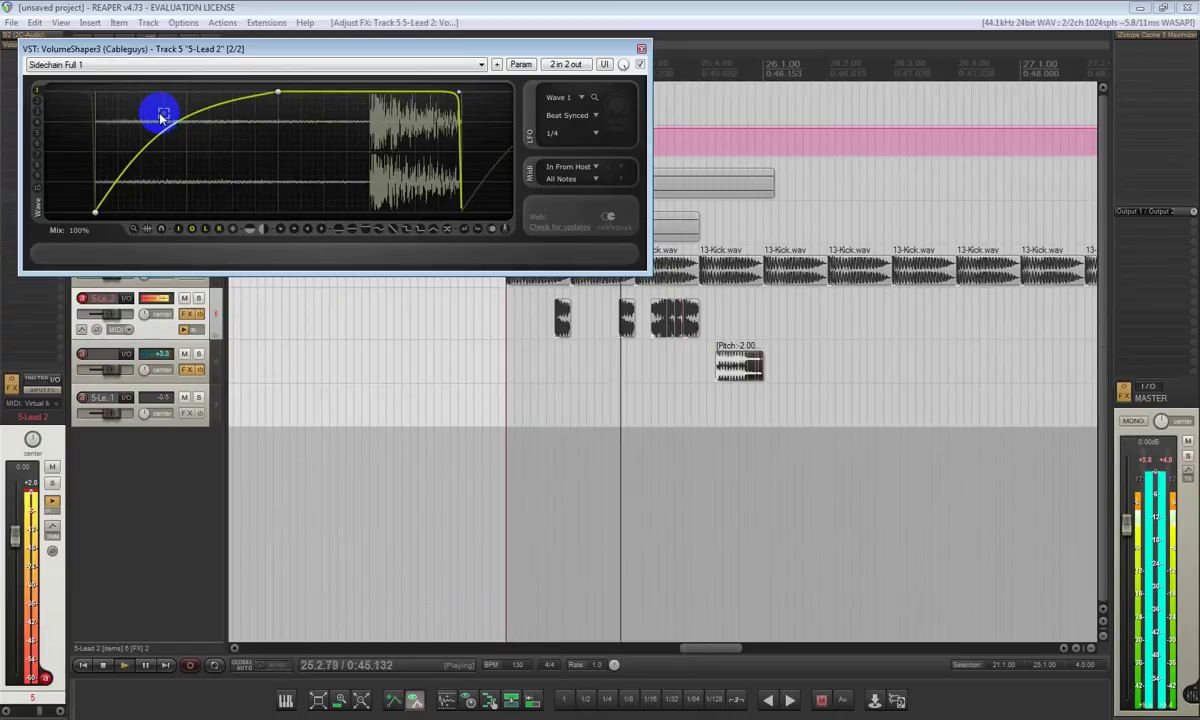
pyautogui.click(642, 49)
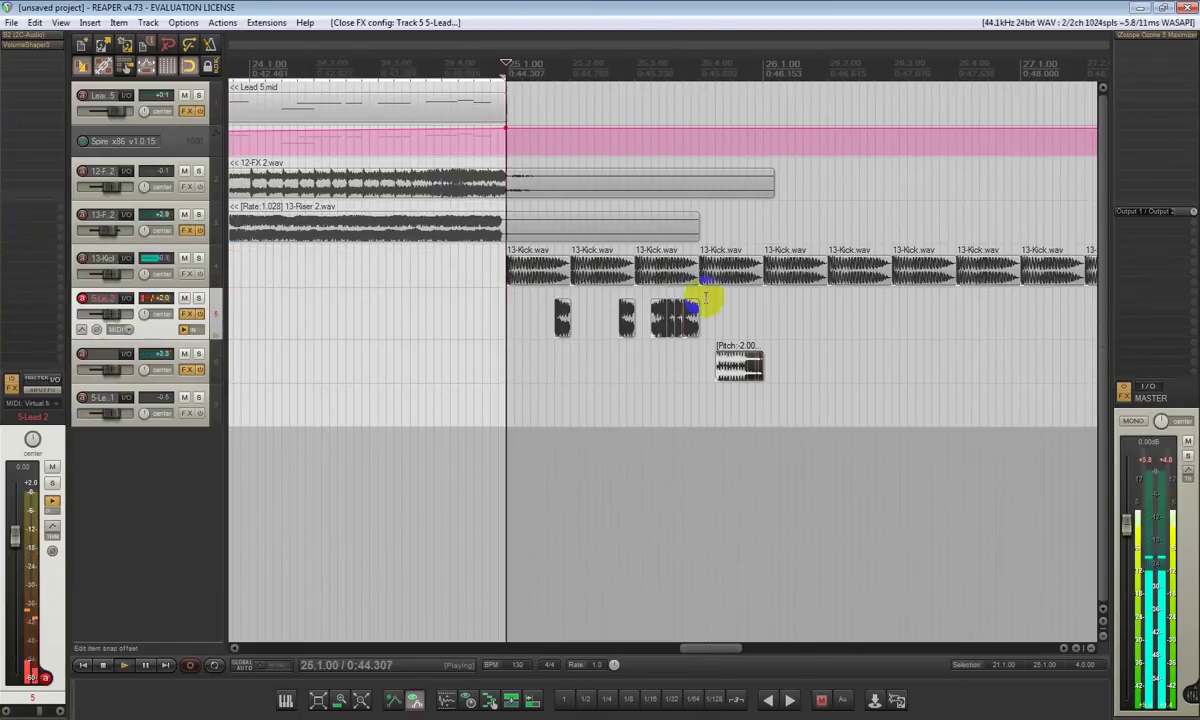
pyautogui.press('space')
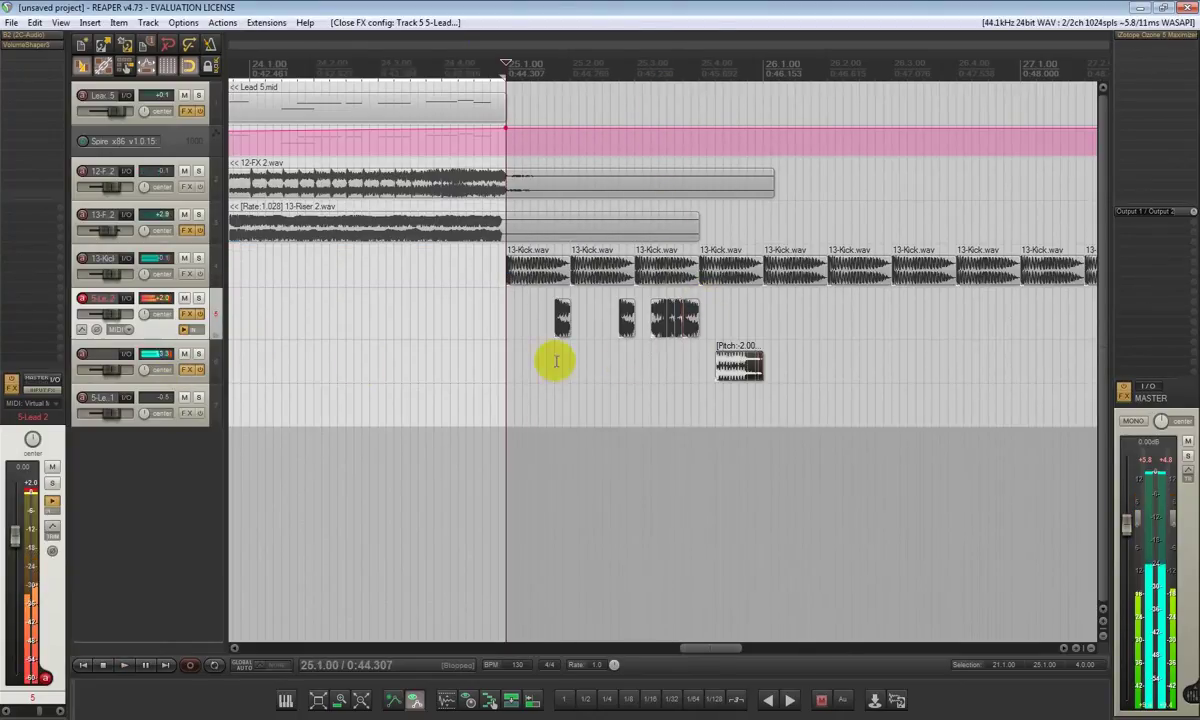
# Adjust the fade-out at the end of the pitched 5-Lead 1 hit on track 6.
pyautogui.scroll(4, 753, 378)
pyautogui.moveTo(697, 363); pyautogui.dragTo(702, 362)
pyautogui.scroll(-6, 702, 362)
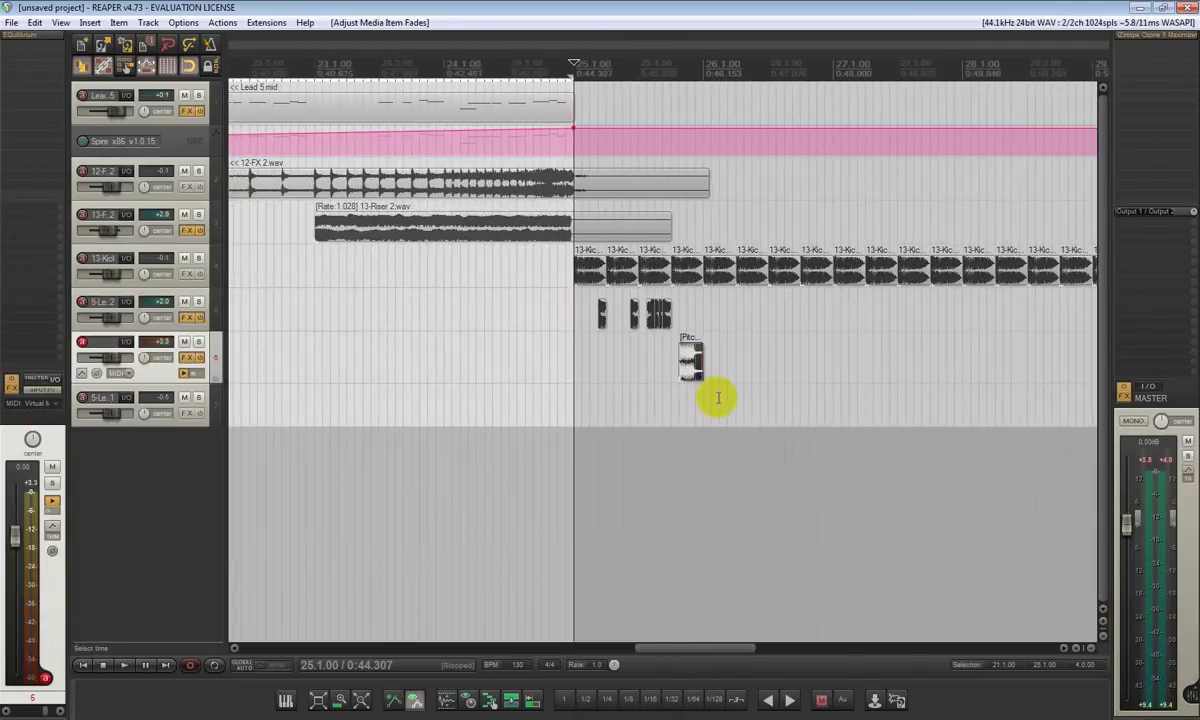
# Browse the Audentity Global EDM Kits folders for another sound and audition kit 3 samples, including 3-Bass.wav, 3-FX.wav and 3-Synth.wav.
pyautogui.click(704, 406)
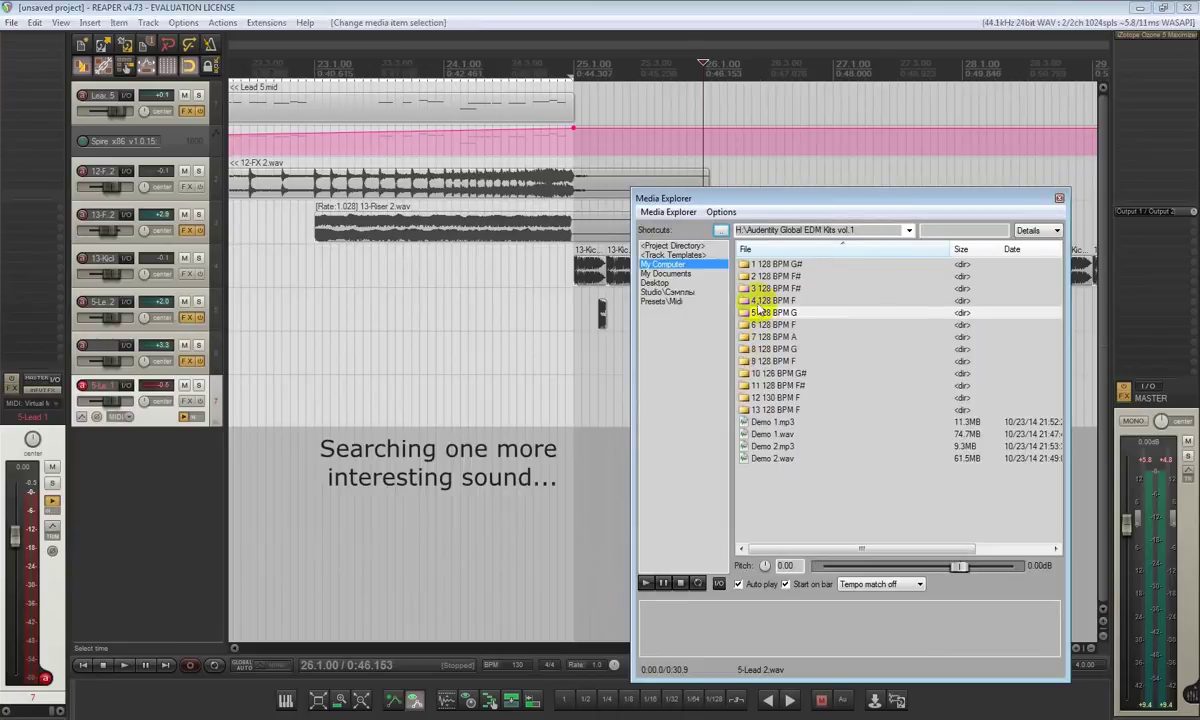
pyautogui.doubleClick(759, 310)
pyautogui.click(760, 349)
pyautogui.click(764, 326)
pyautogui.click(766, 340)
pyautogui.click(721, 231)
pyautogui.doubleClick(760, 299)
pyautogui.click(761, 290)
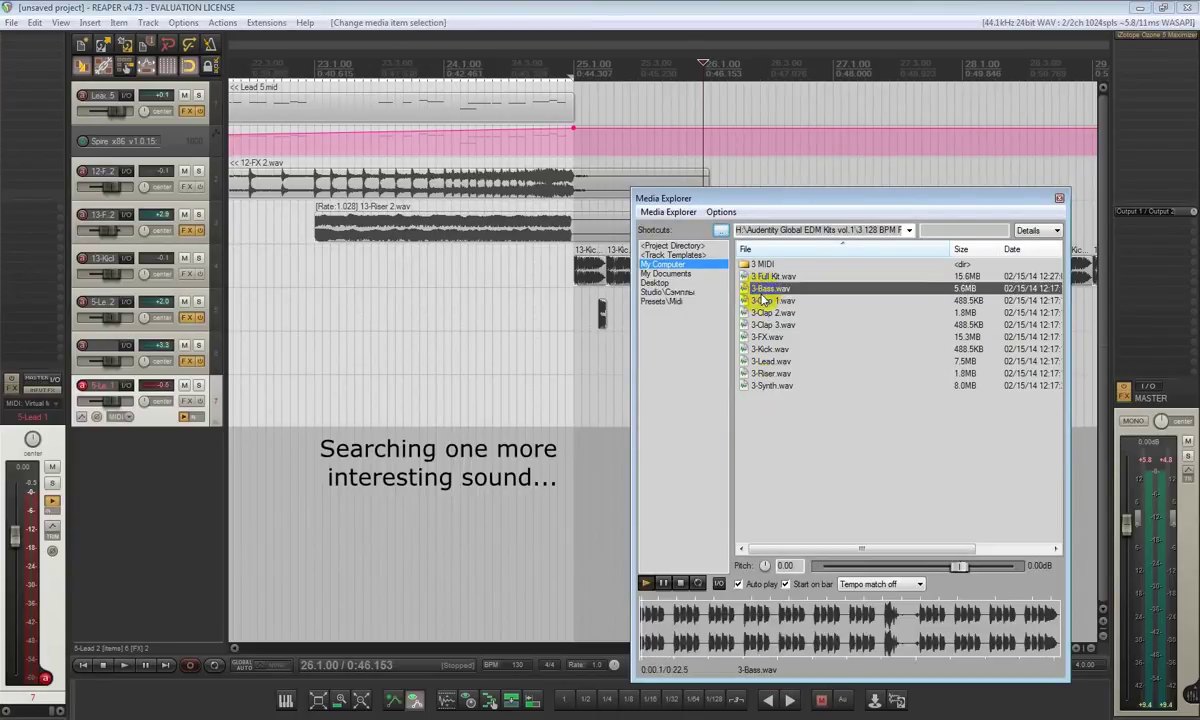
pyautogui.click(764, 337)
pyautogui.click(765, 386)
# Insert 3-Synth.wav on the 5-Lead 1 track at 25.2.75 and close the Media Explorer.
pyautogui.moveTo(800, 198); pyautogui.dragTo(939, 224)
pyautogui.moveTo(905, 411); pyautogui.dragTo(632, 400)
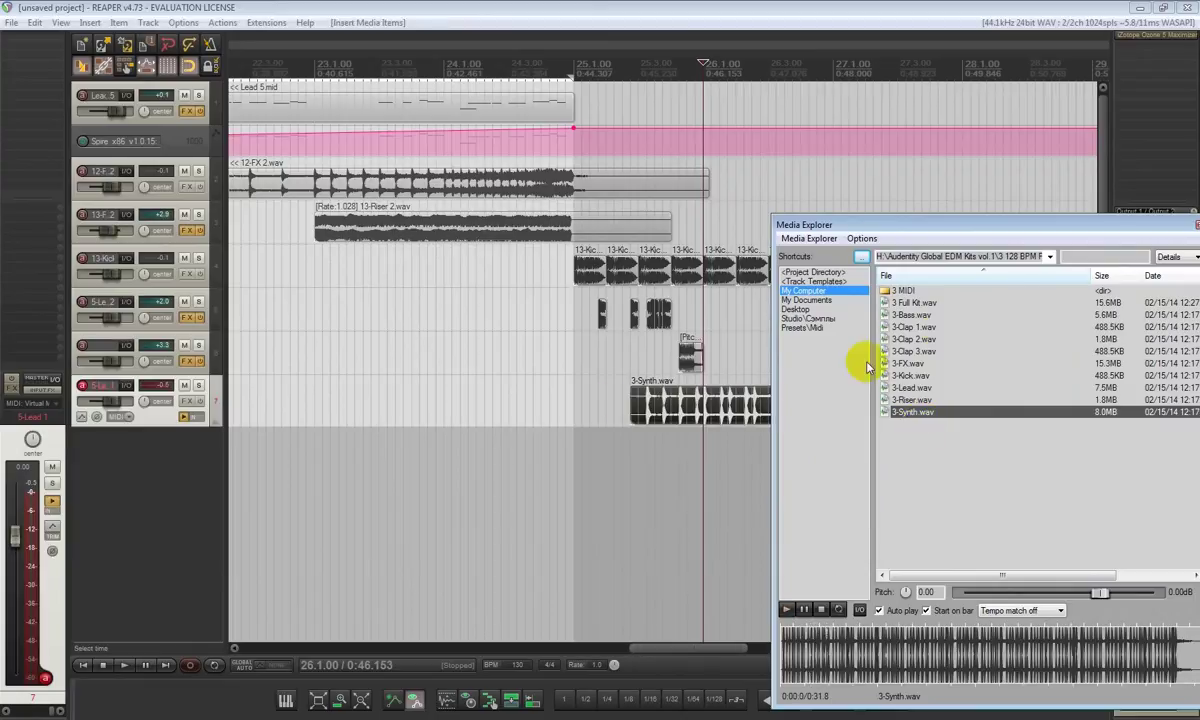
pyautogui.moveTo(1002, 232); pyautogui.dragTo(746, 230)
pyautogui.click(942, 225)
# Solo the 5-Lead 1 track and play the 3-Synth sample from 25.3.13.
pyautogui.scroll(3, 664, 410)
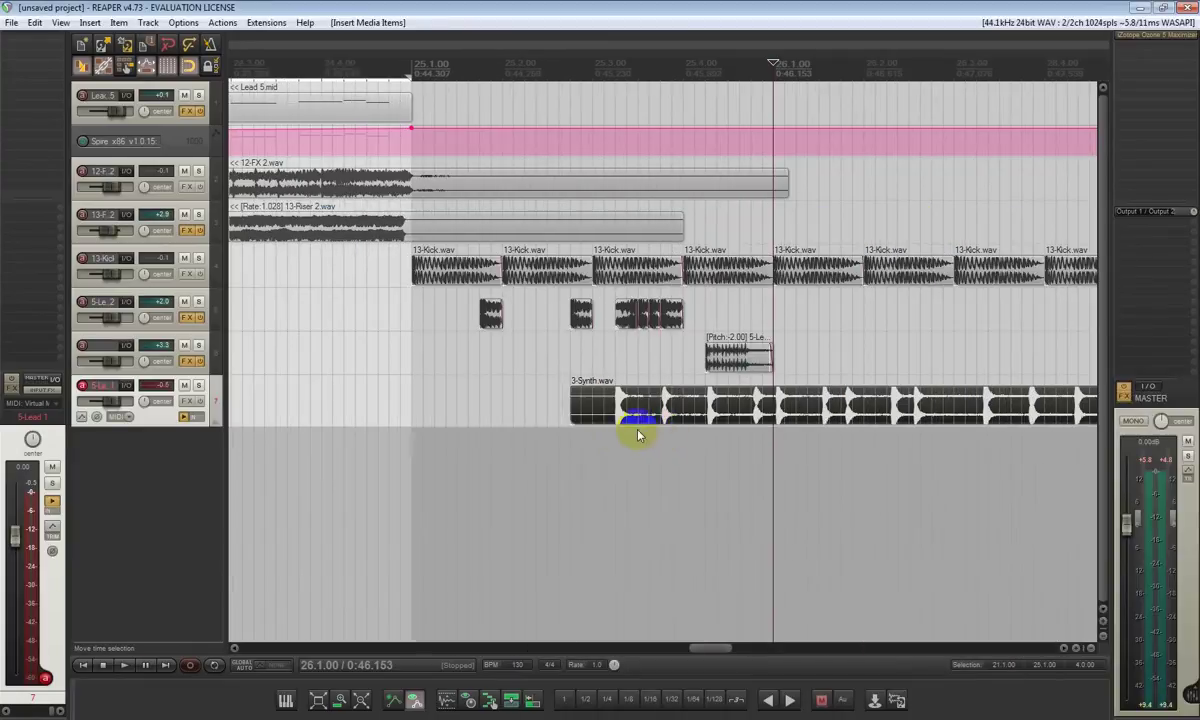
pyautogui.click(608, 441)
pyautogui.press('space')
pyautogui.click(198, 385)
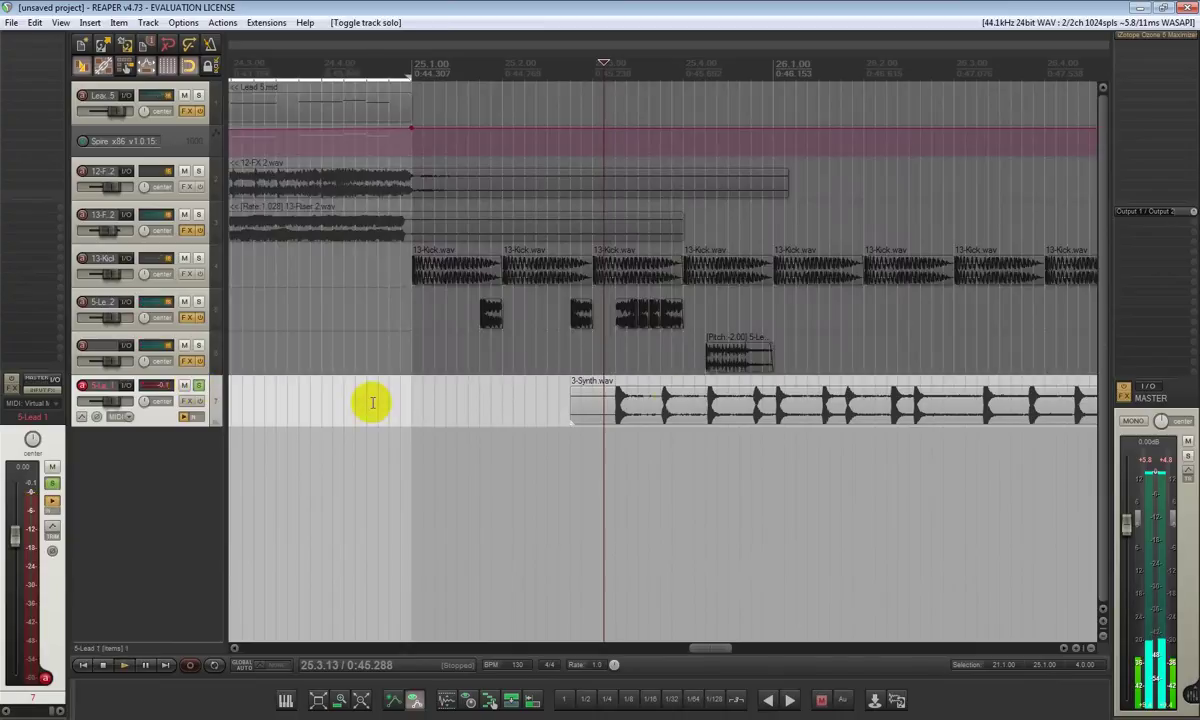
pyautogui.press('space')
pyautogui.press('space')
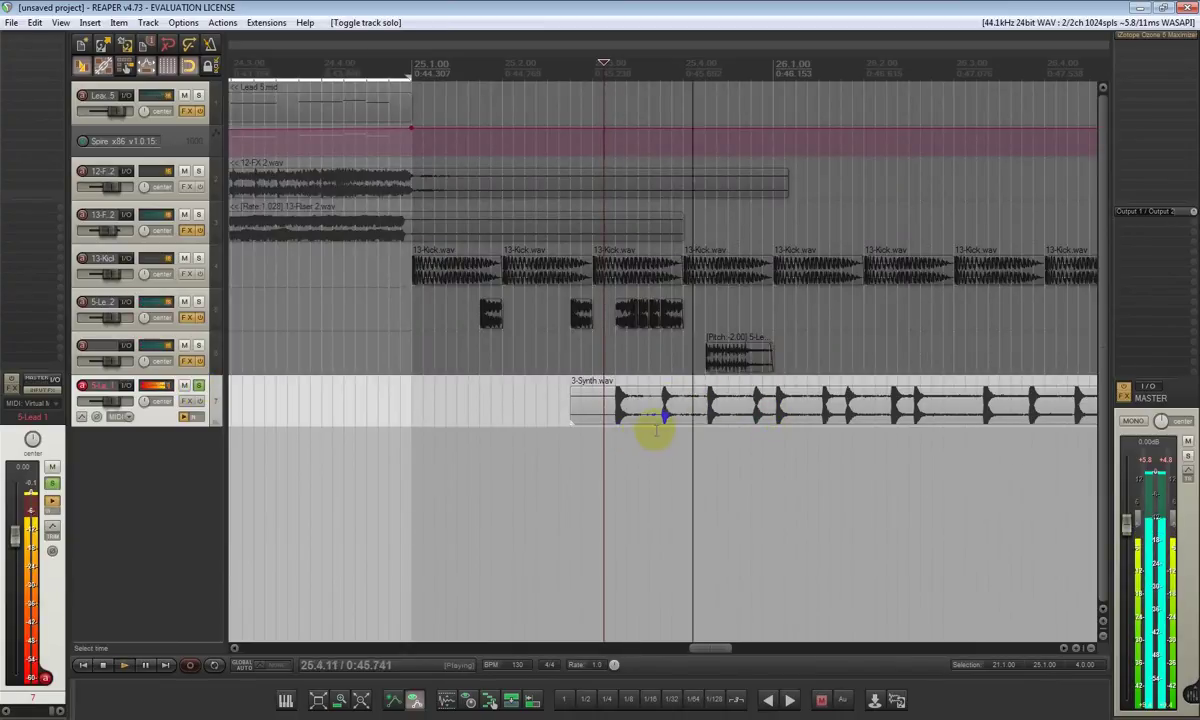
pyautogui.press('space')
# Split the 3-Synth item where its first hit starts and delete the silent lead-in.
pyautogui.scroll(10, 615, 418)
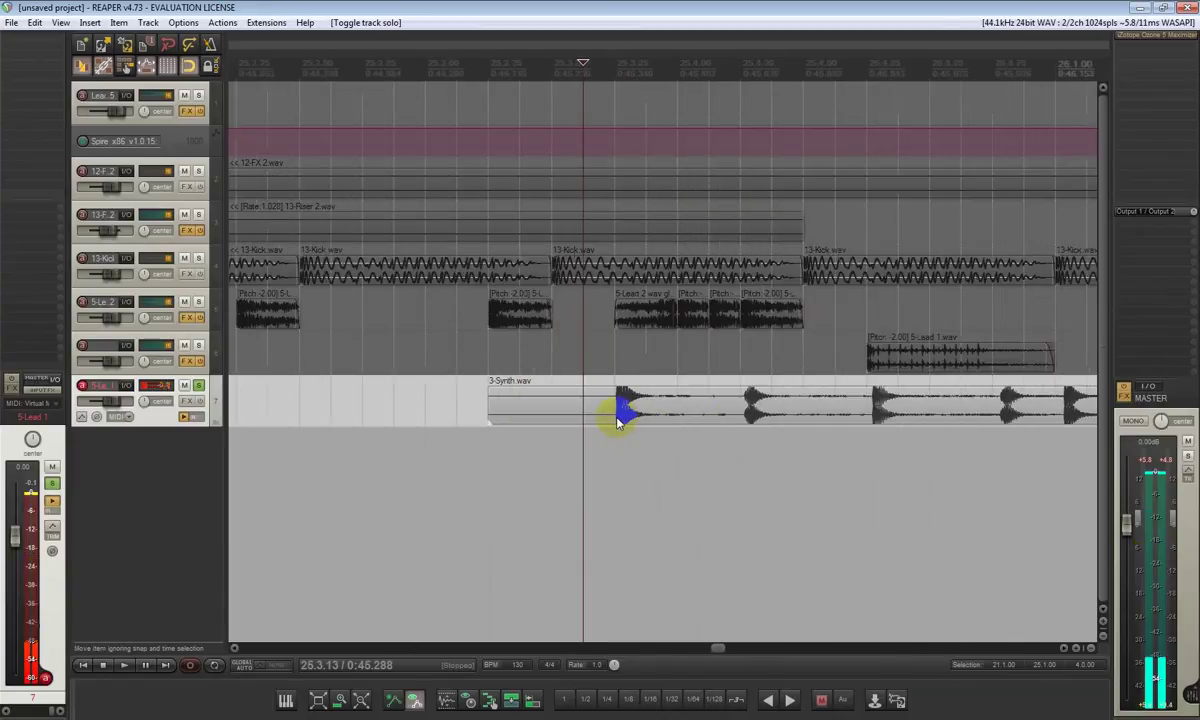
pyautogui.click(611, 410)
pyautogui.scroll(10, 611, 410)
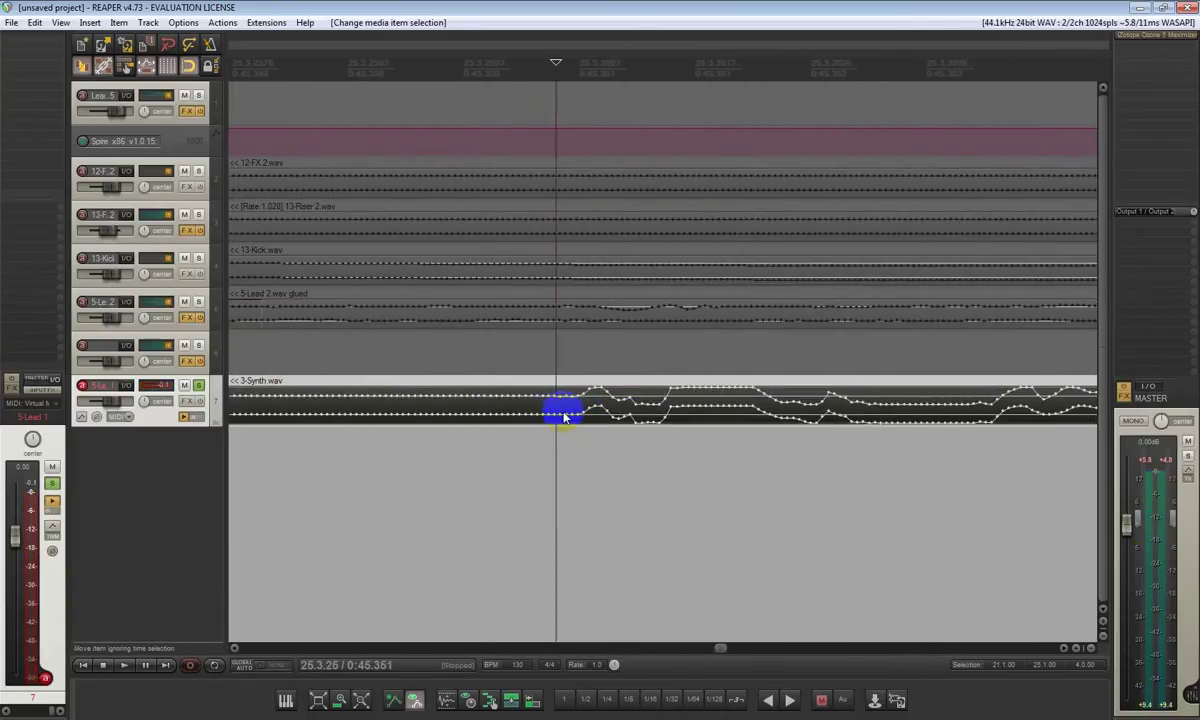
pyautogui.press('s')
pyautogui.click(555, 409)
pyautogui.press('Delete')
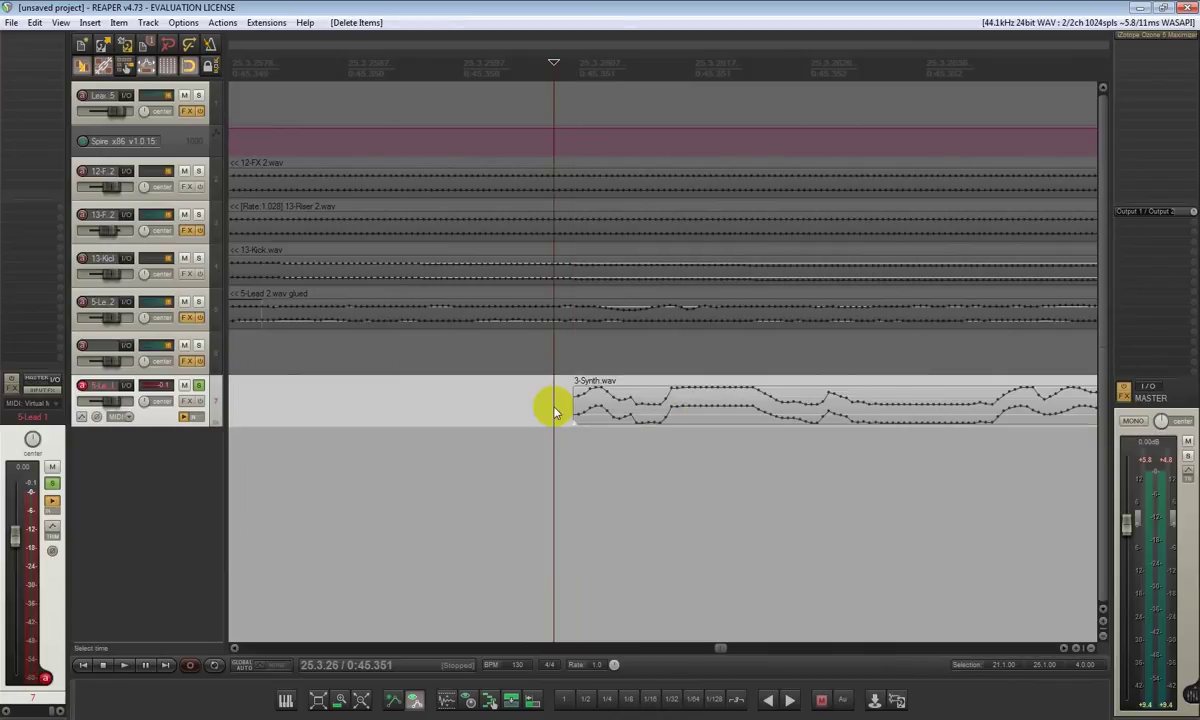
# Split the 3-Synth item after its first hit and delete the remainder.
pyautogui.scroll(-3, 557, 413)
pyautogui.scroll(-5, 556, 410)
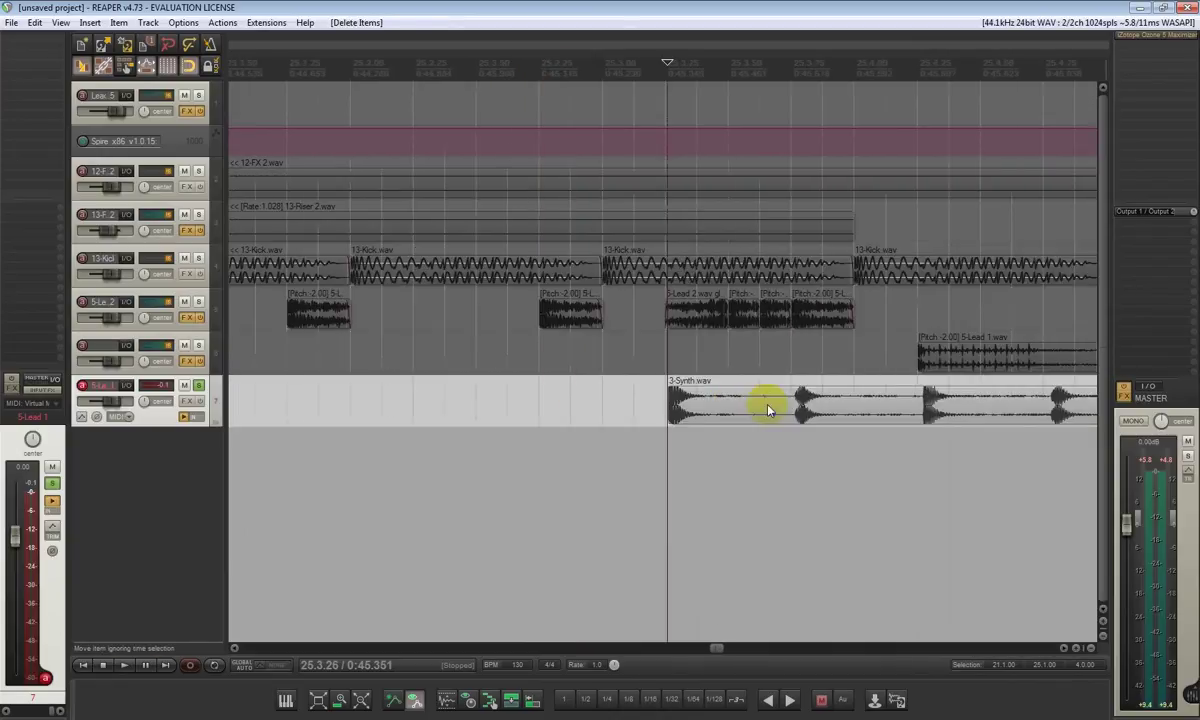
pyautogui.press('s')
pyautogui.press('Delete')
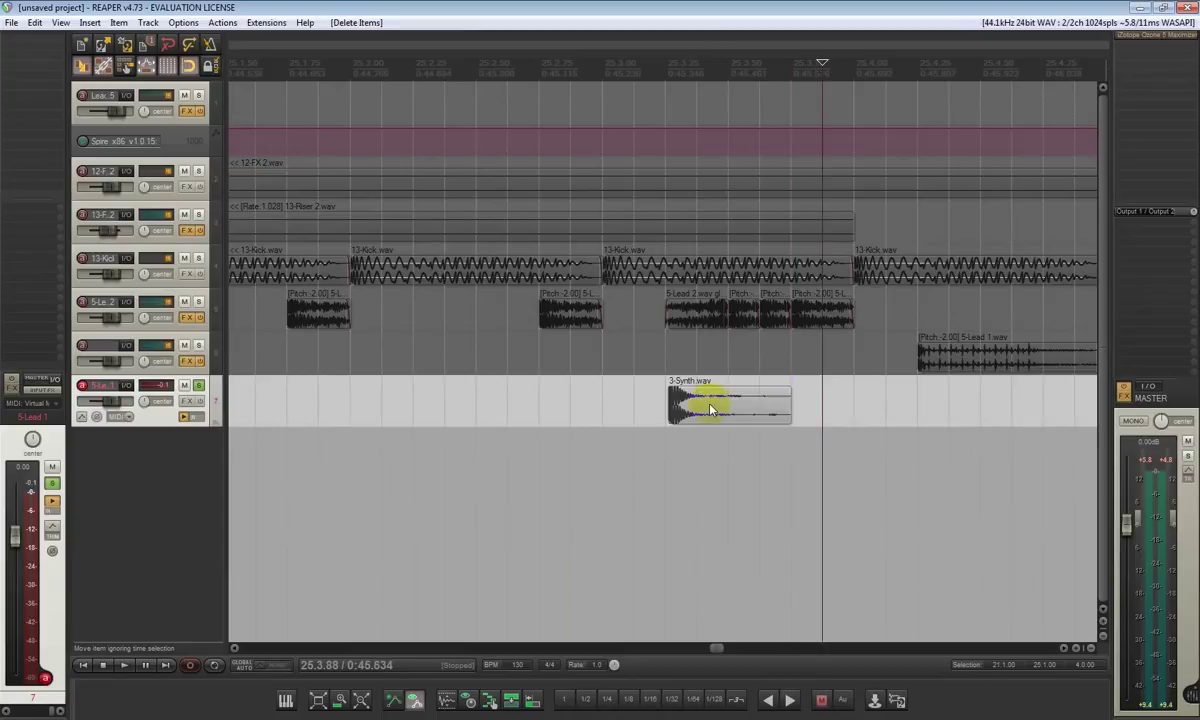
# Check the source kit's key in the Media Explorer and set the 3-Synth hit's pitch to -1 semitone.
pyautogui.scroll(-4, 690, 402)
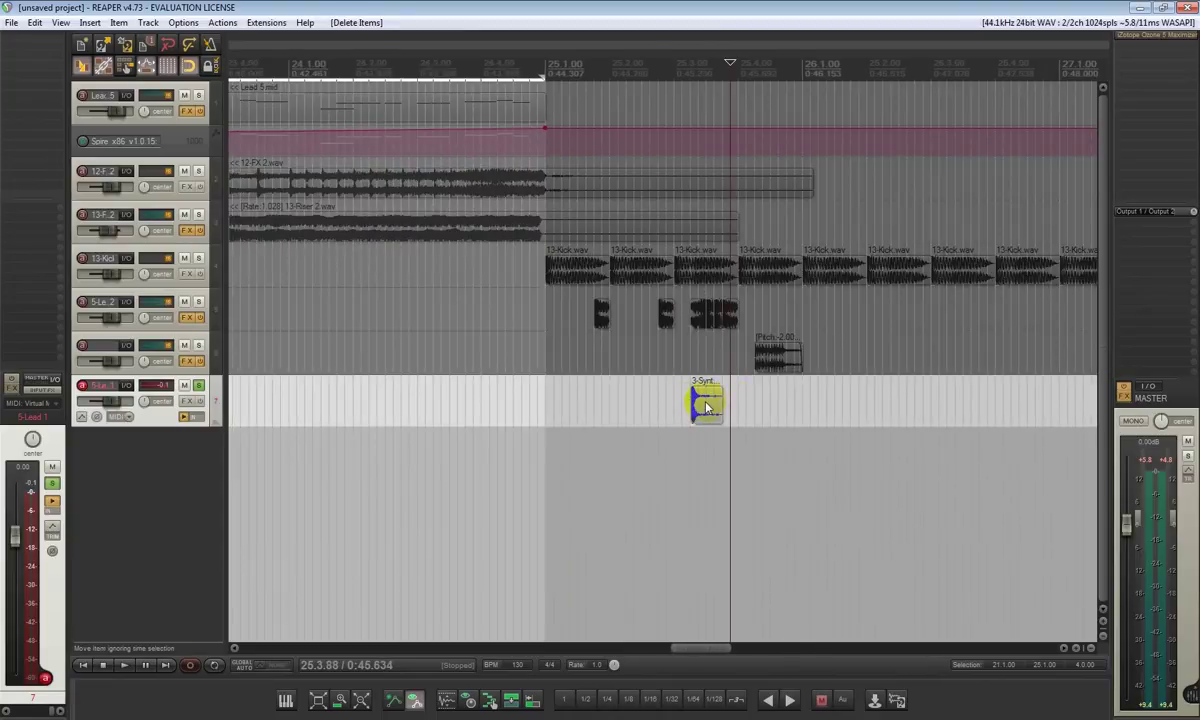
pyautogui.hotkey('ctrl', 'alt', 'x')
pyautogui.click(604, 252)
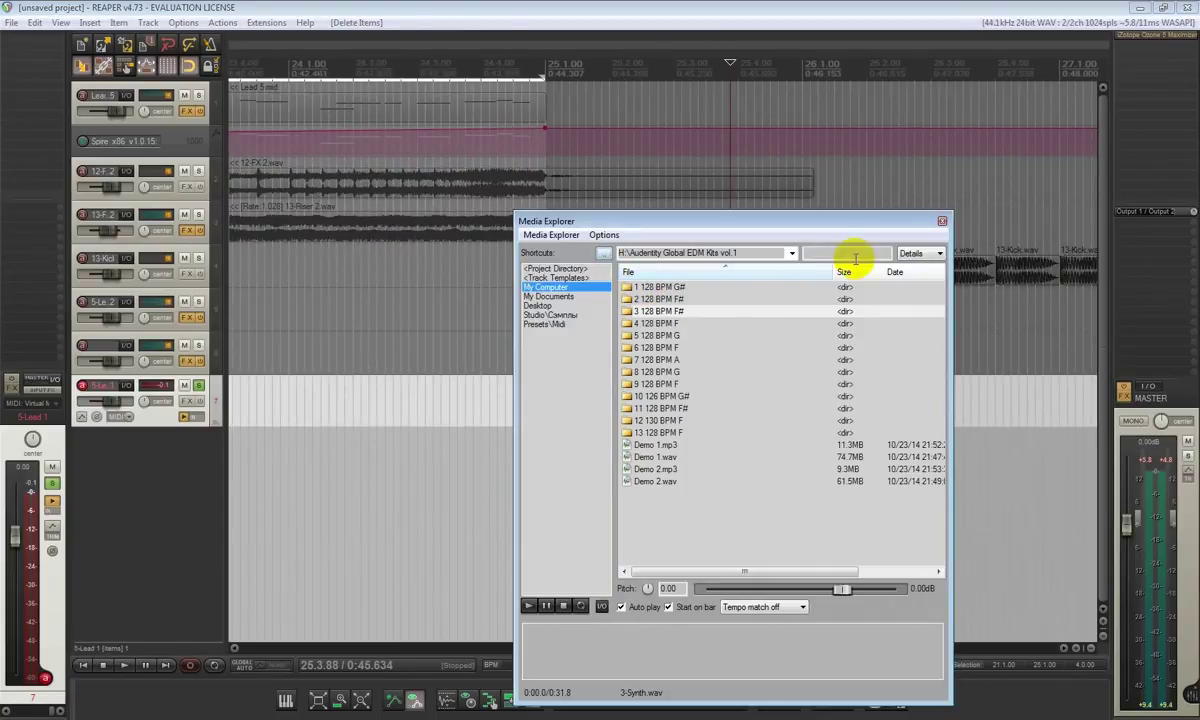
pyautogui.click(940, 224)
pyautogui.doubleClick(694, 405)
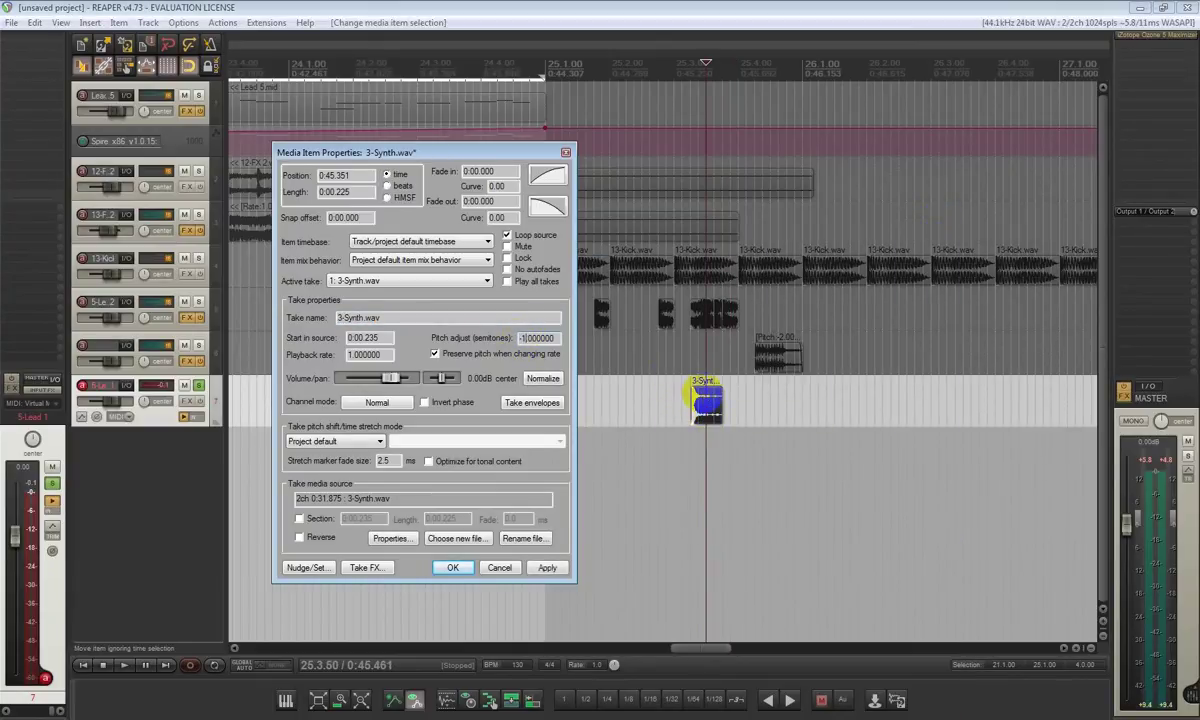
pyautogui.press('Return')
pyautogui.click(467, 568)
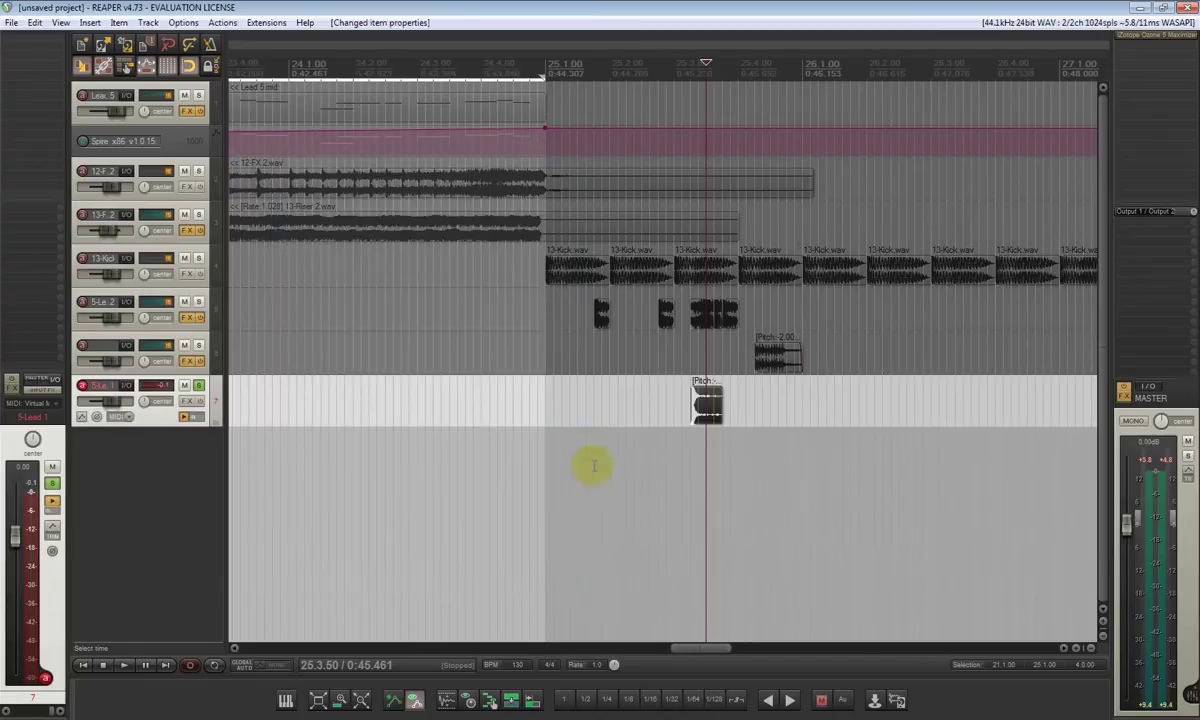
# Move the pitched 3-Synth hit to 25.4.75 and unsolo the 5-Lead 1 track to hear it in the mix.
pyautogui.moveTo(703, 410); pyautogui.dragTo(803, 412)
pyautogui.click(198, 385)
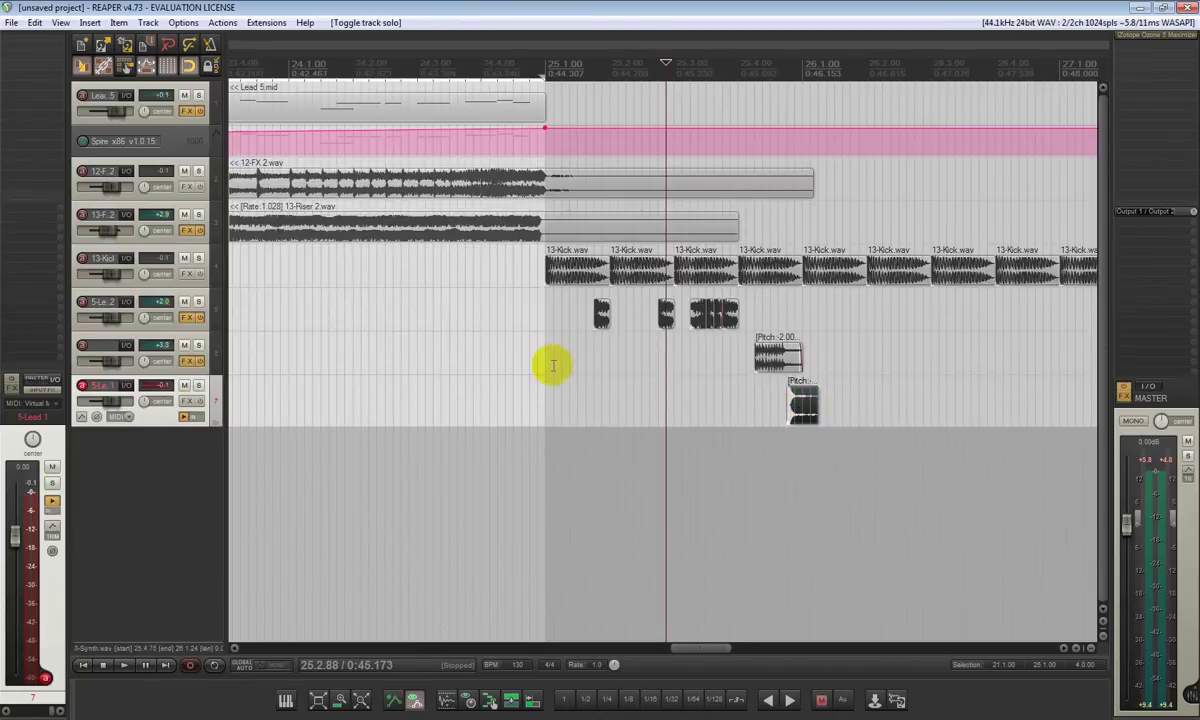
pyautogui.click(539, 369)
pyautogui.press('space')
pyautogui.moveTo(709, 653); pyautogui.dragTo(728, 651)
pyautogui.press('space')
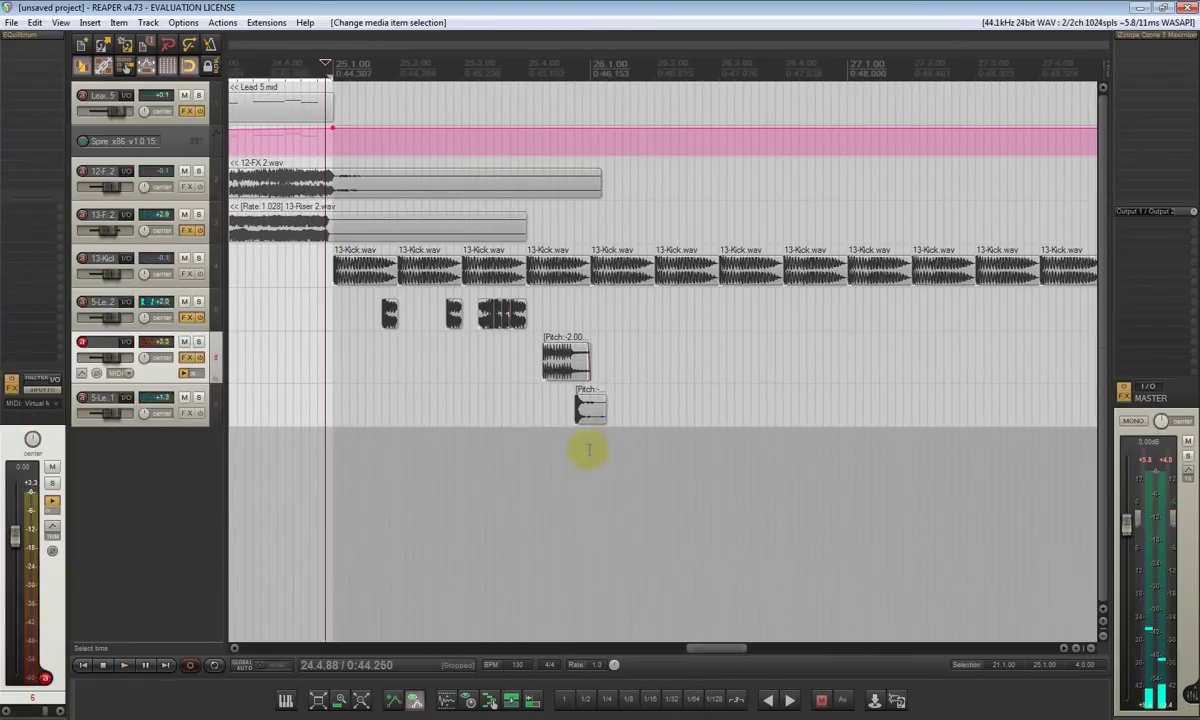
pyautogui.doubleClick(584, 405)
pyautogui.moveTo(520, 151); pyautogui.dragTo(470, 166)
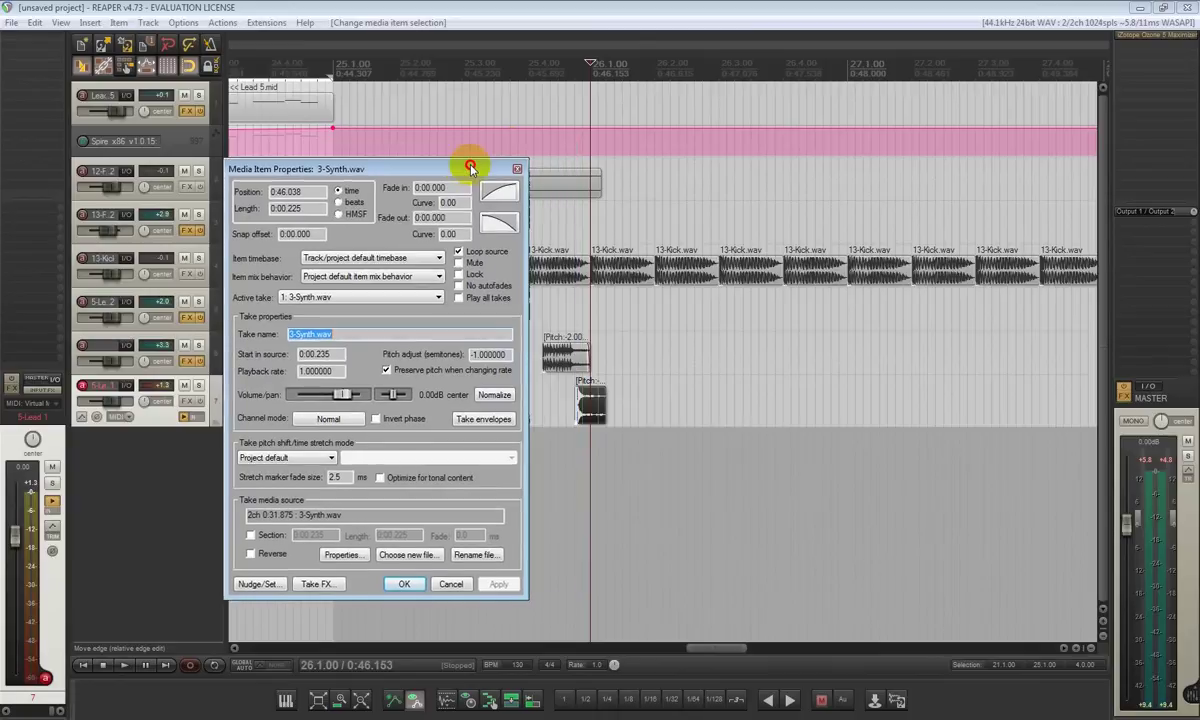
pyautogui.click(517, 170)
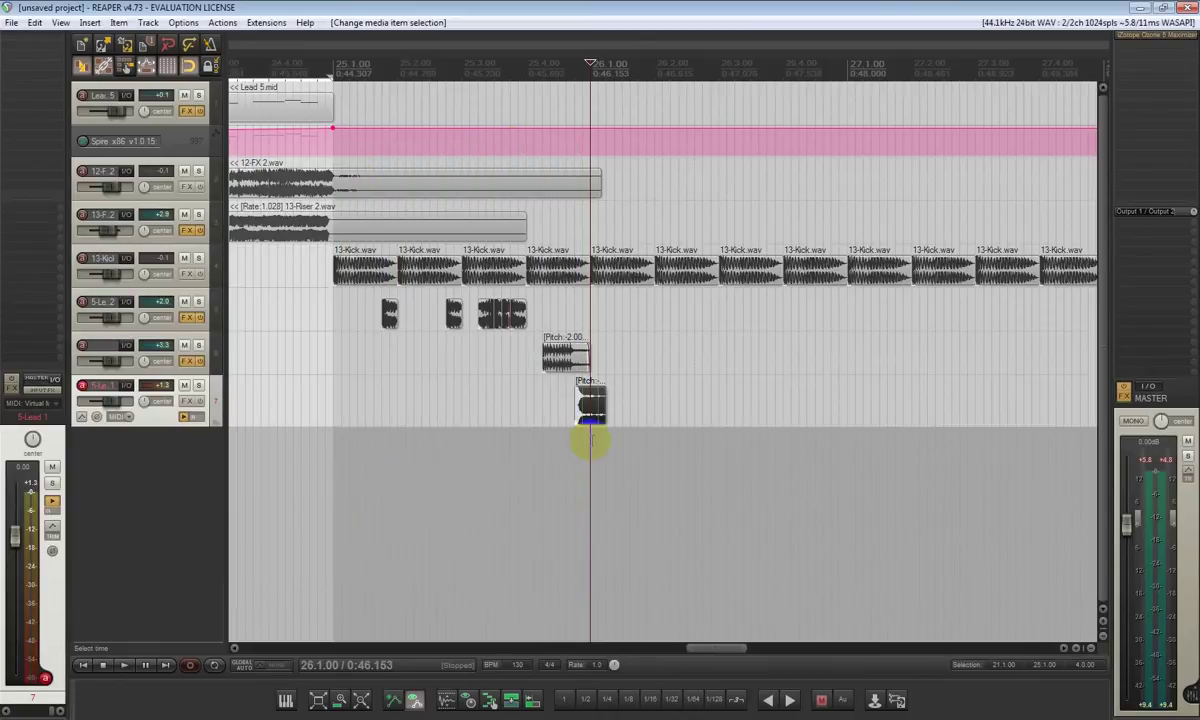
# Play the passage before the 3-Synth hit and add the B2 (2C-Audio) effect to the 5-Lead 1 track.
pyautogui.click(538, 420)
pyautogui.click(524, 416)
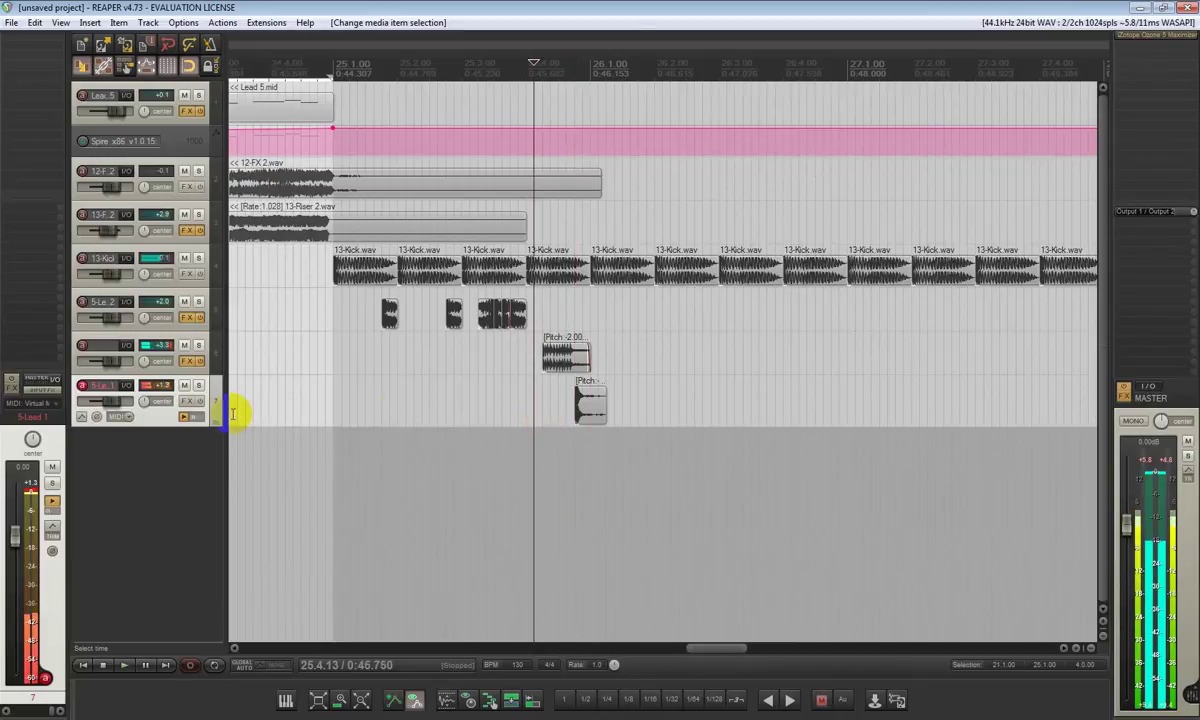
pyautogui.click(37, 41)
pyautogui.write('b')
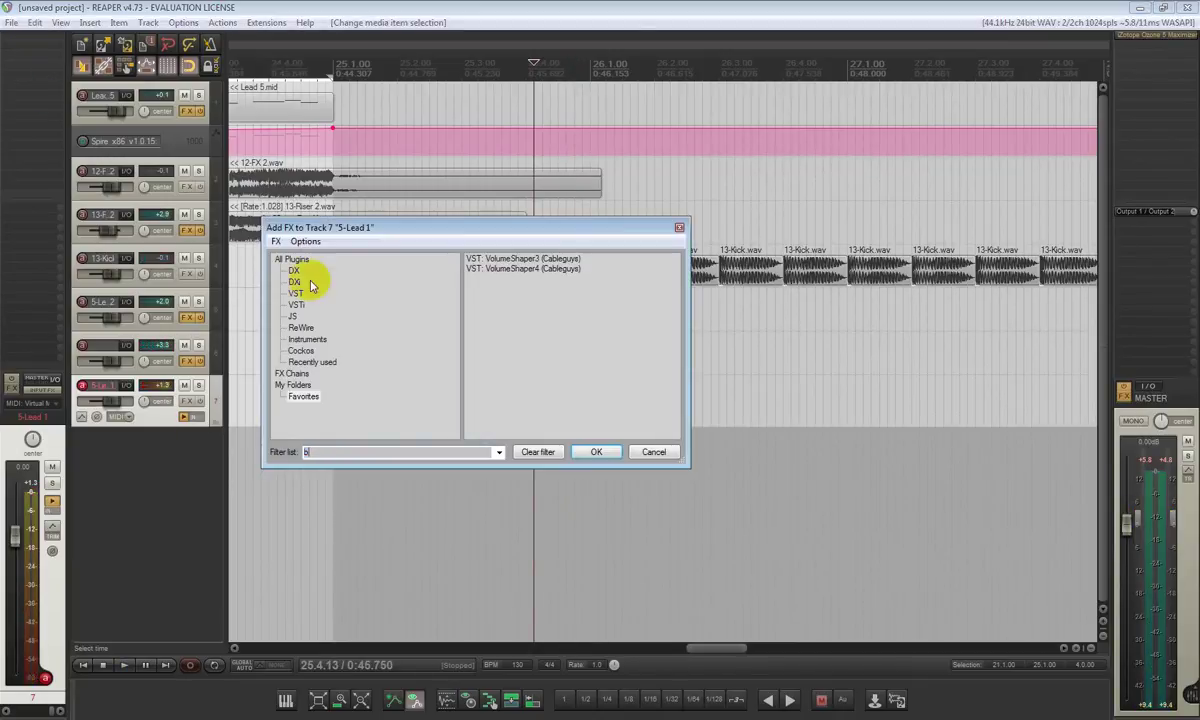
pyautogui.write('2')
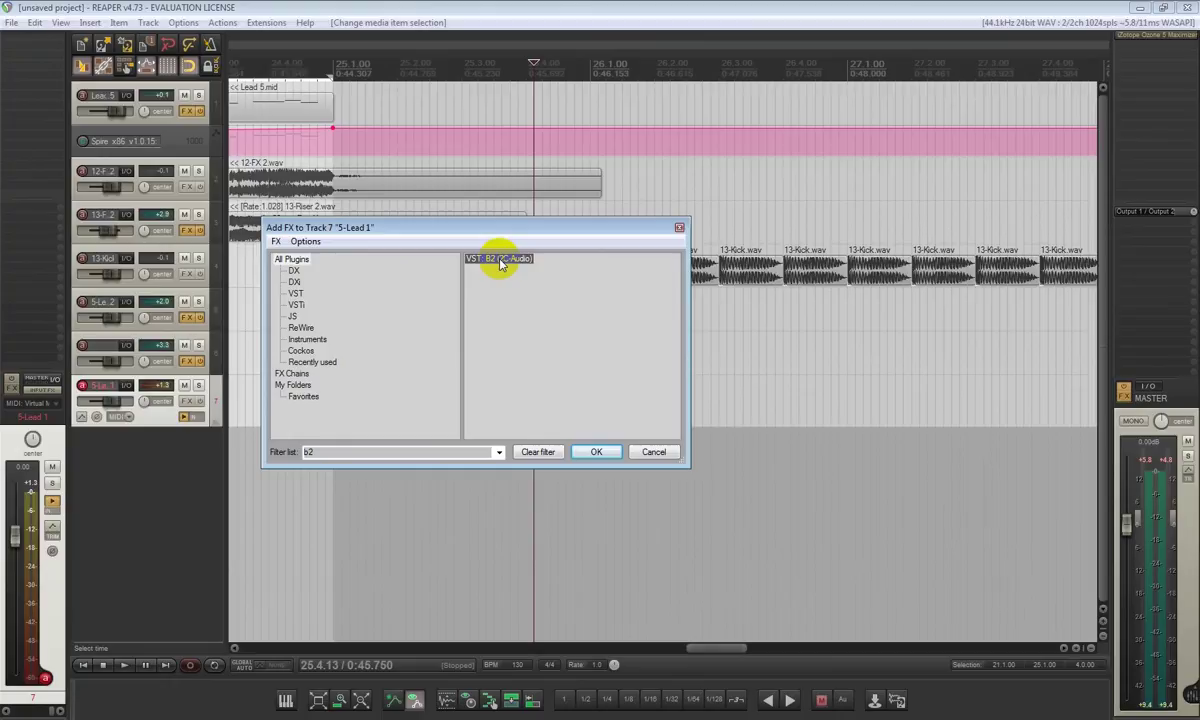
pyautogui.doubleClick(500, 262)
# Set B2's time to 9.65, damp to 68.0 and mix to 32.9, and raise the 5-Lead 1 track's volume to 2.17 dB.
pyautogui.moveTo(530, 54); pyautogui.dragTo(809, 303)
pyautogui.moveTo(347, 575); pyautogui.dragTo(347, 530)
pyautogui.moveTo(851, 505); pyautogui.dragTo(860, 494)
pyautogui.moveTo(584, 292); pyautogui.dragTo(944, 283)
pyautogui.moveTo(15, 537); pyautogui.dragTo(15, 530)
pyautogui.moveTo(896, 631); pyautogui.dragTo(904, 632)
pyautogui.press('space')
# Set B2's EQ to 25.5 and attitude to 62.5 while playing the drop, and close the plug-in.
pyautogui.moveTo(990, 283); pyautogui.dragTo(854, 307)
pyautogui.press('space')
pyautogui.press('space')
pyautogui.press('space')
pyautogui.press('space')
pyautogui.moveTo(1131, 518); pyautogui.dragTo(1137, 494)
pyautogui.moveTo(1012, 307); pyautogui.dragTo(901, 307)
pyautogui.moveTo(1074, 515); pyautogui.dragTo(1075, 511)
pyautogui.press('space')
pyautogui.press('space')
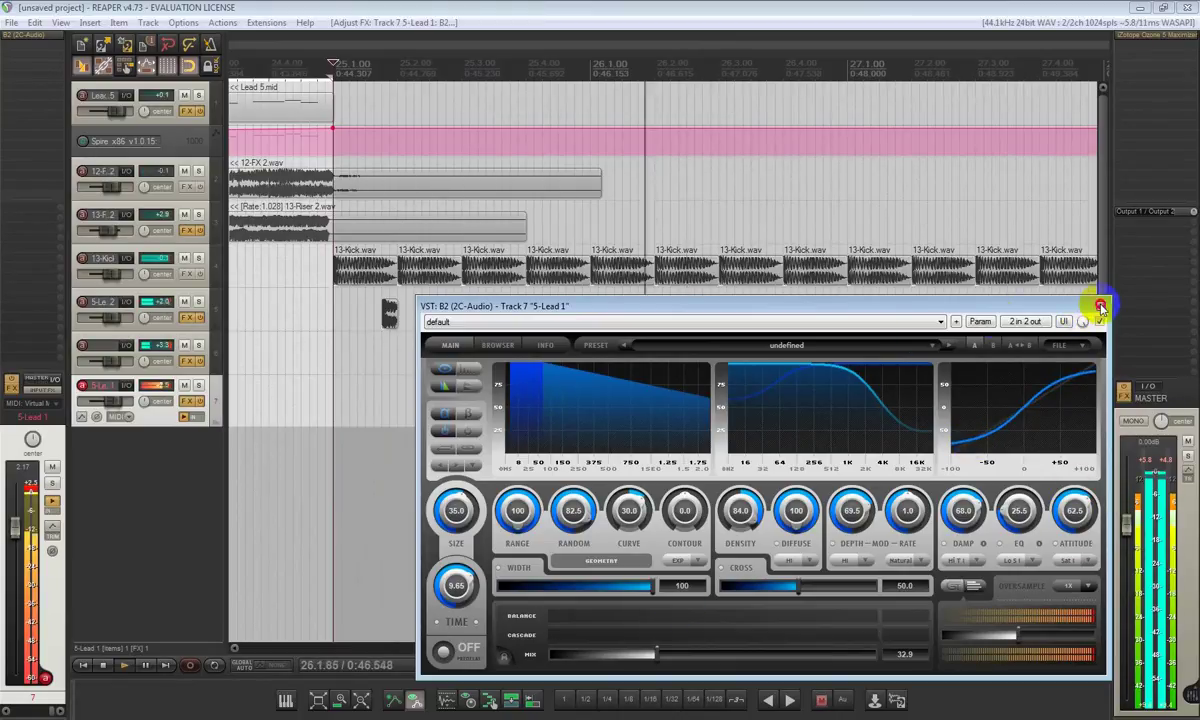
pyautogui.click(1100, 306)
pyautogui.press('space')
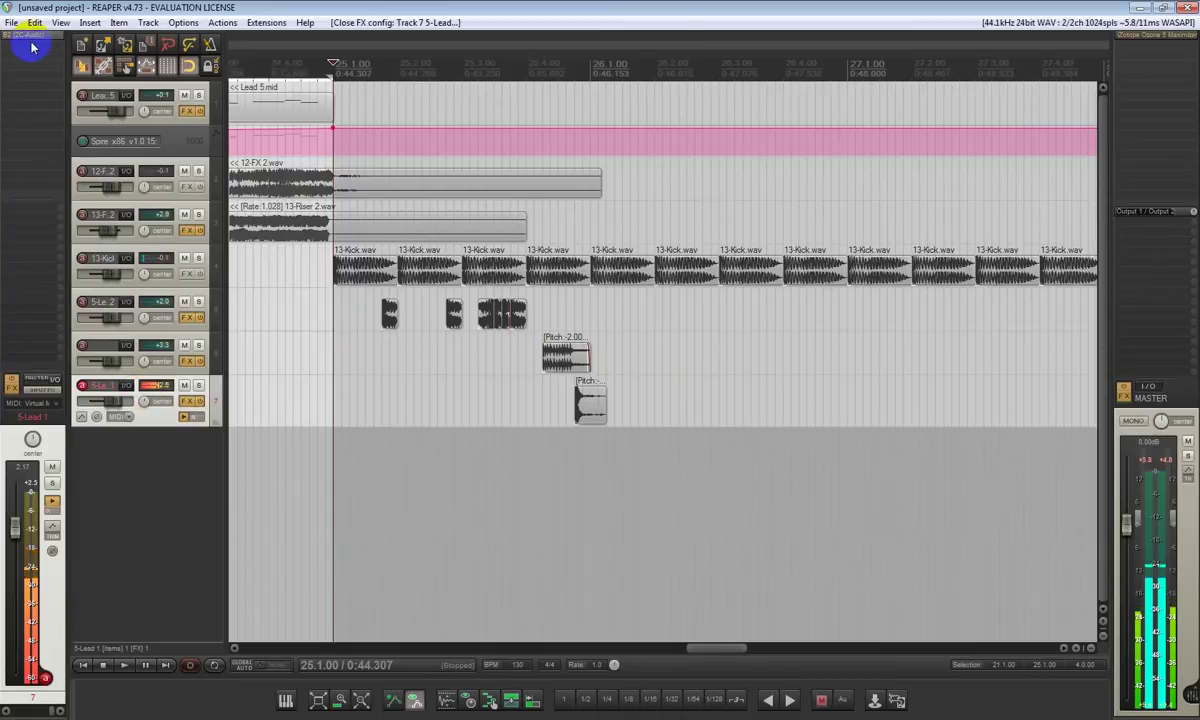
# Add VolumeShaper3 to the 5-Lead 1 track, bend its rising curve upward for a faster recovery, and close the plug-in.
pyautogui.doubleClick(33, 47)
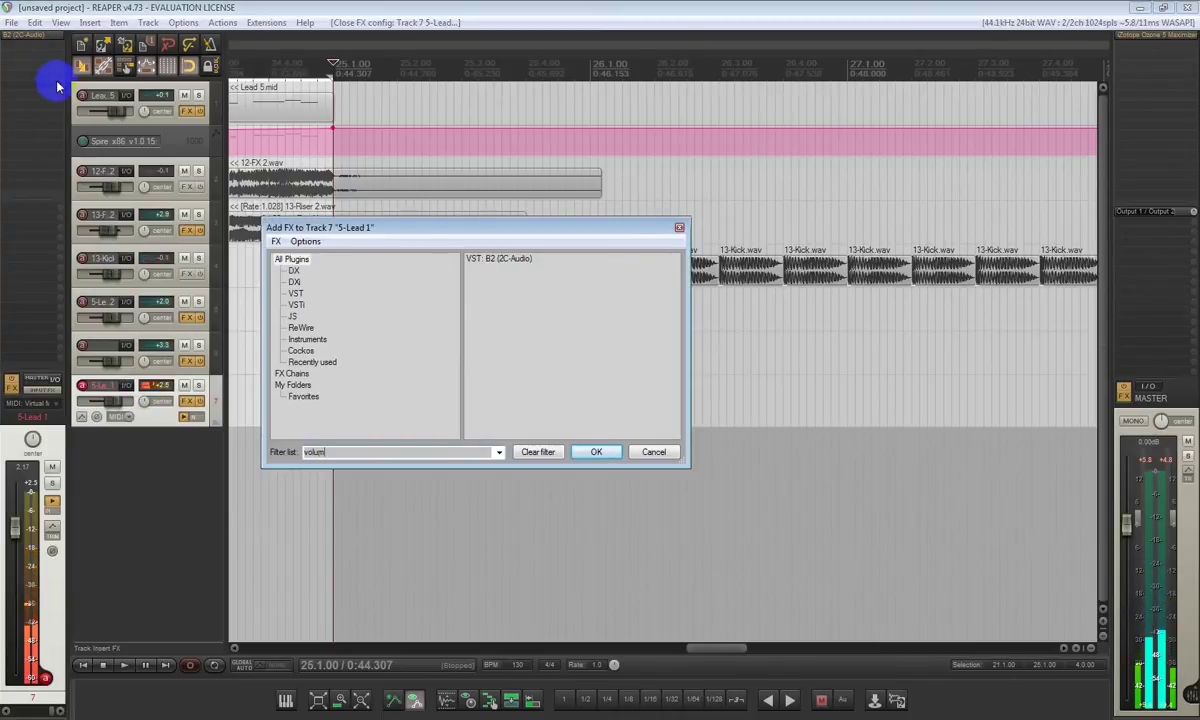
pyautogui.doubleClick(480, 298)
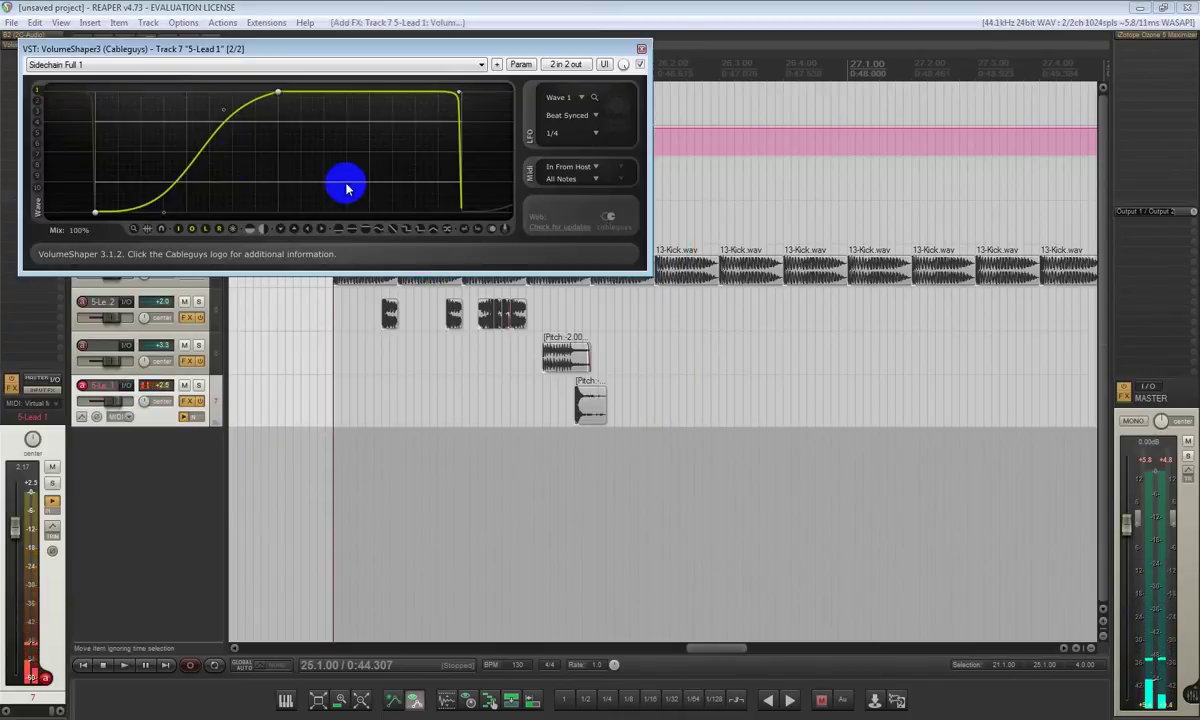
pyautogui.press('space')
pyautogui.moveTo(208, 140); pyautogui.dragTo(187, 124)
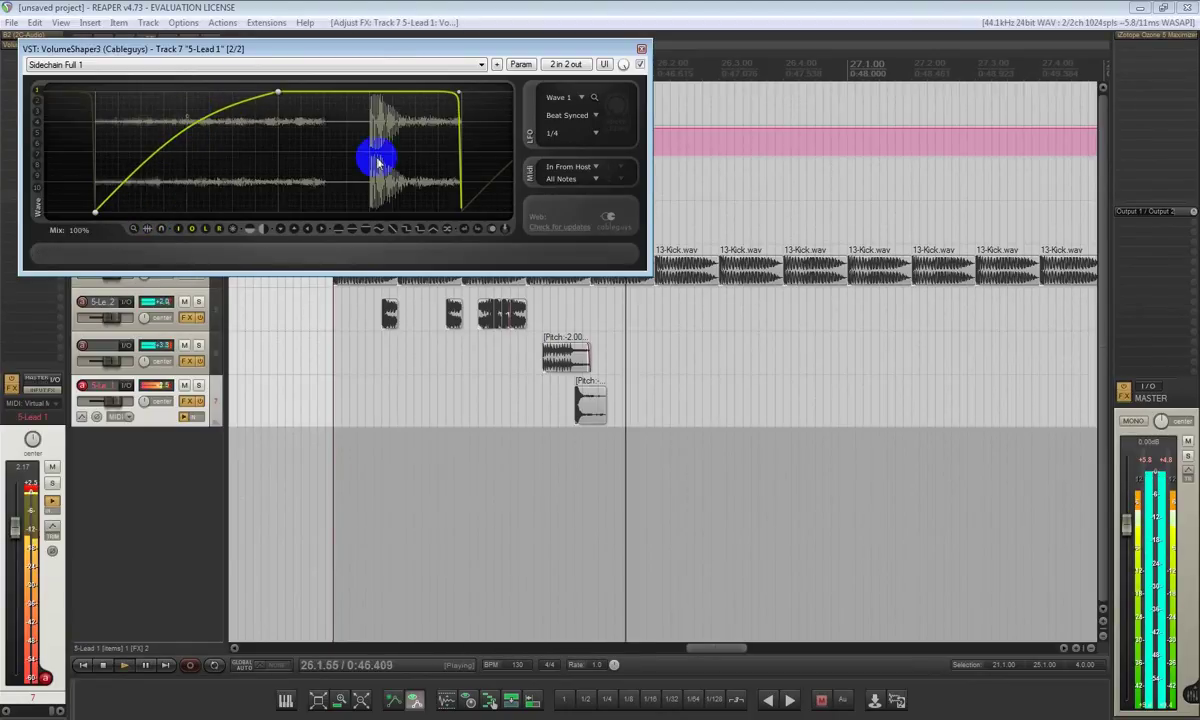
pyautogui.press('space')
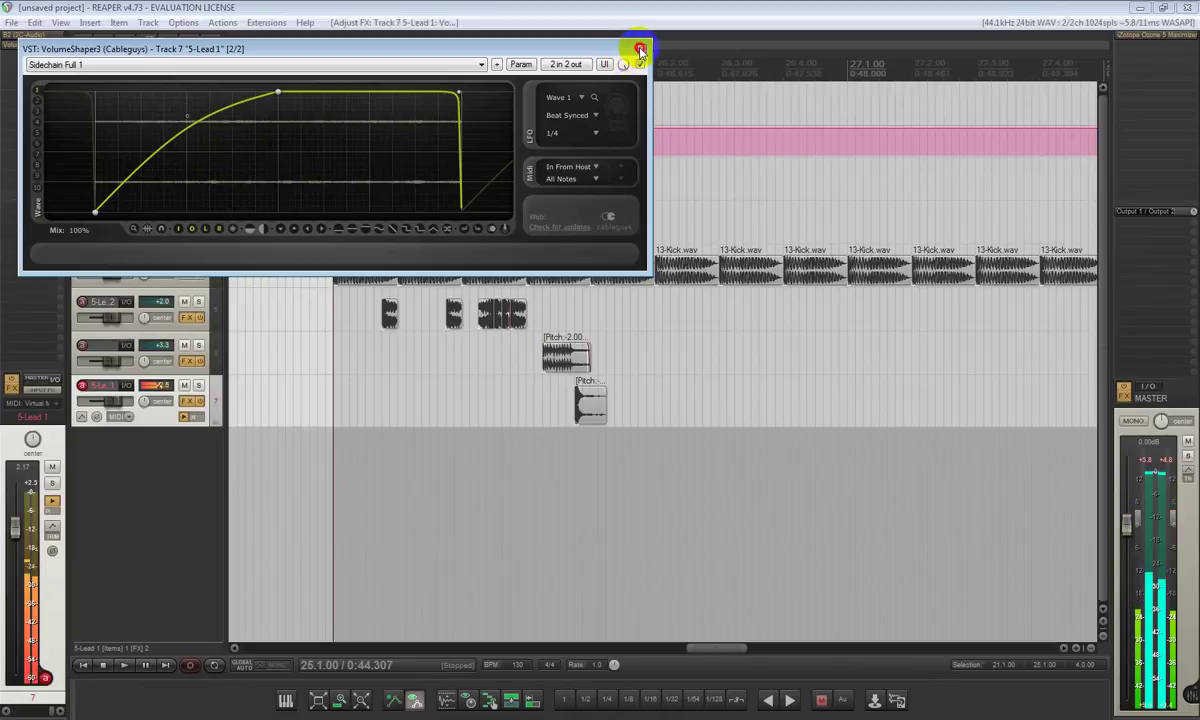
pyautogui.click(641, 48)
# Browse the Audentity Global EDM Kits folders and audition lead, snare and synth samples, including 1-Synth.wav from the 1 128 BPM G# kit.
pyautogui.scroll(-3, 638, 427)
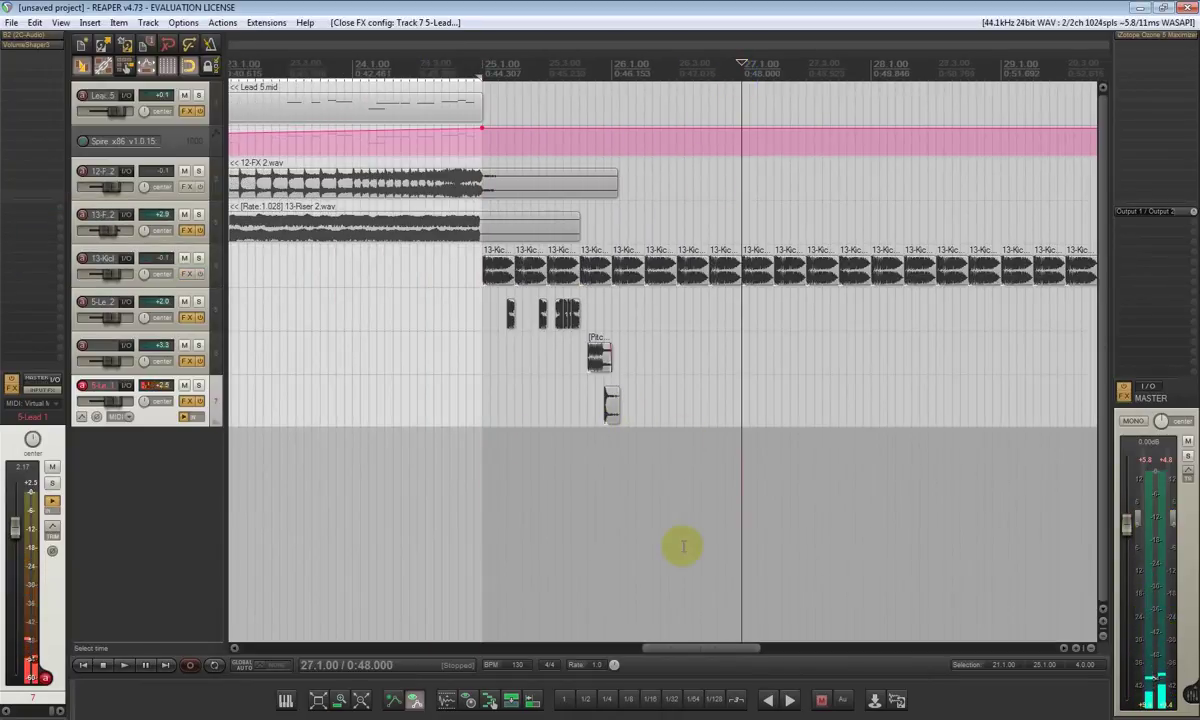
pyautogui.hotkey('ctrl', 'alt', 'x')
pyautogui.doubleClick(652, 312)
pyautogui.click(648, 397)
pyautogui.click(644, 410)
pyautogui.click(605, 255)
pyautogui.doubleClick(652, 300)
pyautogui.click(656, 370)
pyautogui.click(650, 434)
pyautogui.click(605, 255)
pyautogui.doubleClick(649, 290)
pyautogui.click(652, 373)
pyautogui.click(650, 444)
pyautogui.click(652, 373)
pyautogui.click(653, 386)
pyautogui.click(652, 446)
pyautogui.click(652, 434)
pyautogui.click(651, 446)
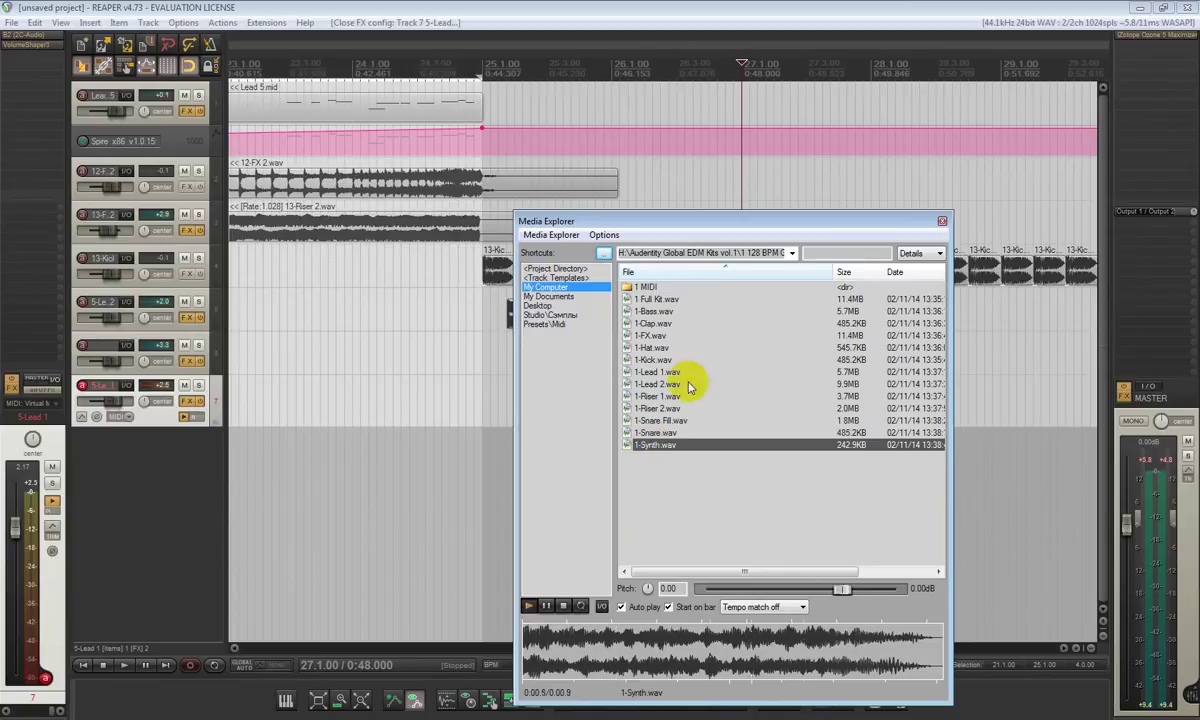
# Insert 1-Synth.wav on a new track below 5-Lead 1, check its kit's key and close the Media Explorer.
pyautogui.moveTo(706, 232); pyautogui.dragTo(1015, 195)
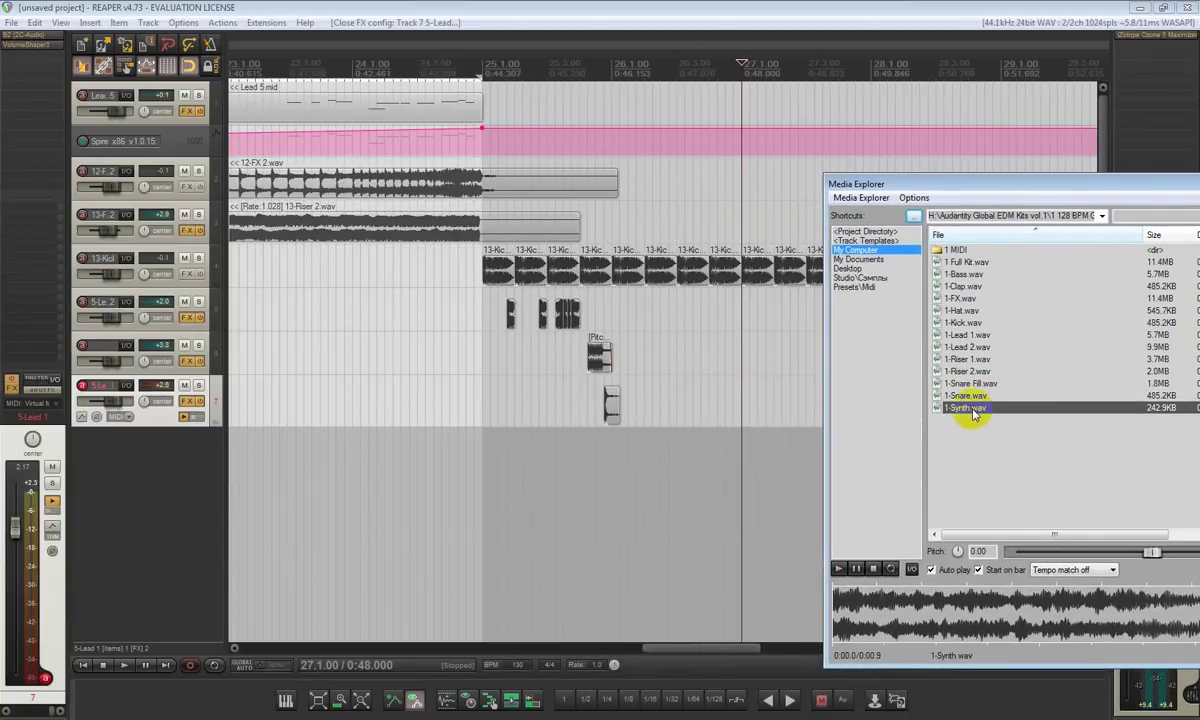
pyautogui.moveTo(636, 476); pyautogui.dragTo(637, 477)
pyautogui.click(915, 219)
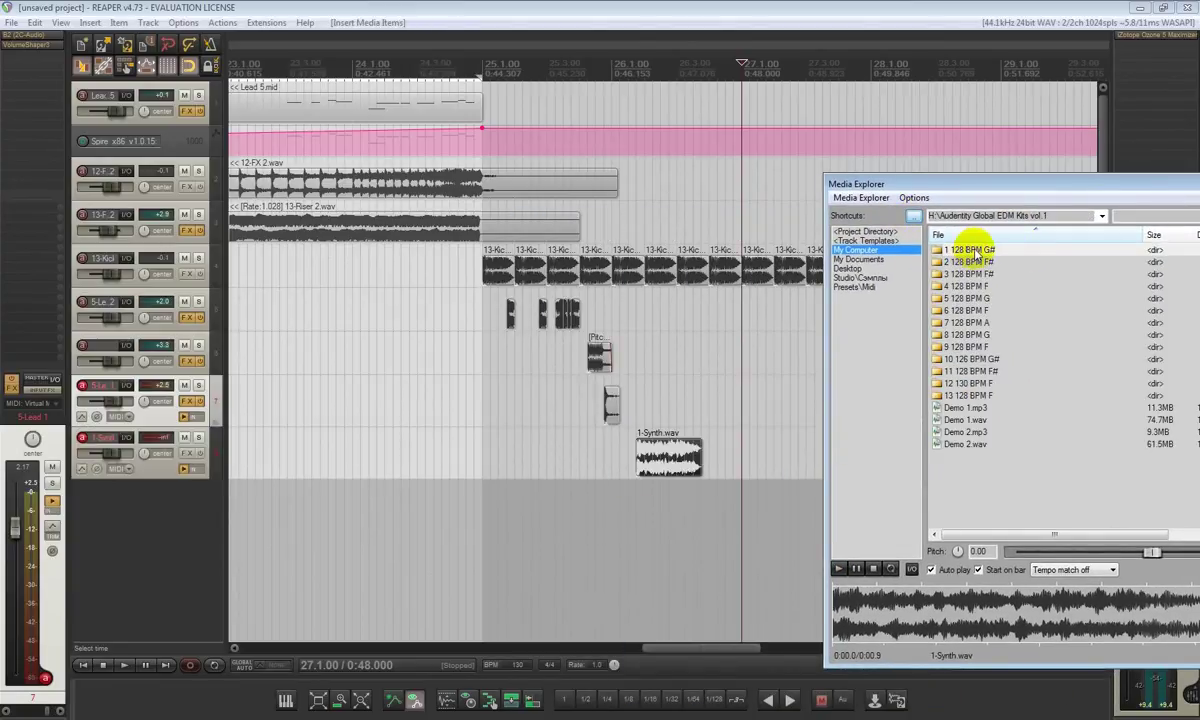
pyautogui.moveTo(987, 203); pyautogui.dragTo(718, 201)
pyautogui.click(986, 201)
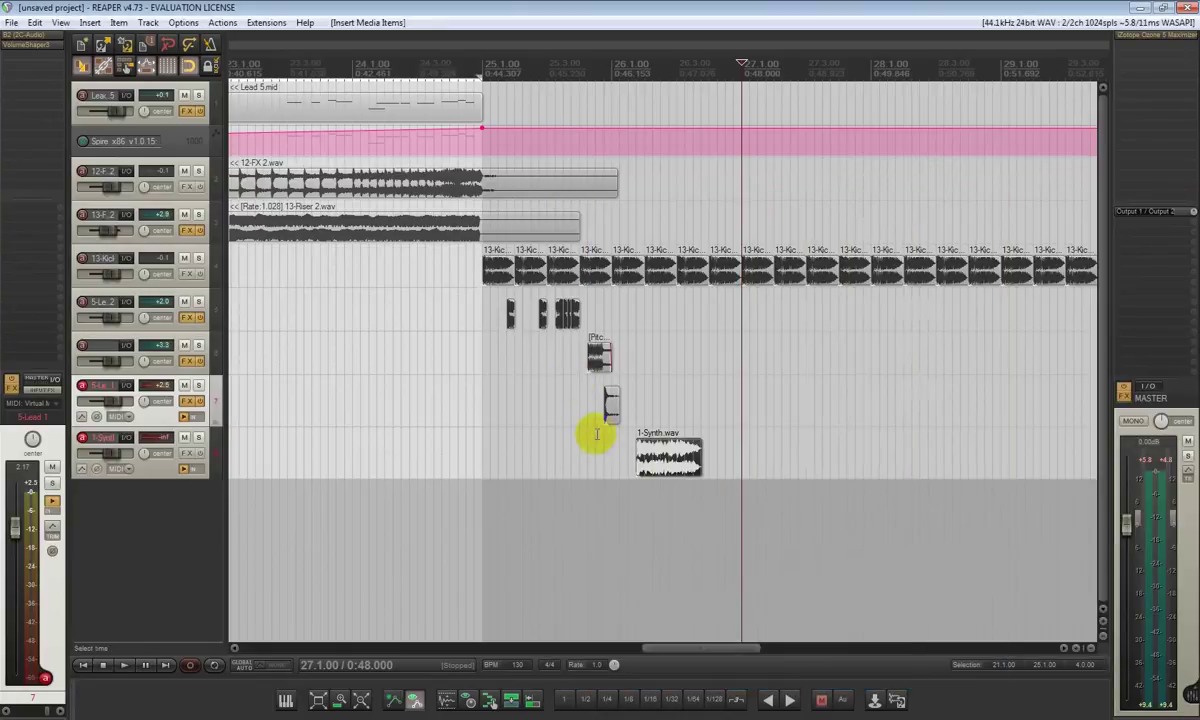
# Set the 1-Synth item's pitch to -3 semitones and reverse it.
pyautogui.doubleClick(658, 458)
pyautogui.click(404, 584)
pyautogui.doubleClick(669, 450)
pyautogui.click(267, 554)
pyautogui.click(404, 584)
# Position the reversed 1-Synth item to span 26.3.00 to 27.1.00 and extend the time selection to 27.1.00.
pyautogui.moveTo(680, 446); pyautogui.dragTo(721, 448)
pyautogui.scroll(4, 725, 452)
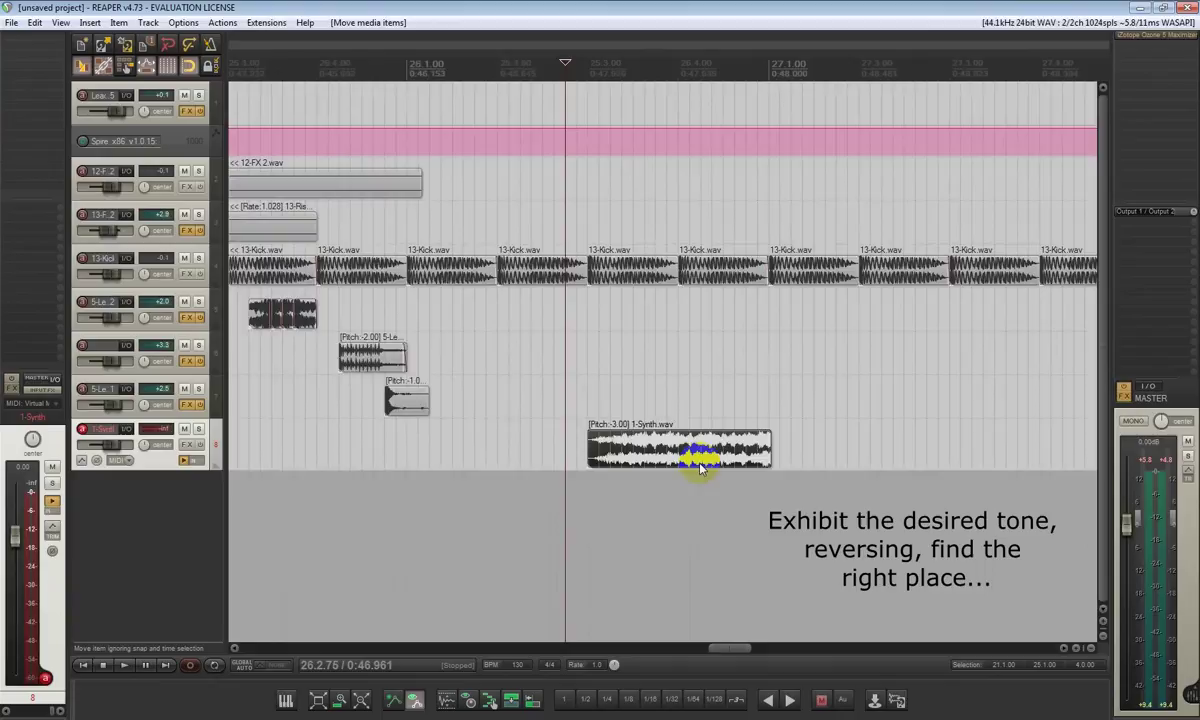
pyautogui.scroll(6, 769, 458)
pyautogui.scroll(3, 788, 456)
pyautogui.moveTo(832, 454); pyautogui.dragTo(724, 460)
pyautogui.scroll(4, 696, 447)
pyautogui.scroll(-8, 735, 438)
pyautogui.moveTo(611, 436); pyautogui.dragTo(615, 437)
pyautogui.scroll(-3, 596, 437)
# Play the drop from 25.1.00 with repeat enabled to check the reversed 1-Synth sound.
pyautogui.click(461, 414)
pyautogui.press('space')
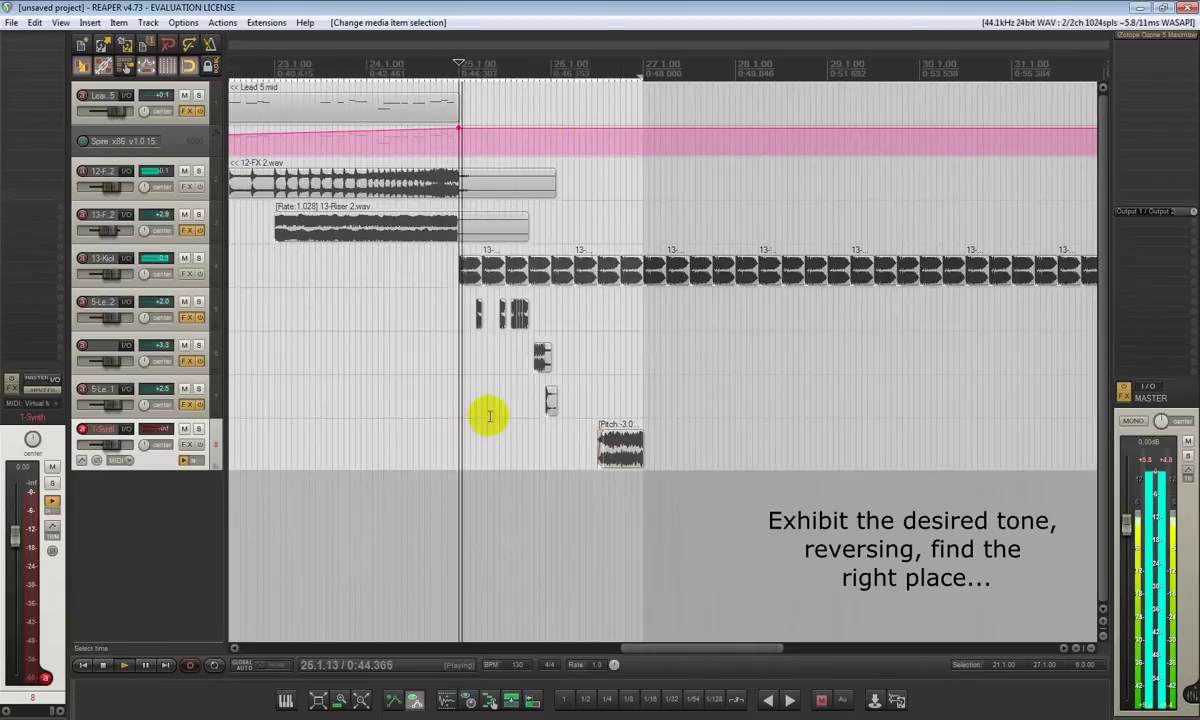
pyautogui.press('space')
pyautogui.press('space')
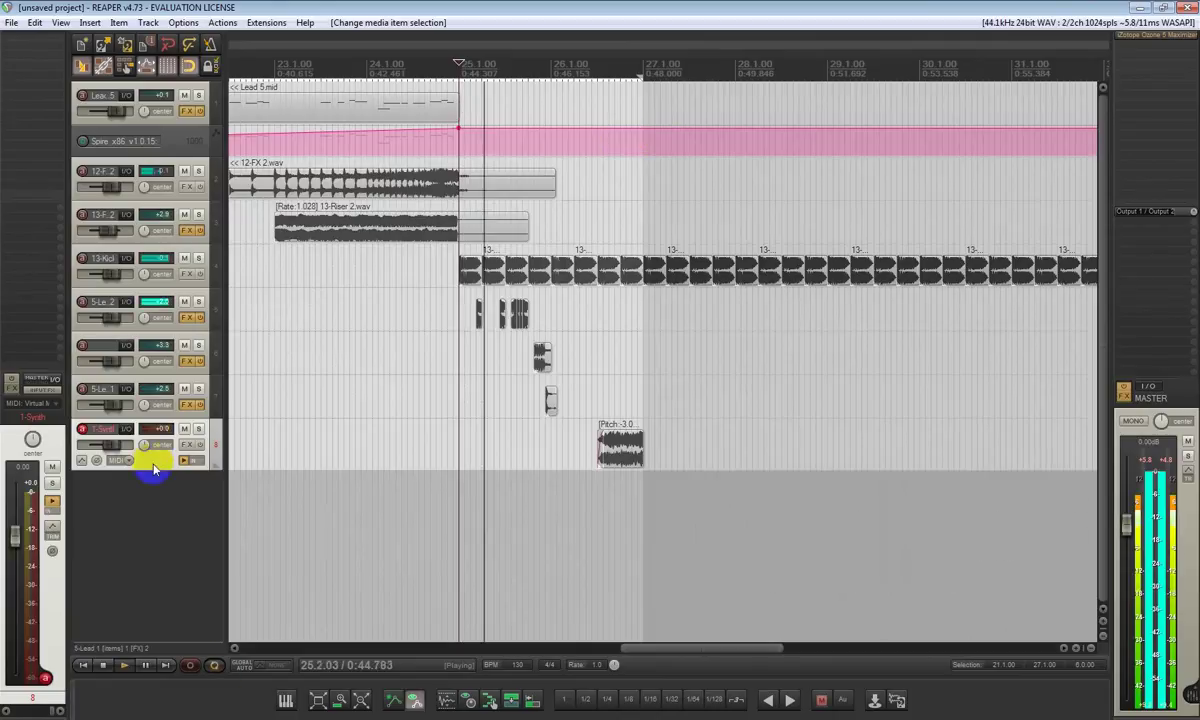
# Add VolumeShaper3 to the 1-Synth track, bend its rising curve upward during playback, and close the plug-in.
pyautogui.click(29, 42)
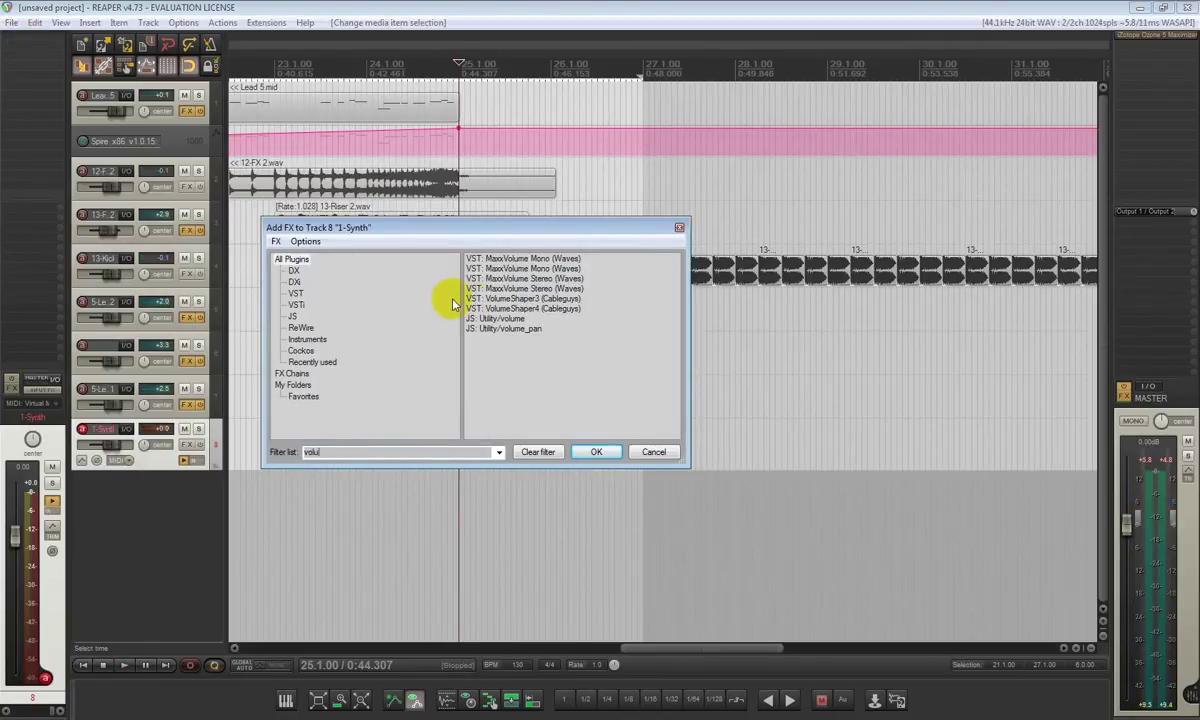
pyautogui.doubleClick(477, 303)
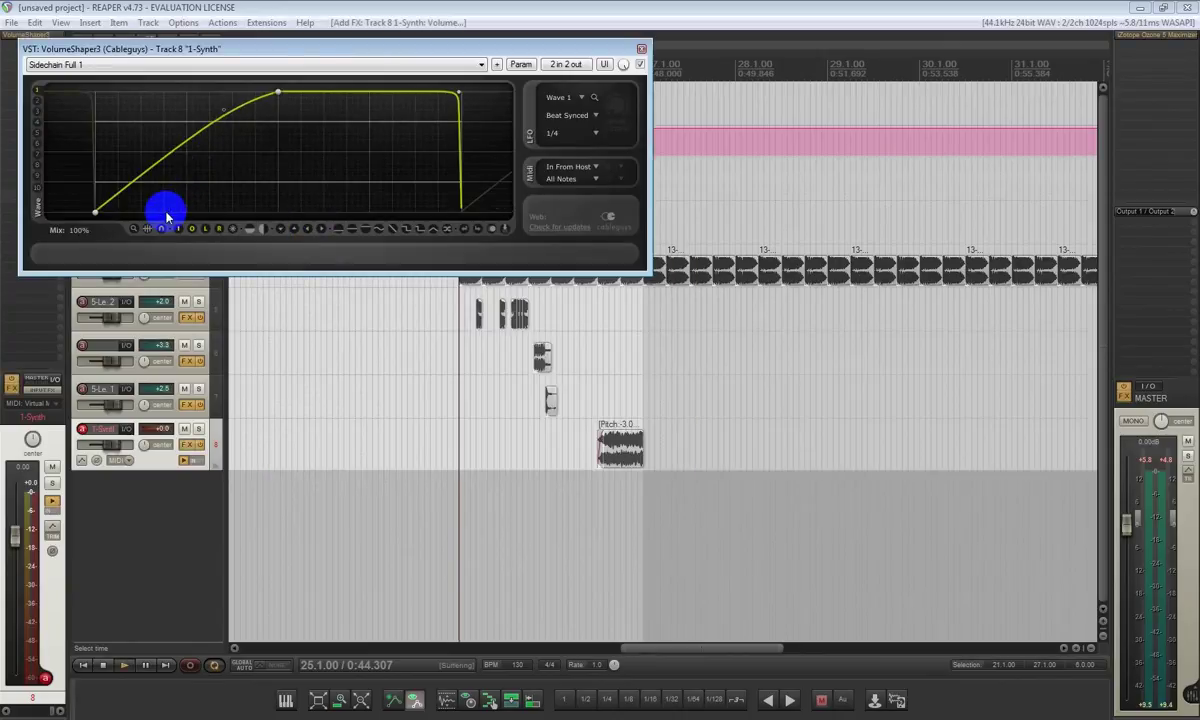
pyautogui.press('space')
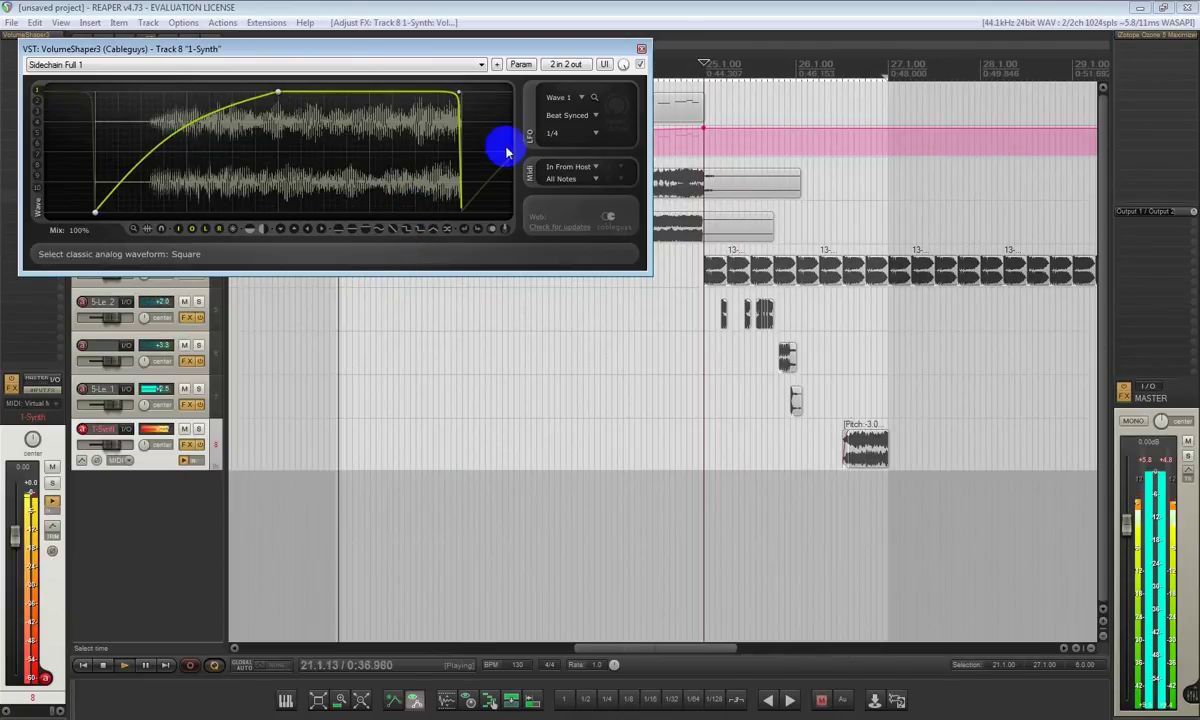
pyautogui.press('space')
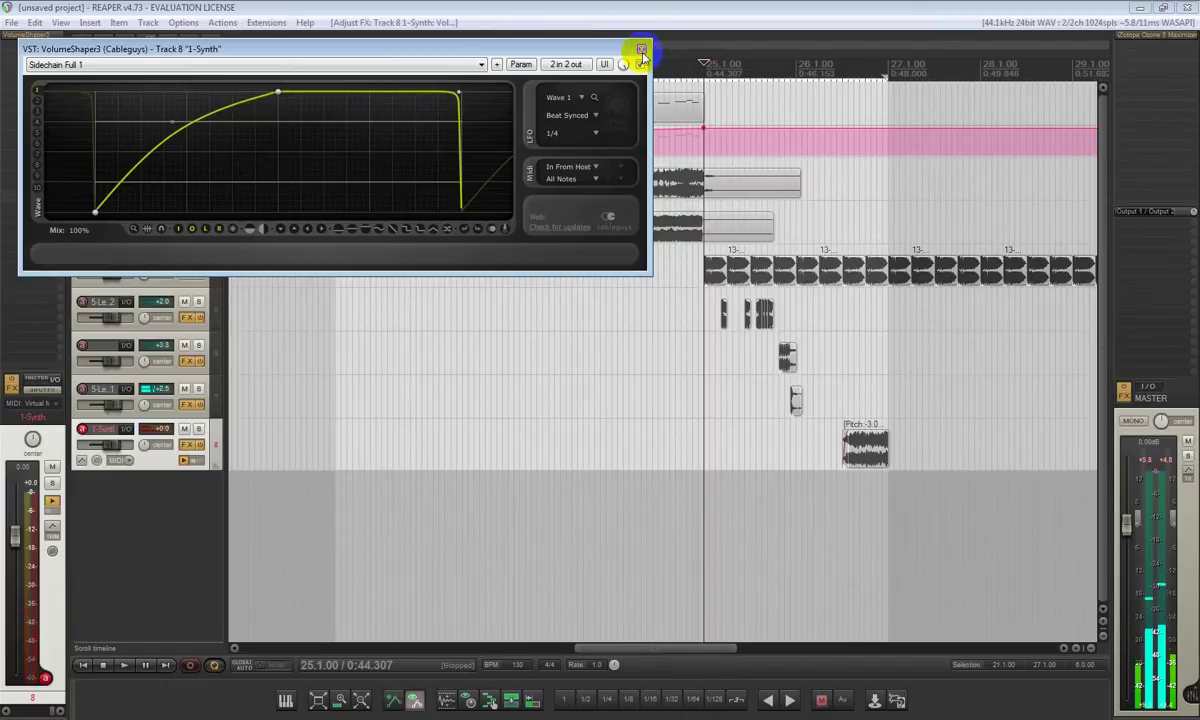
pyautogui.click(642, 52)
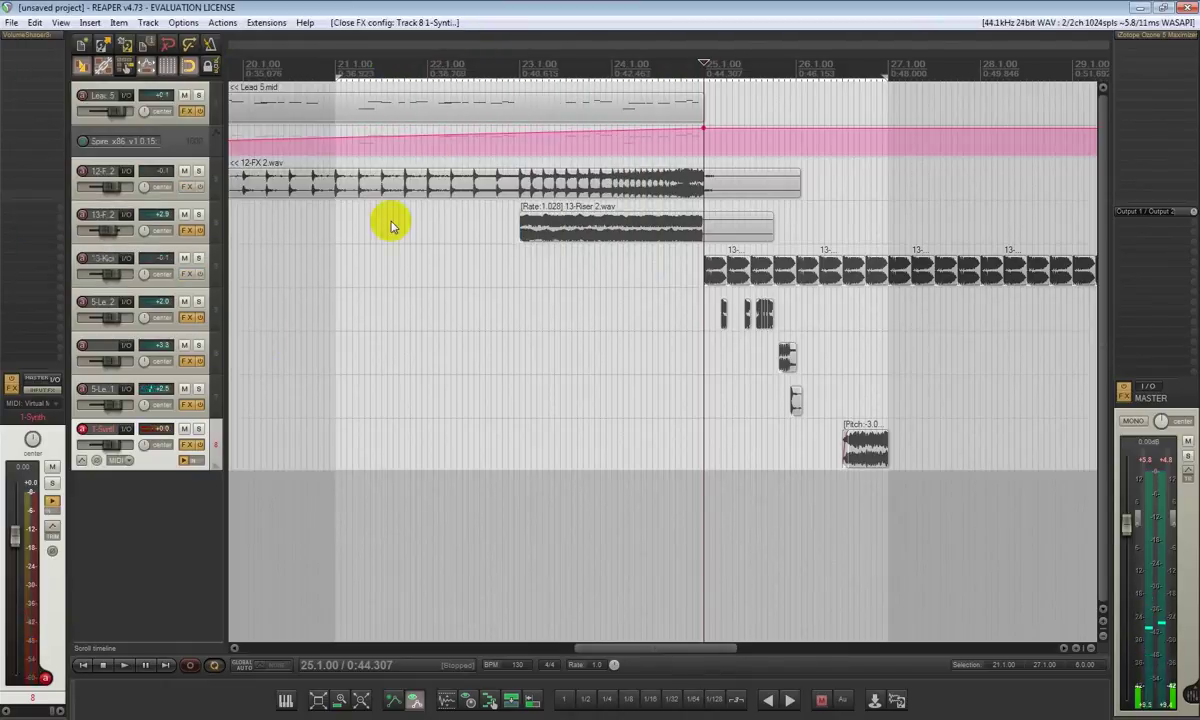
# Add BBE Tremor to the 1-Synth track, play the drop with it, and close the plug-in.
pyautogui.click(45, 52)
pyautogui.write('bbe')
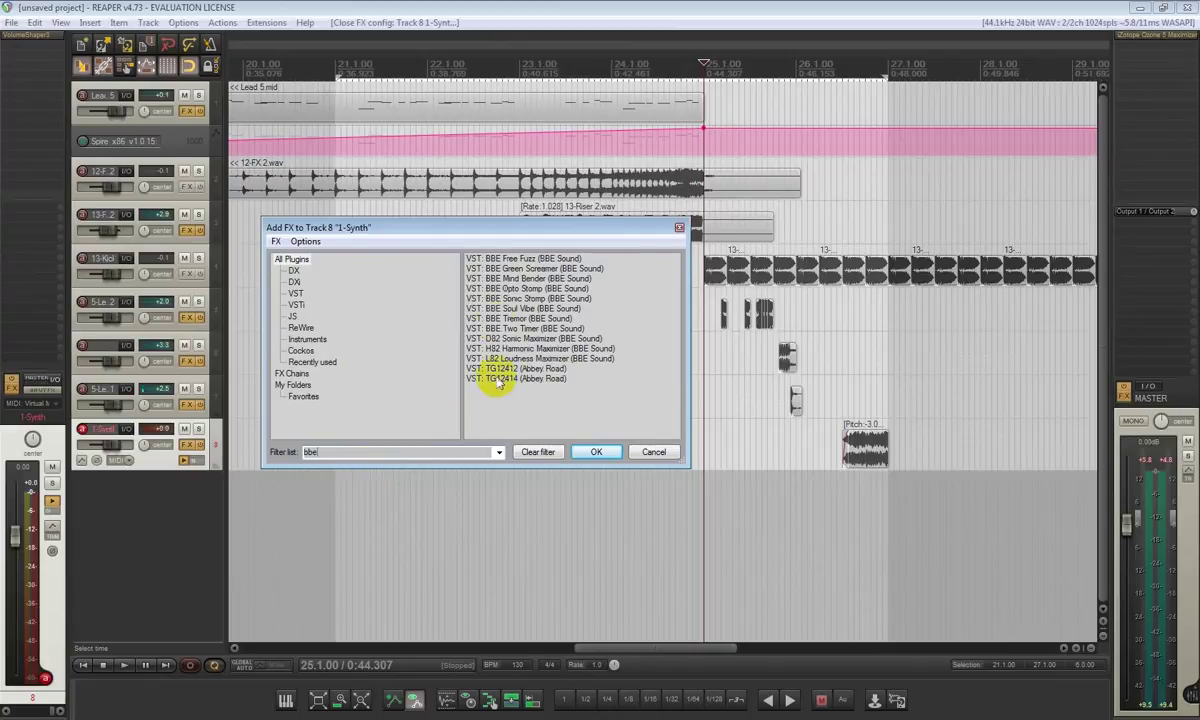
pyautogui.doubleClick(510, 318)
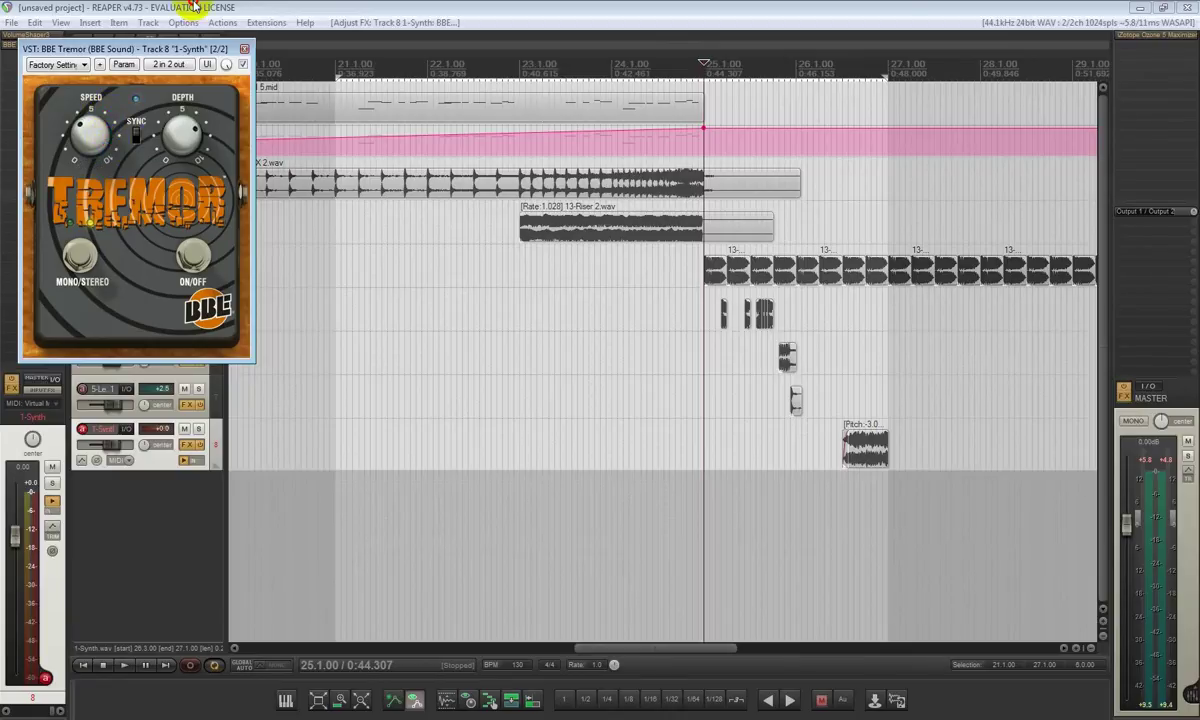
pyautogui.click(840, 470)
pyautogui.press('space')
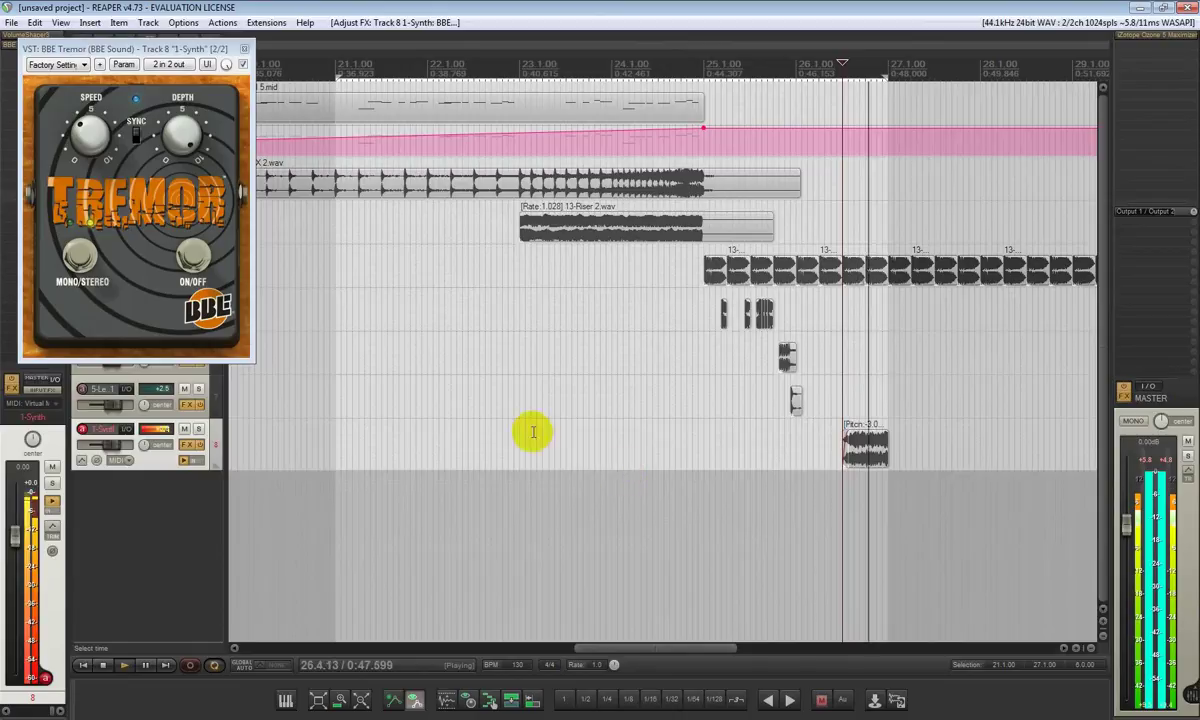
pyautogui.click(866, 437)
pyautogui.click(788, 461)
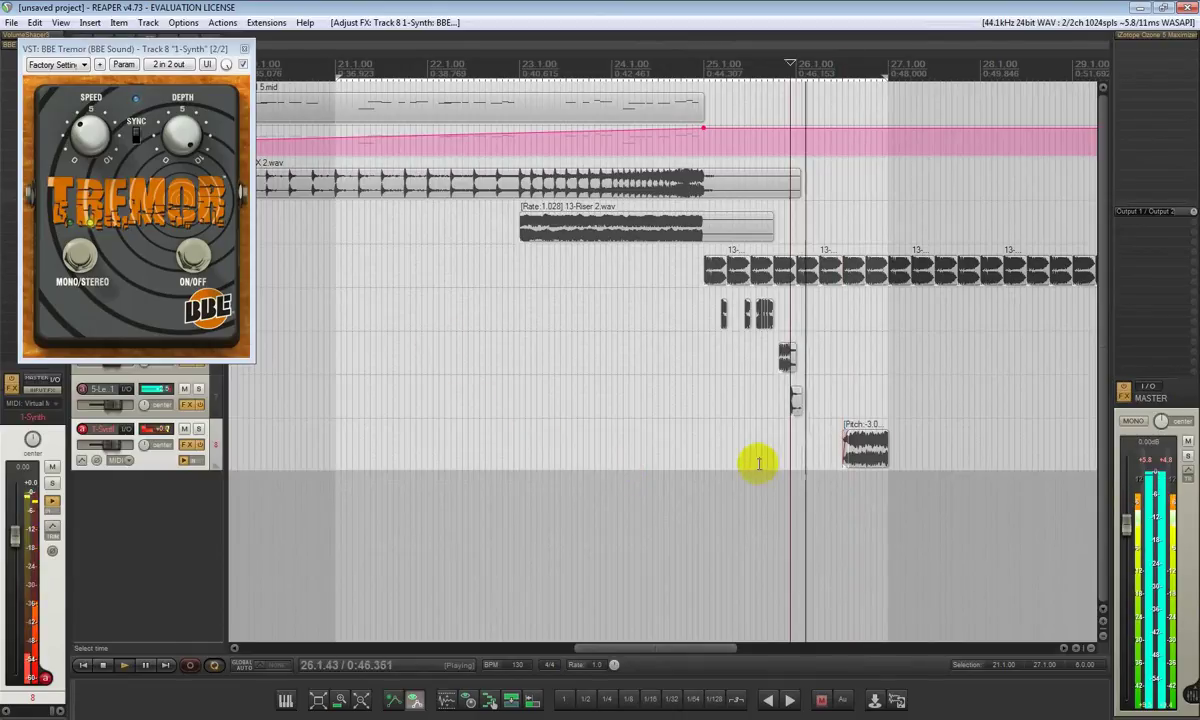
pyautogui.press('space')
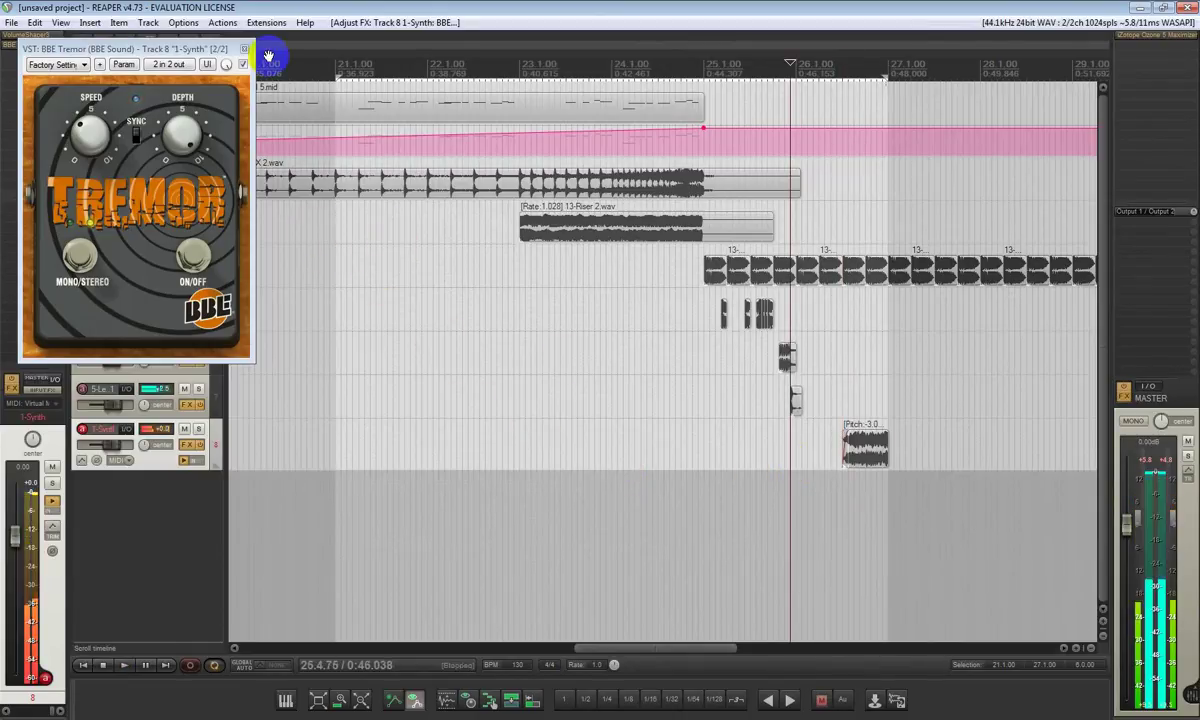
pyautogui.click(245, 49)
# Copy the short pitched item on the 5-Lead 1 track to just before 26.3.00 and play the drop.
pyautogui.scroll(2, 873, 415)
pyautogui.click(762, 406)
pyautogui.keyDown('ctrl'); pyautogui.moveTo(762, 406); pyautogui.dragTo(799, 411); pyautogui.keyUp('ctrl')
pyautogui.click(688, 405)
pyautogui.press('space')
pyautogui.press('space')
pyautogui.scroll(2, 815, 411)
pyautogui.press('space')
pyautogui.press('space')
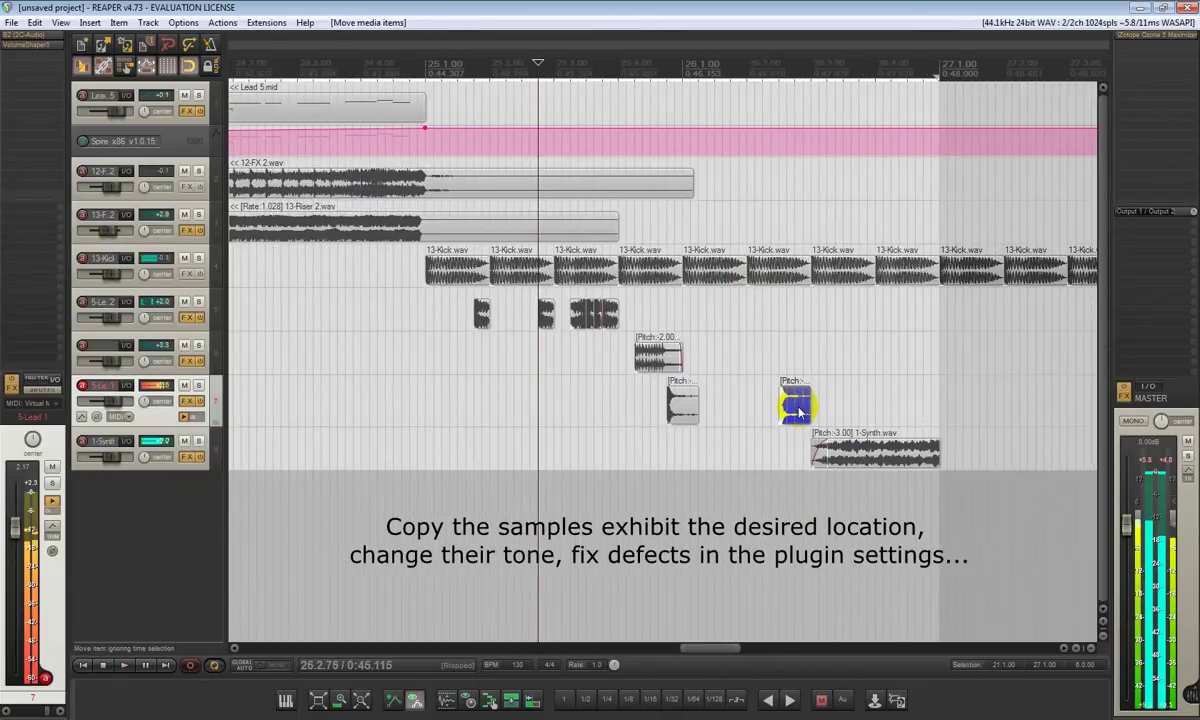
# Adjust the copied item's properties and play the drop repeatedly to check how it sits.
pyautogui.doubleClick(798, 408)
pyautogui.press('Return')
pyautogui.click(592, 439)
pyautogui.press('space')
pyautogui.press('space')
pyautogui.press('space')
pyautogui.press('space')
pyautogui.scroll(-2, 655, 402)
pyautogui.press('space')
pyautogui.scroll(-1, 646, 399)
pyautogui.press('space')
pyautogui.press('space')
pyautogui.scroll(-2, 665, 395)
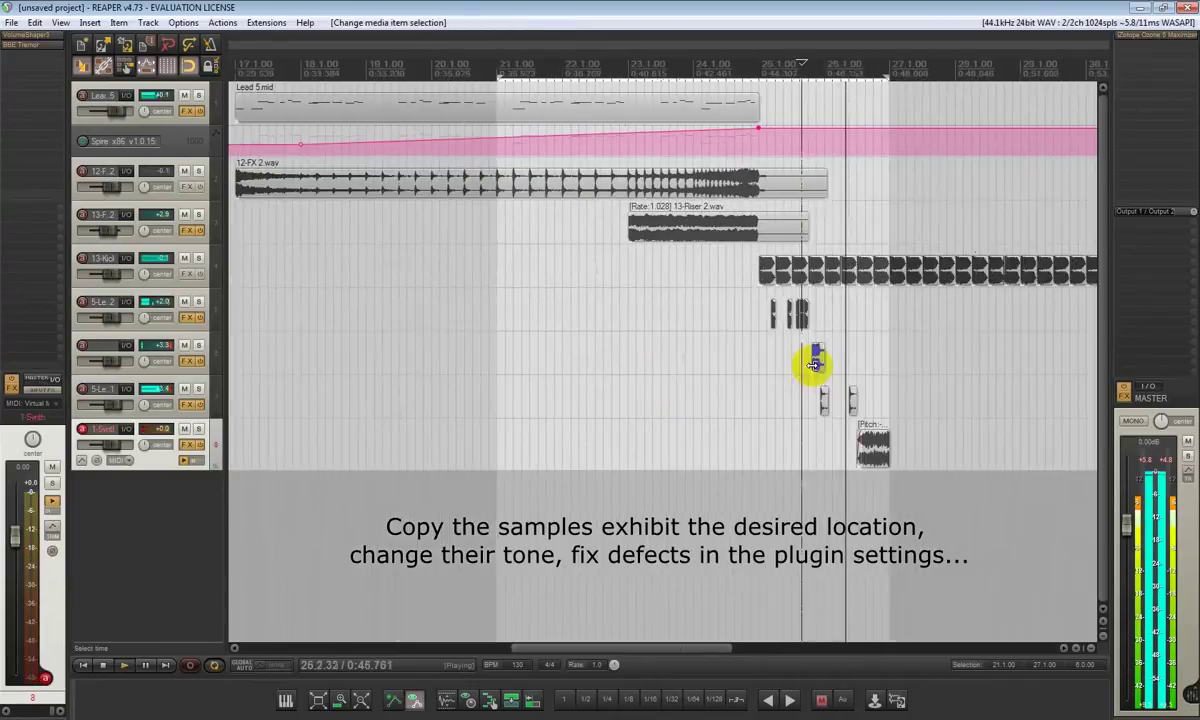
# Move the copied 5-Lead 1 item slightly earlier and play the passage.
pyautogui.press('space')
pyautogui.scroll(5, 573, 458)
pyautogui.moveTo(631, 411)
pyautogui.mouseDown()
pyautogui.moveTo(653, 413)
pyautogui.moveTo(624, 412)
pyautogui.mouseUp()
pyautogui.press('space')
pyautogui.press('space')
# Try a further copy of the short 5-Lead 1 item near 26.3.00, play it, and delete the extra copy.
pyautogui.keyDown('ctrl'); pyautogui.moveTo(468, 416); pyautogui.dragTo(609, 410); pyautogui.keyUp('ctrl')
pyautogui.press('space')
pyautogui.press('space')
pyautogui.click(587, 403)
pyautogui.press('space')
pyautogui.press('space')
pyautogui.click(485, 446)
pyautogui.click(403, 440)
pyautogui.click(587, 407)
pyautogui.press('Delete')
pyautogui.click(395, 441)
# Shift the second 5-Lead 1 item slightly earlier so that it ends at 26.3.00, checking it during playback.
pyautogui.press('space')
pyautogui.scroll(-3, 458, 418)
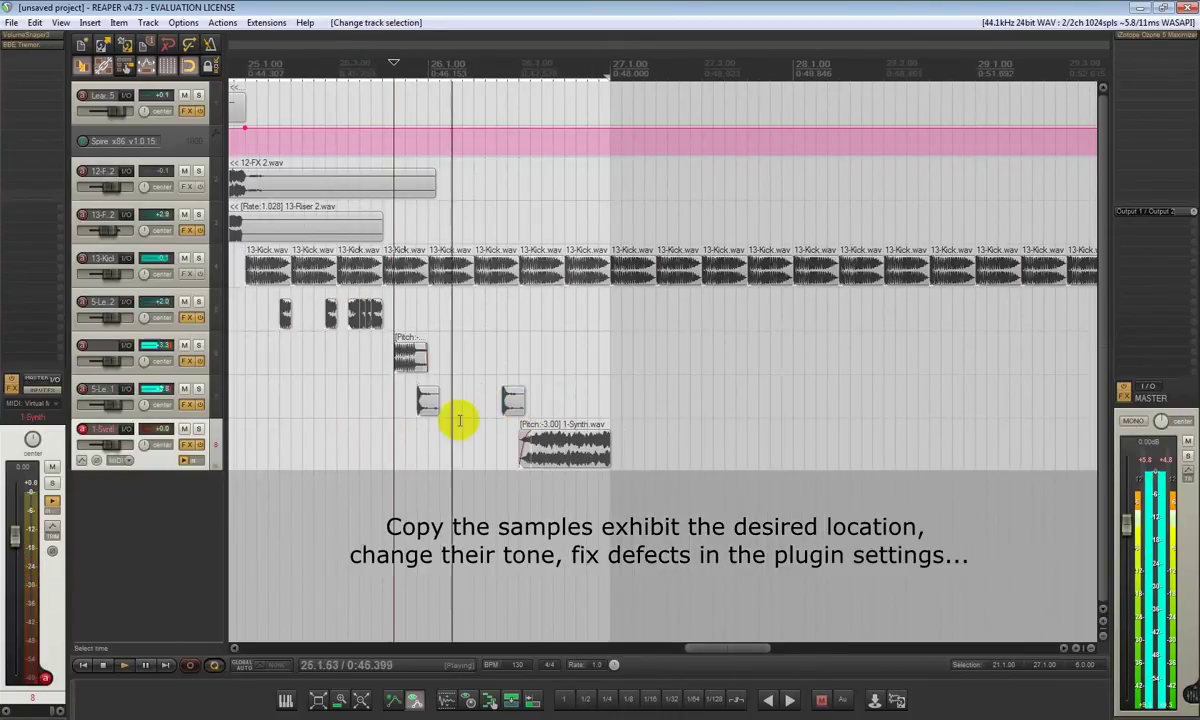
pyautogui.moveTo(508, 407); pyautogui.dragTo(501, 407)
pyautogui.press('space')
# Shorten the time selection to 25.1.00 through 27.1.00 and play the drop within it.
pyautogui.scroll(-5, 481, 390)
pyautogui.moveTo(501, 73); pyautogui.dragTo(633, 73)
pyautogui.press('space')
pyautogui.click(567, 284)
pyautogui.press('space')
pyautogui.press('space')
pyautogui.moveTo(700, 73); pyautogui.dragTo(699, 72)
pyautogui.press('space')
pyautogui.moveTo(596, 648); pyautogui.dragTo(668, 647)
pyautogui.scroll(5, 471, 404)
pyautogui.press('space')
# Try a copy of the last 5-Lead 2 slice just before 26.3.00, play it, and delete it.
pyautogui.moveTo(491, 331); pyautogui.dragTo(624, 321)
pyautogui.press('space')
pyautogui.press('space')
pyautogui.press('space')
pyautogui.press('space')
pyautogui.press('Delete')
# Rework the 1-Synth item to a playback rate of 0.500 and play the drop from 25.1.00.
pyautogui.moveTo(635, 458)
pyautogui.mouseDown()
pyautogui.moveTo(539, 458)
pyautogui.moveTo(610, 434)
pyautogui.moveTo(584, 429)
pyautogui.moveTo(636, 437)
pyautogui.mouseUp()
pyautogui.click(365, 72)
pyautogui.press('space')
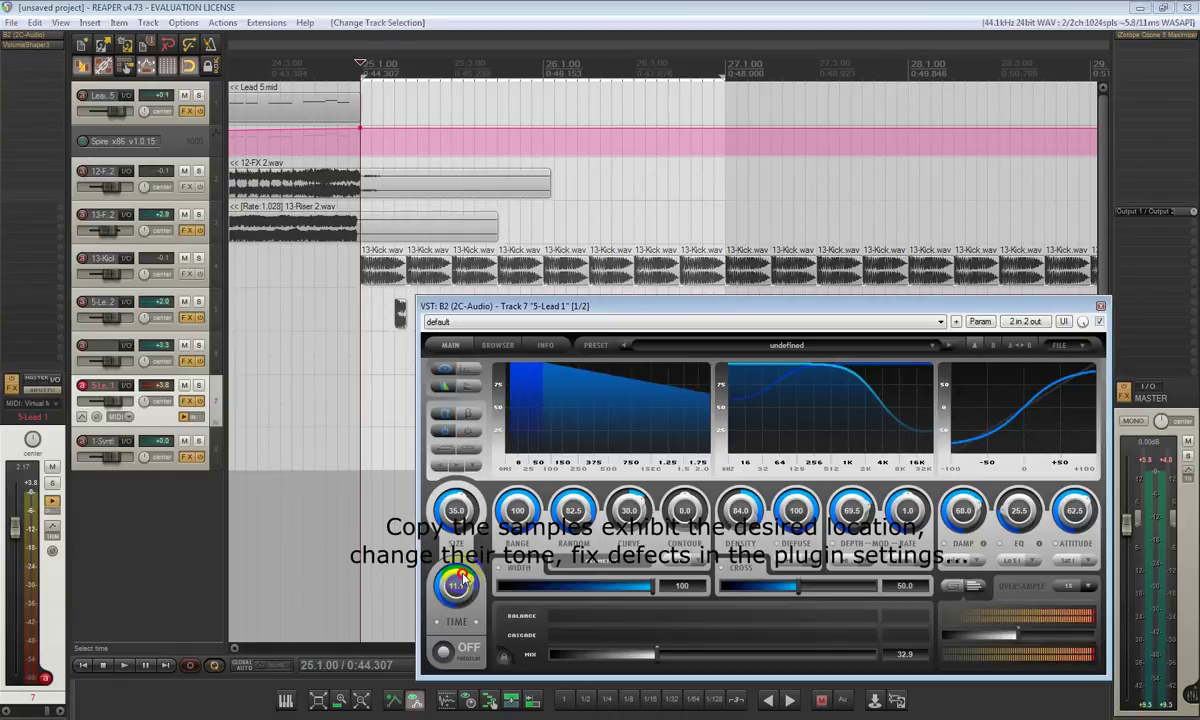
# Set B2's Time to 15.0 and raise its Mix on the 5-Lead 1 track, and set the track volume to 4.28 dB.
pyautogui.moveTo(462, 578); pyautogui.dragTo(462, 566)
pyautogui.press('space')
pyautogui.moveTo(656, 654); pyautogui.dragTo(679, 655)
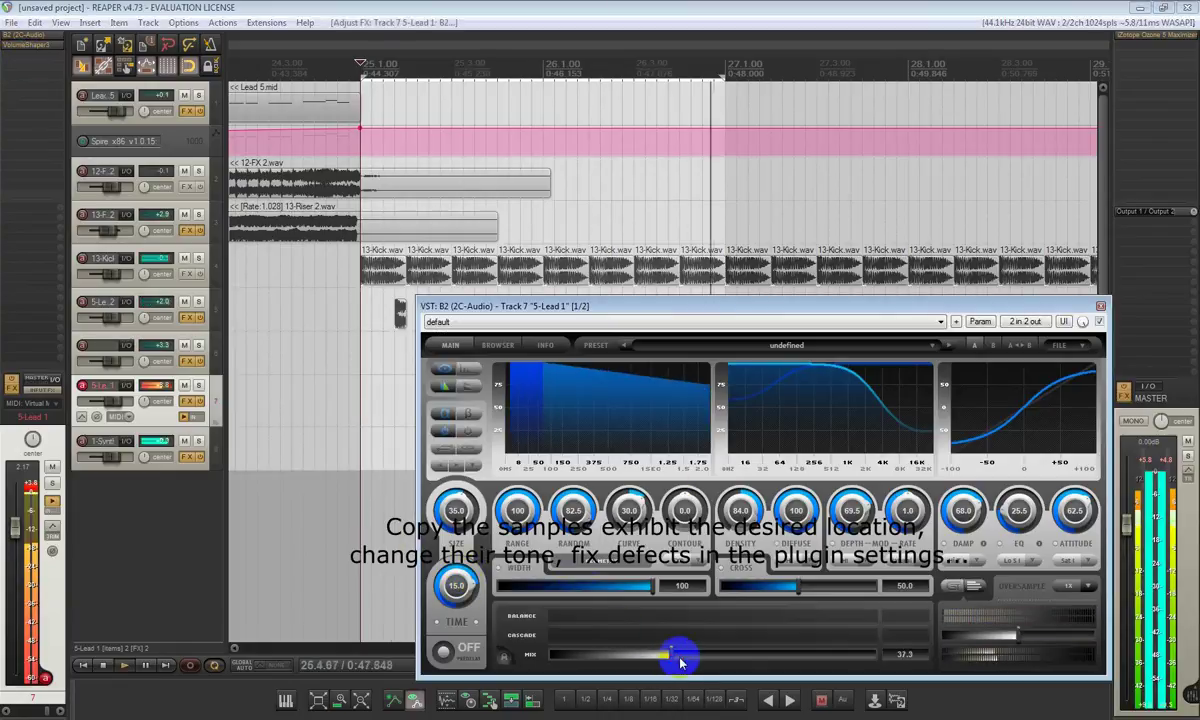
pyautogui.moveTo(14, 522); pyautogui.dragTo(14, 512)
pyautogui.moveTo(679, 653); pyautogui.dragTo(684, 654)
pyautogui.click(14, 516)
pyautogui.click(1101, 306)
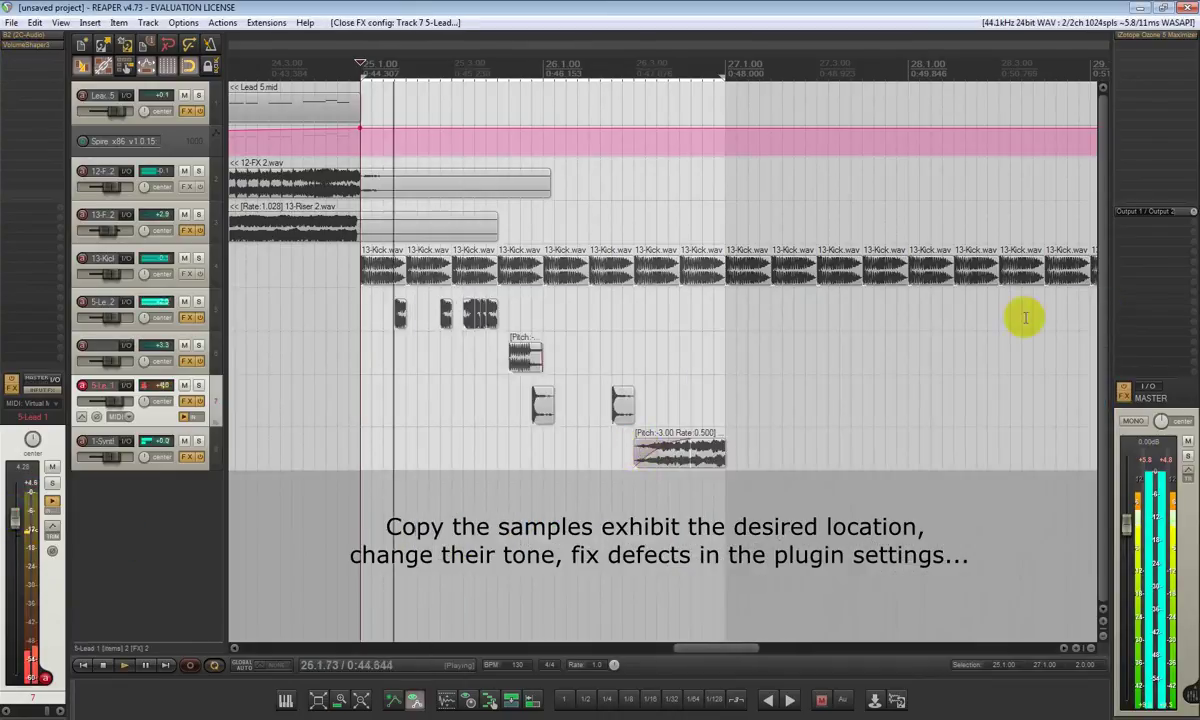
# Stop playback and extend the end of the time selection to 29.1.00.
pyautogui.scroll(-3, 800, 360)
pyautogui.hscroll(2, 600, 320)
pyautogui.press('space')
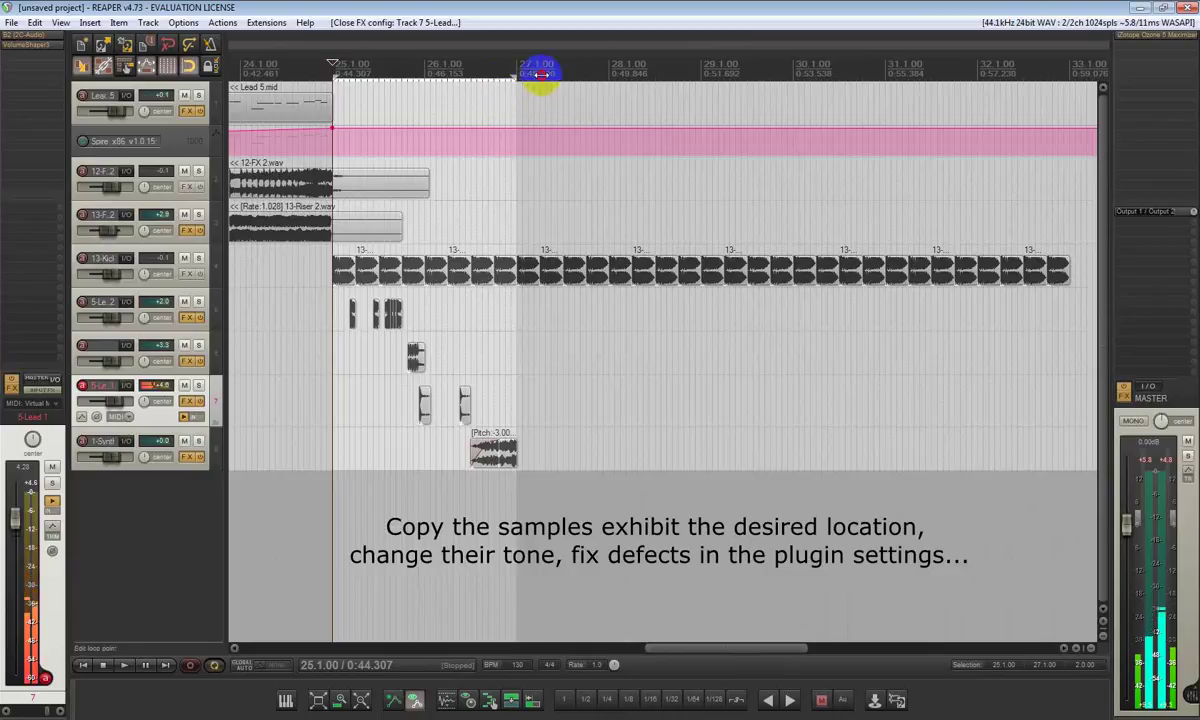
pyautogui.moveTo(540, 74); pyautogui.dragTo(700, 74)
# Audition samples in the 13 128 BPM F folder and insert 13-Lead 2.wav on a new track at 25.1.00.
pyautogui.hotkey('ctrl', 'alt', 'x')
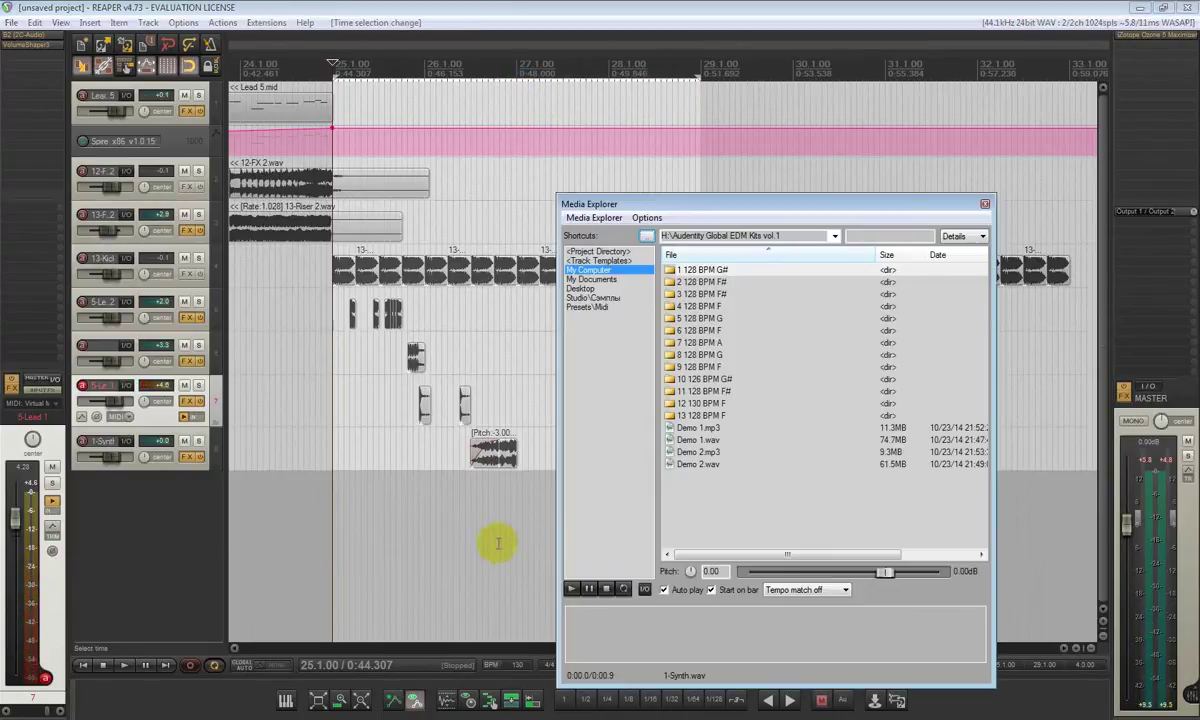
pyautogui.doubleClick(690, 413)
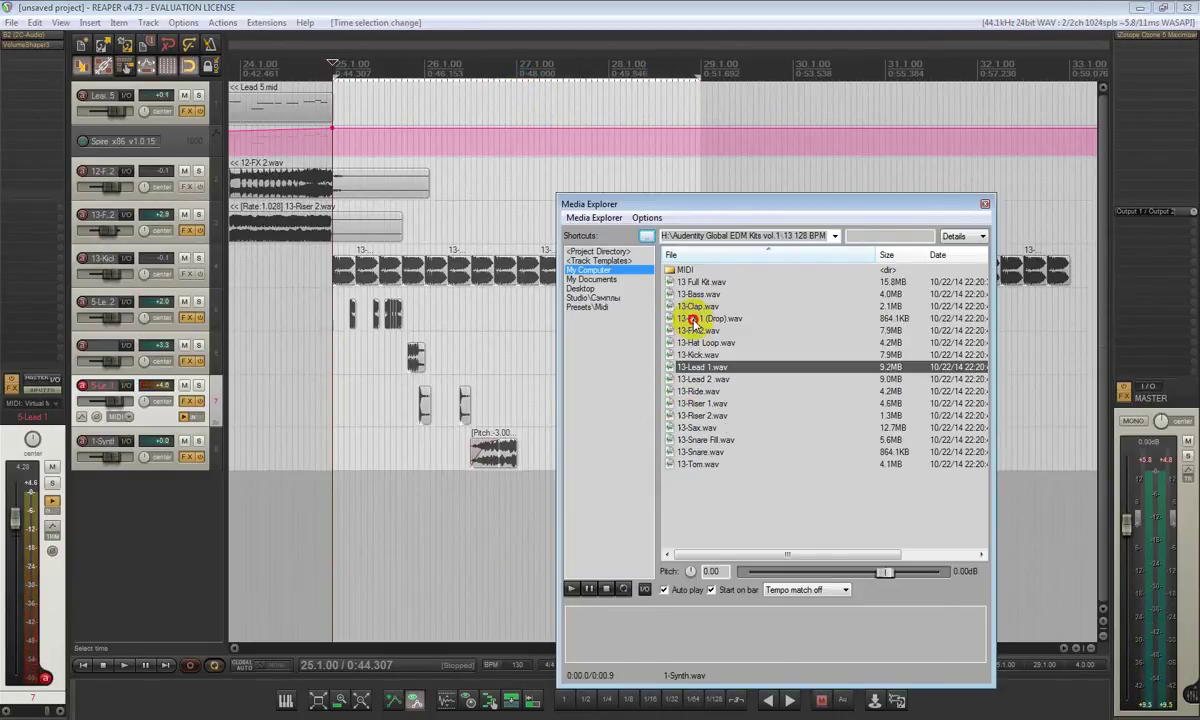
pyautogui.click(705, 318)
pyautogui.click(697, 295)
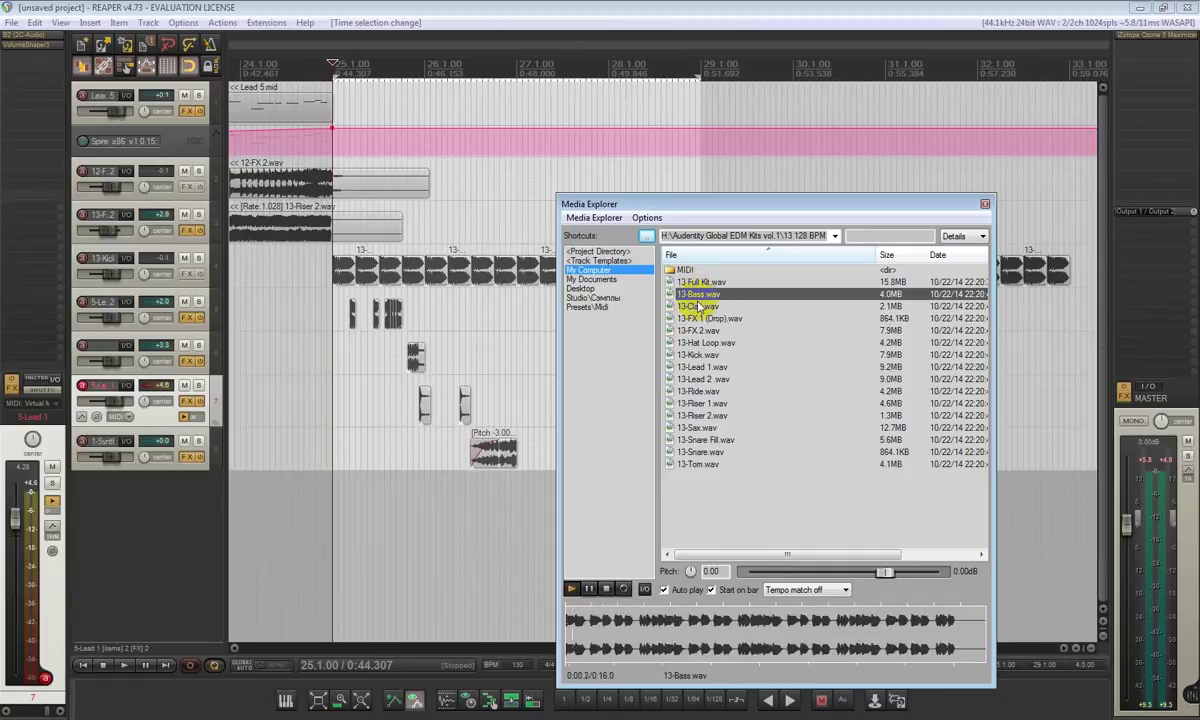
pyautogui.click(697, 343)
pyautogui.click(699, 367)
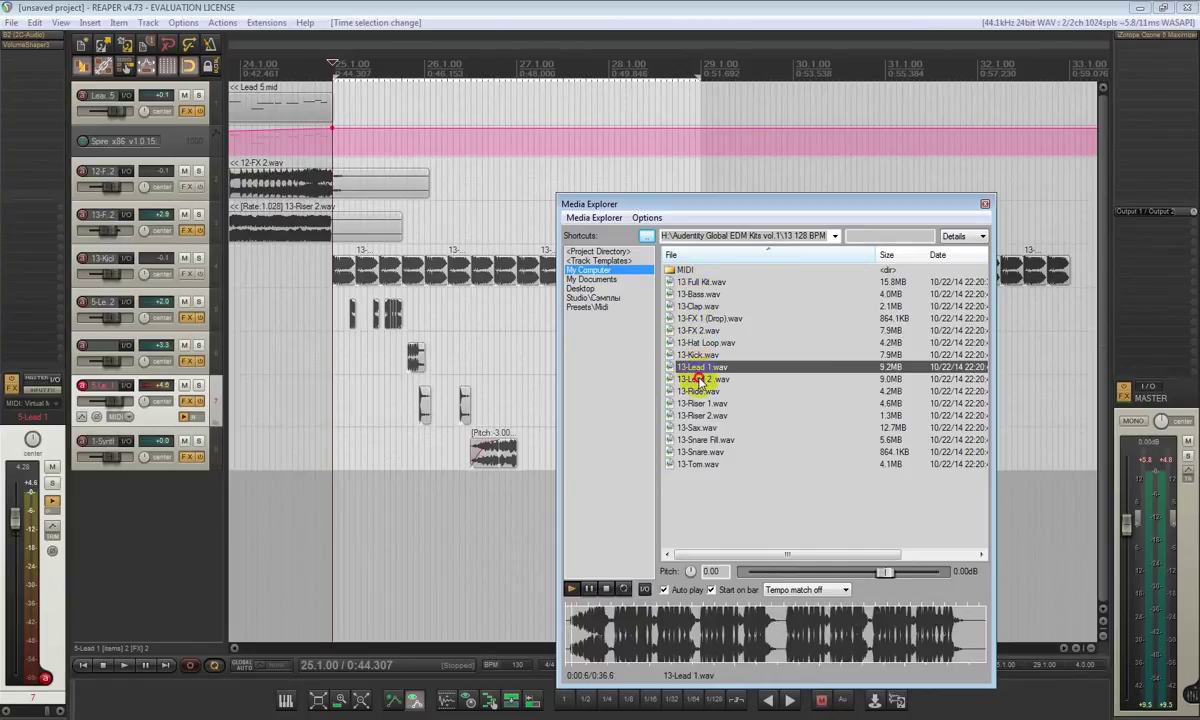
pyautogui.click(700, 380)
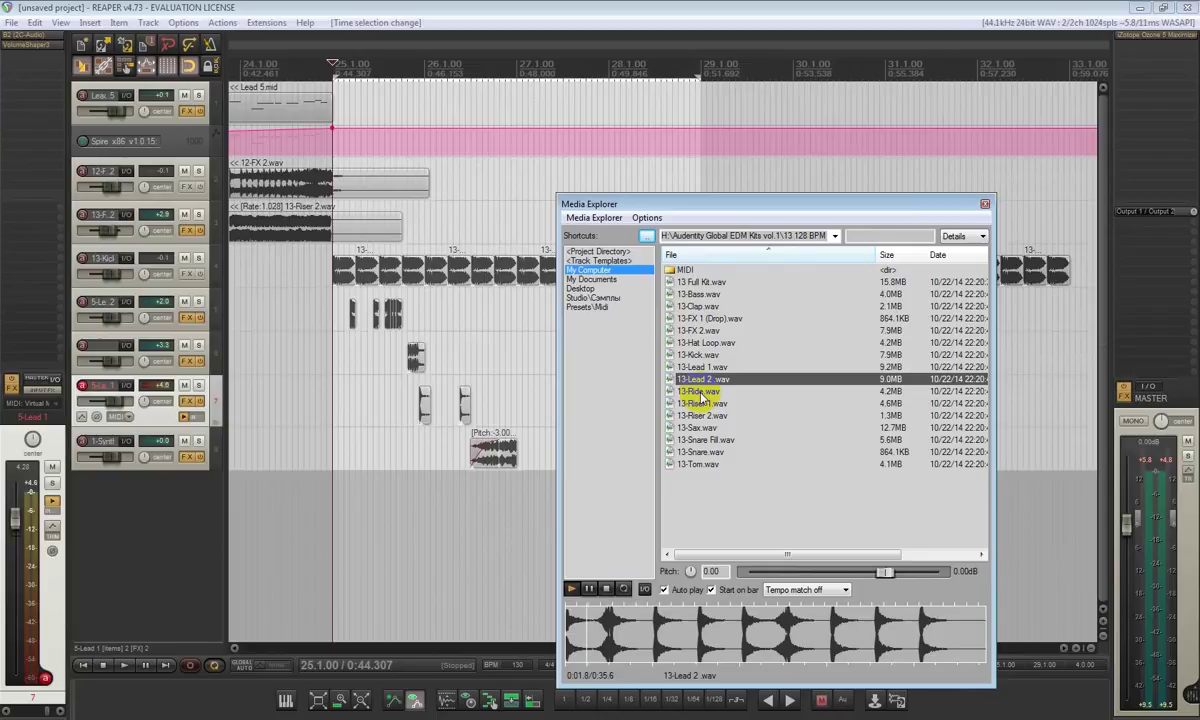
pyautogui.moveTo(434, 455); pyautogui.dragTo(328, 492)
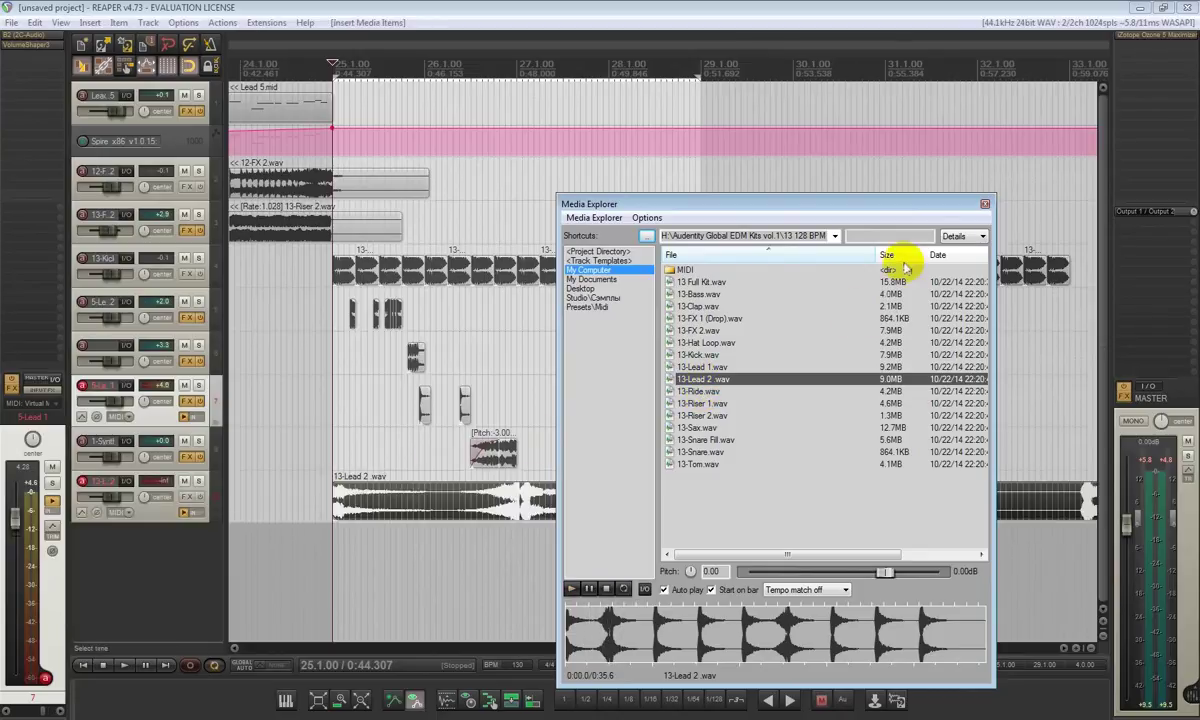
pyautogui.click(983, 205)
# Solo the 13-Lead 2 track and play it to find a usable hit.
pyautogui.scroll(-2, 426, 492)
pyautogui.scroll(1, 520, 490)
pyautogui.click(549, 484)
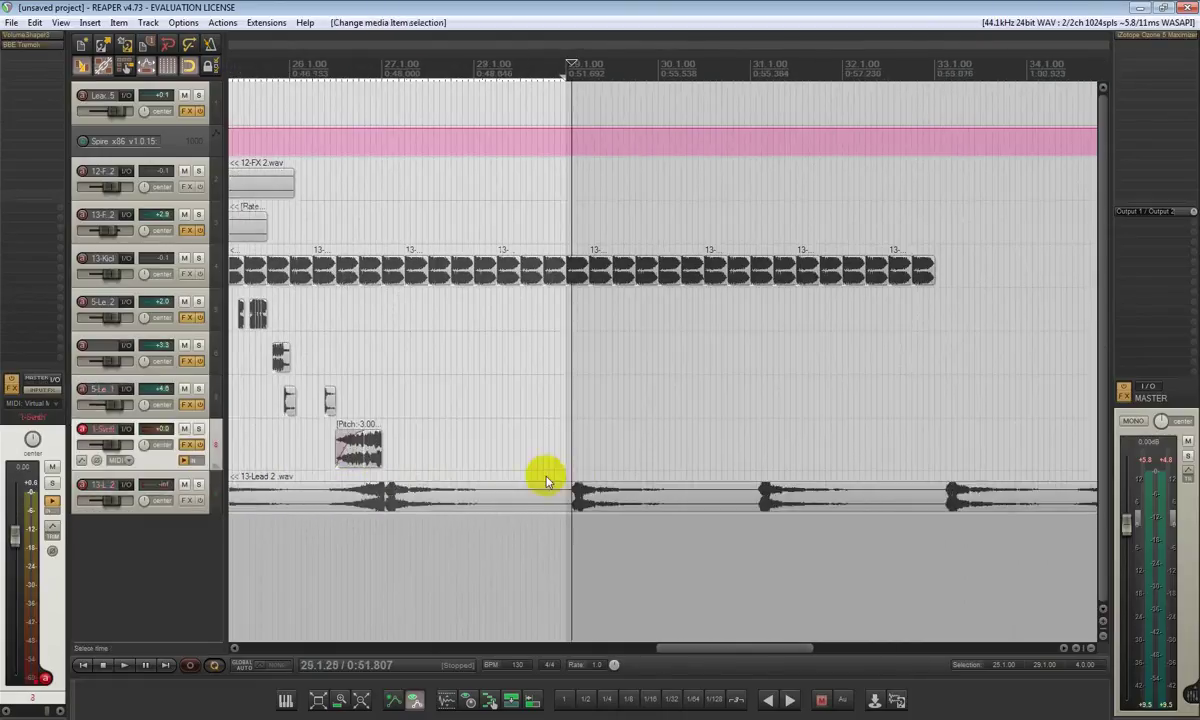
pyautogui.scroll(-3, 549, 484)
pyautogui.click(198, 481)
pyautogui.press('space')
pyautogui.click(621, 523)
pyautogui.click(822, 517)
# Split the 13-Lead 2 item at a hit, delete the part before it, and move the rest to 25.1.00.
pyautogui.scroll(4, 830, 508)
pyautogui.scroll(6, 830, 508)
pyautogui.click(801, 495)
pyautogui.press('s')
pyautogui.click(780, 493)
pyautogui.press('Delete')
pyautogui.moveTo(801, 487); pyautogui.dragTo(781, 491)
pyautogui.scroll(-10, 742, 493)
pyautogui.scroll(2, 832, 495)
pyautogui.scroll(-3, 688, 492)
pyautogui.moveTo(682, 492); pyautogui.dragTo(470, 498)
# Time-stretch the 13-Lead 2 item to a rate of 1.011 so its hits match the bars, and play it.
pyautogui.scroll(5, 430, 495)
pyautogui.moveTo(1051, 500); pyautogui.dragTo(1045, 501)
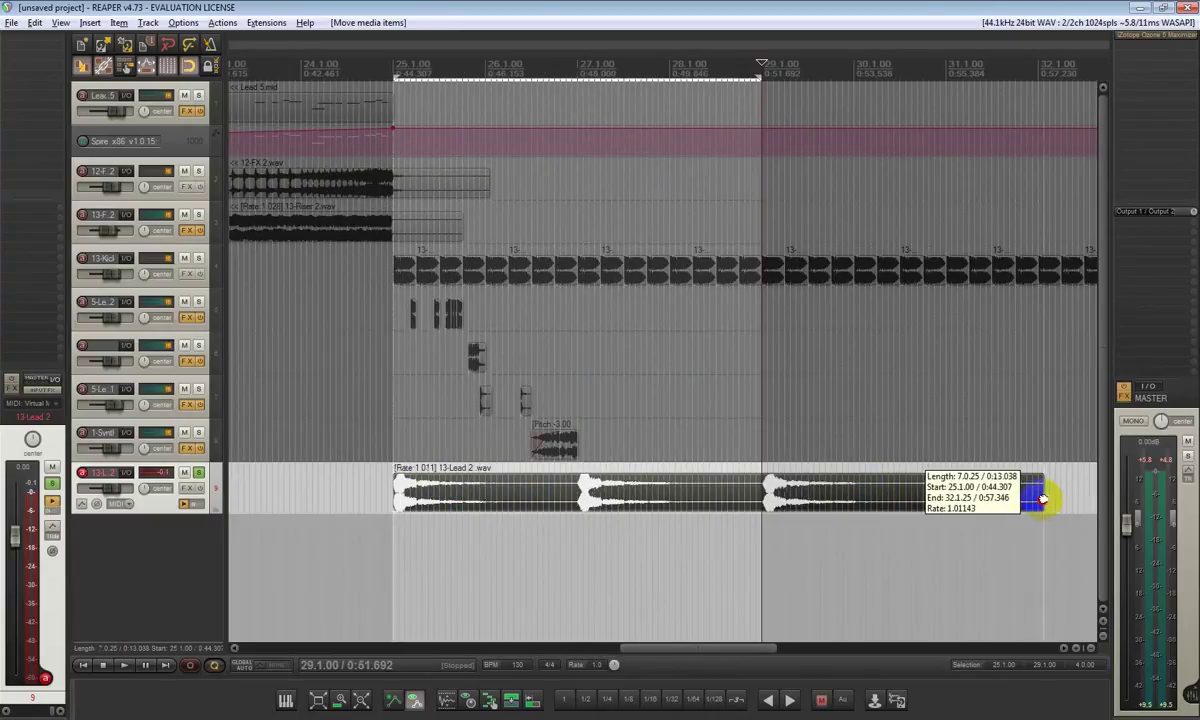
pyautogui.scroll(5, 775, 495)
pyautogui.scroll(-6, 720, 493)
pyautogui.click(442, 519)
pyautogui.press('space')
pyautogui.press('space')
pyautogui.scroll(7, 530, 510)
pyautogui.scroll(-6, 475, 508)
pyautogui.scroll(6, 407, 521)
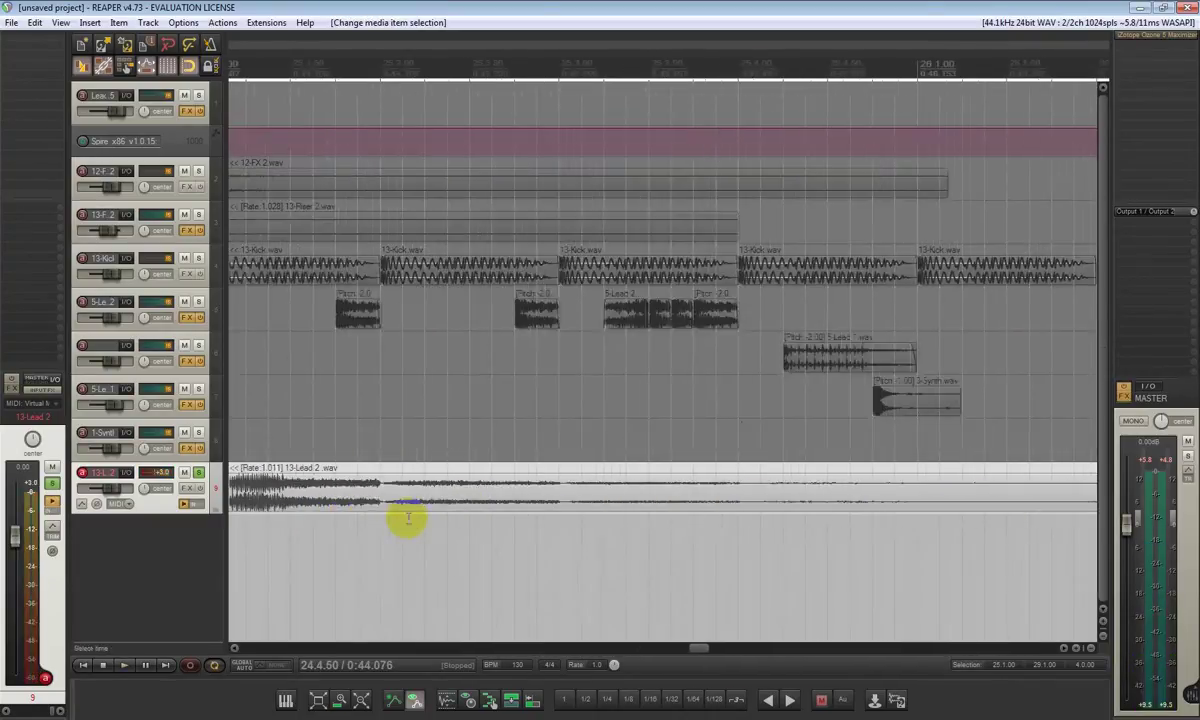
# Cut the 13-Lead 2 item off at 27.1.00 and duplicate the two-bar item to fill up to 29.1.00.
pyautogui.scroll(-6, 408, 520)
pyautogui.click(511, 491)
pyautogui.click(518, 489)
pyautogui.press('s')
pyautogui.click(531, 487)
pyautogui.press('Delete')
pyautogui.moveTo(511, 477); pyautogui.dragTo(511, 478)
pyautogui.click(439, 500)
pyautogui.hotkey('ctrl', 'd')
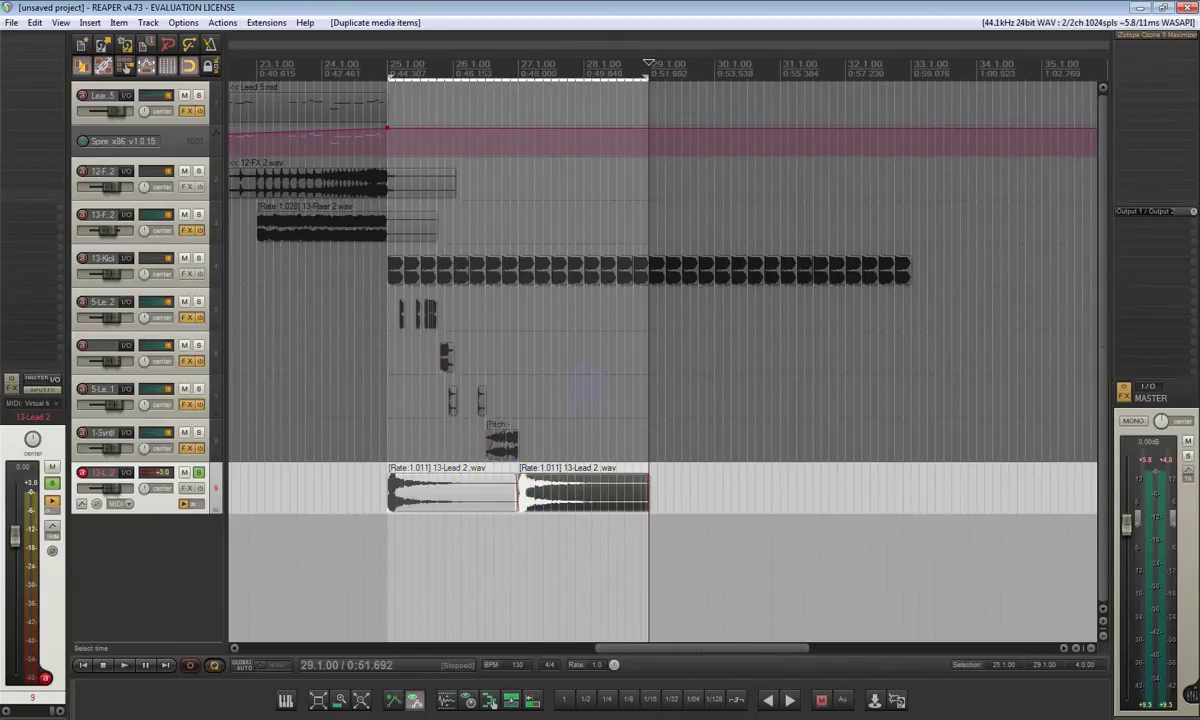
# Unsolo the 13-Lead 2 track and play the full drop from 25.1.00.
pyautogui.click(202, 470)
pyautogui.press('space')
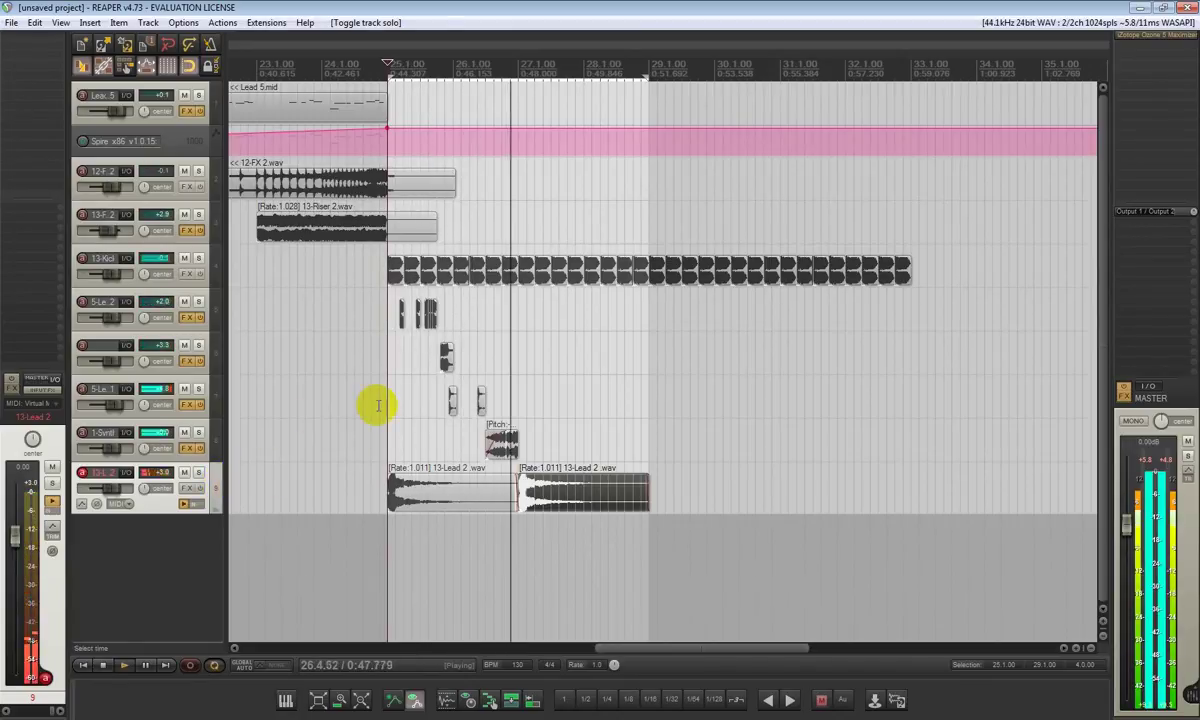
pyautogui.press('space')
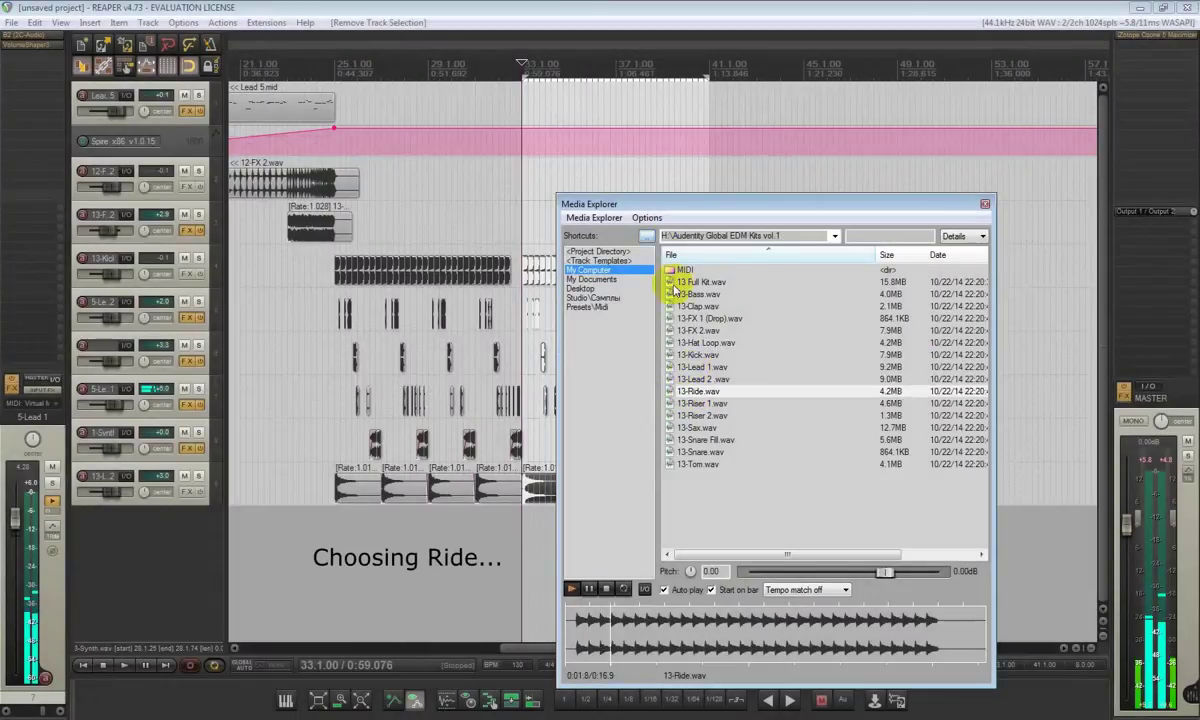
# Find 13-Ride.wav in the 13 128 BPM F folder and insert it on a new track at 33.1.00.
pyautogui.doubleClick(680, 271)
pyautogui.doubleClick(700, 415)
pyautogui.click(699, 391)
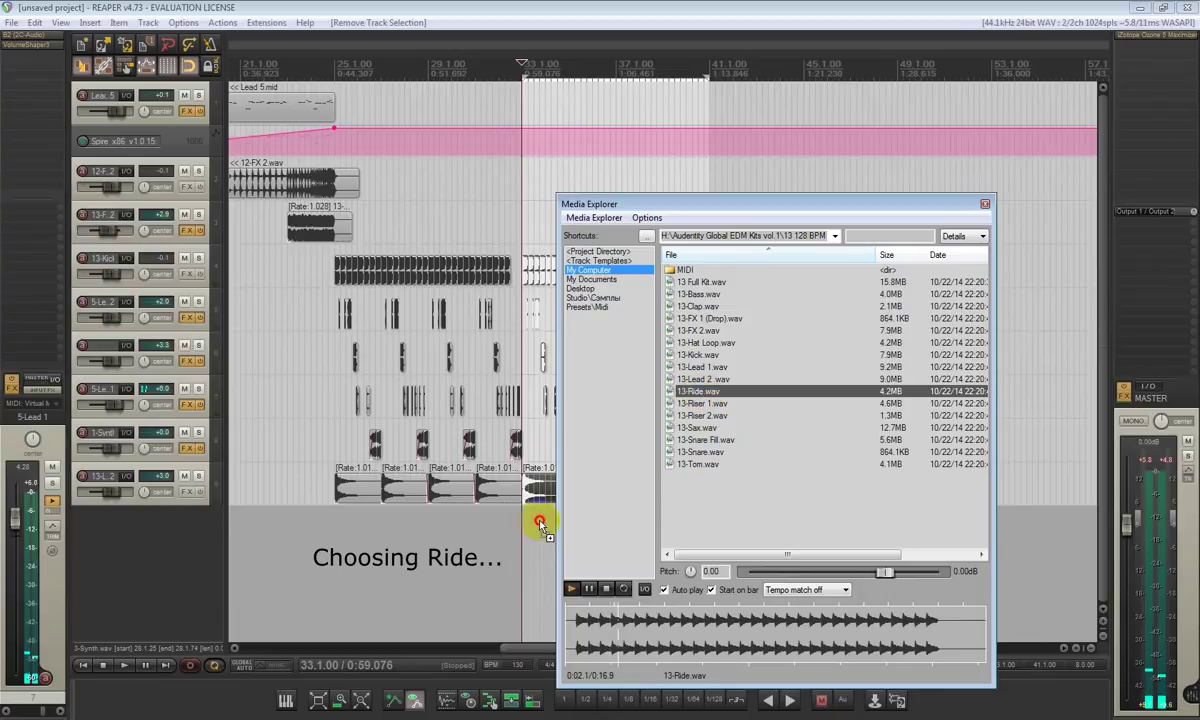
pyautogui.moveTo(520, 537); pyautogui.dragTo(522, 537)
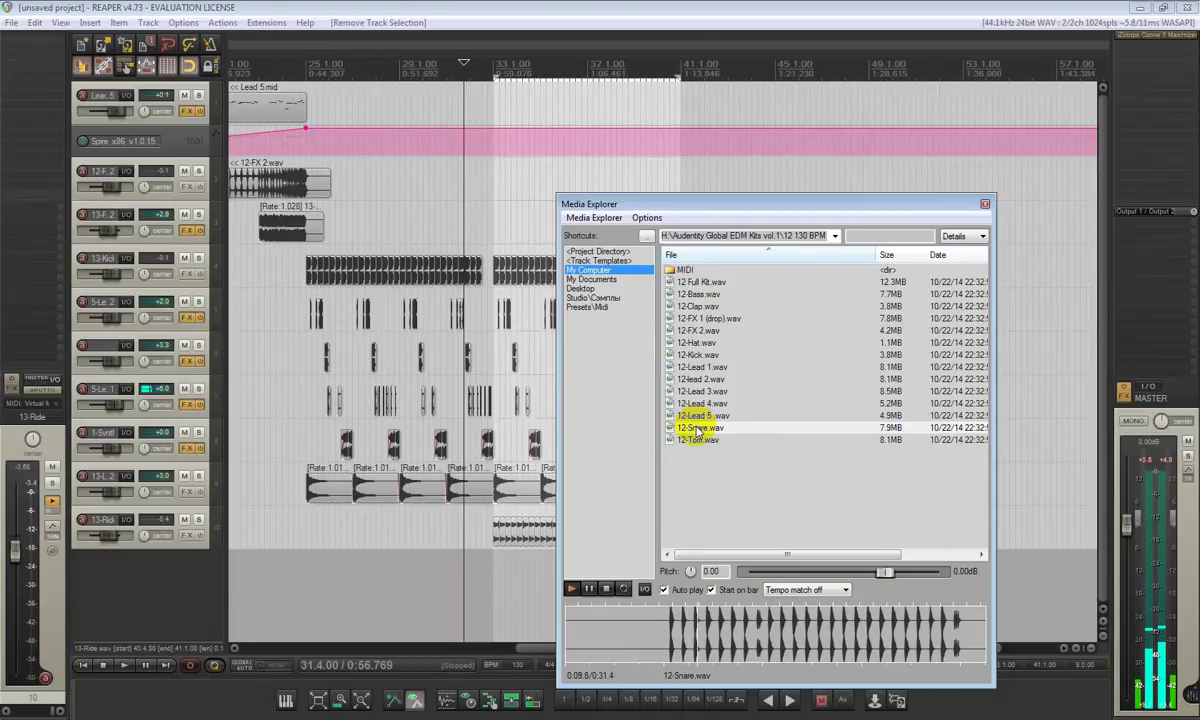
# Insert 12-Snare.wav on a new track at 33.1.00 and delete everything in it after 35.1.00.
pyautogui.moveTo(490, 560); pyautogui.dragTo(490, 562)
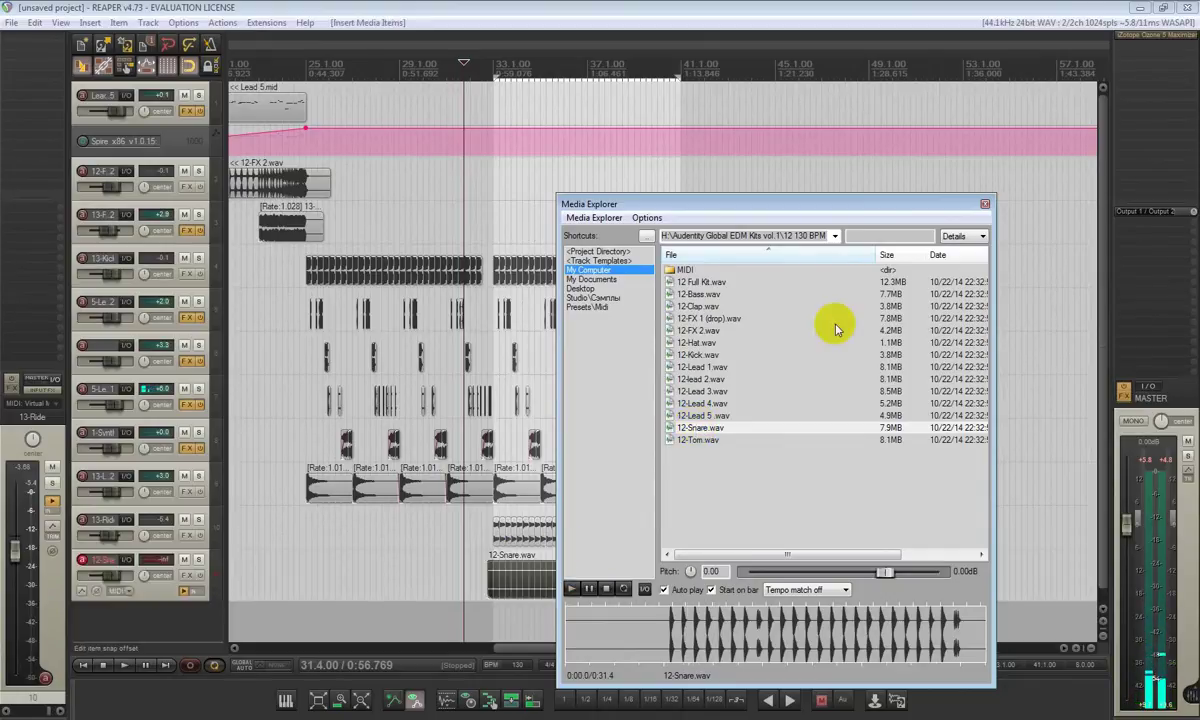
pyautogui.click(987, 203)
pyautogui.click(455, 578)
pyautogui.press('s')
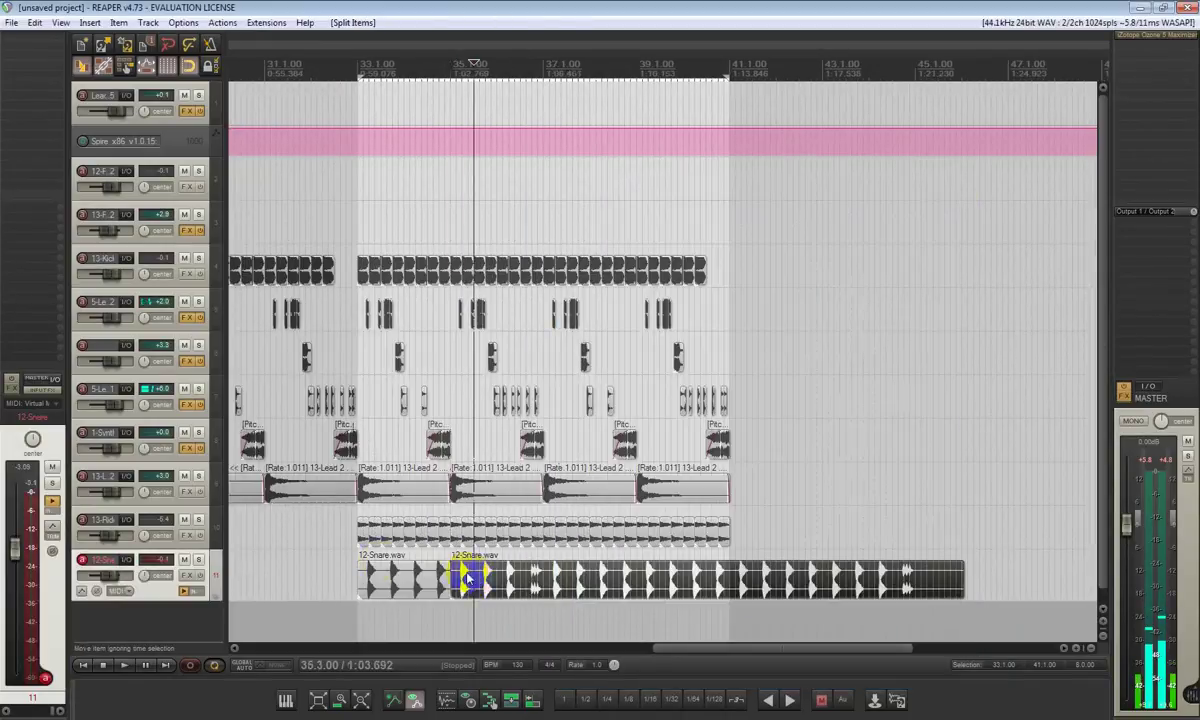
pyautogui.press('Delete')
# Split the snare item again and duplicate the snare to fill the section up to 41.1.00.
pyautogui.scroll(10, 440, 572)
pyautogui.scroll(-10, 437, 571)
pyautogui.click(397, 583)
pyautogui.press('s')
pyautogui.hotkey('ctrl', 'd')
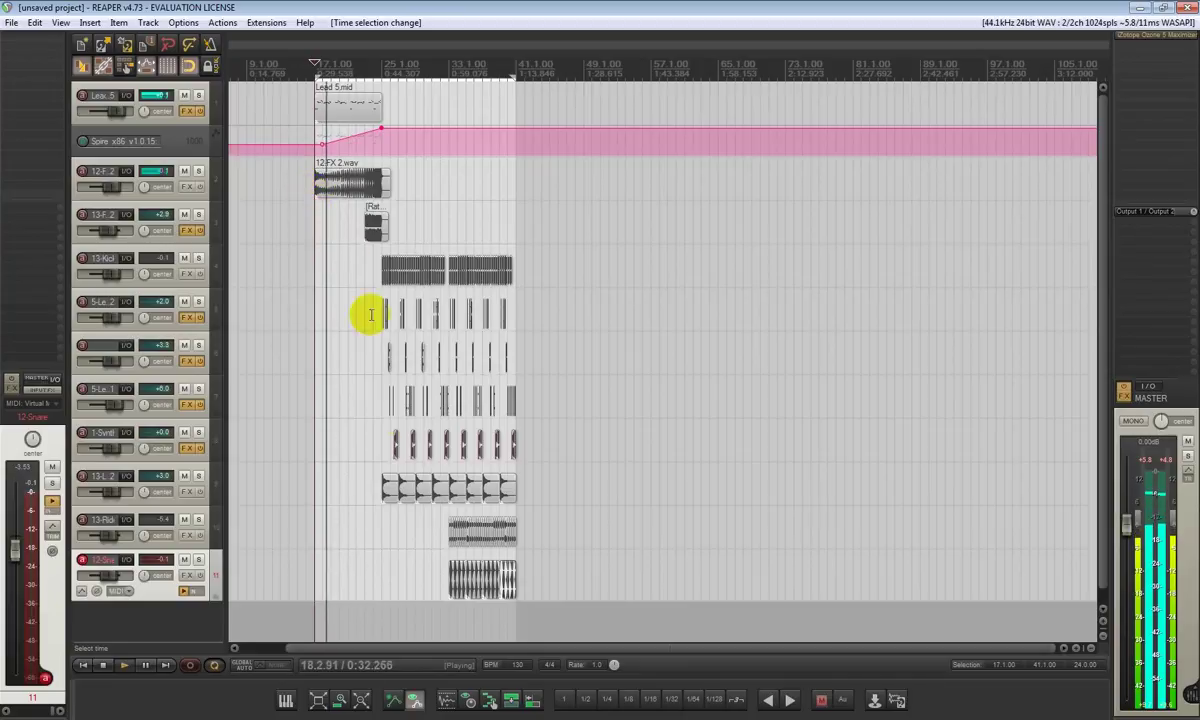
# Play the whole arrangement from 17.1.00 to 41.1.00 with reduced track heights, and stop playback.
pyautogui.scroll(-1, 330, 510)
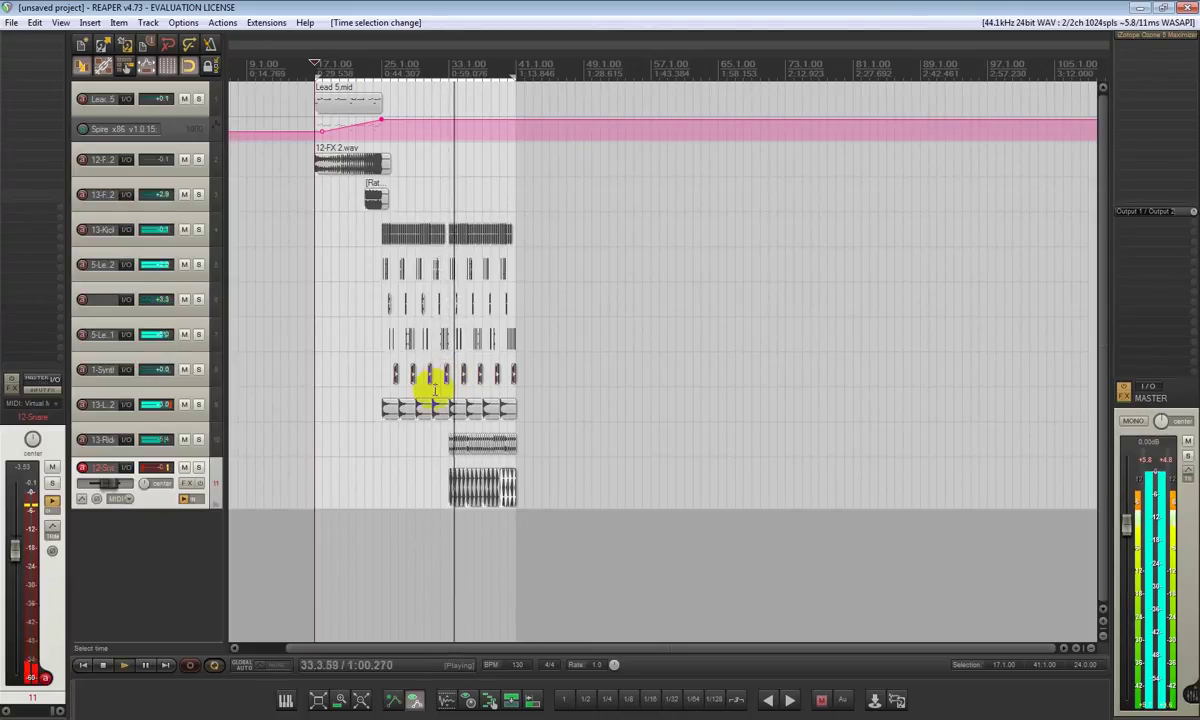
pyautogui.click(124, 445)
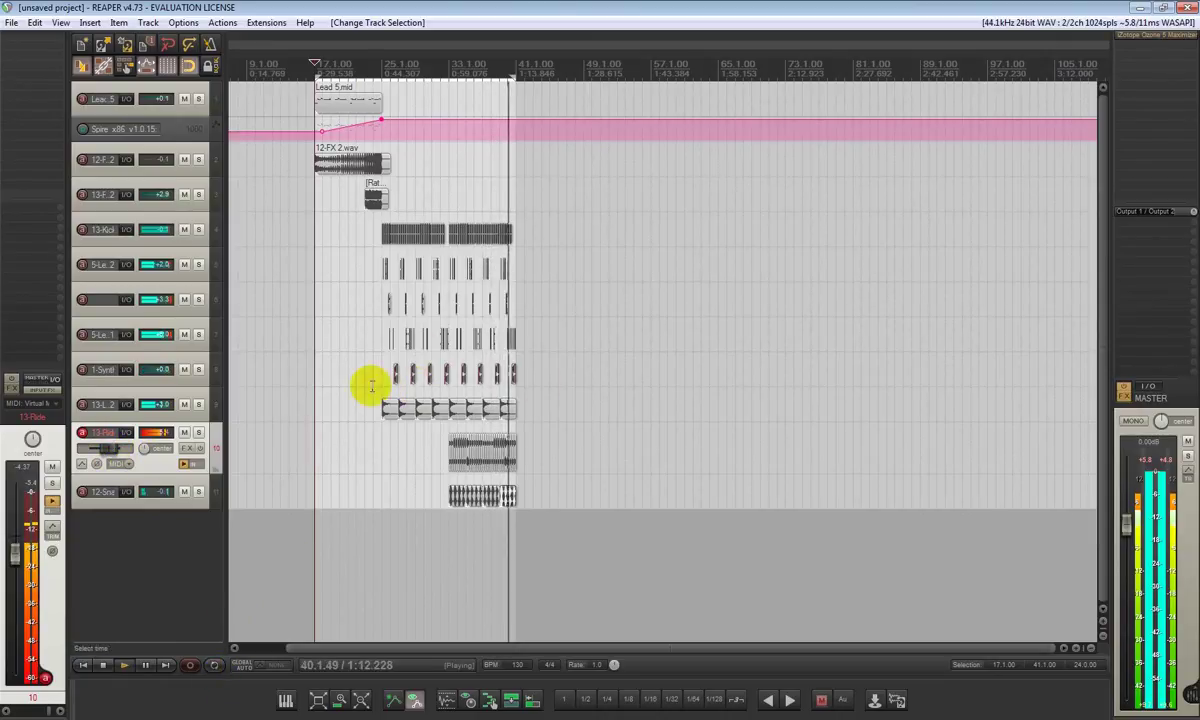
pyautogui.press('space')
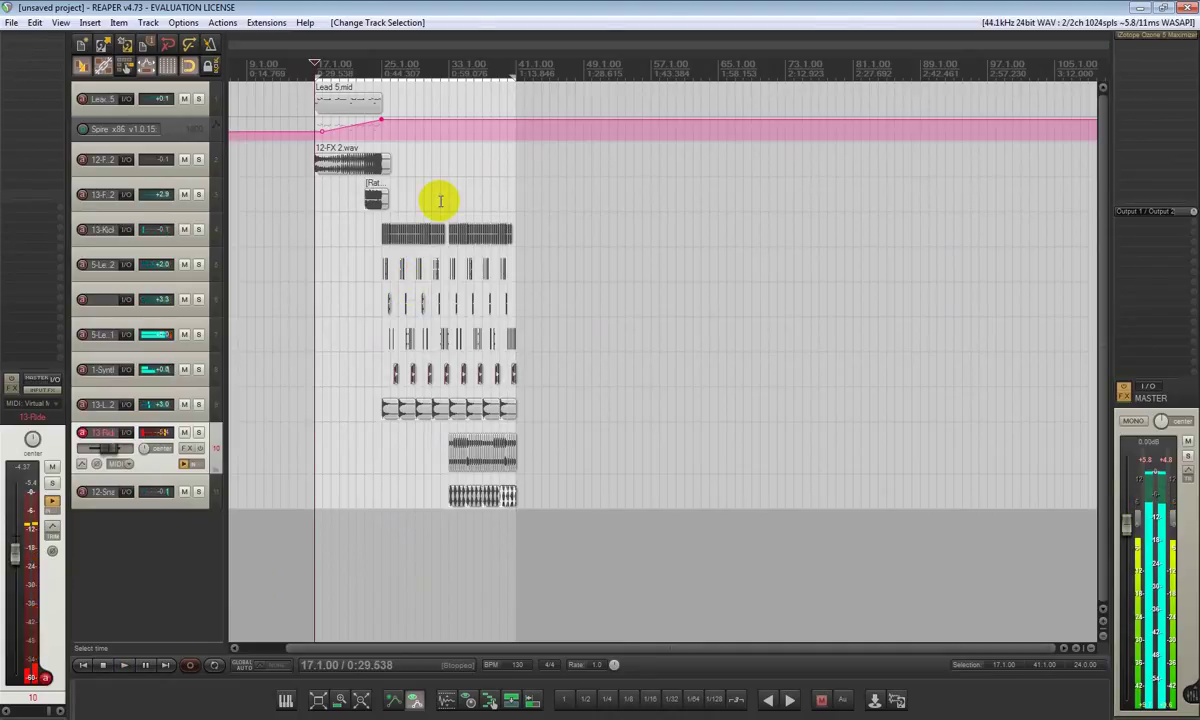